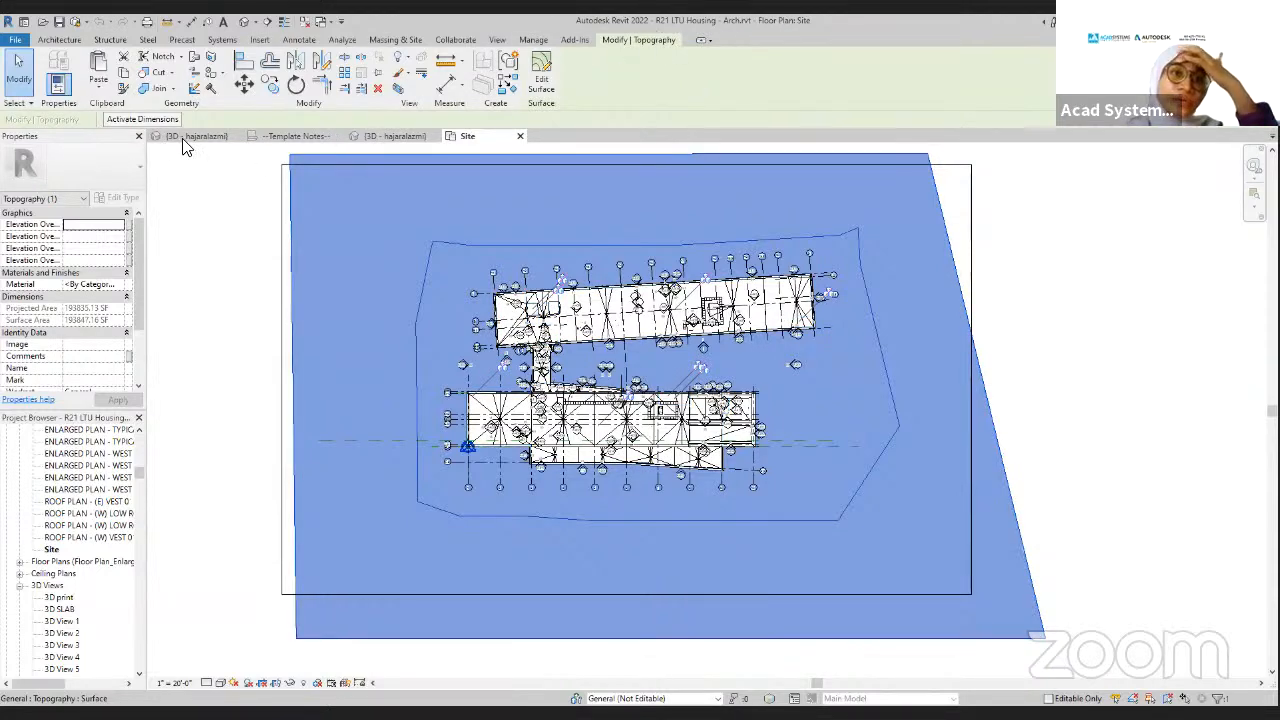
- Look at the structural model's 3D view and return to the Site floor plan
click(372, 136)
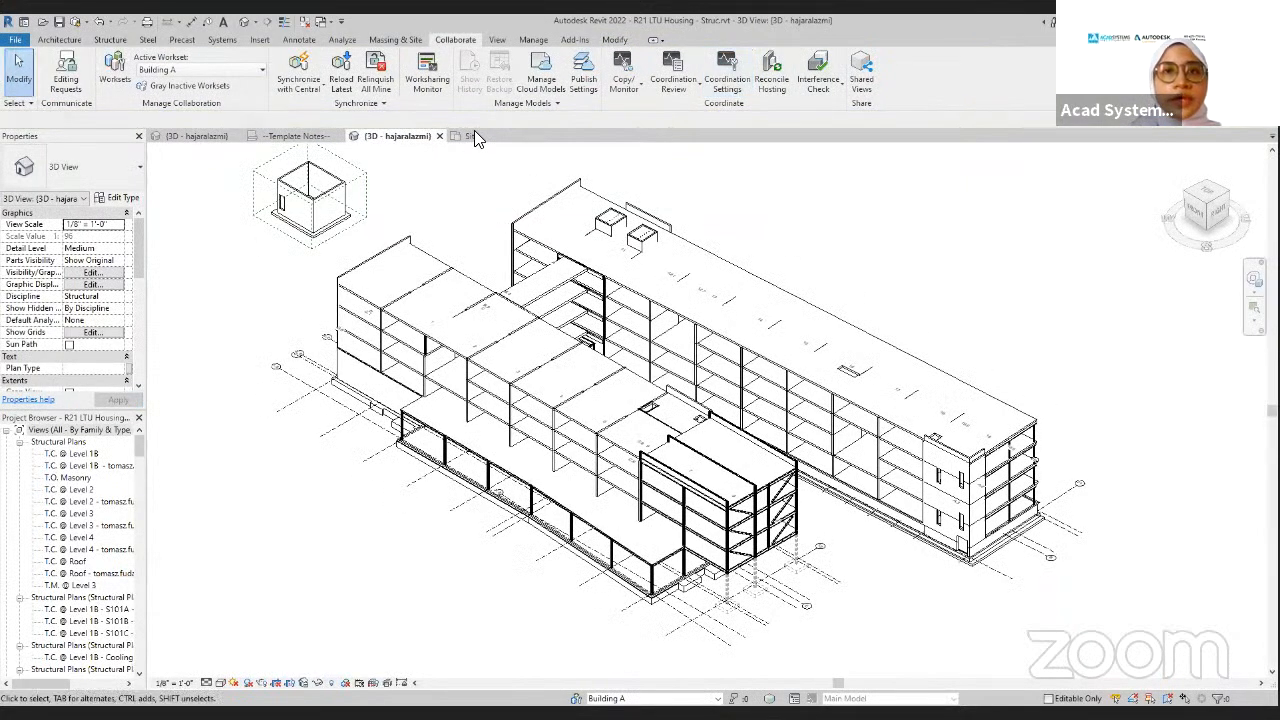
click(472, 137)
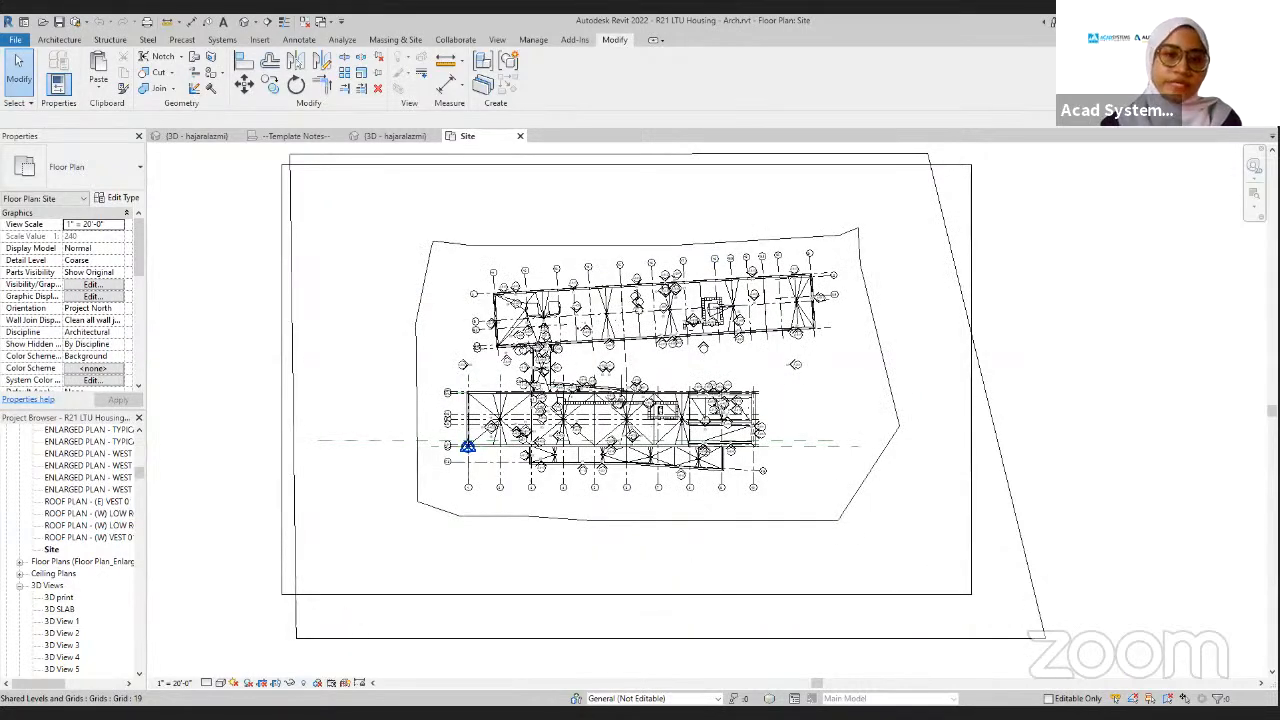
- Switch to Chrome and launch the not-for-resale BIM Collaborate Pro subscription from the Autodesk Account products list
mouse_move(408, 718)
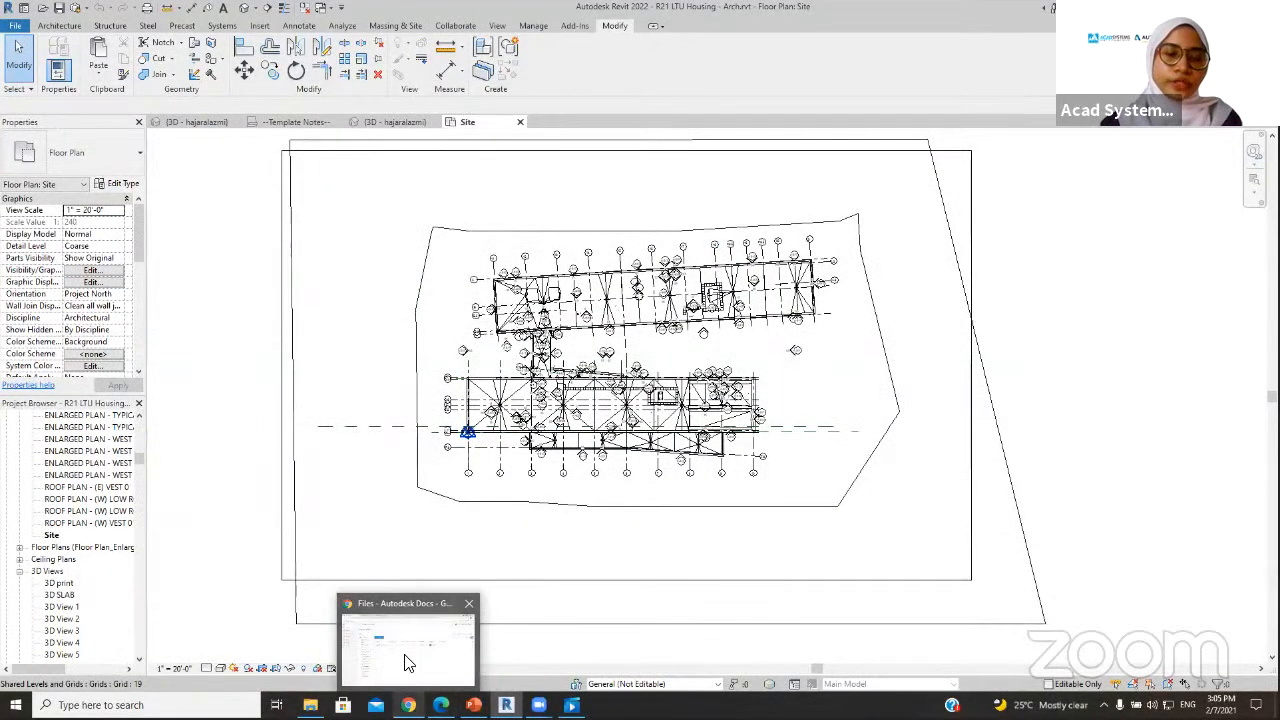
click(408, 660)
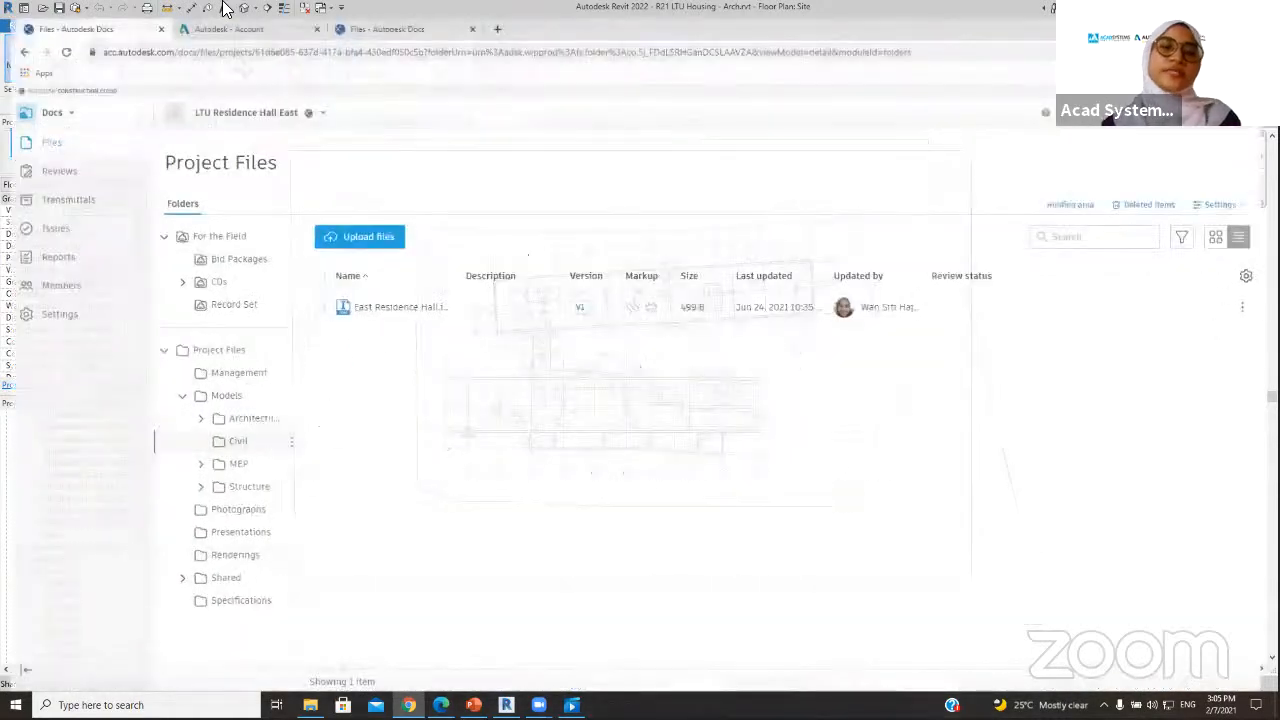
click(224, 10)
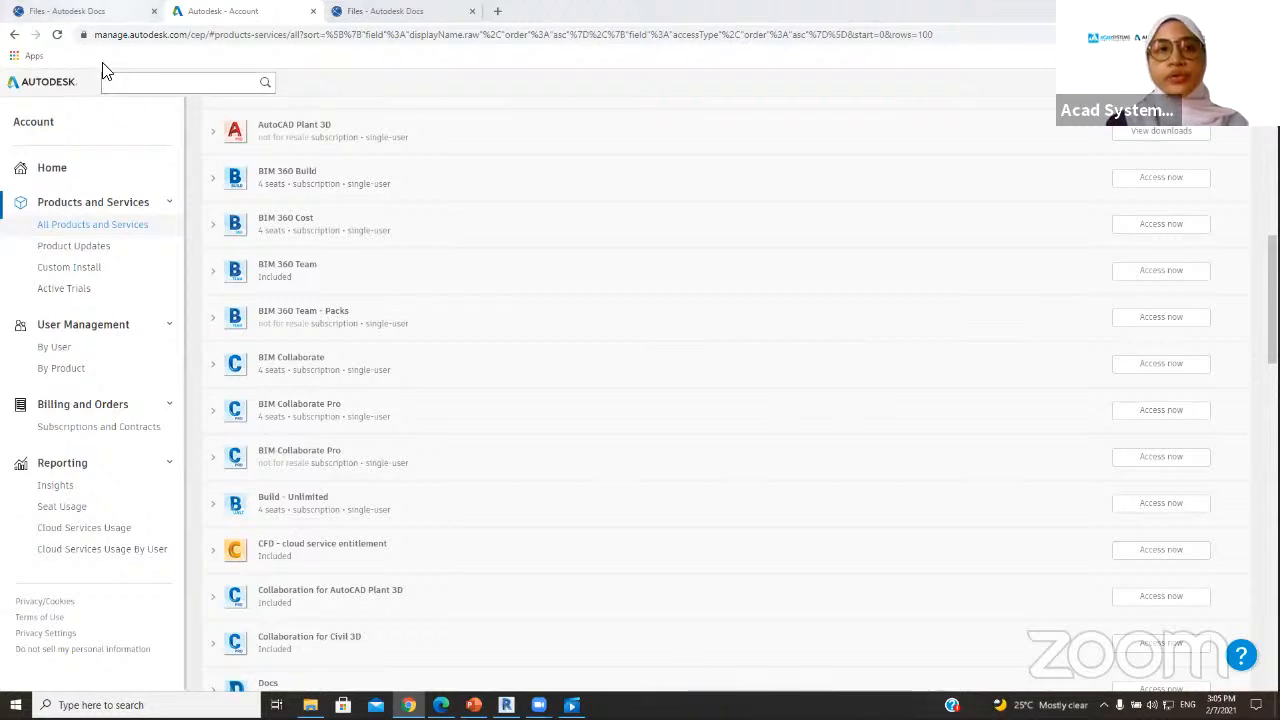
click(1182, 462)
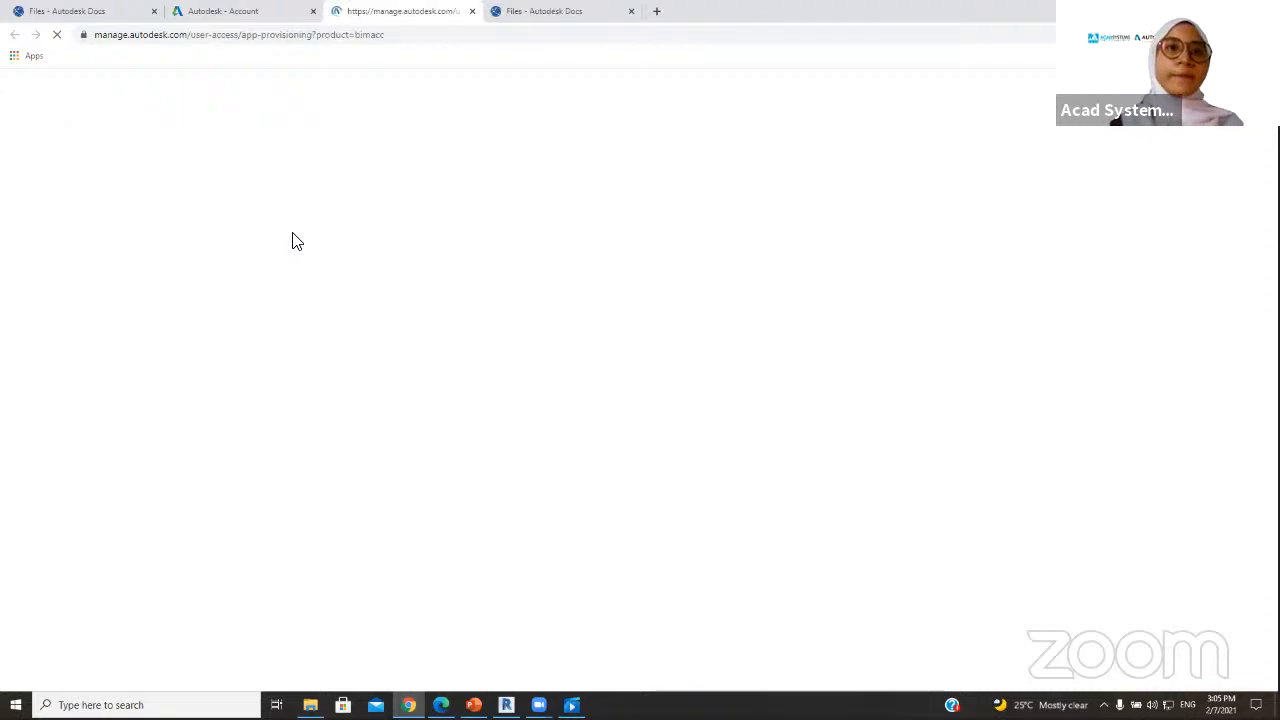
- Go to the Damai House project in Autodesk Docs and open the full project list from it
click(569, 10)
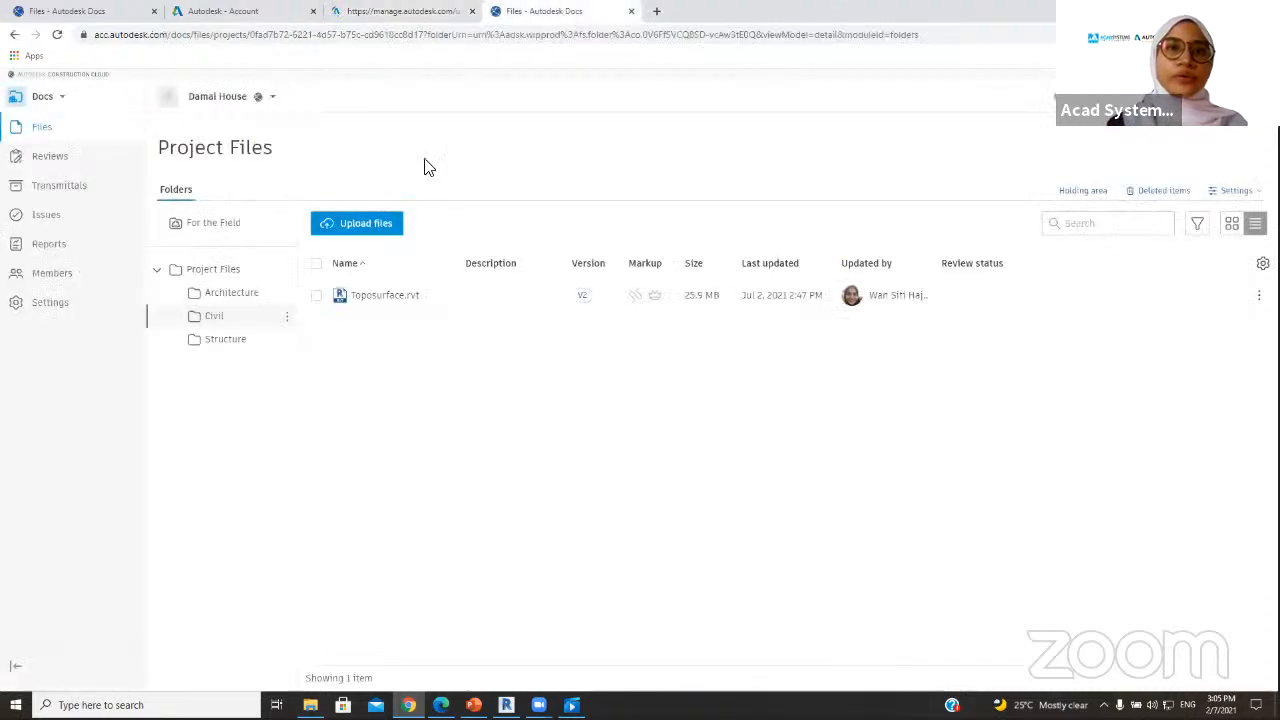
click(192, 104)
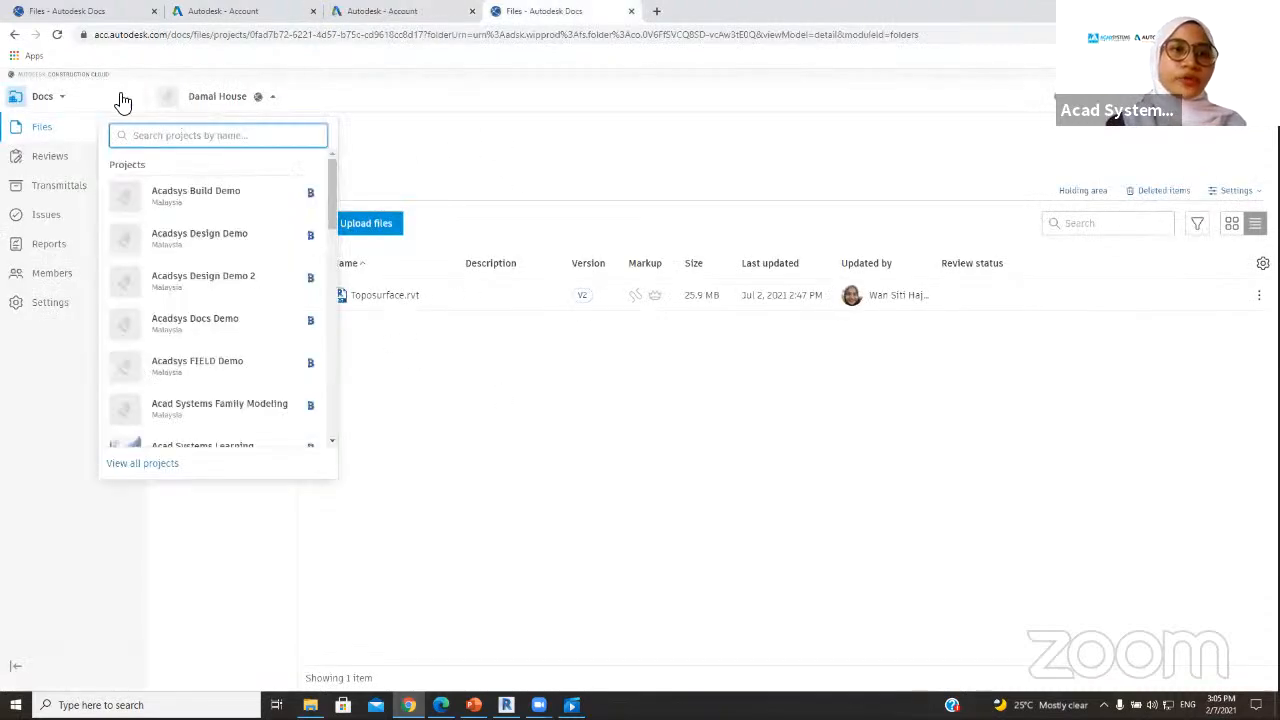
scroll(175, 350, down, 3)
click(160, 466)
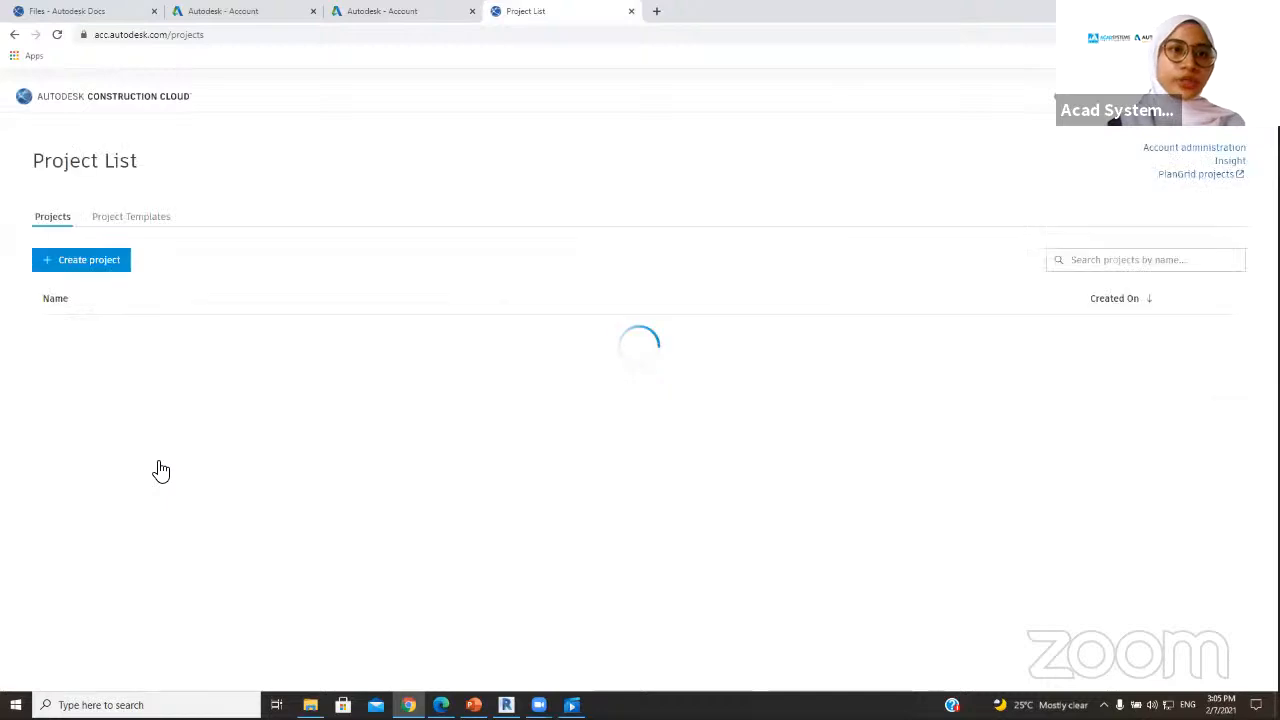
- Start a new project named "Dama House" and assign it to the ACAD Systems account
click(78, 262)
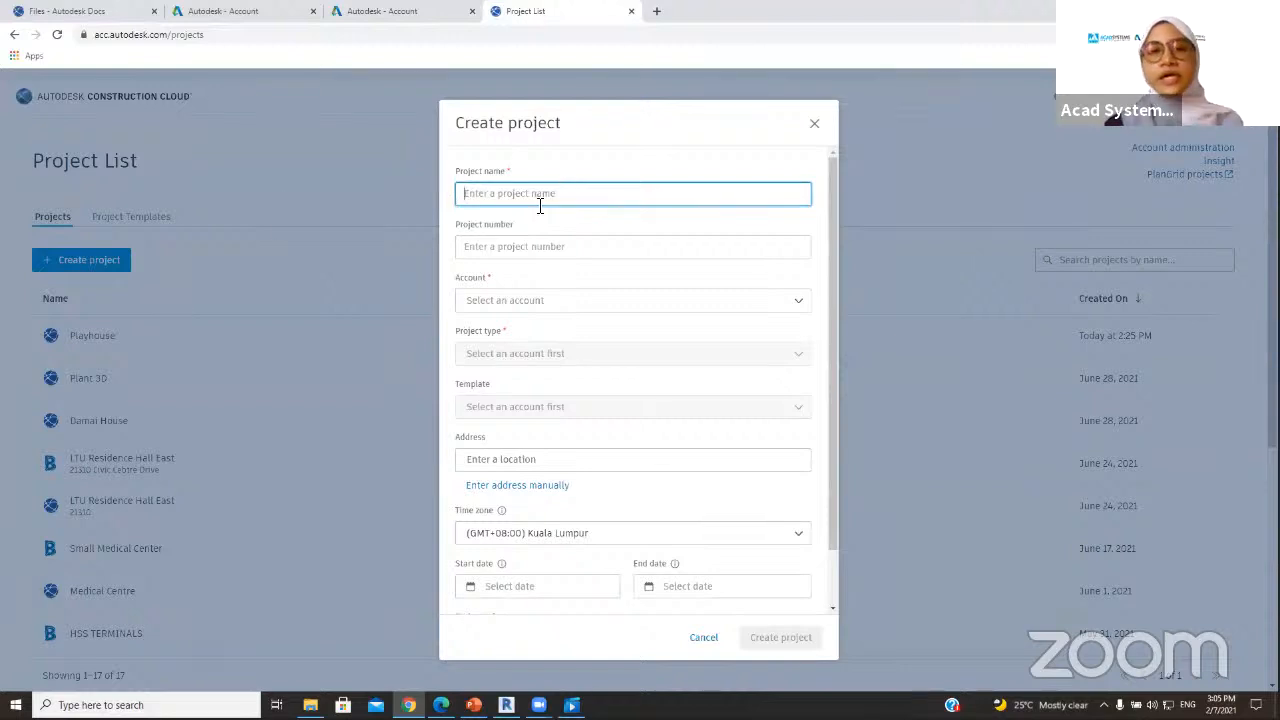
text(Da)
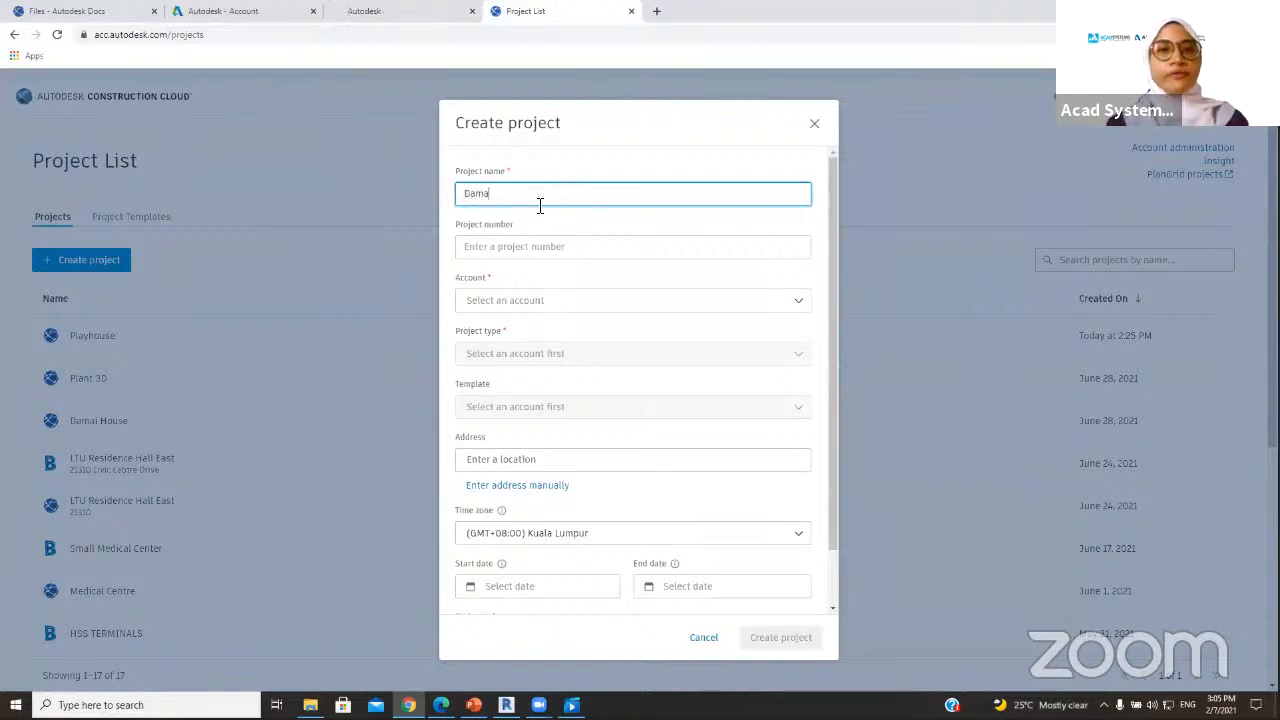
text(ma House)
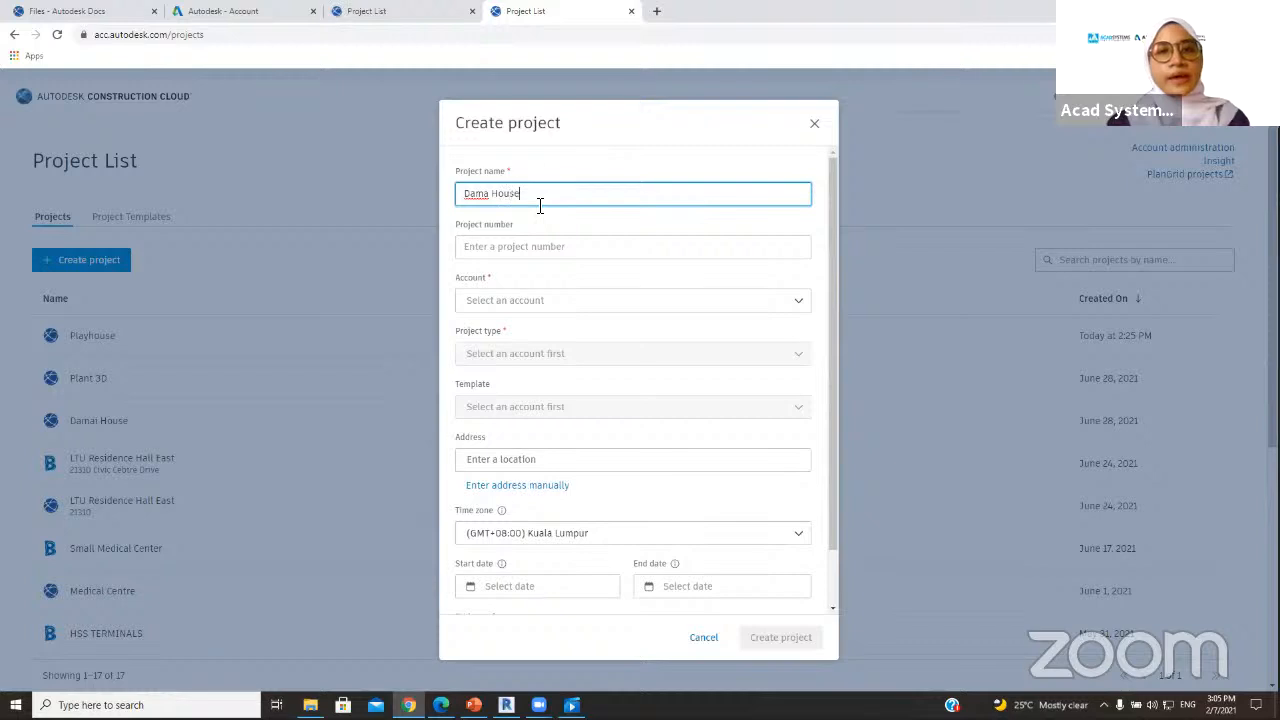
click(520, 300)
click(516, 336)
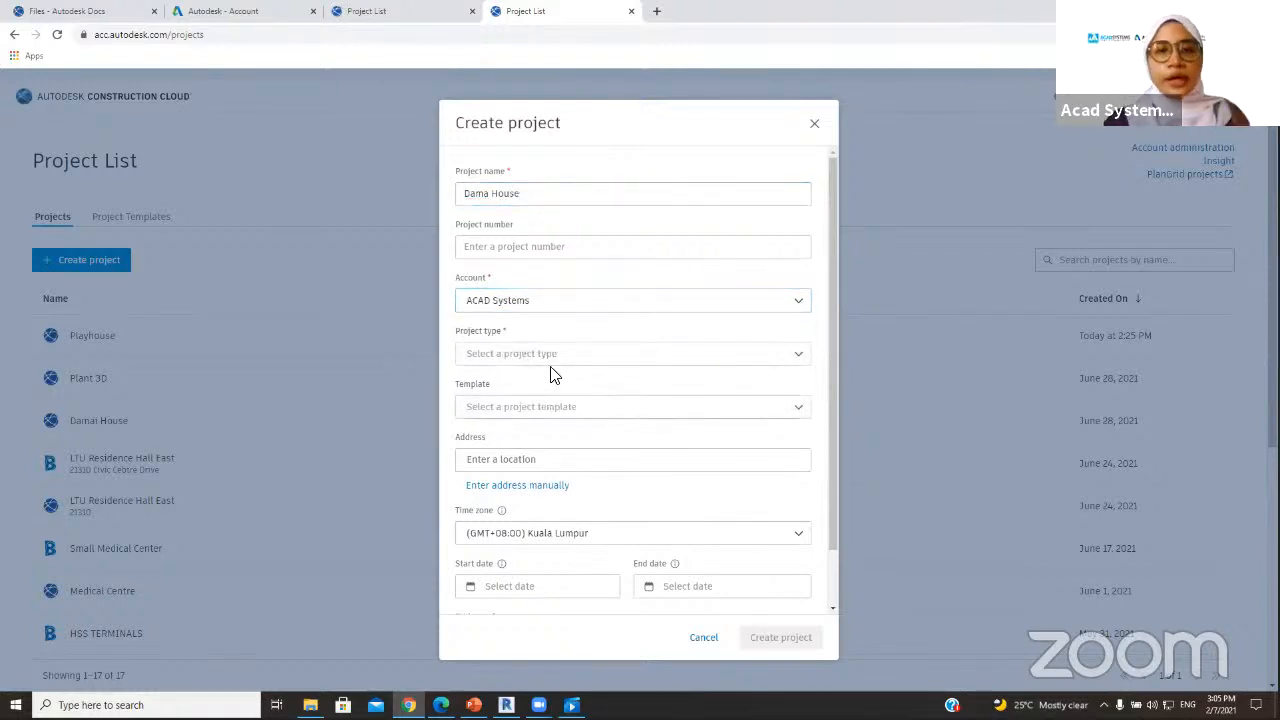
- Set the new project's type to Court House
click(551, 364)
scroll(514, 450, down, 5)
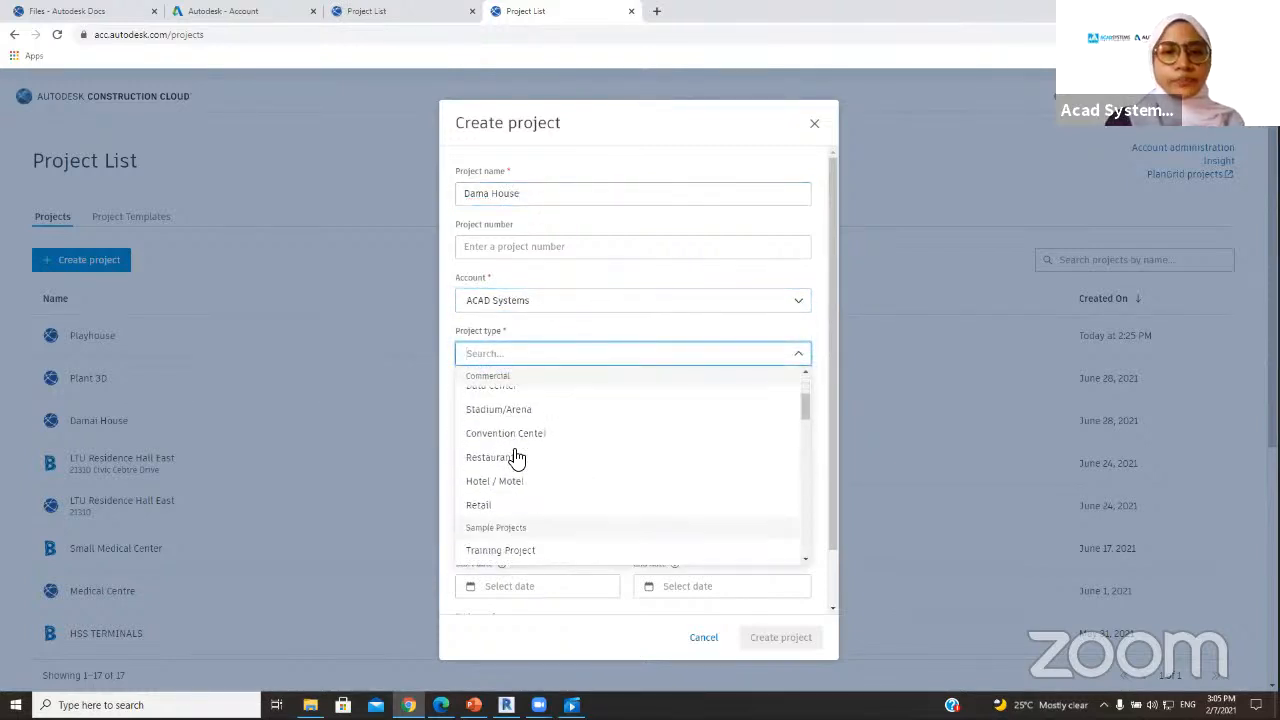
scroll(533, 428, down, 3)
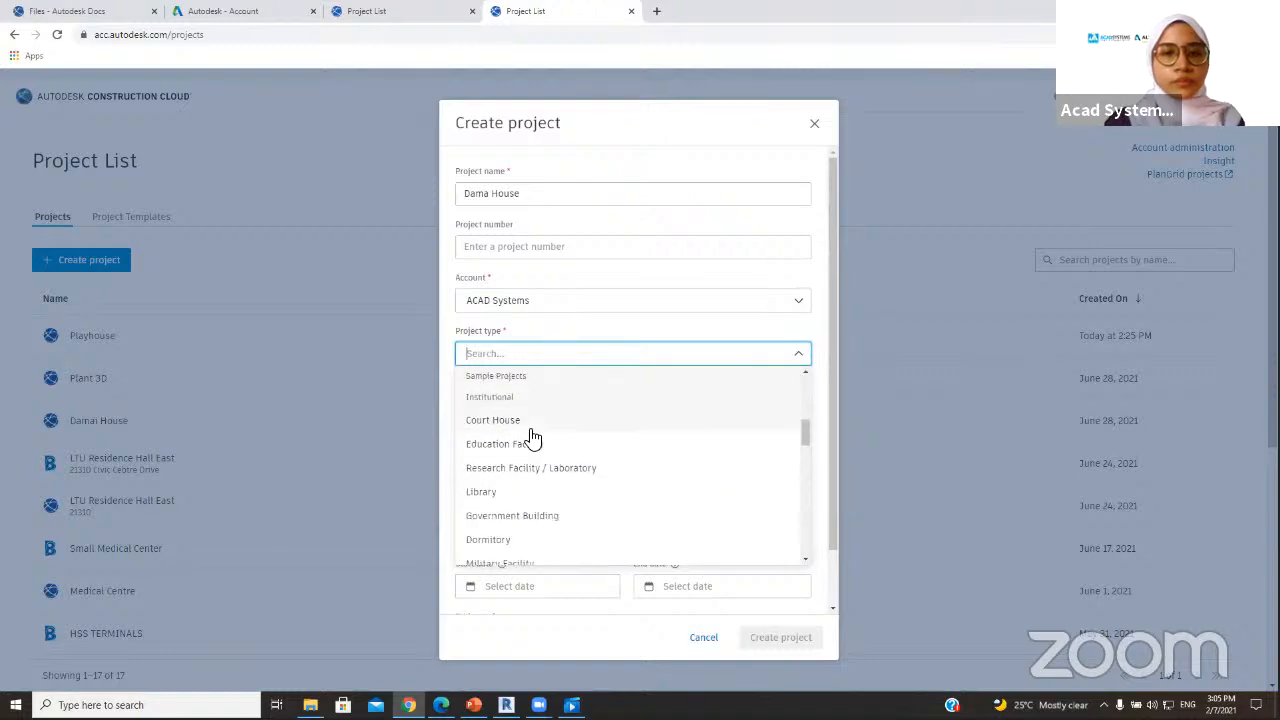
click(527, 428)
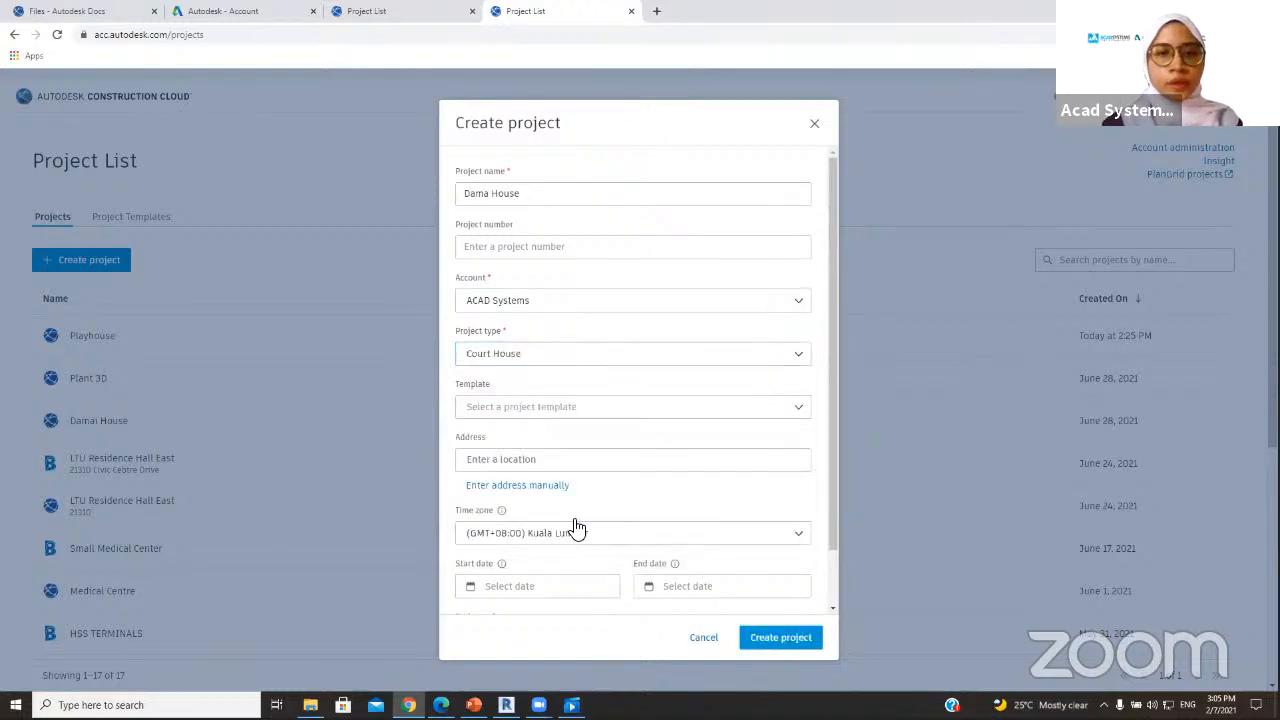
- Set the project's start date to July 2, 2021 and create the project
scroll(578, 530, down, 2)
click(566, 525)
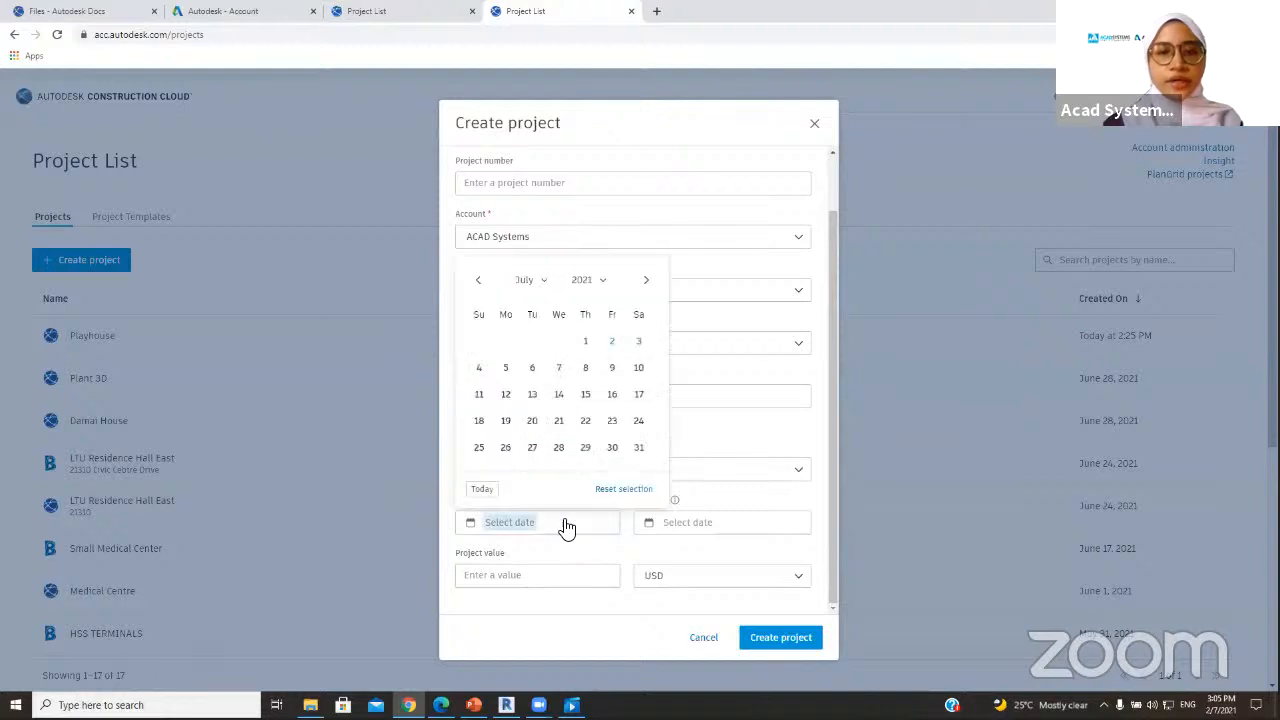
click(610, 343)
click(750, 635)
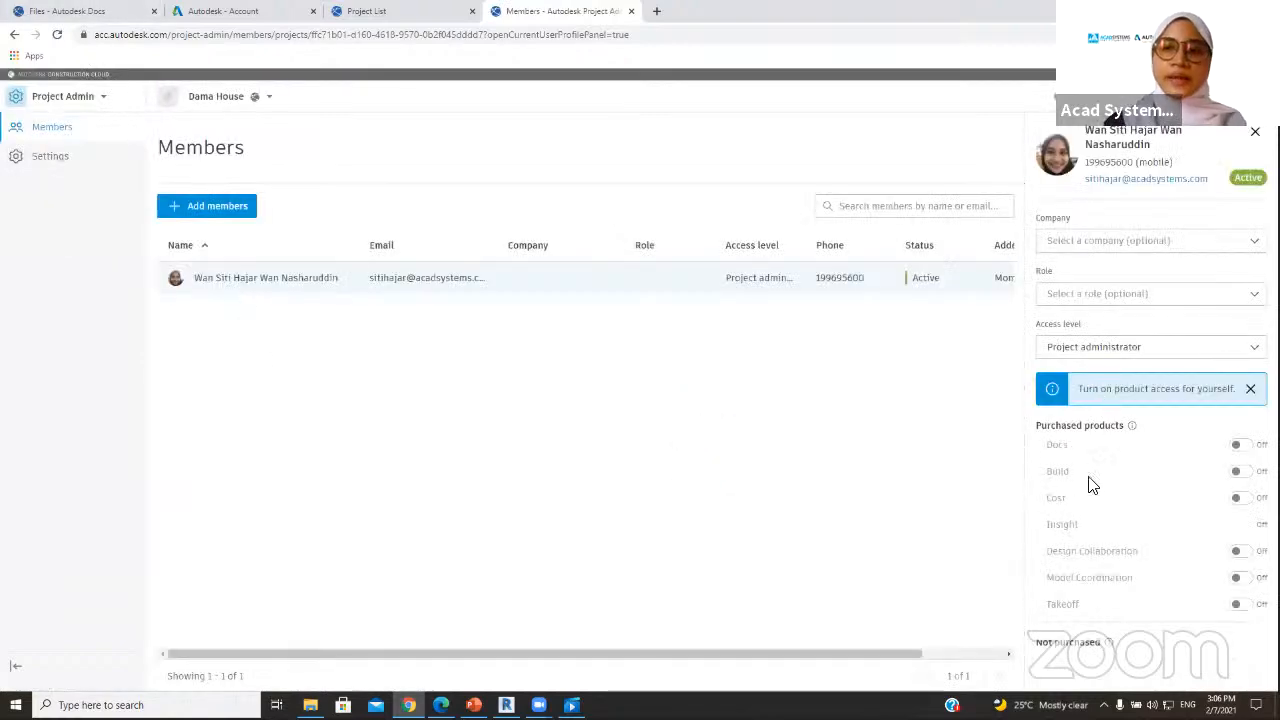
- Start inviting a project member to Dama House and fill in the colleague's e-mail address from the suggestions
click(243, 208)
click(566, 232)
text(arina)
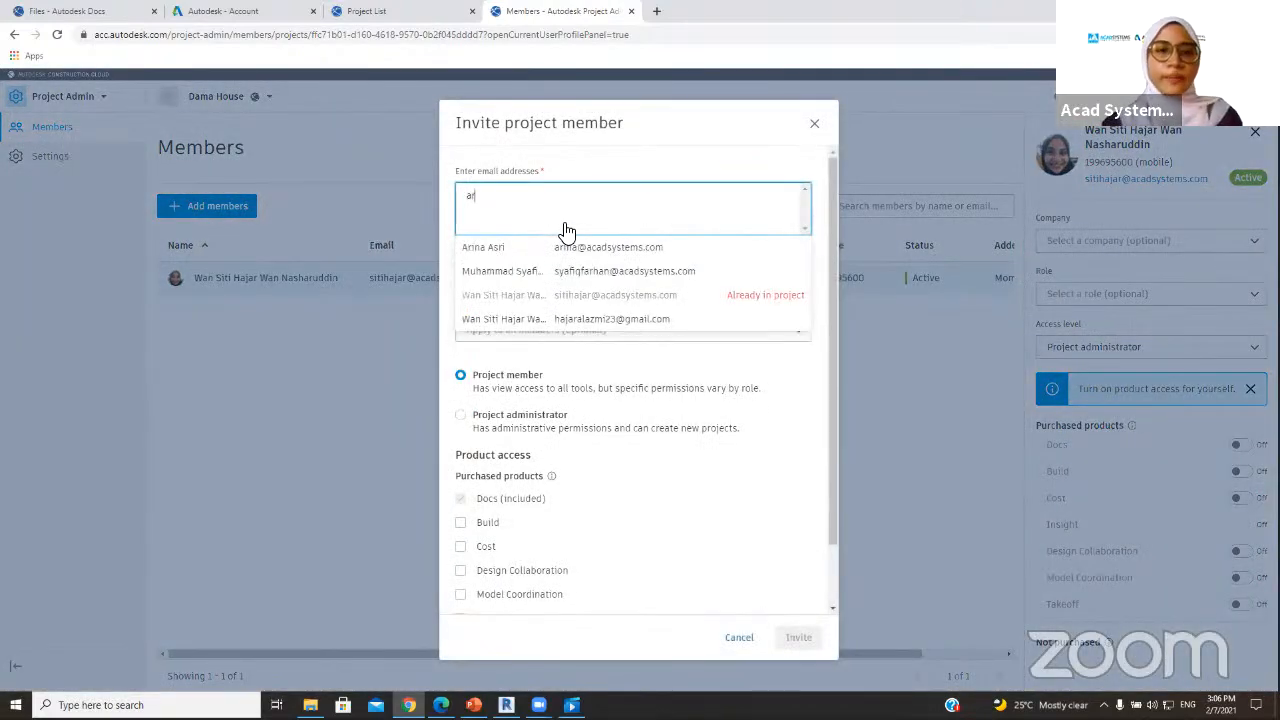
click(585, 250)
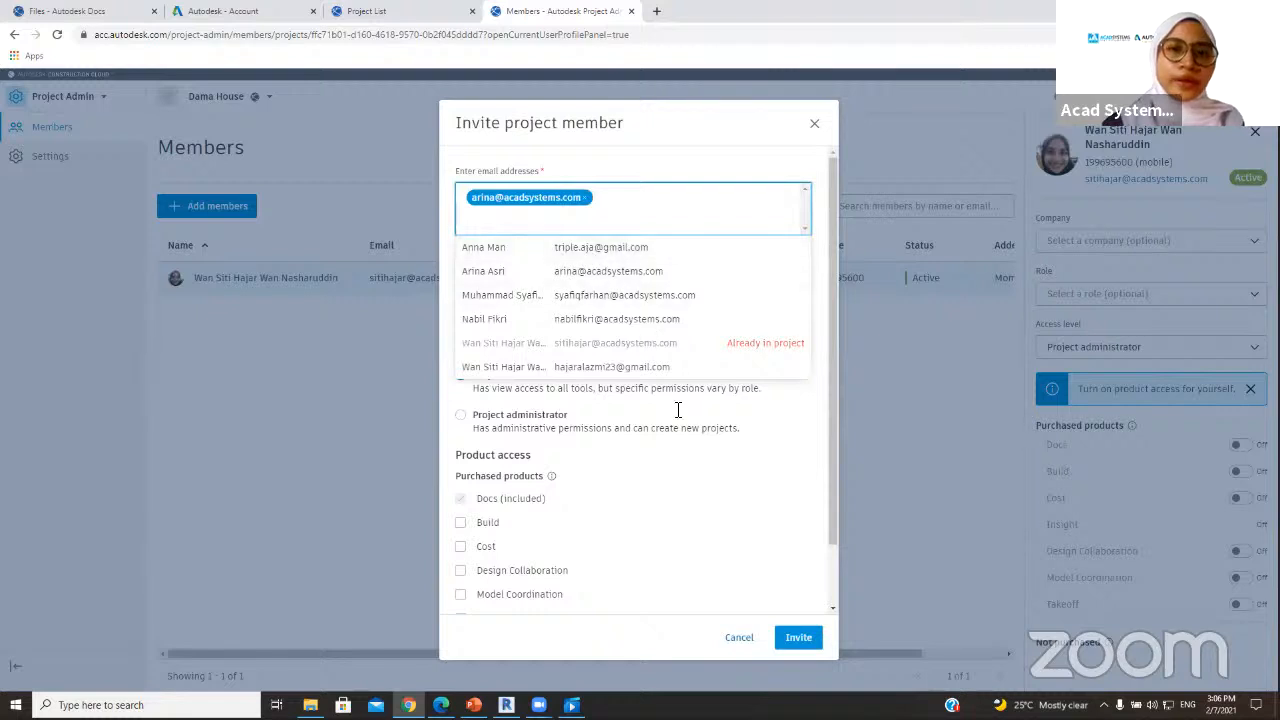
click(697, 526)
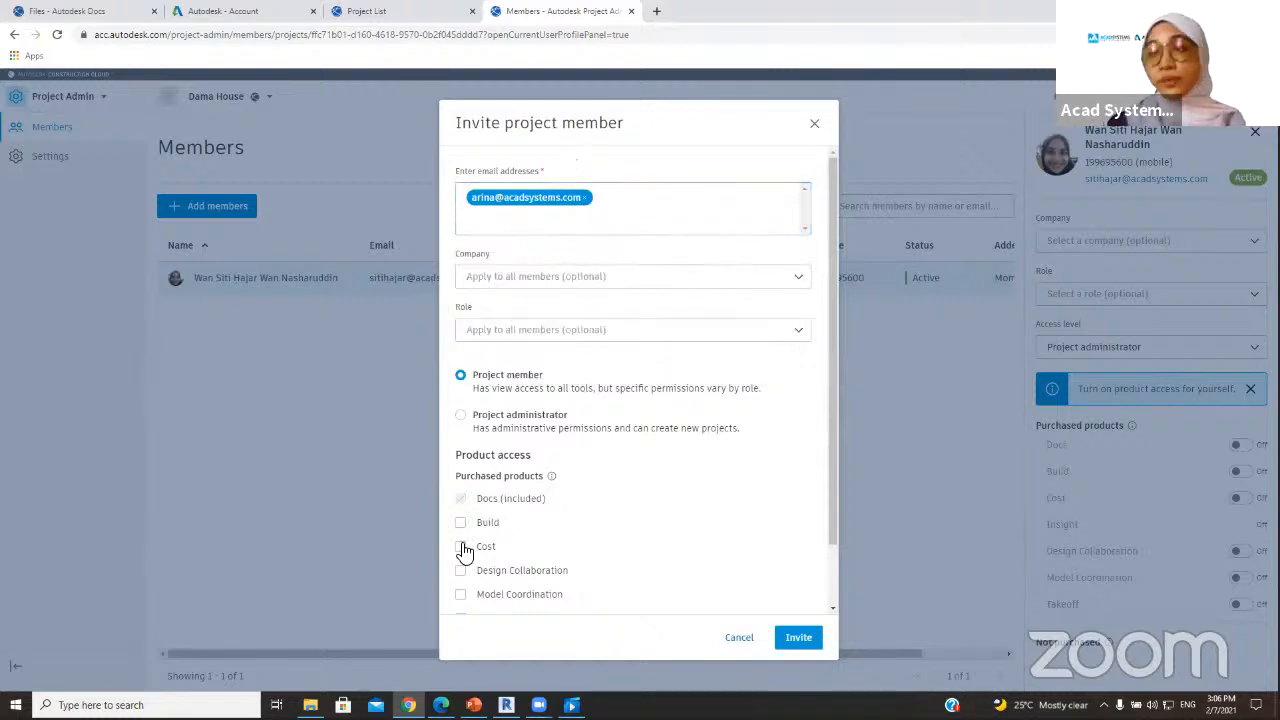
- Give the invitee Design Collaboration and Model Coordination access, send the invitation and refresh the member list
scroll(468, 538, down, 1)
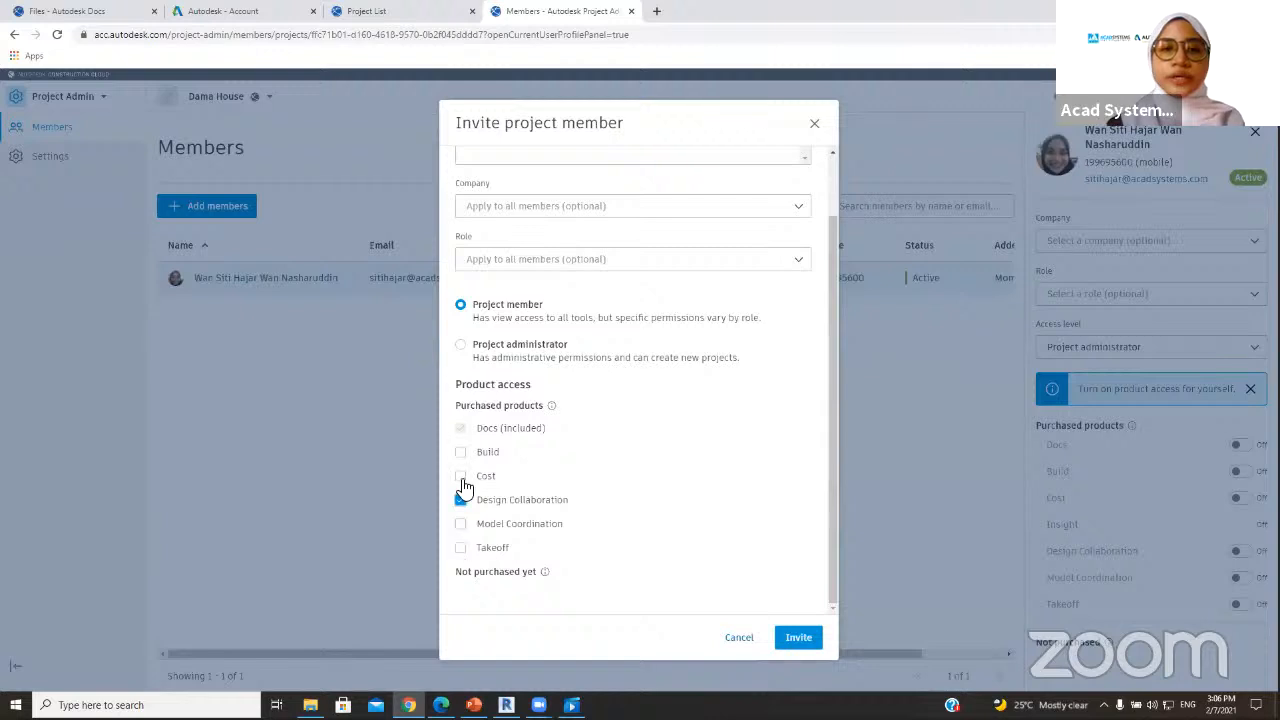
click(460, 523)
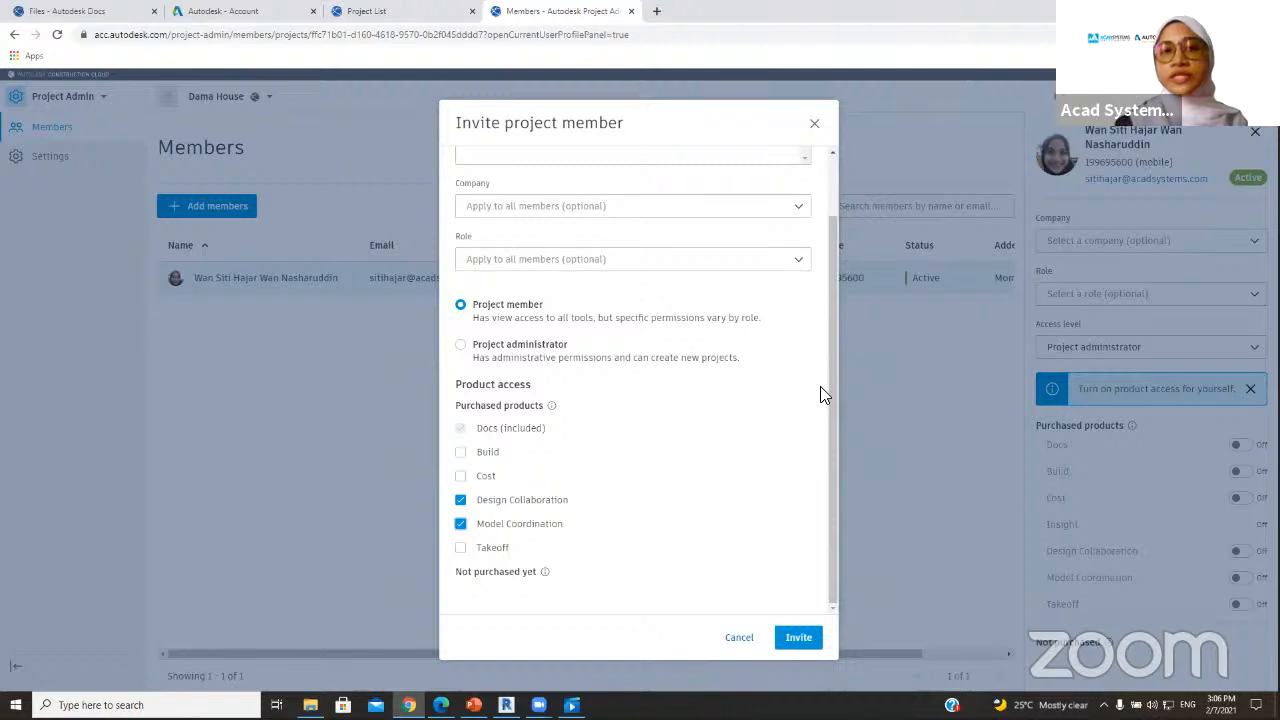
click(800, 636)
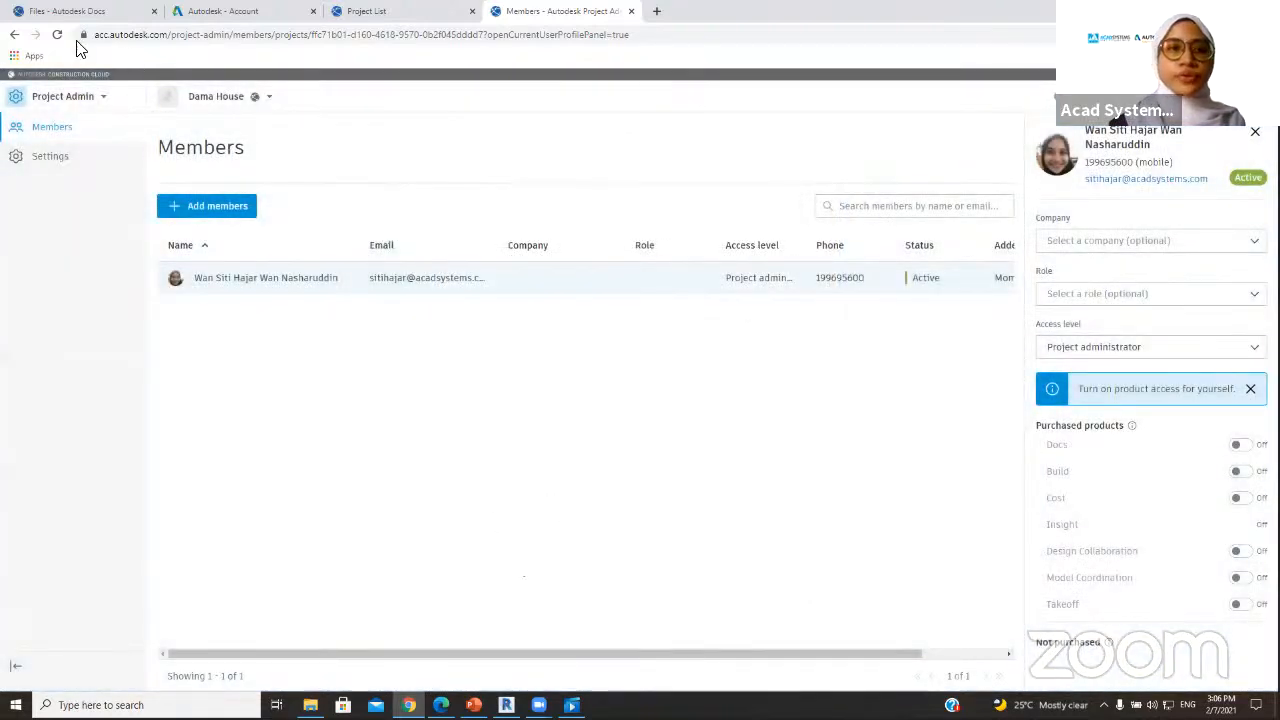
click(57, 35)
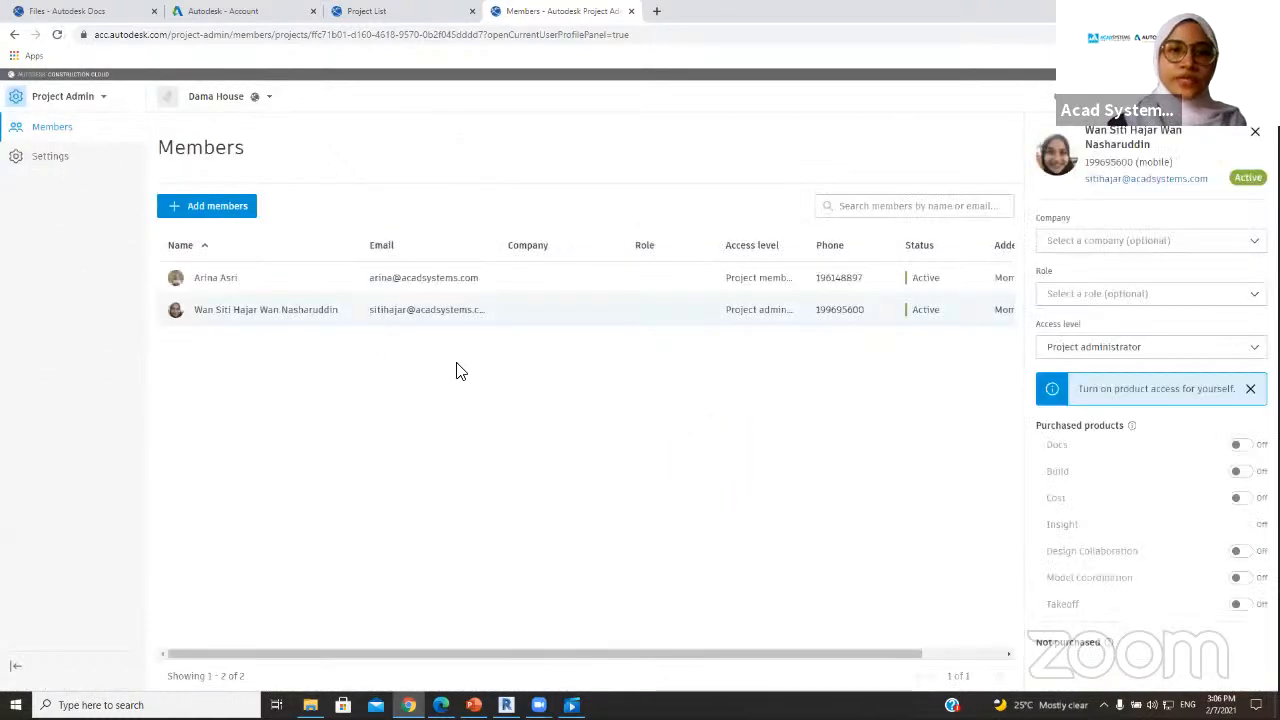
- Turn on Docs, Design Collaboration and Model Coordination access for the project administrator's own account
click(86, 96)
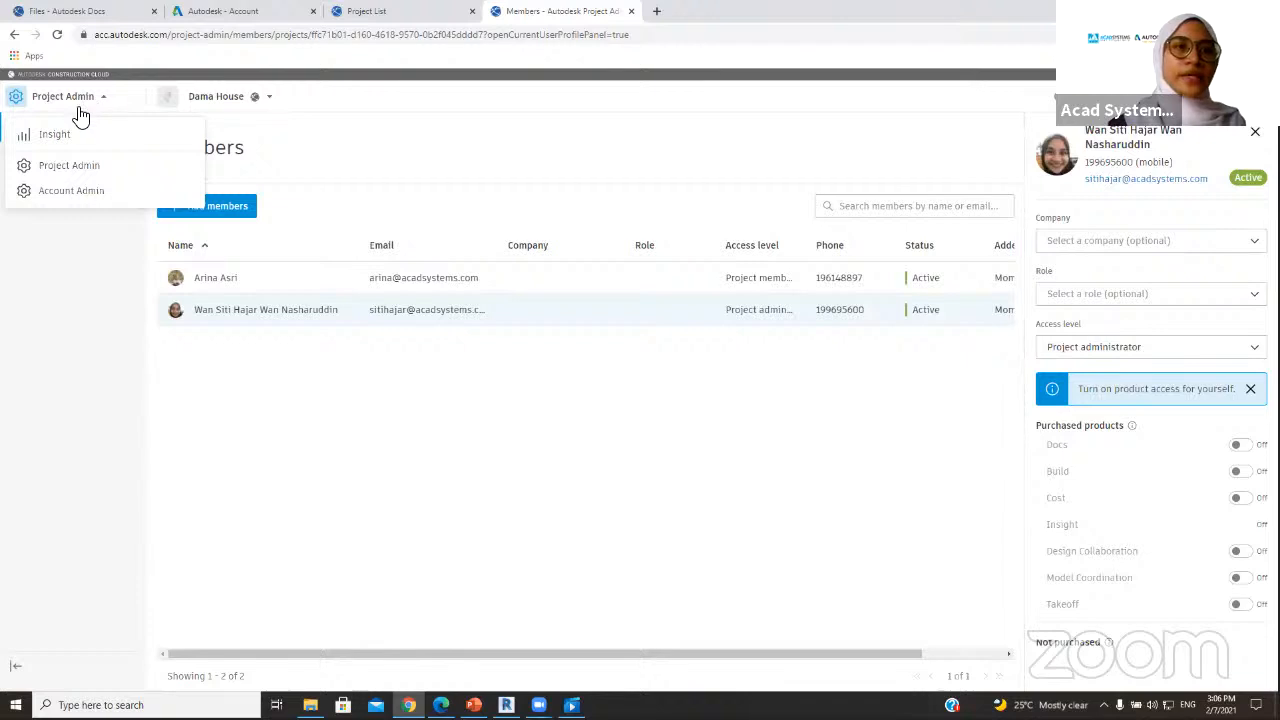
click(58, 36)
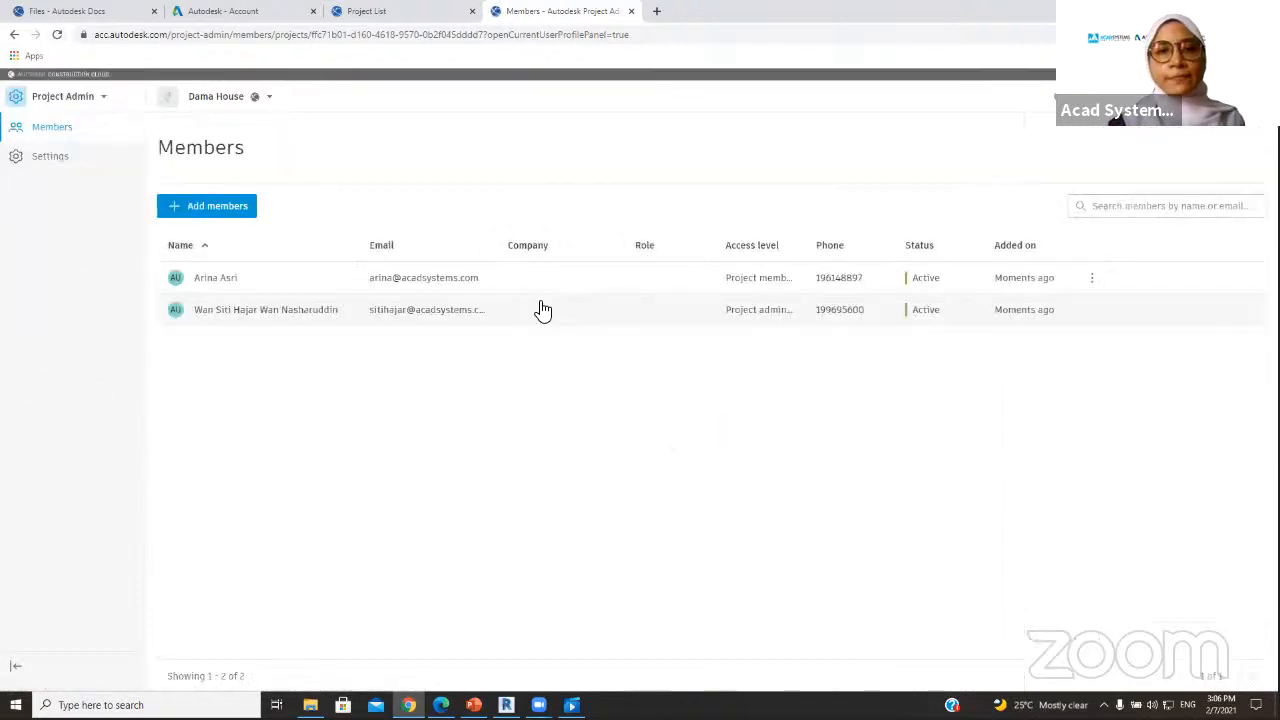
click(1238, 446)
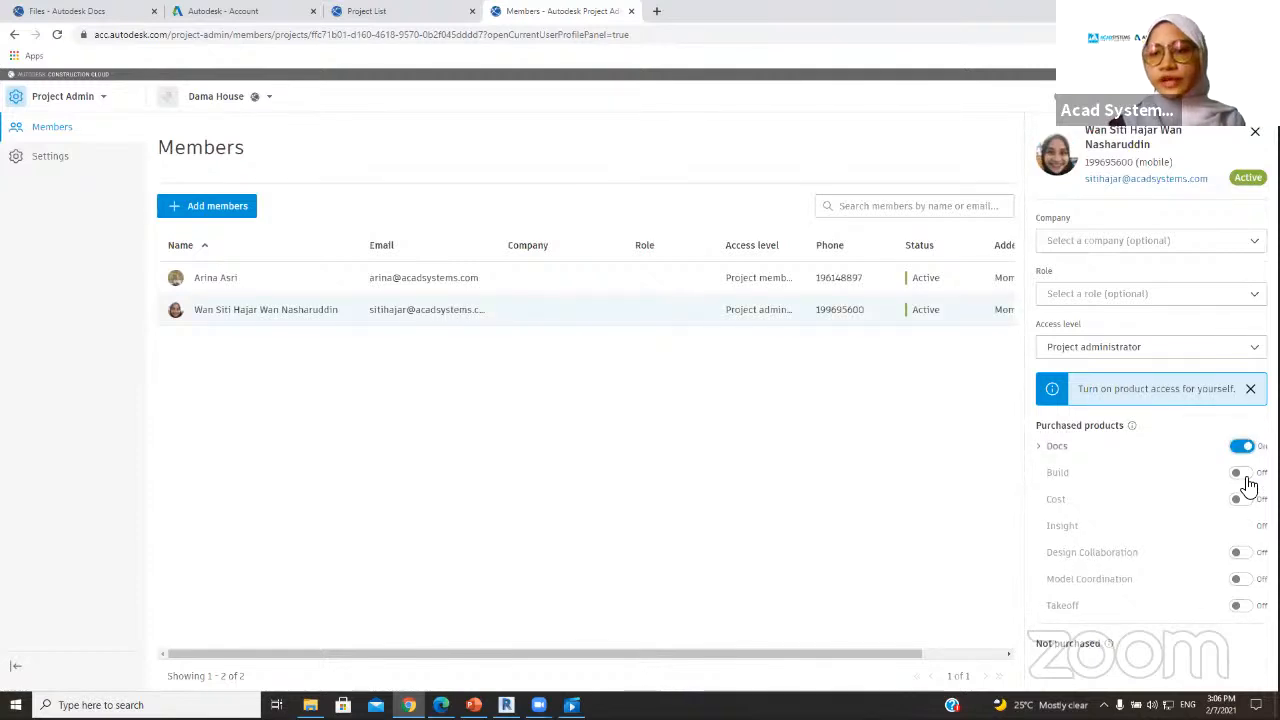
click(1237, 554)
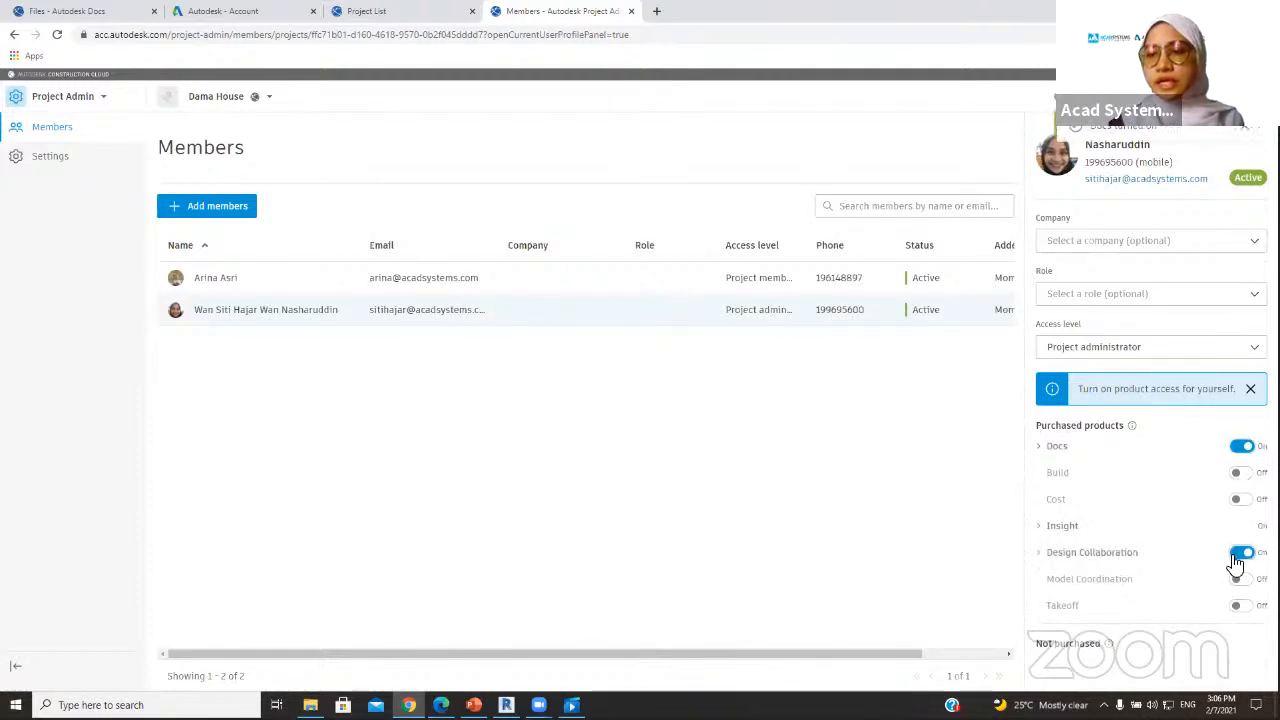
click(1240, 581)
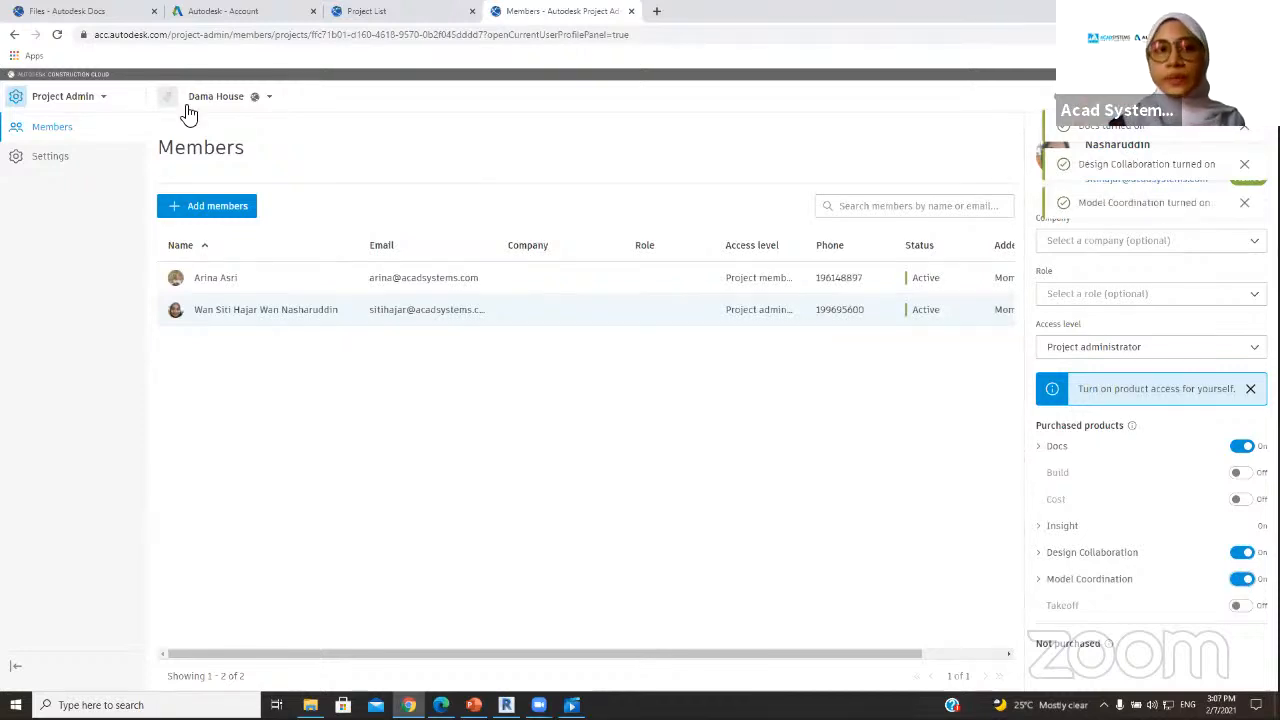
- Reload the project administration page to update the available products and open Docs for Dama House
click(92, 96)
click(57, 35)
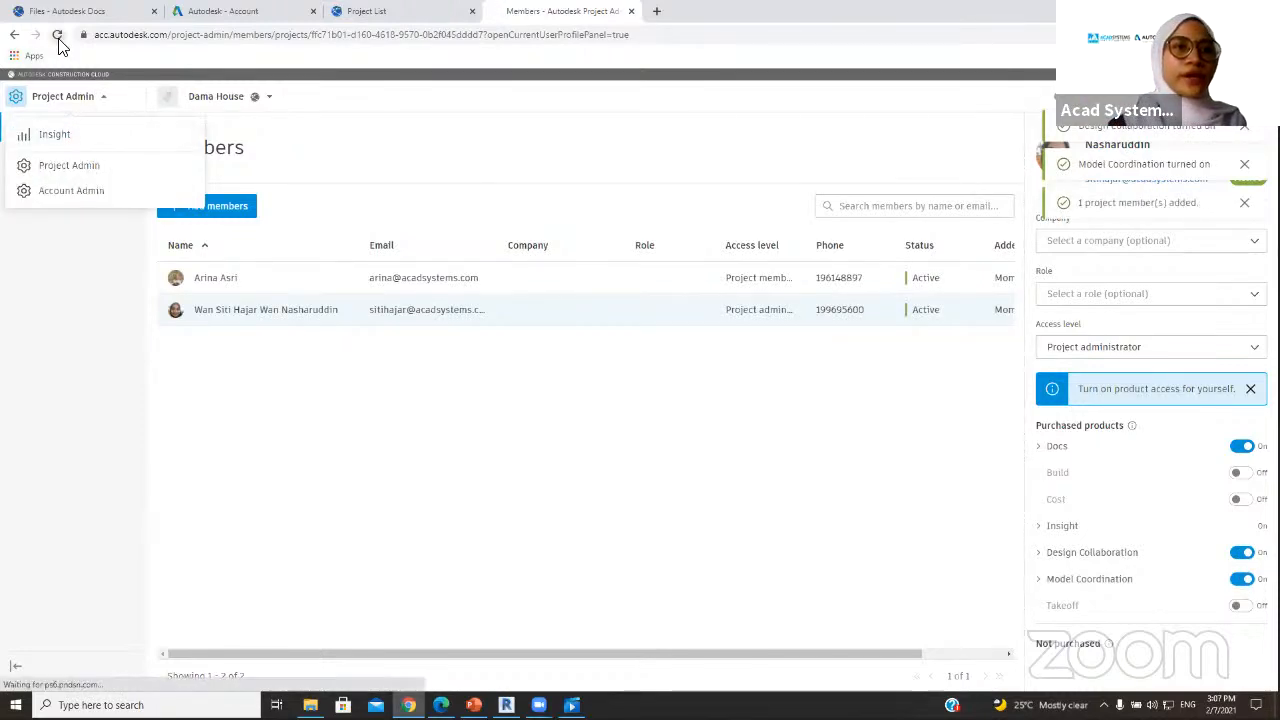
click(74, 100)
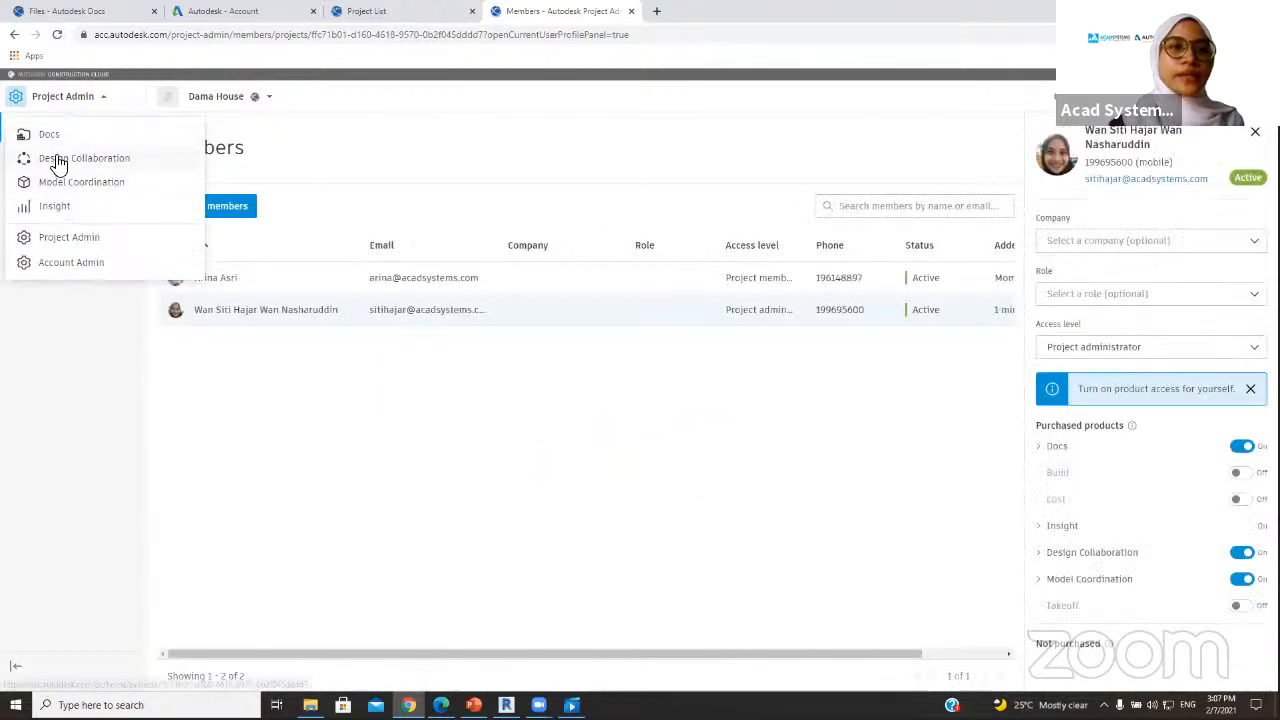
click(67, 144)
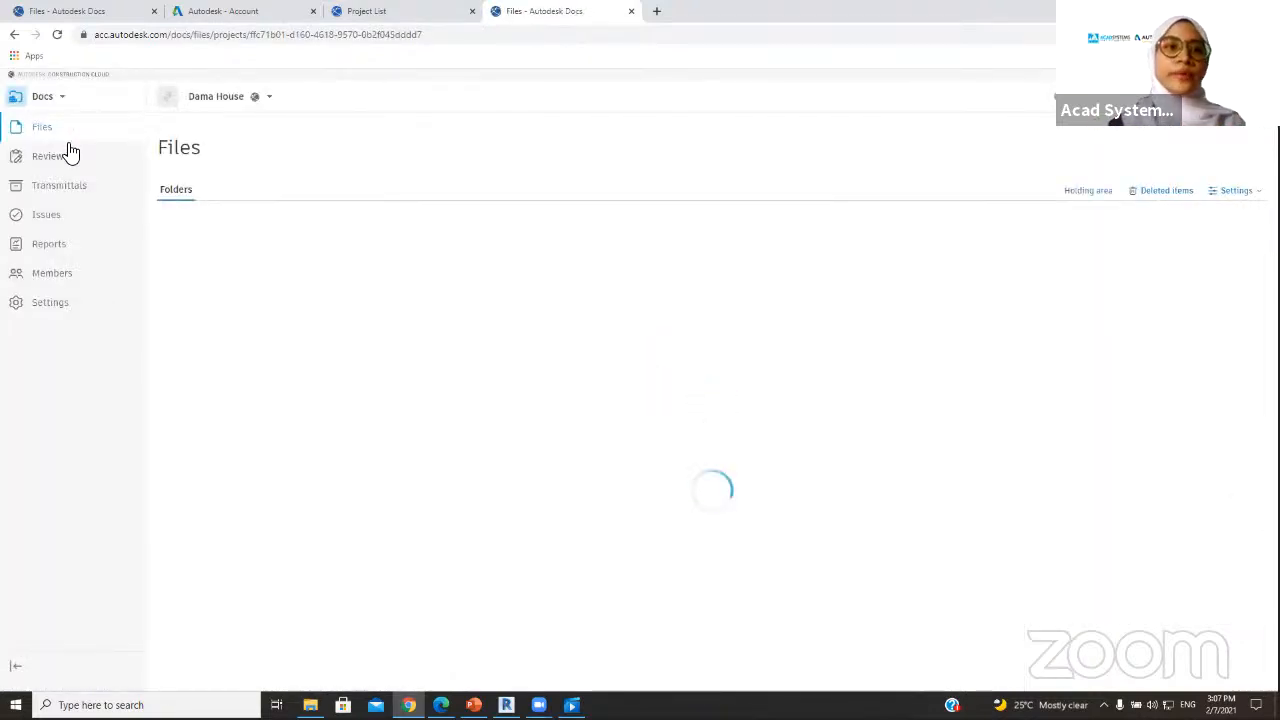
- Add a subfolder named Architecturfe under Project Files in the Dama House project
click(287, 276)
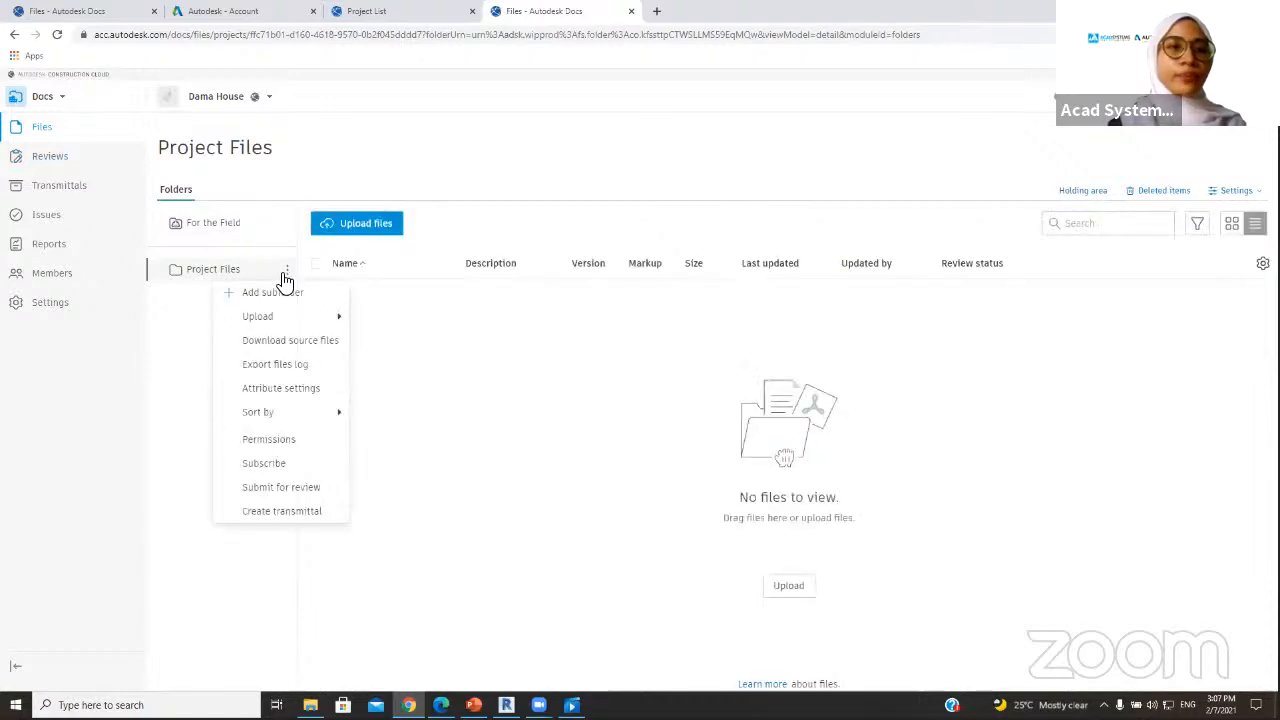
click(282, 292)
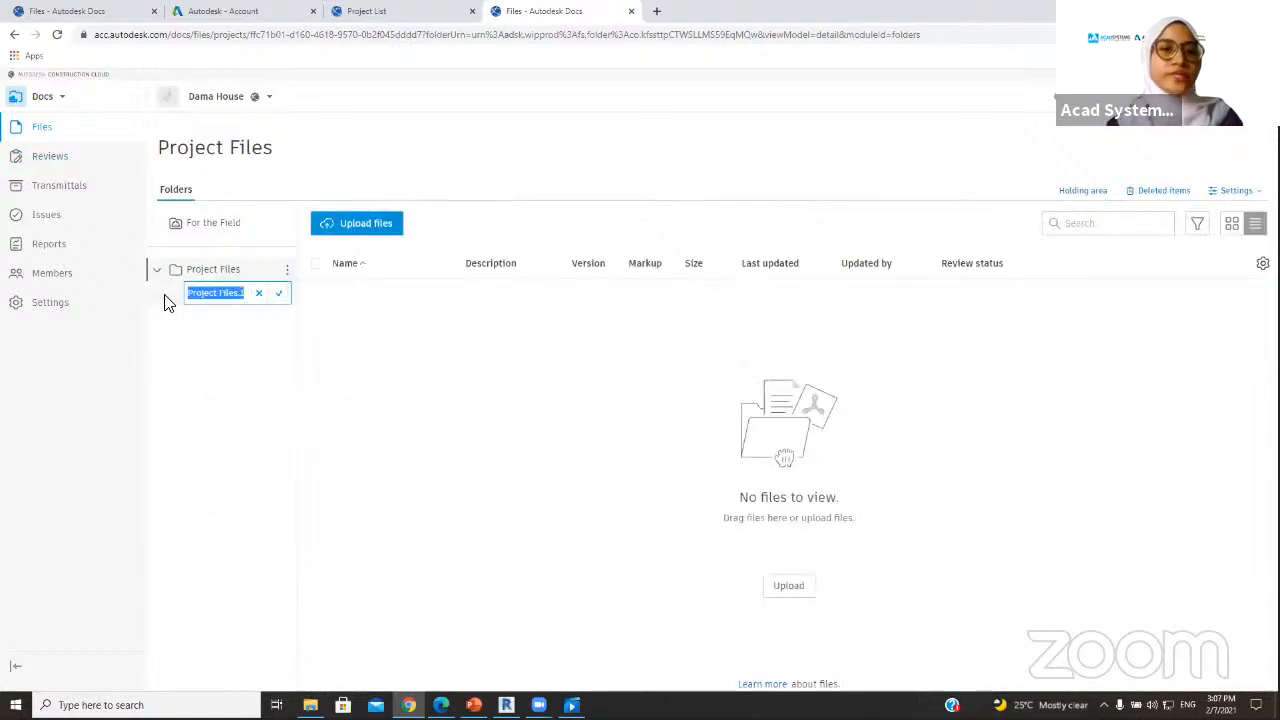
text(Architecturf)
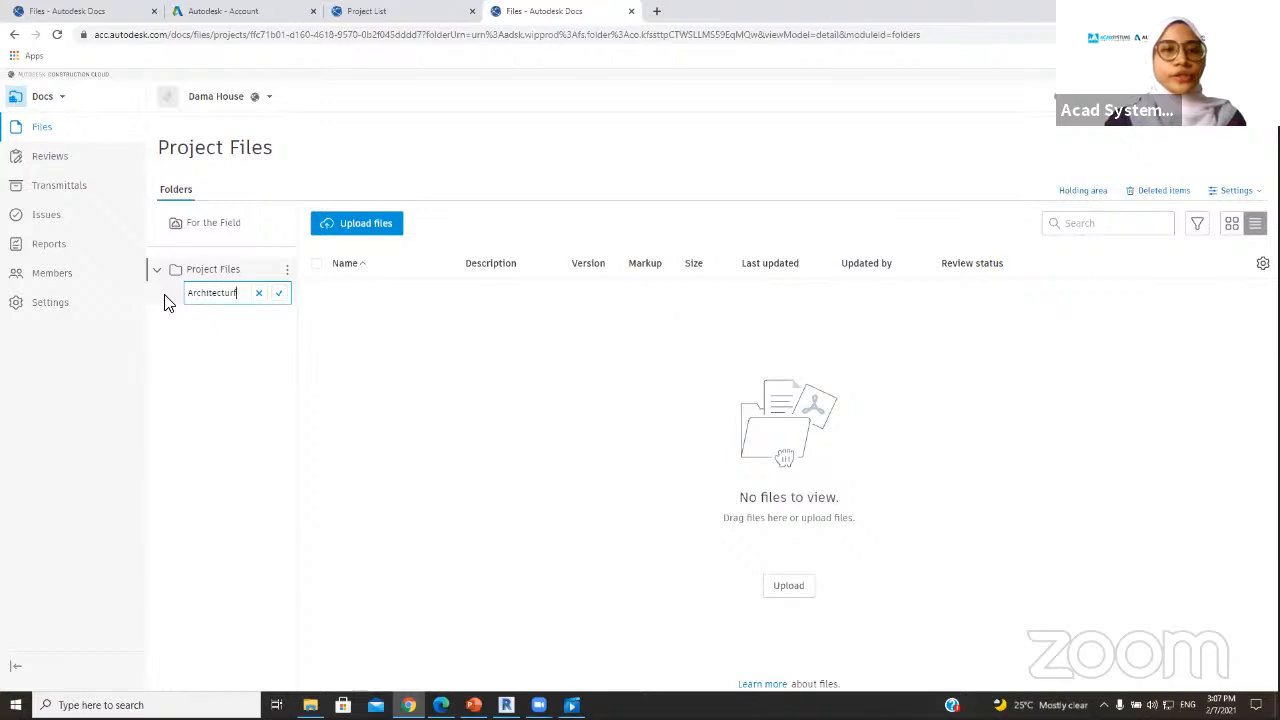
text(e)
key(Return)
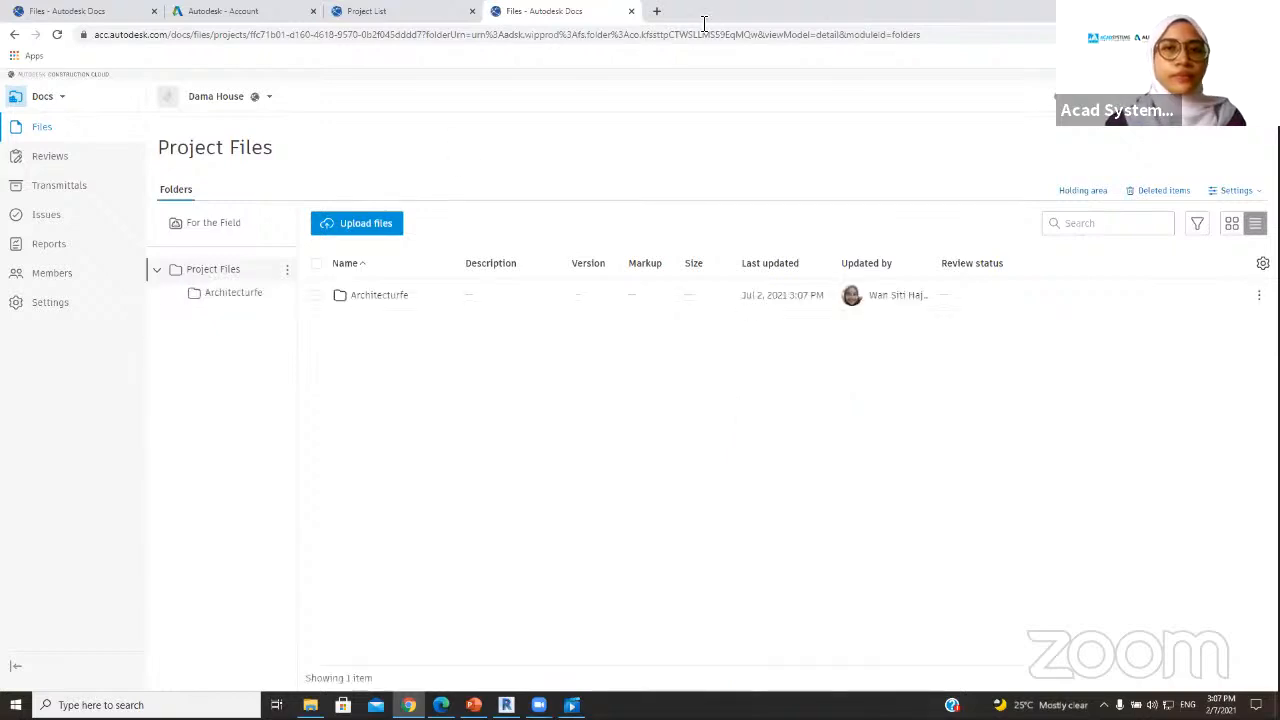
- Correct the new subfolder's name to Architecture
click(286, 293)
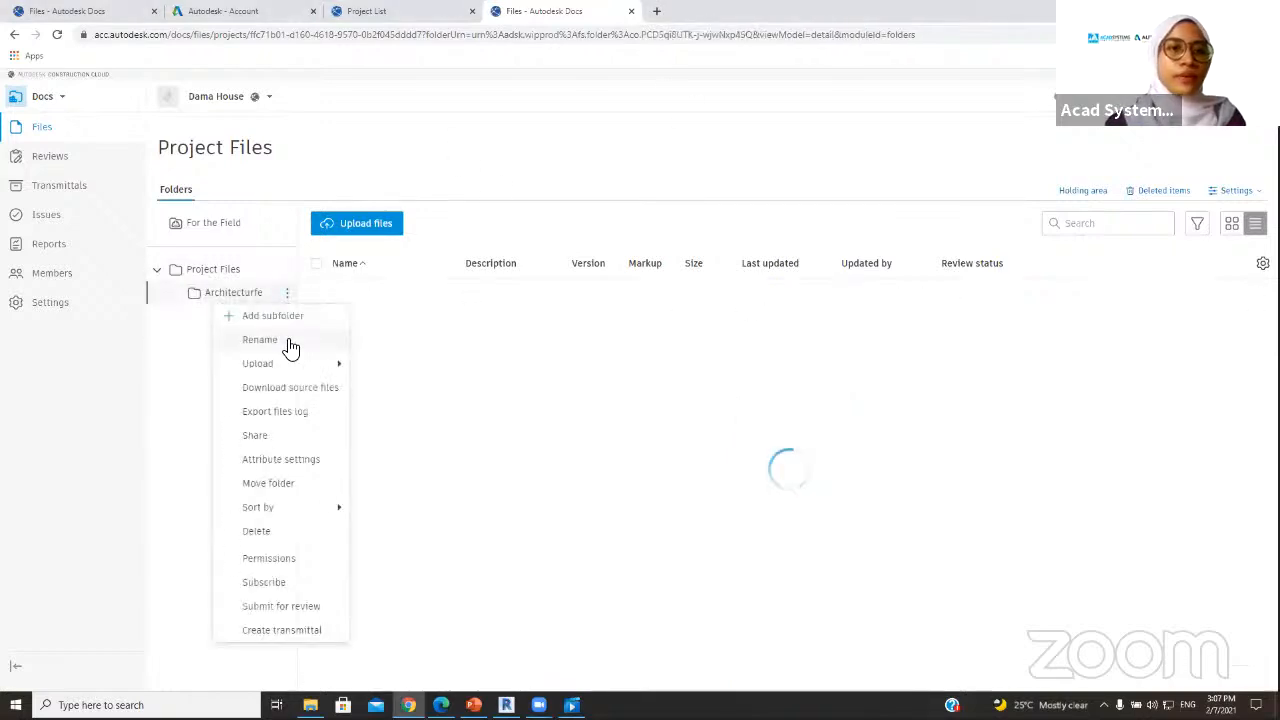
click(288, 341)
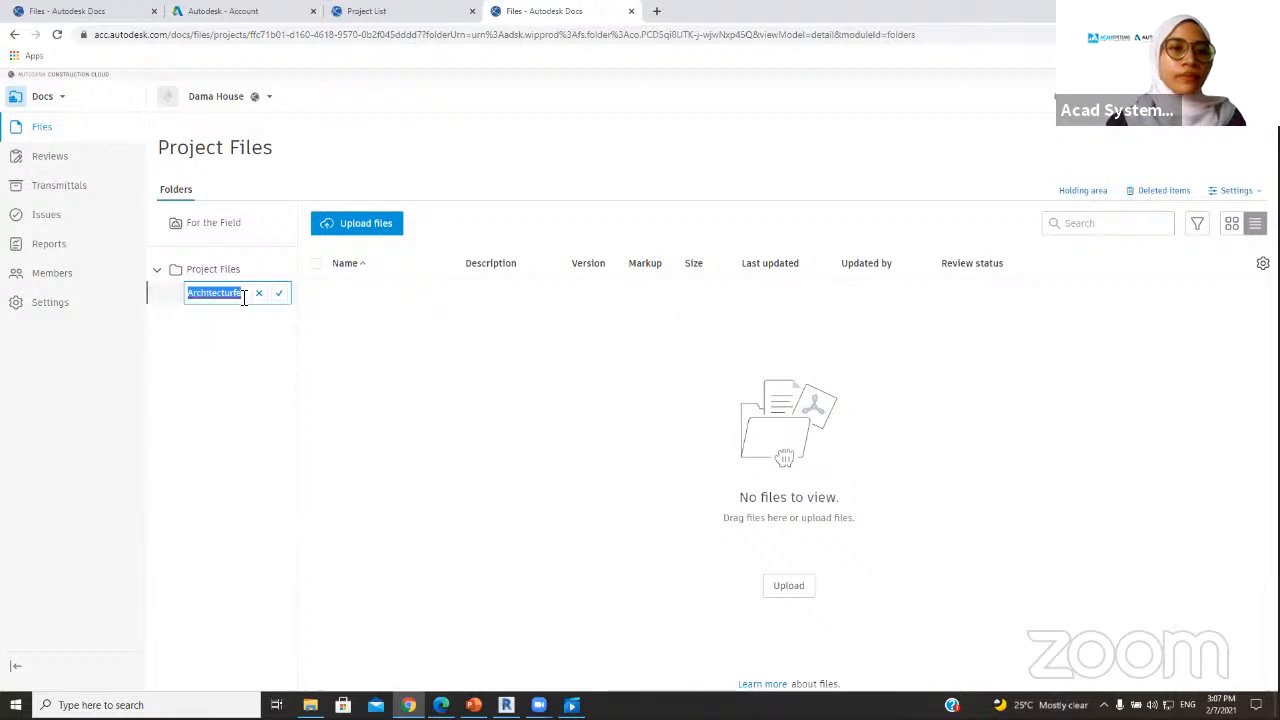
click(245, 300)
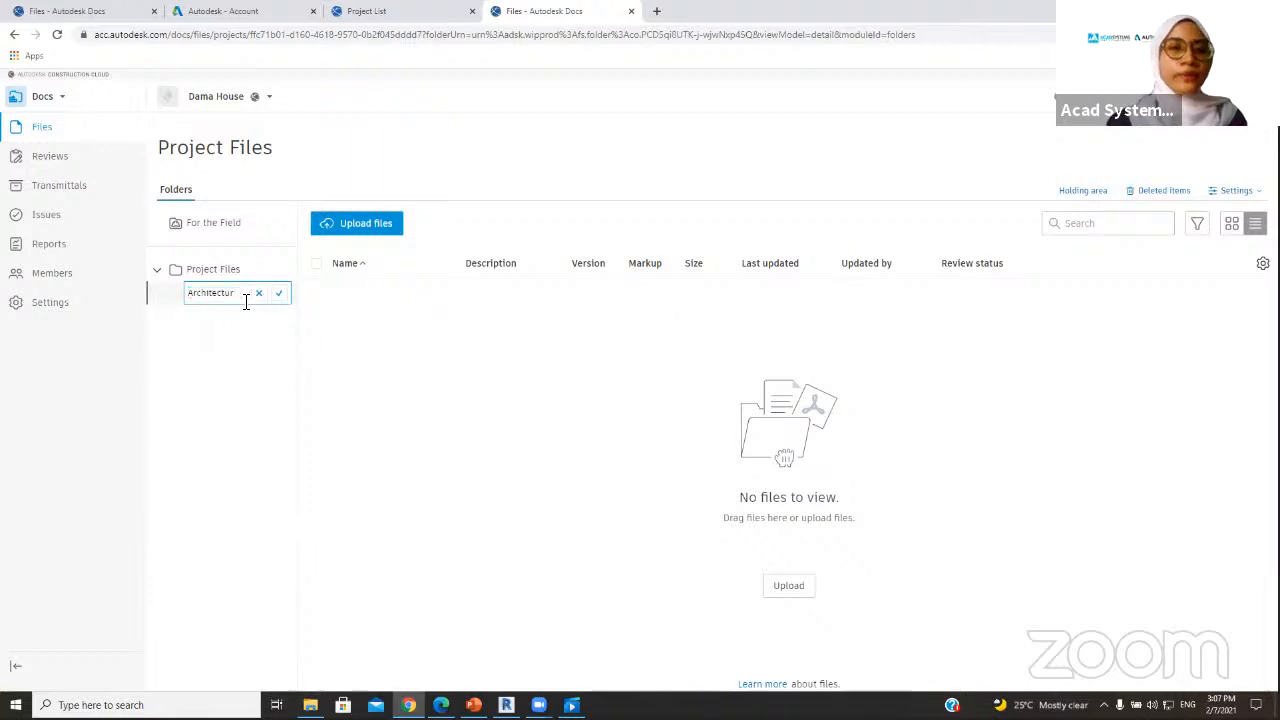
text(e)
key(Return)
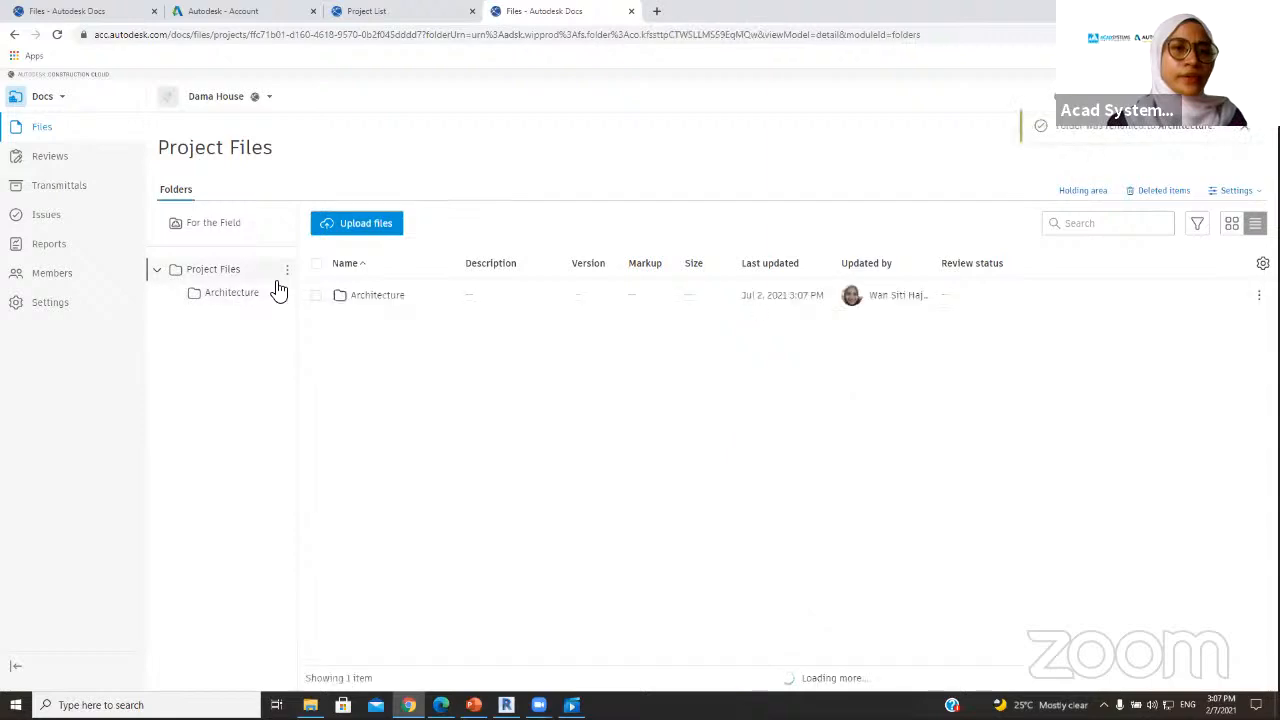
- Add a second subfolder named Structure under Project Files
click(287, 270)
click(276, 297)
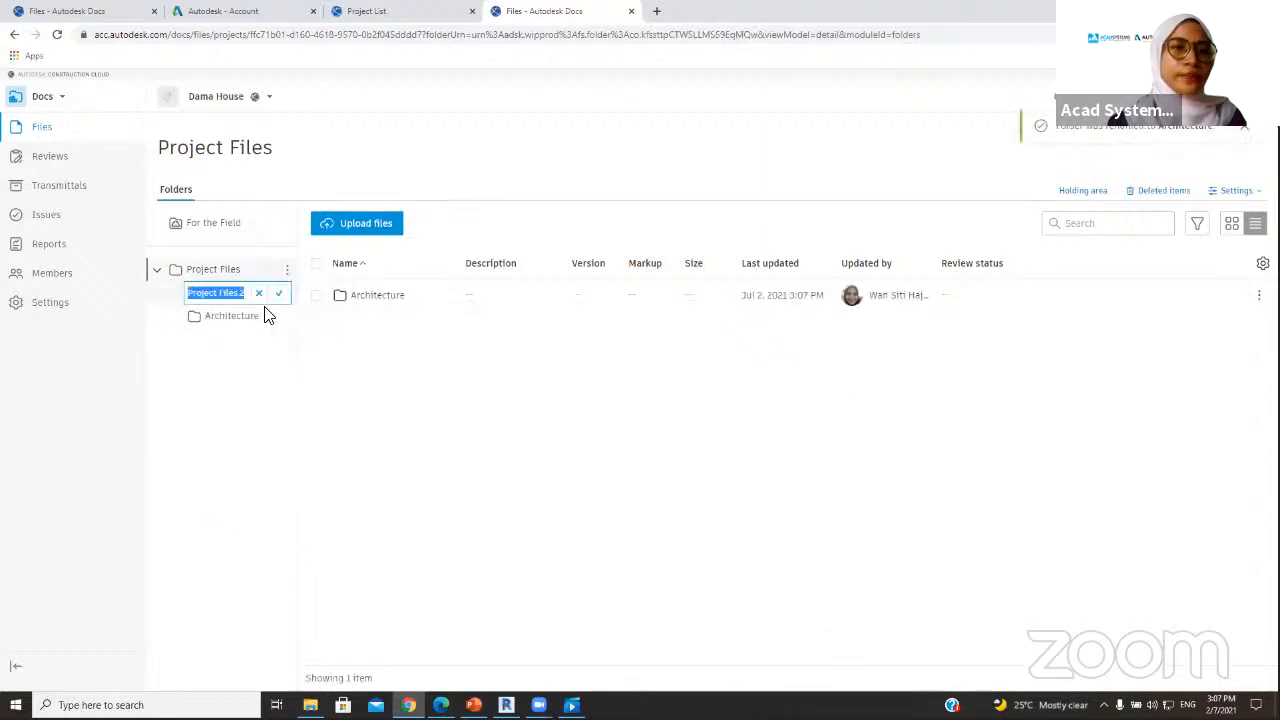
text(Structur)
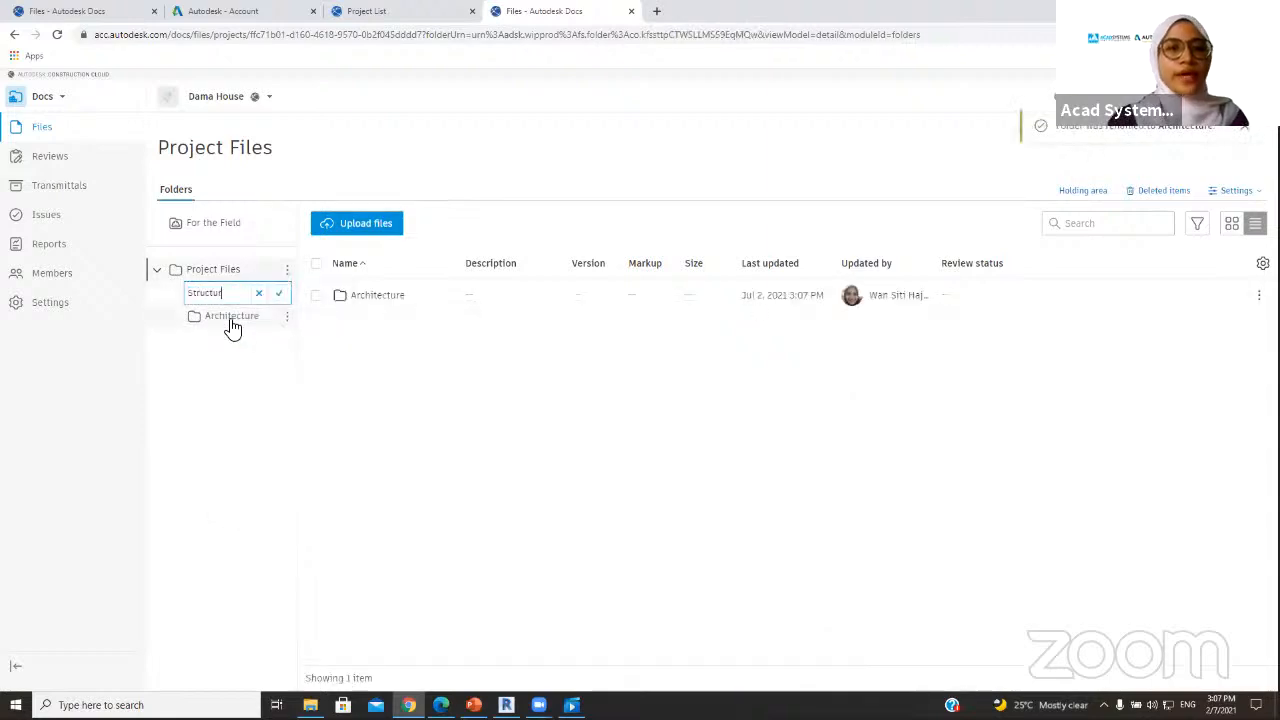
text(e)
key(Return)
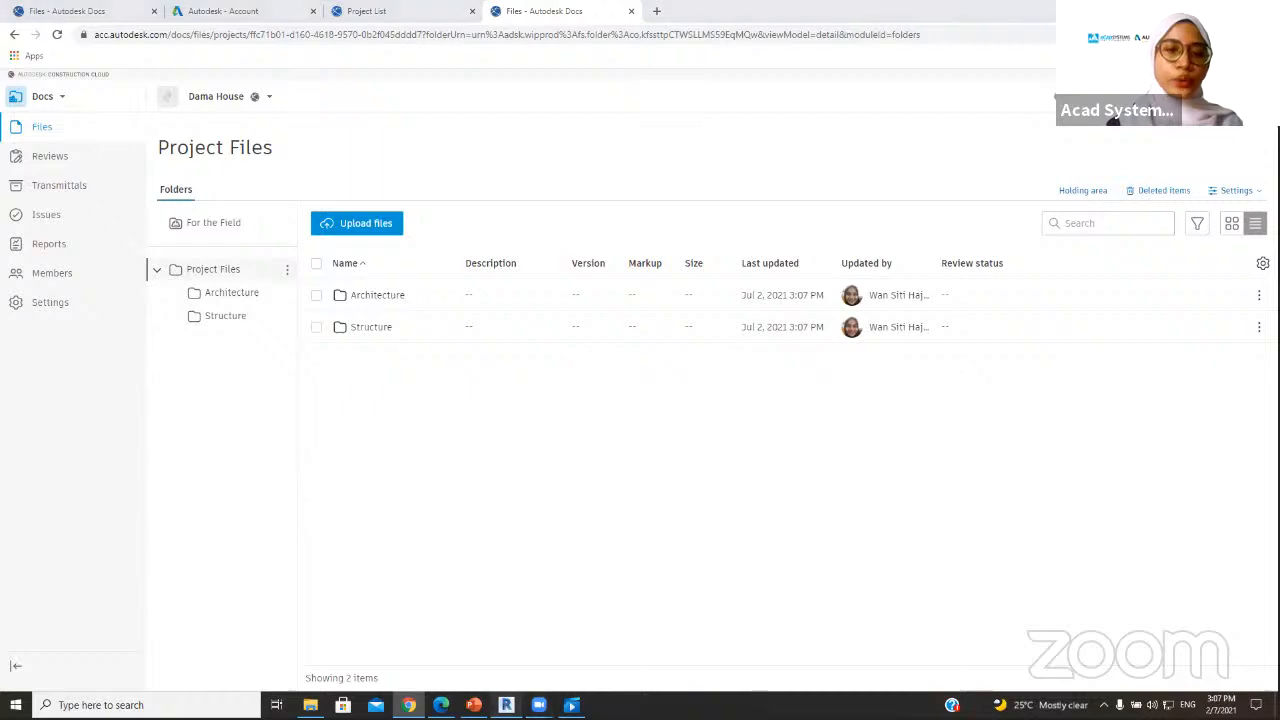
- Switch to Revit and bring up the 3D view of the R21 LTU Housing architectural model
click(506, 705)
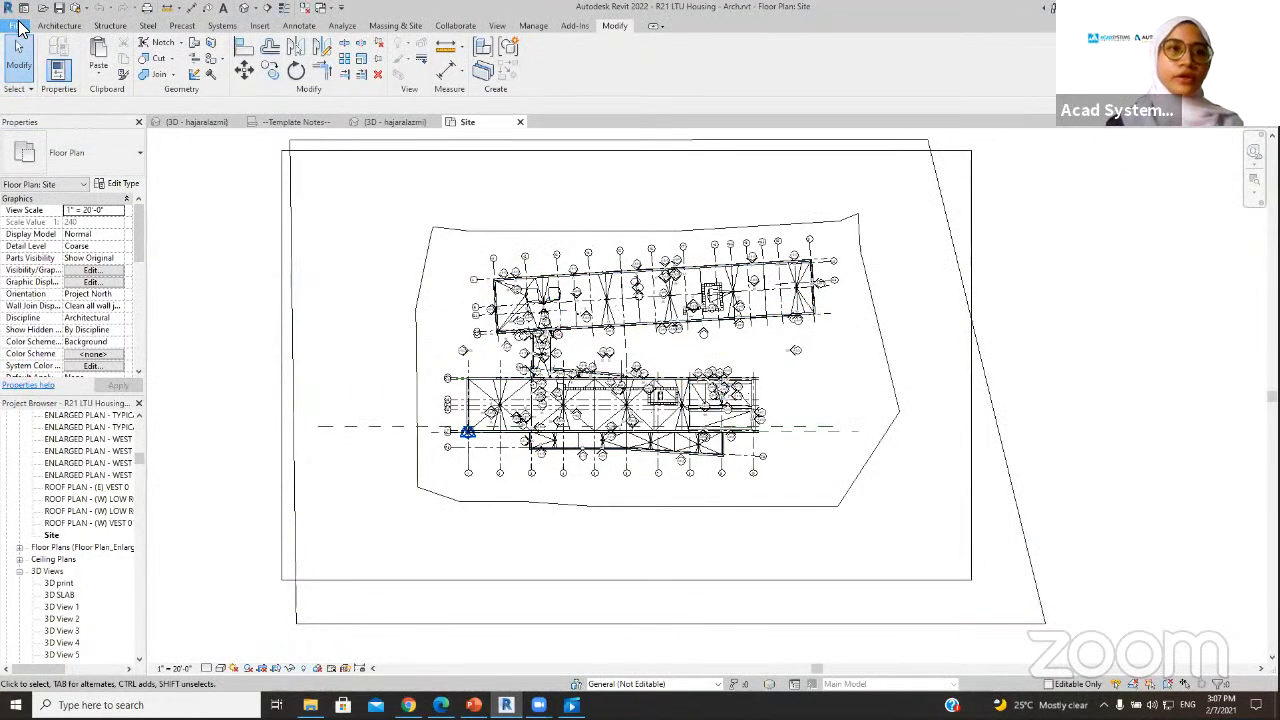
click(16, 26)
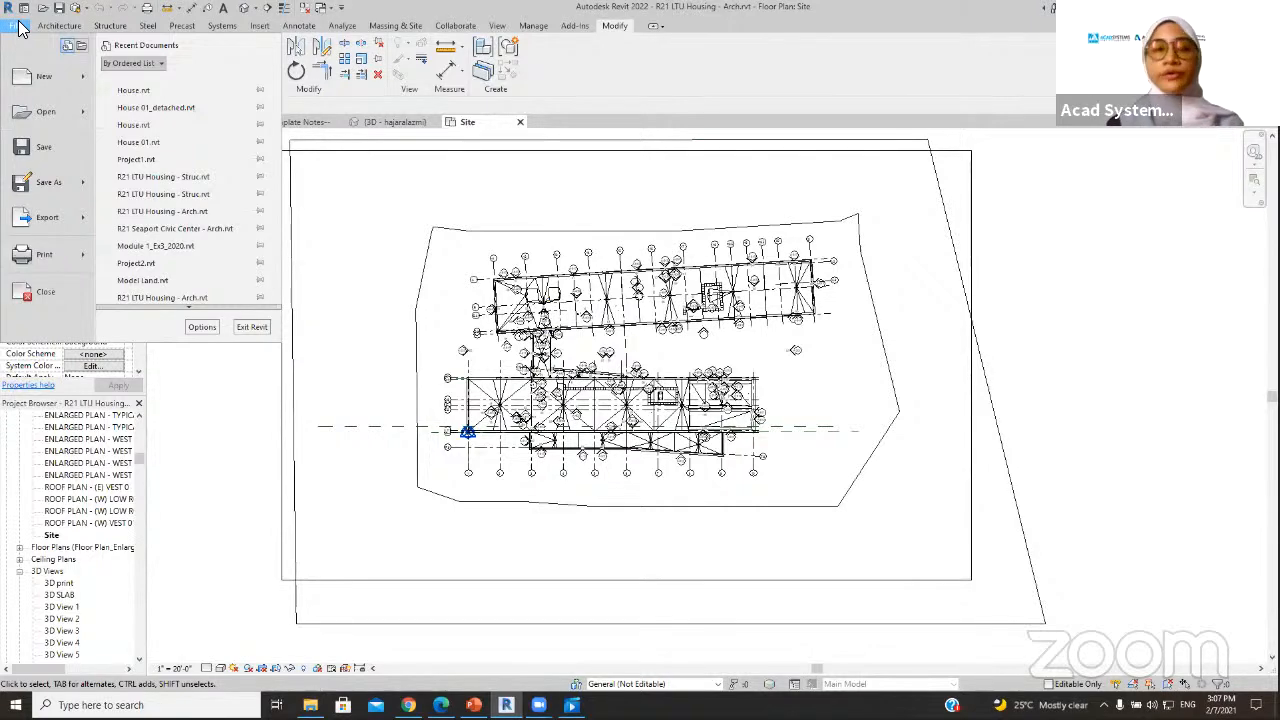
click(420, 262)
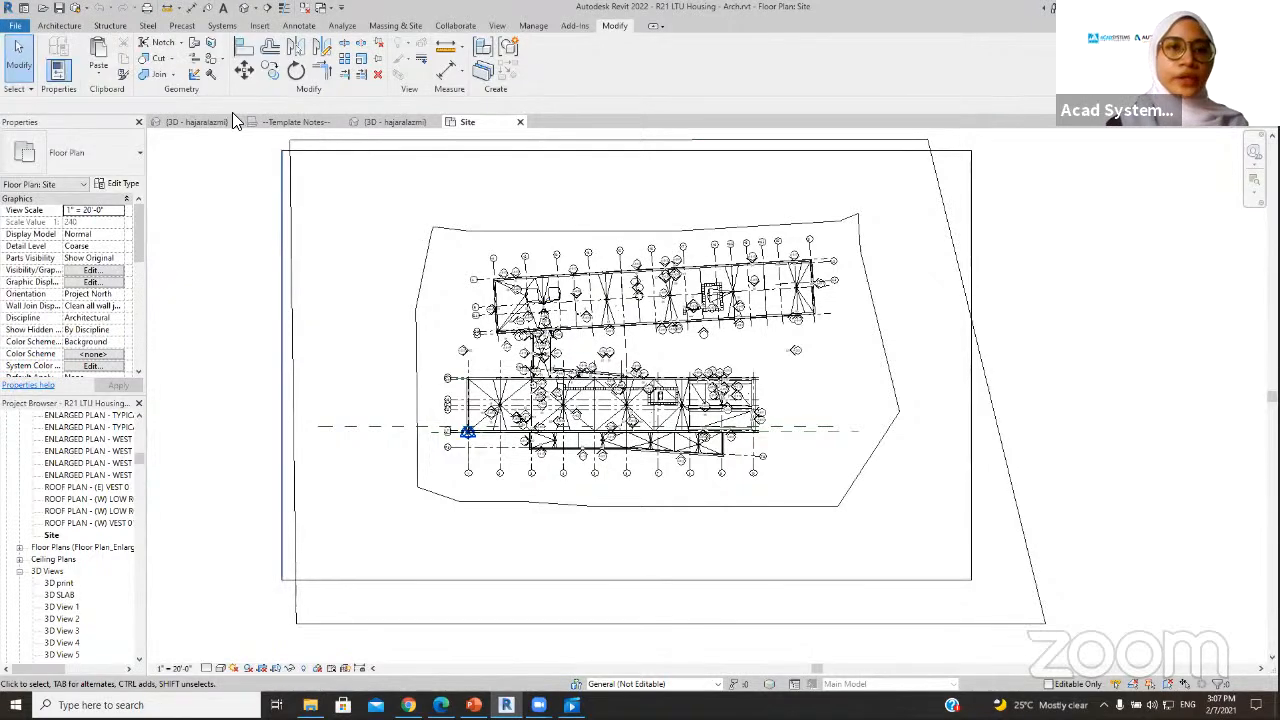
click(205, 122)
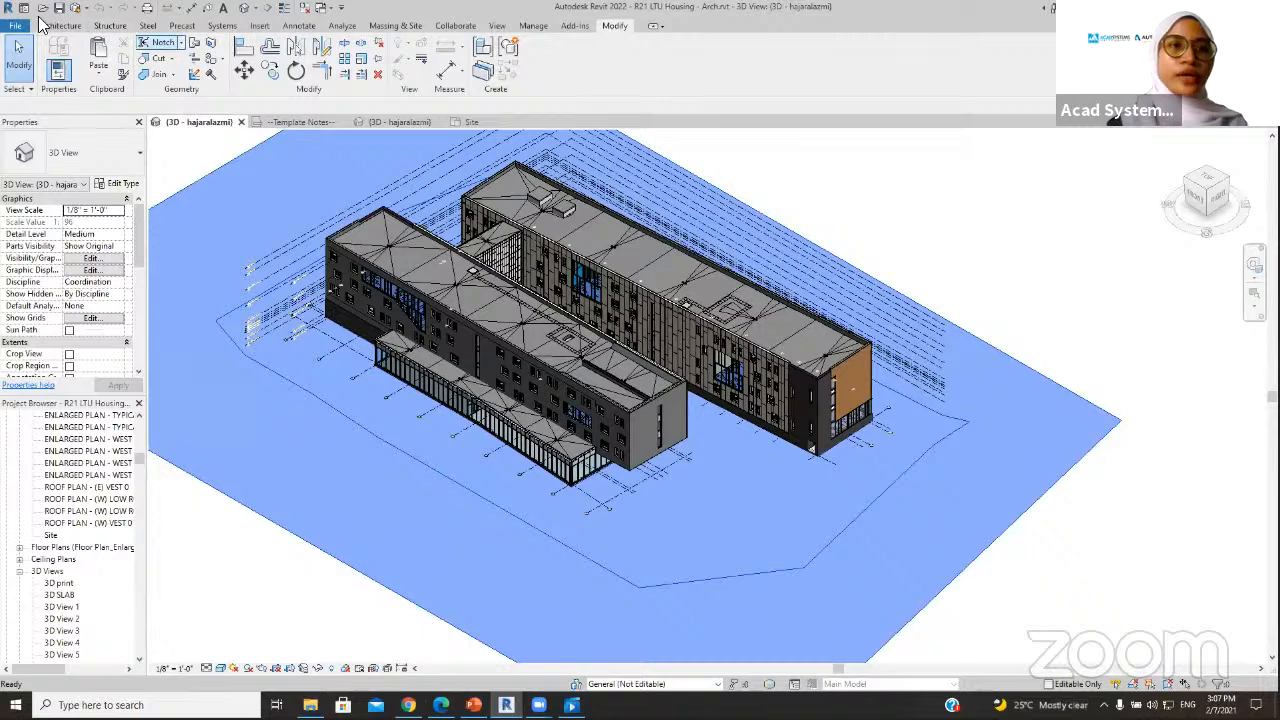
- Create a new Revit project from one of the available project templates
click(15, 25)
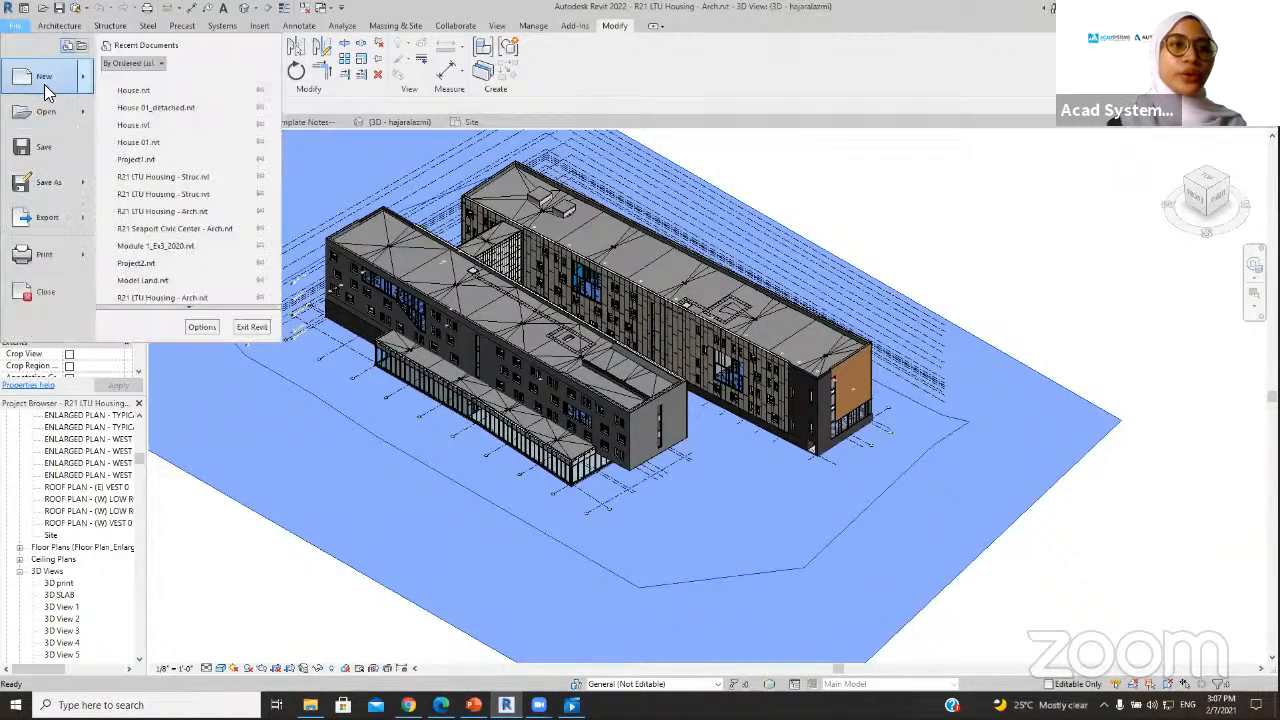
click(46, 80)
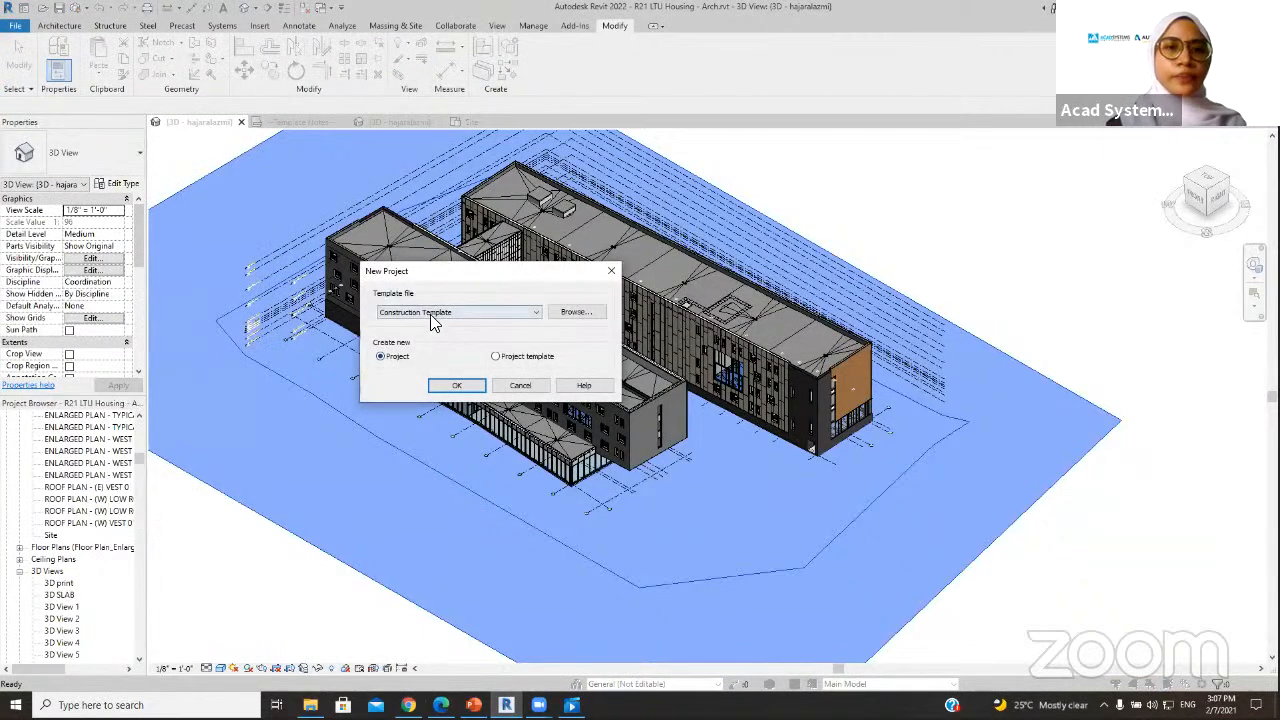
click(430, 314)
click(440, 338)
click(457, 386)
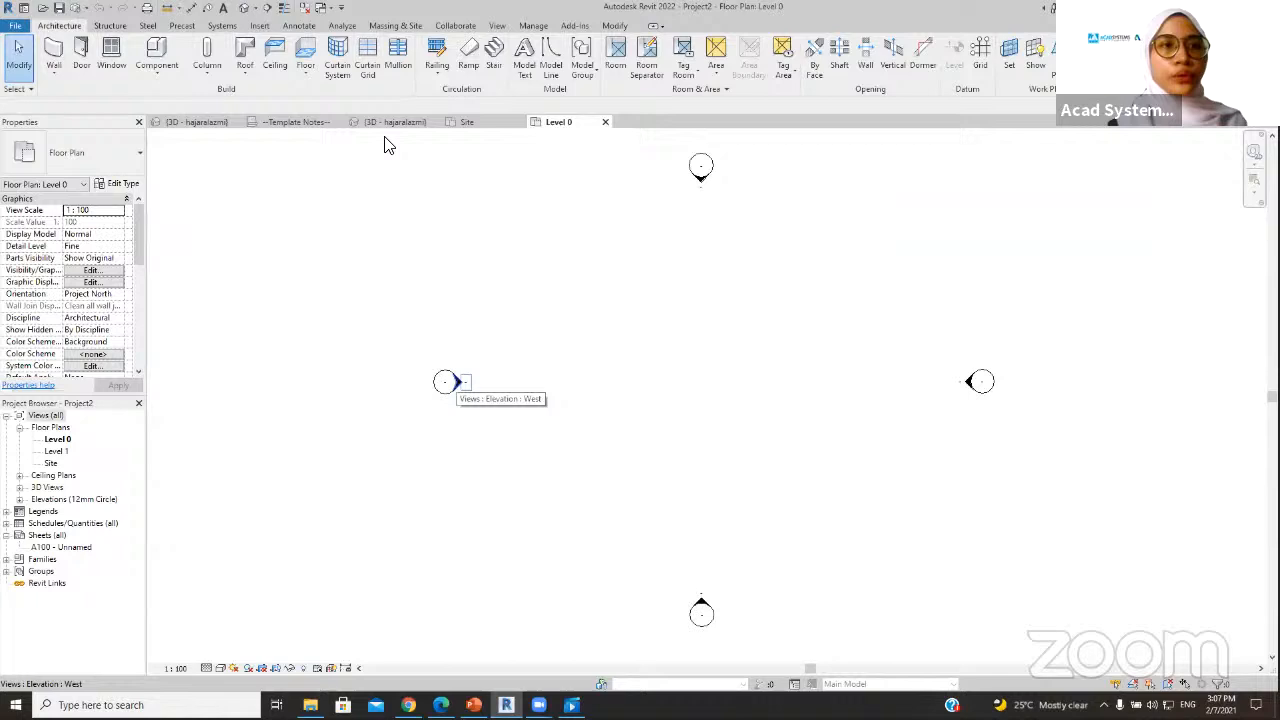
- Start collaboration on the new project and save the model as M_Louvre.rfa to continue
click(472, 25)
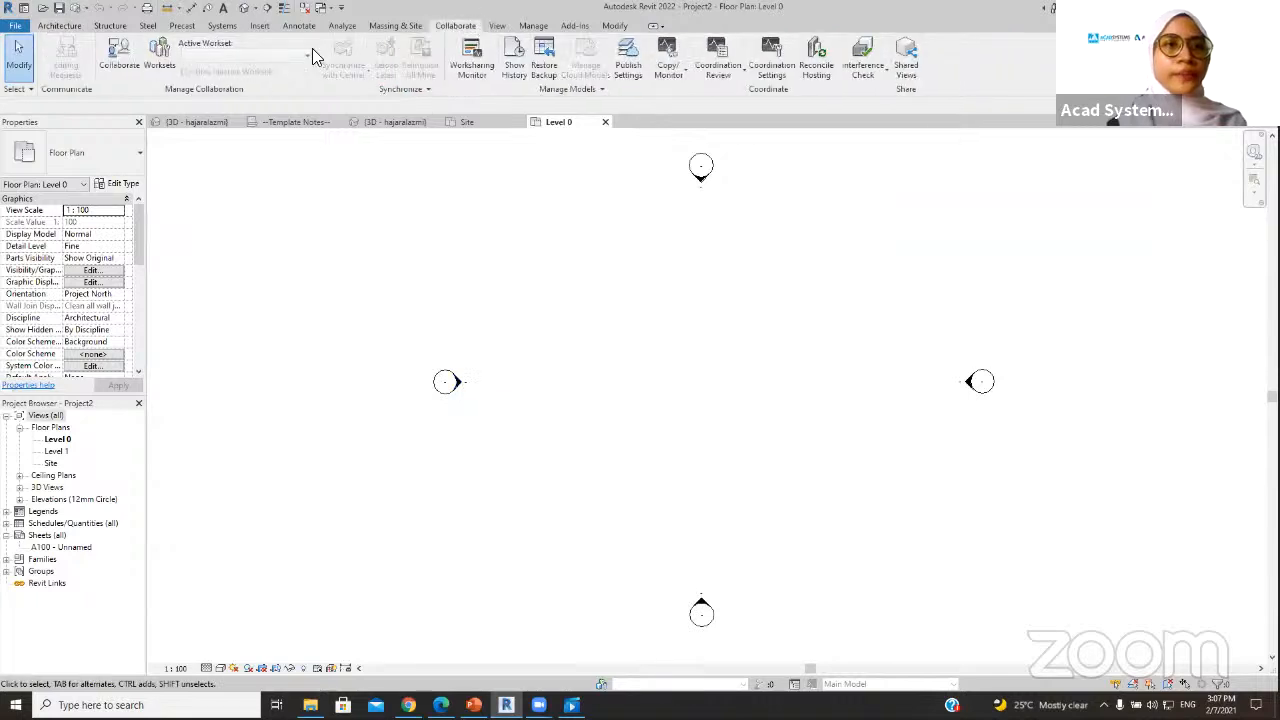
click(128, 64)
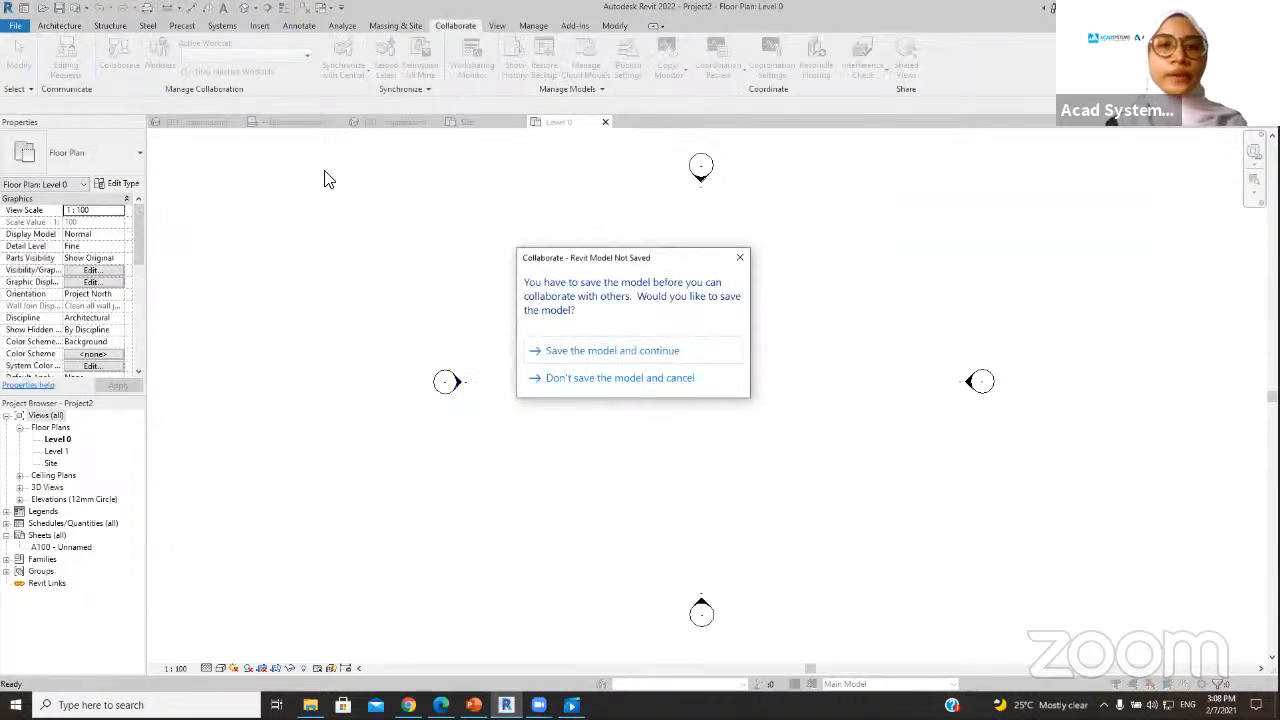
click(703, 349)
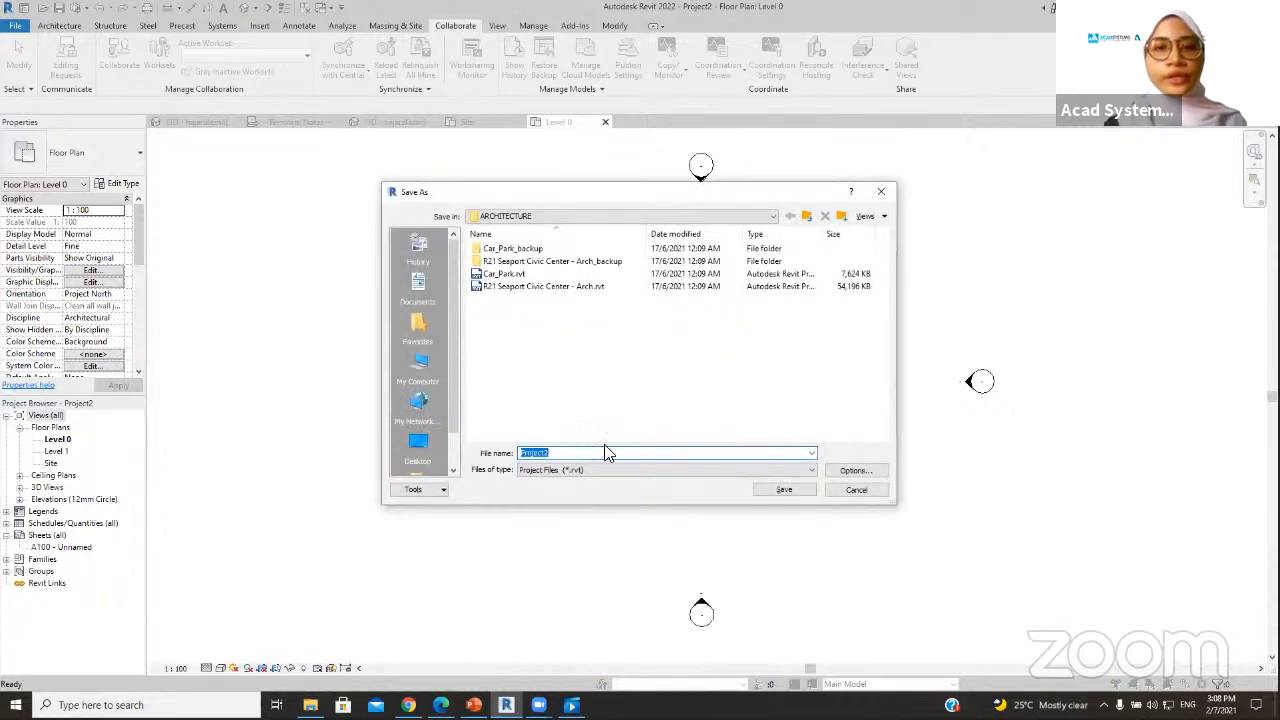
text(R)
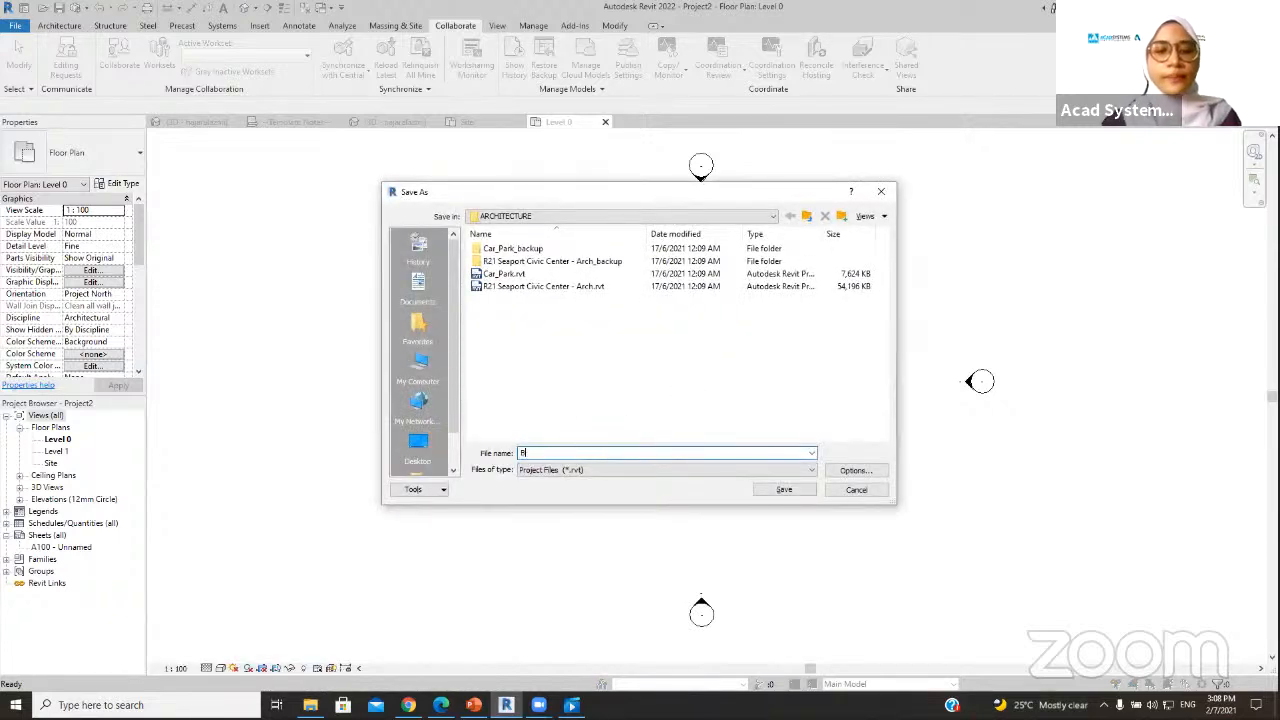
text(uilding)
key(Return)
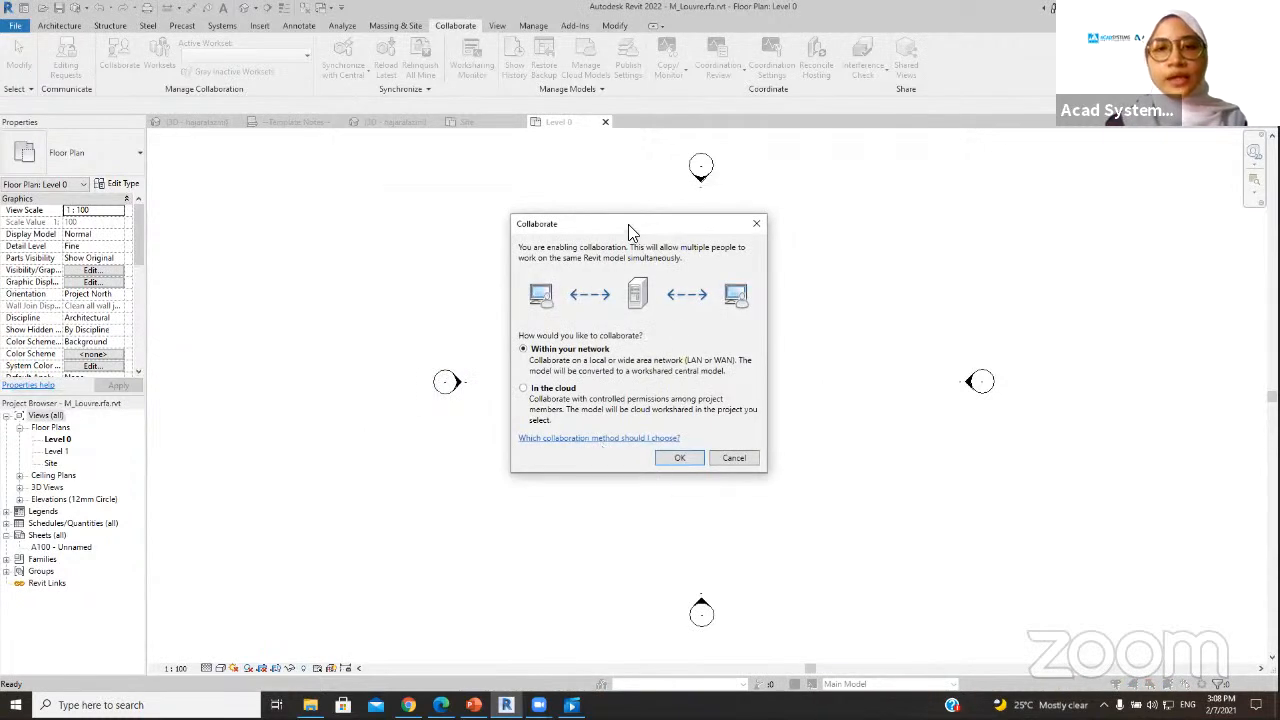
- Choose to collaborate in the cloud and switch the destination account from Malaysia to ACAD Systems
click(545, 389)
click(660, 457)
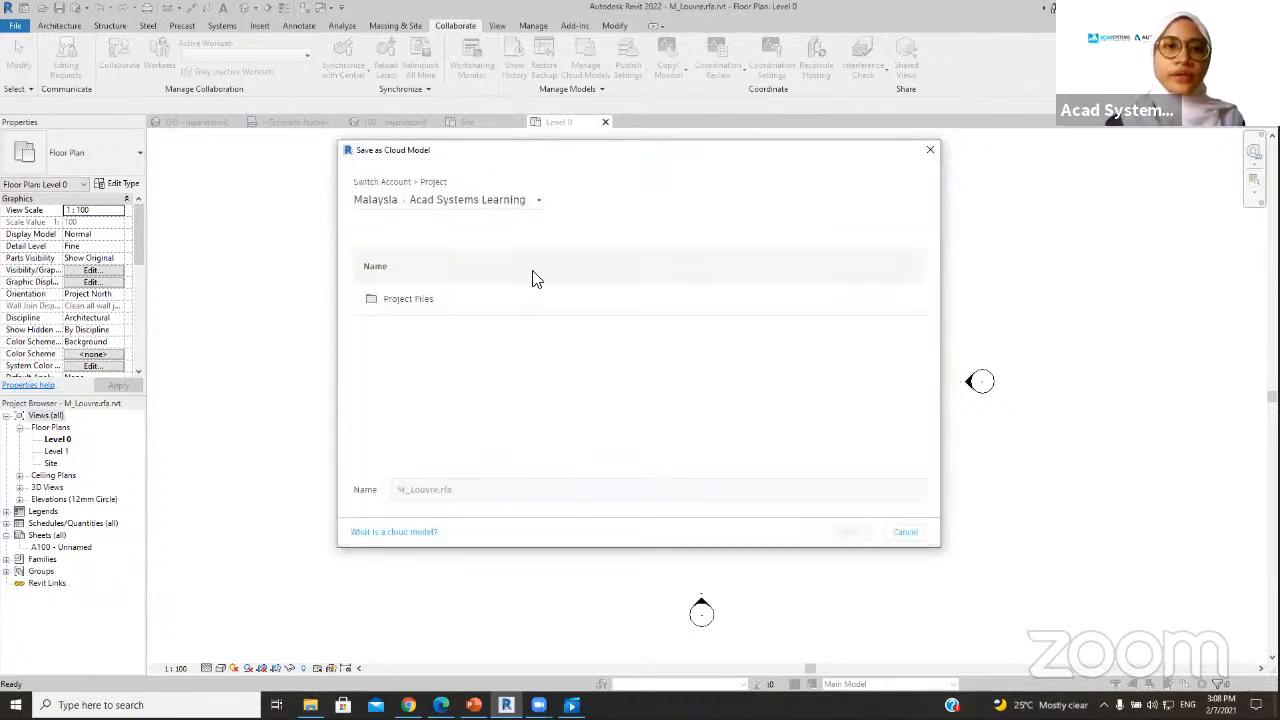
click(442, 201)
scroll(437, 377, down, 1)
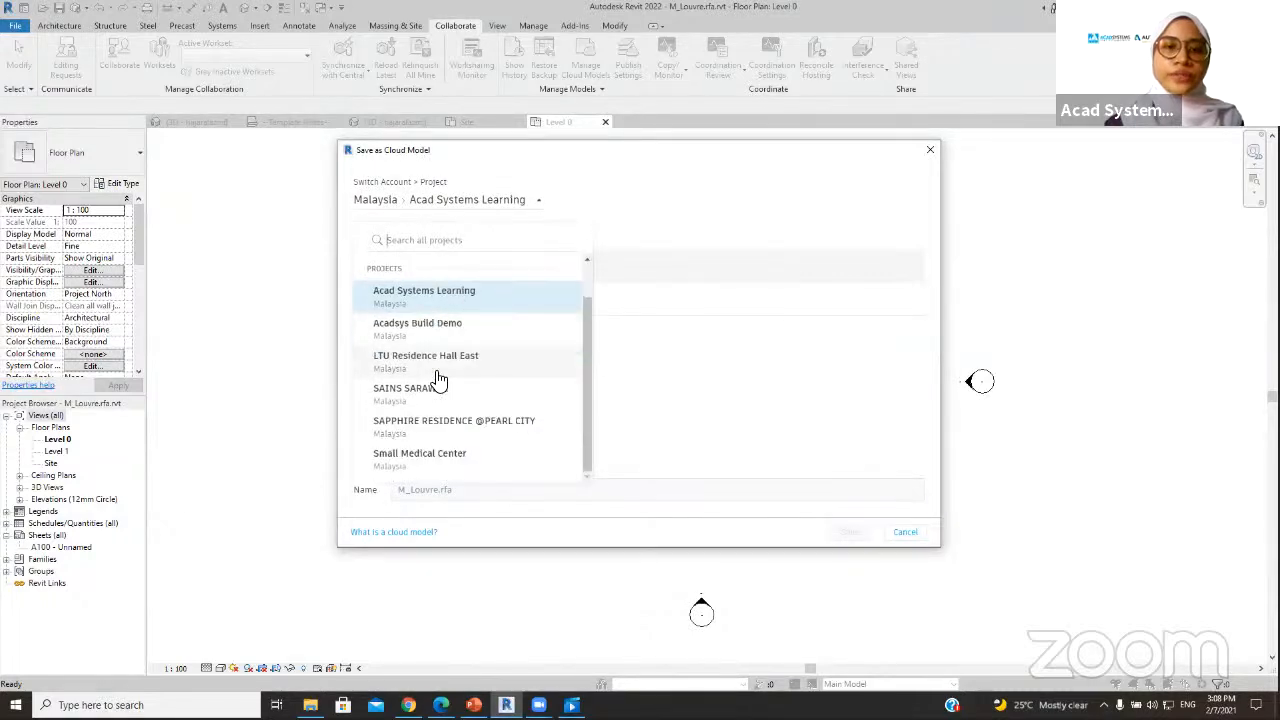
scroll(440, 350, up, 1)
click(449, 294)
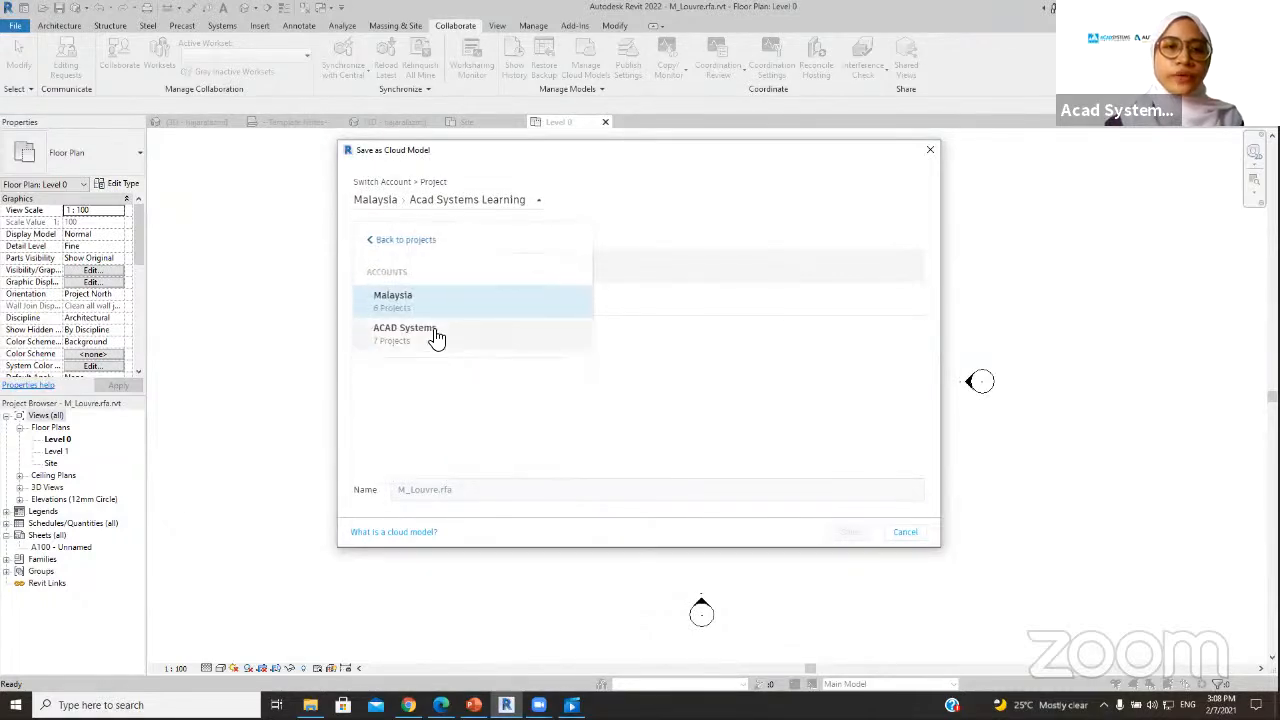
click(434, 334)
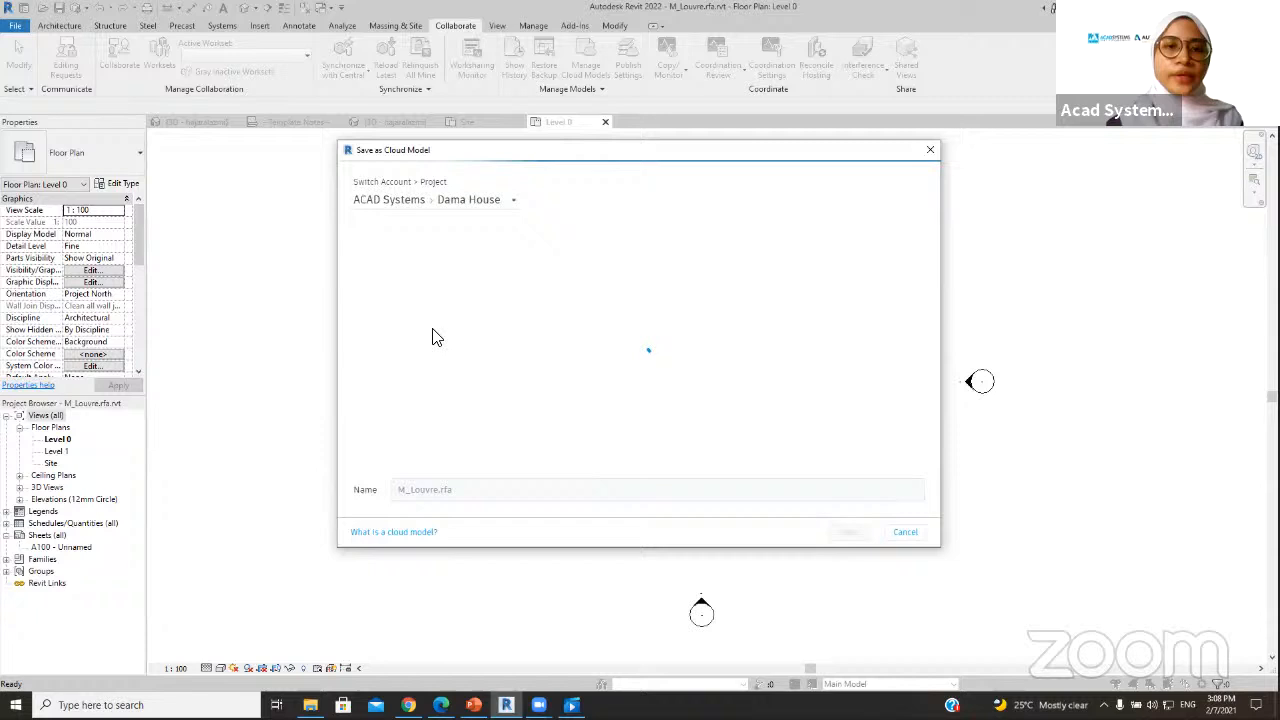
- Save the cloud model in the Architecture folder under Project Files of the Dama House project
click(478, 200)
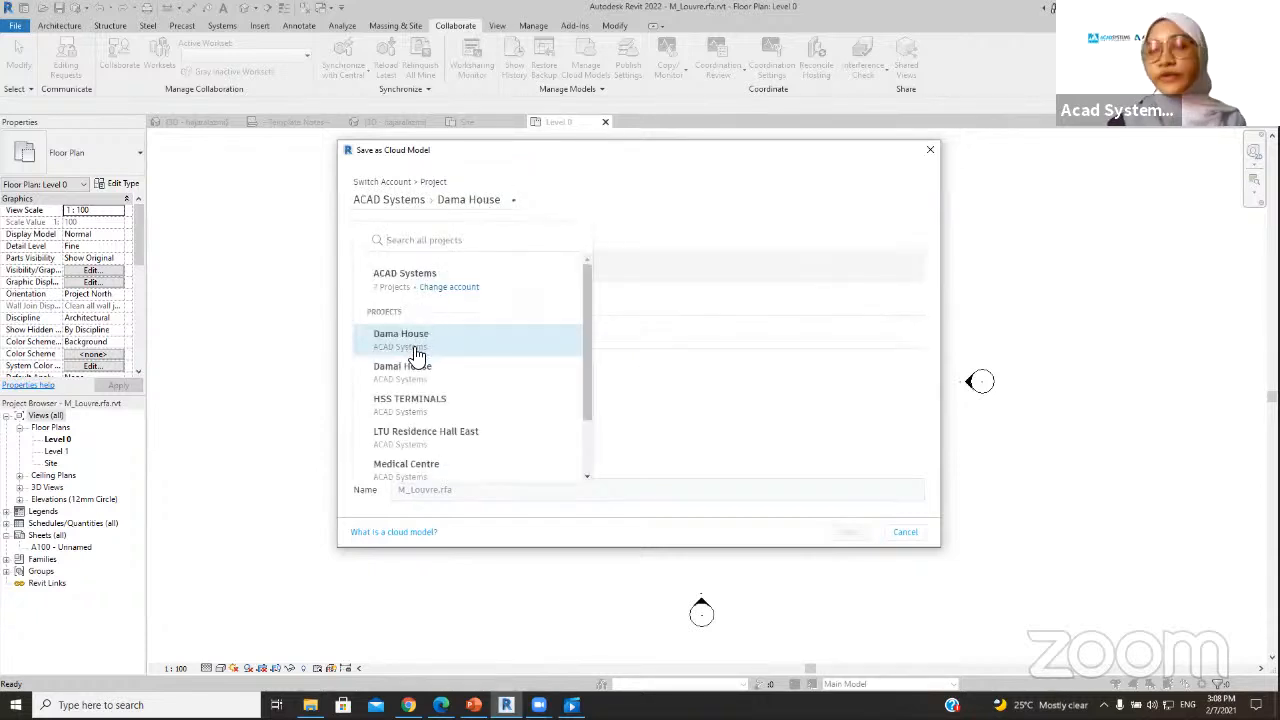
click(748, 385)
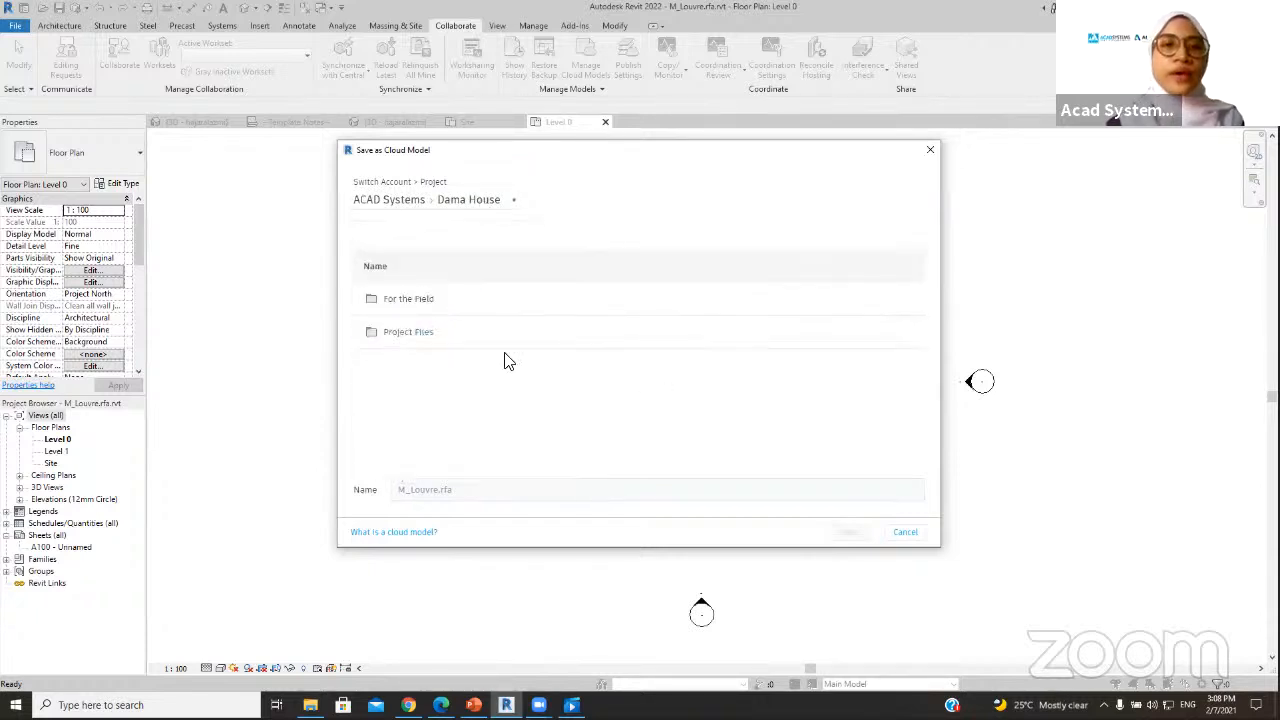
click(421, 346)
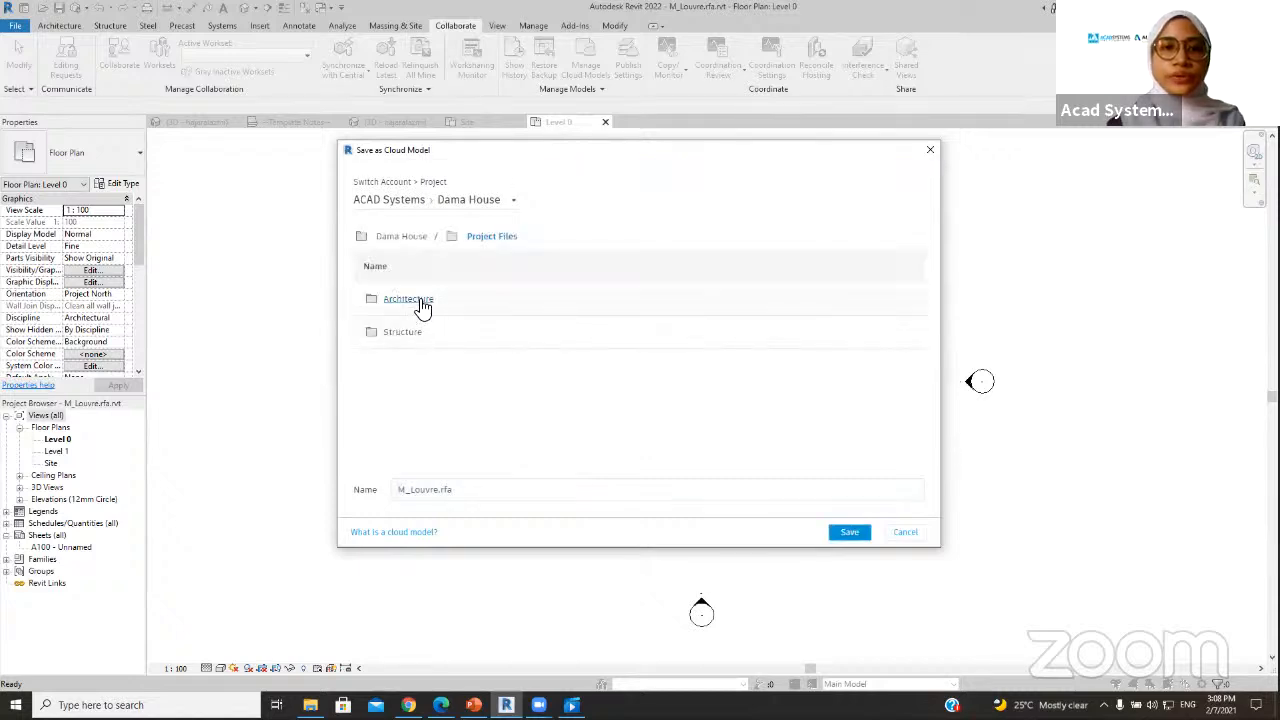
click(423, 306)
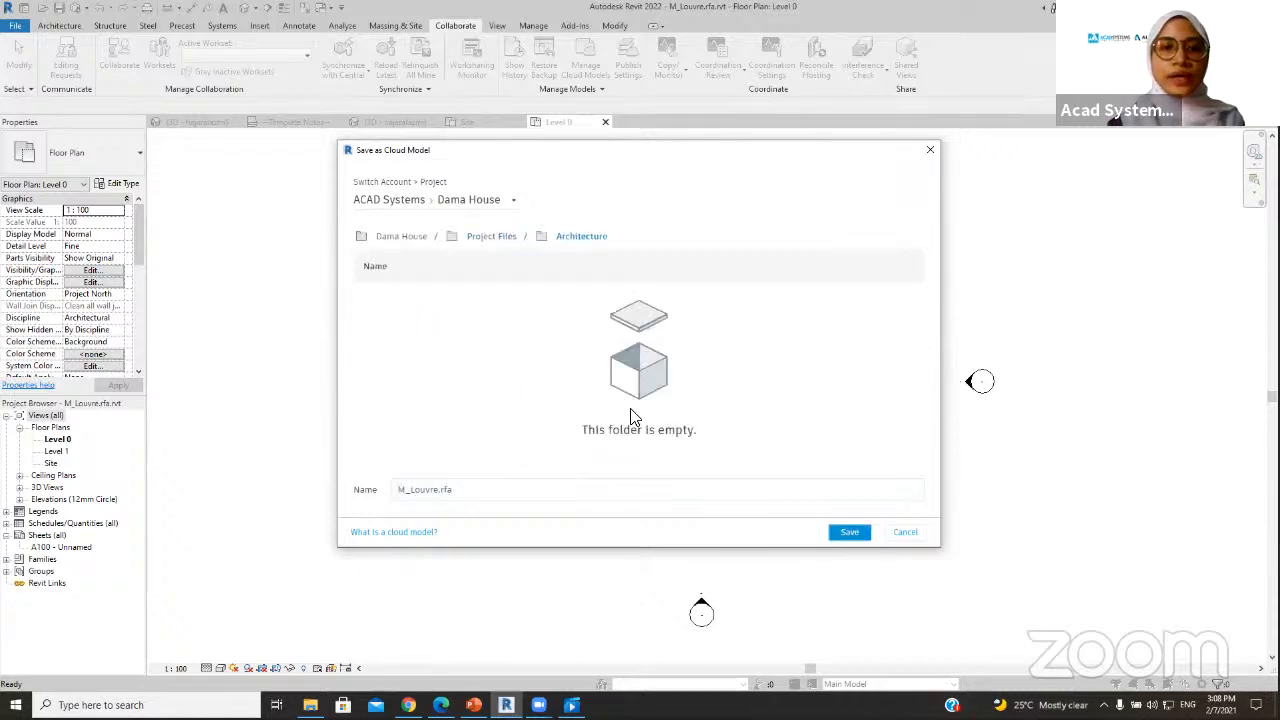
click(849, 533)
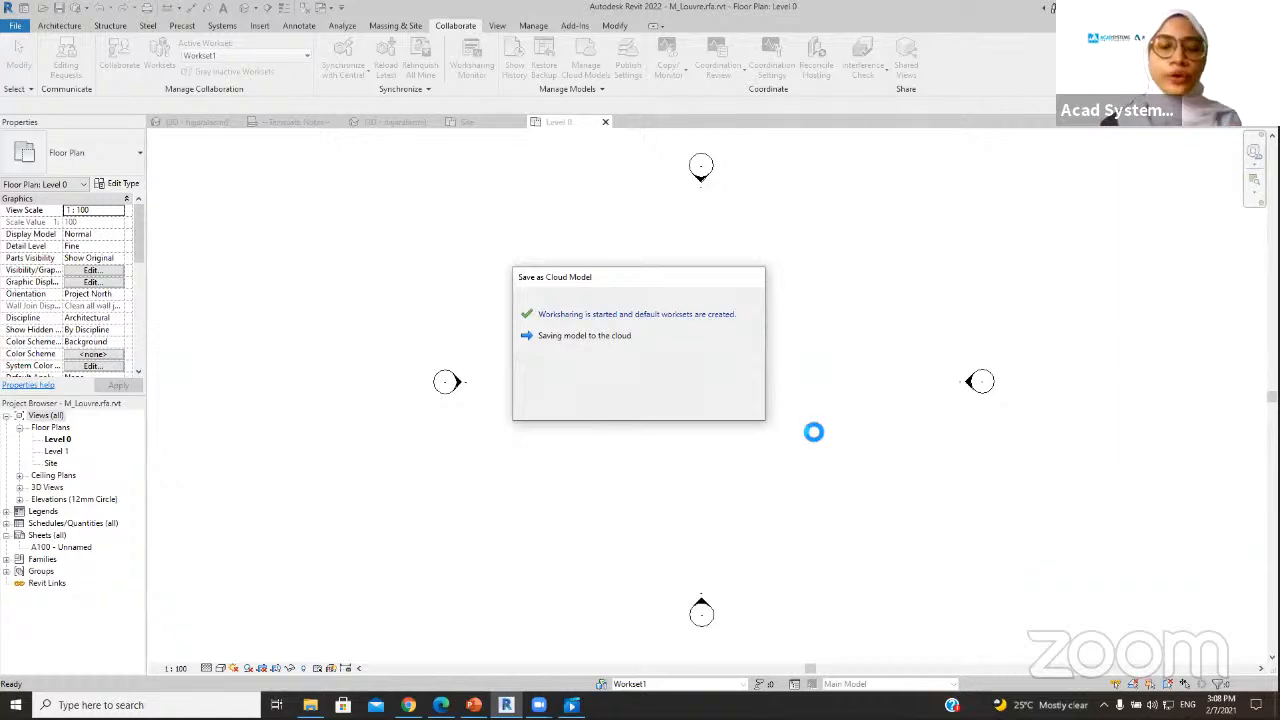
- Switch to Autodesk Docs in the browser and open the permissions of Dama House's Project Files folder
mouse_move(408, 704)
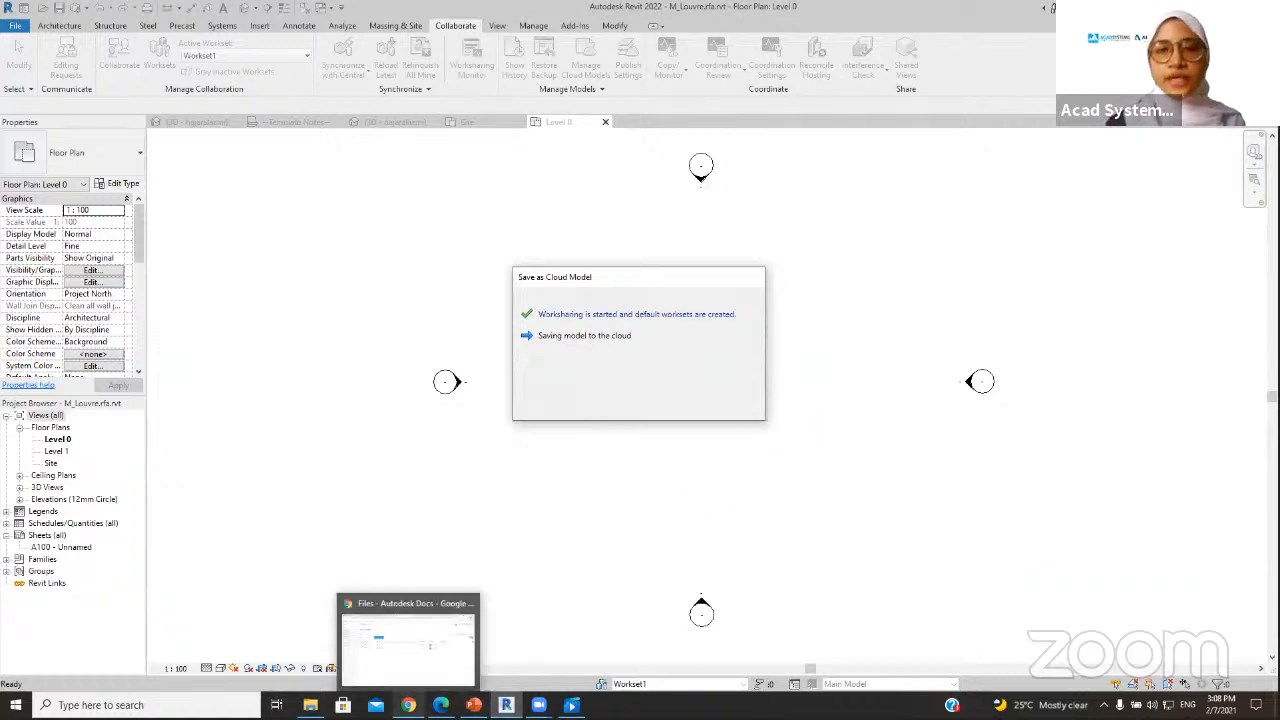
click(395, 647)
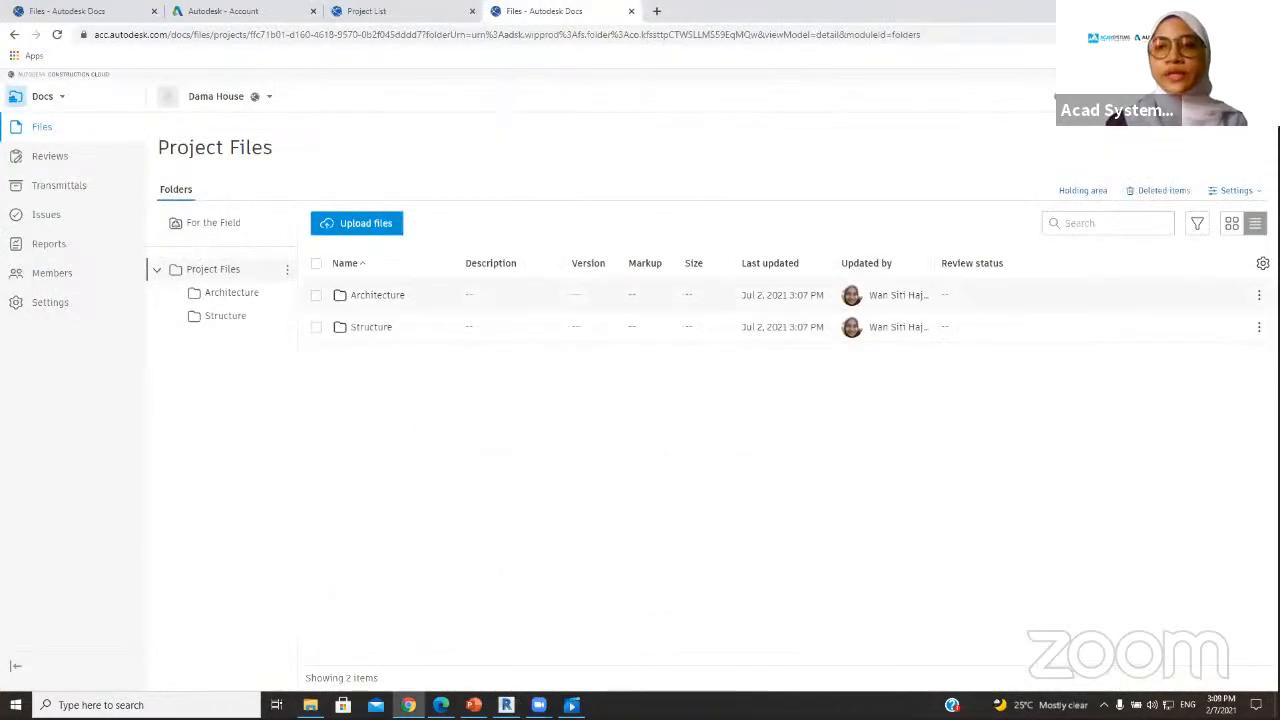
click(287, 270)
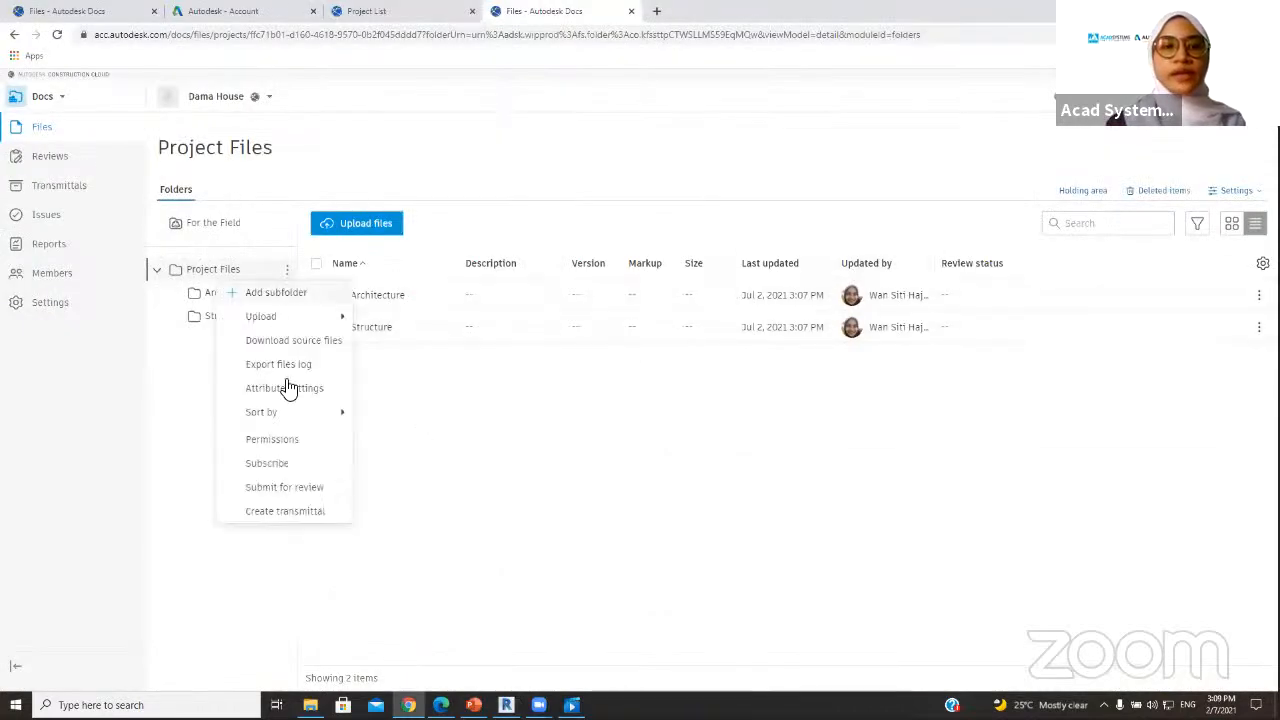
click(291, 441)
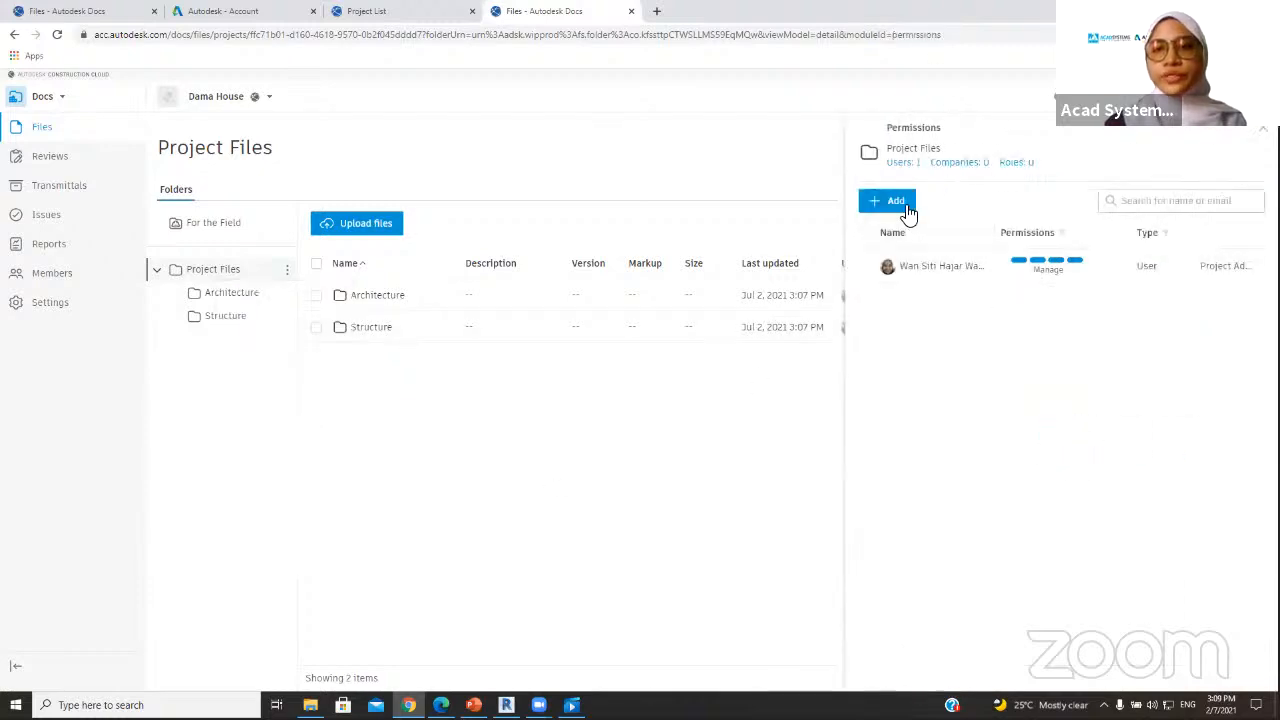
- Add a project member by name to the Project Files folder with the View permission level
click(906, 206)
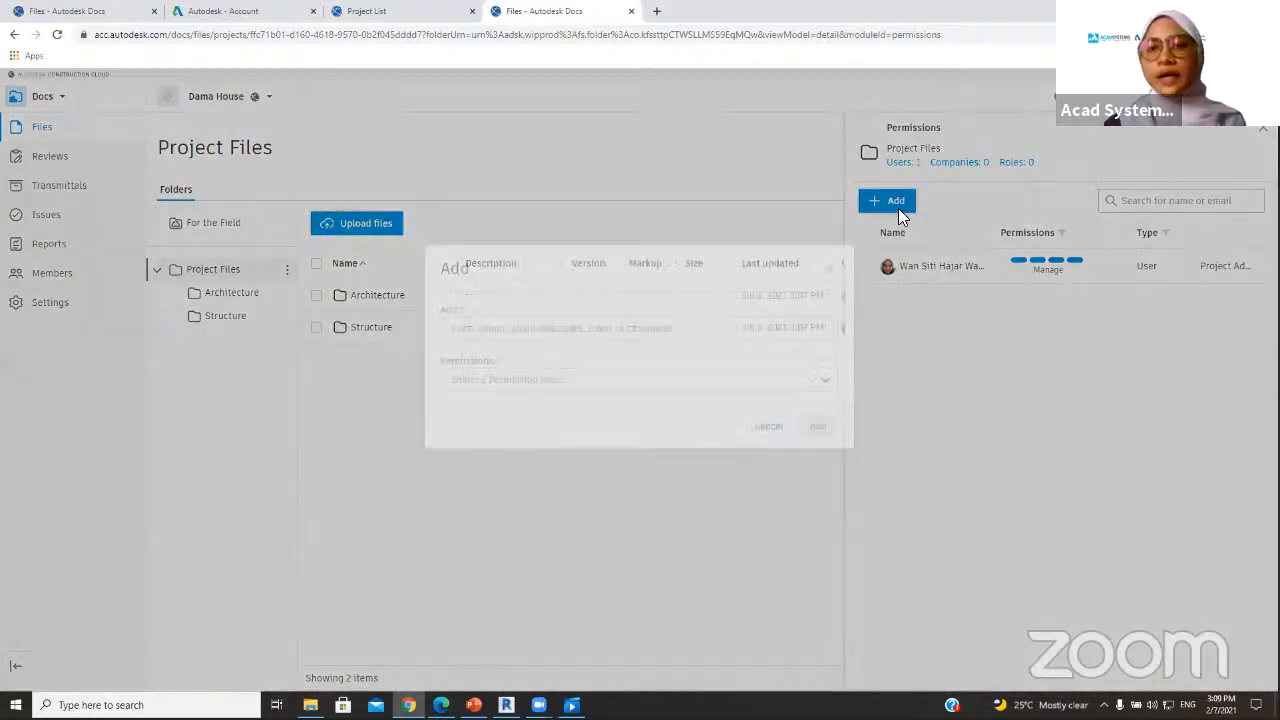
click(487, 361)
text(a)
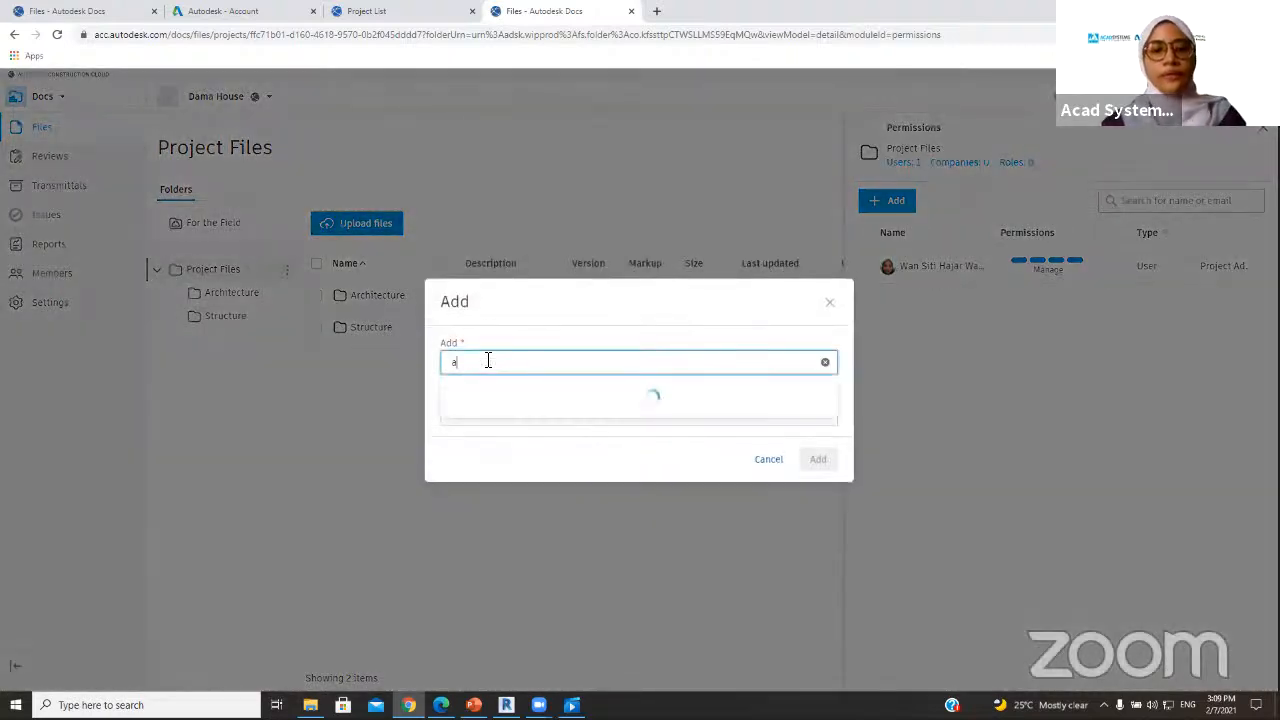
text(rina)
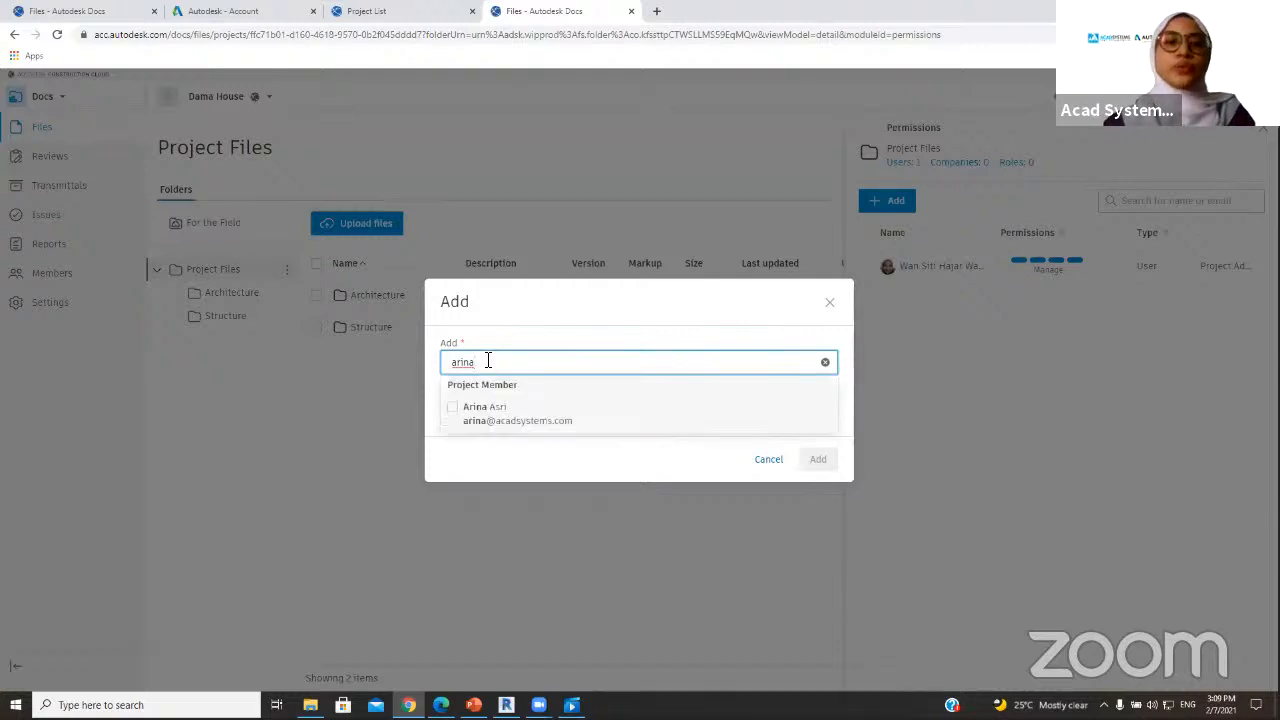
click(452, 407)
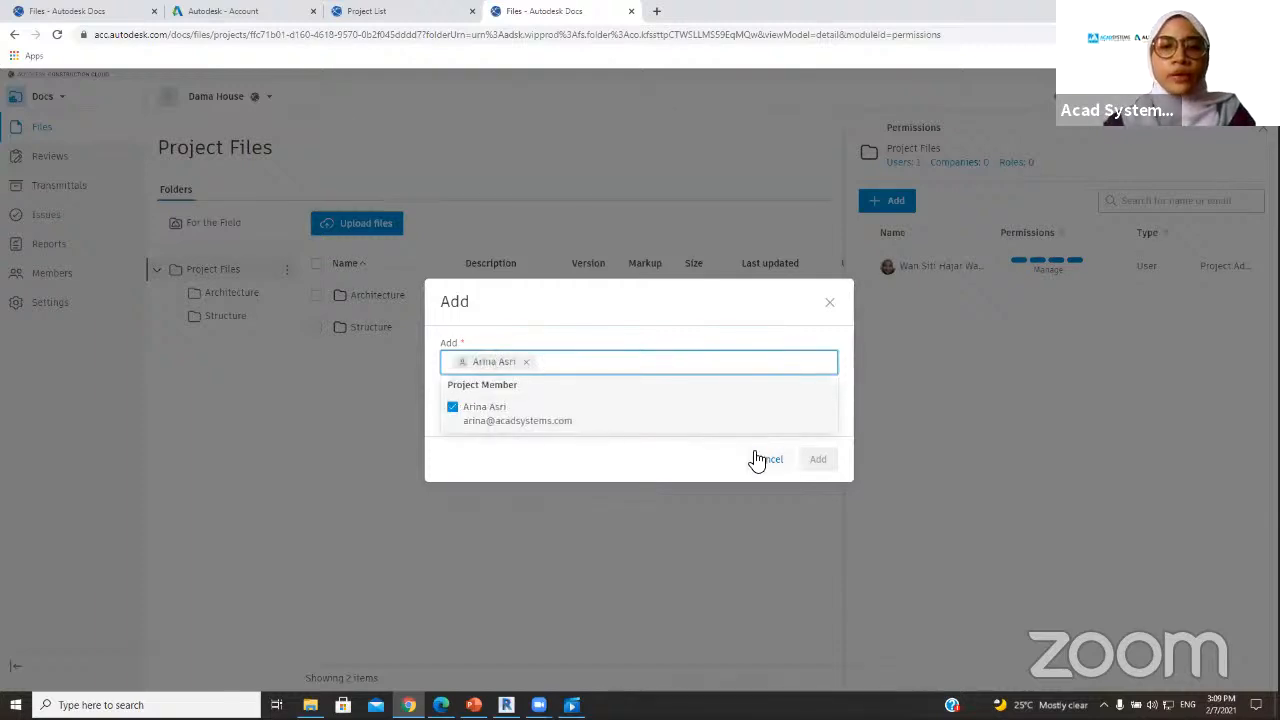
click(660, 458)
click(648, 422)
click(551, 452)
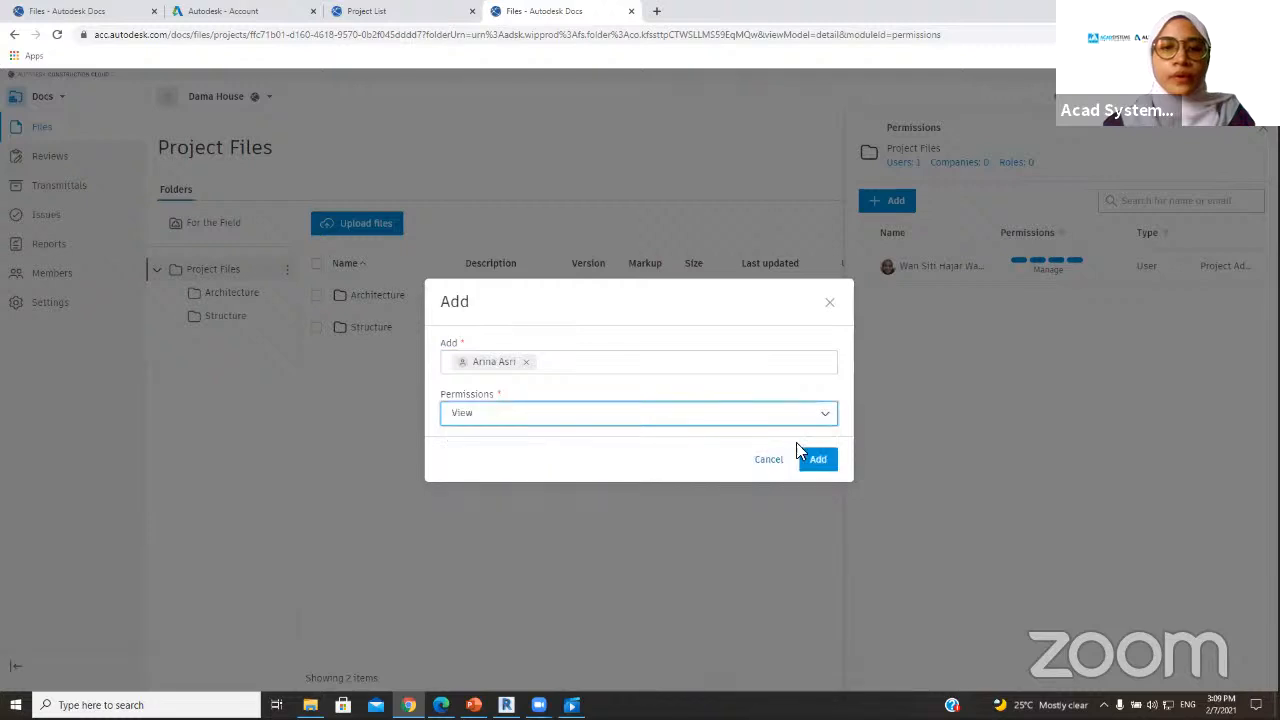
click(798, 456)
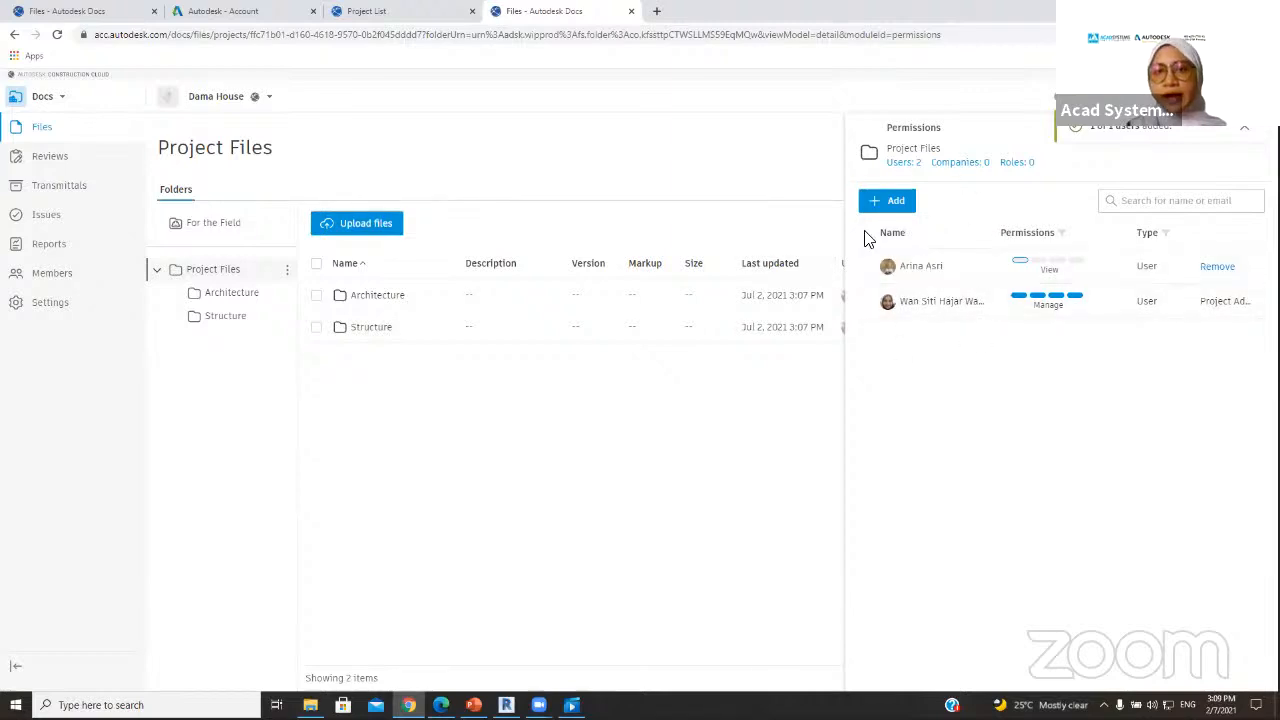
- Check the Architecture folder for the uploaded model, and check the cloud save progress in Revit and the workflow slide in PowerPoint
click(385, 299)
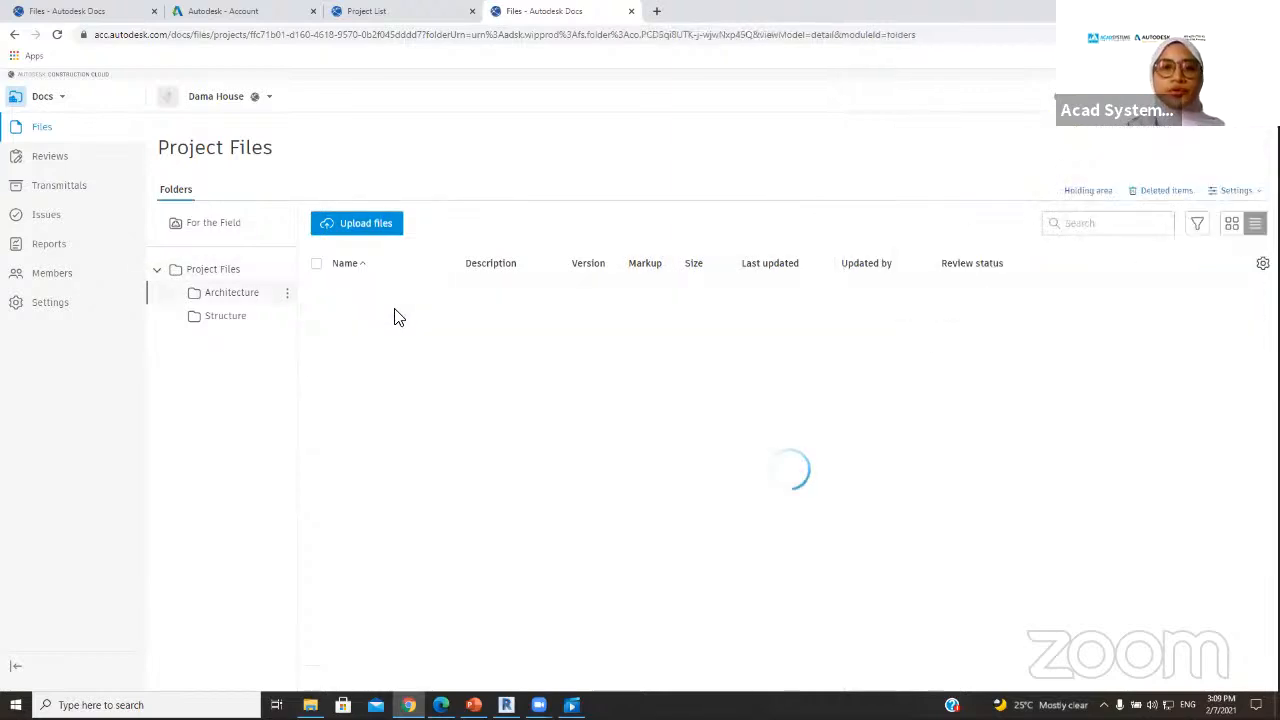
click(507, 706)
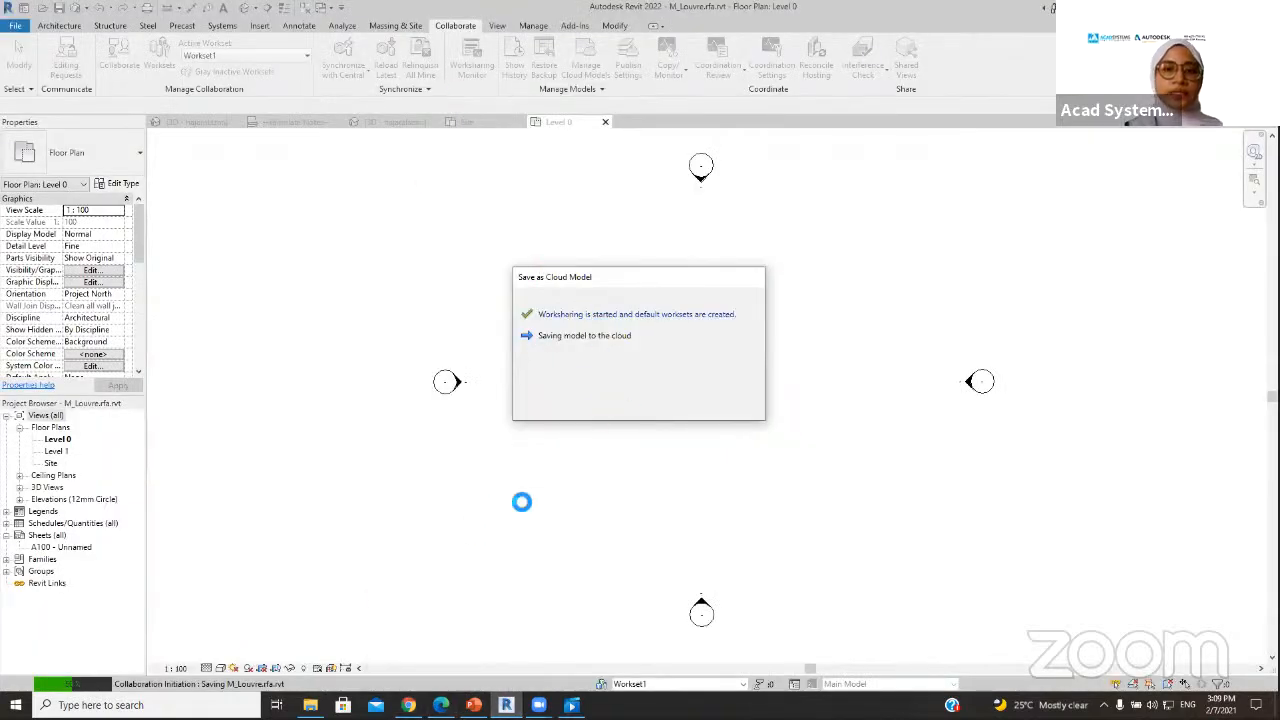
click(473, 705)
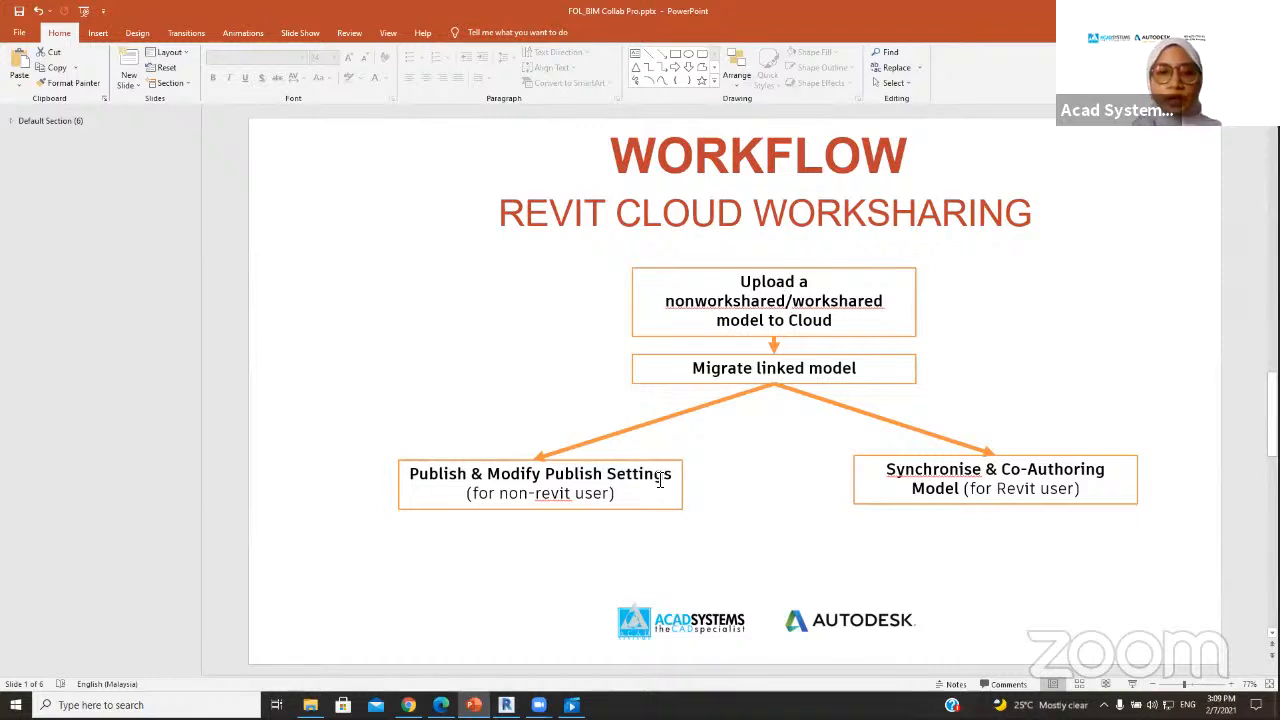
key(alt+Tab)
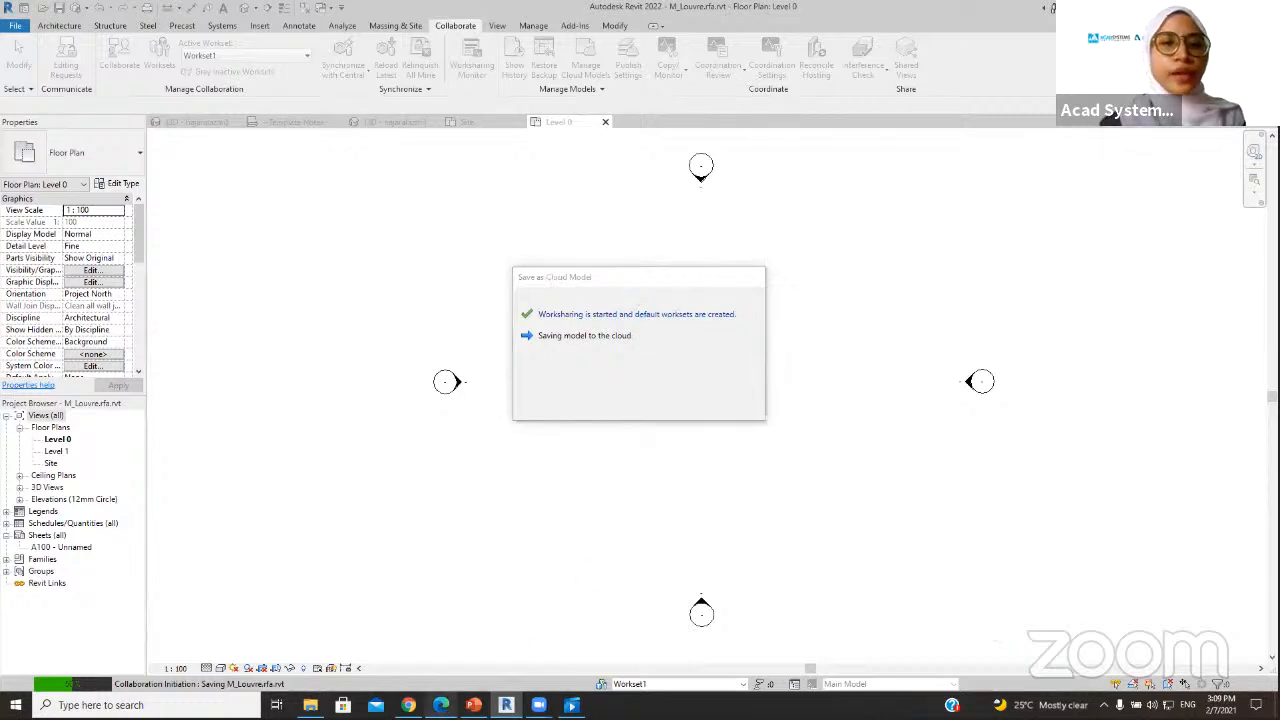
- Switch to the LTU Residence Hall East project in the browser and browse its Architecture, Civil, MEP and Structure model folders
mouse_move(441, 705)
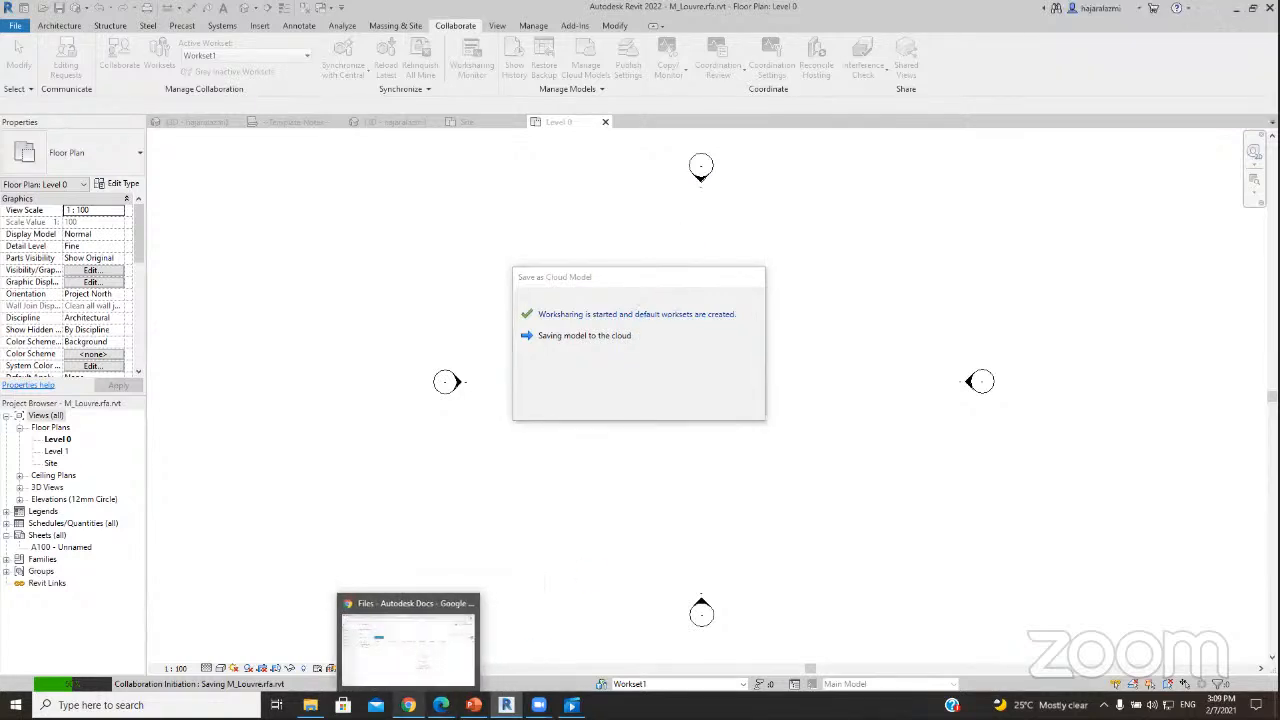
click(408, 705)
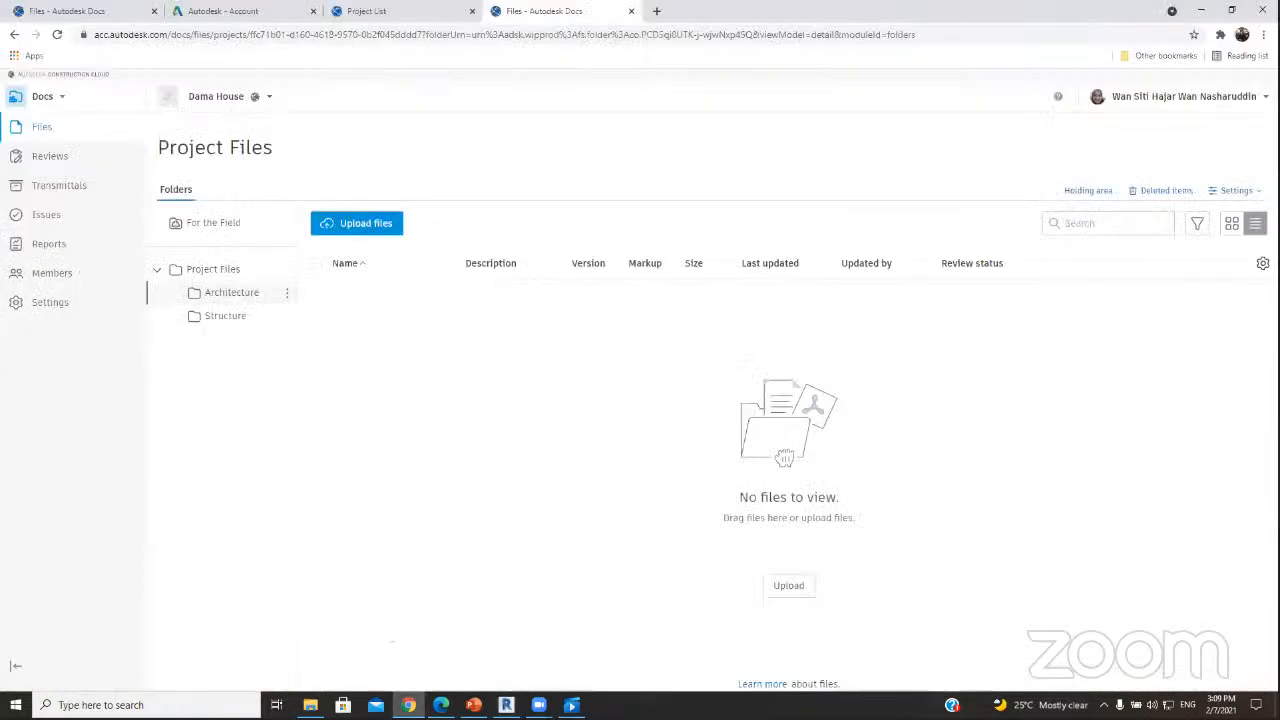
click(82, 10)
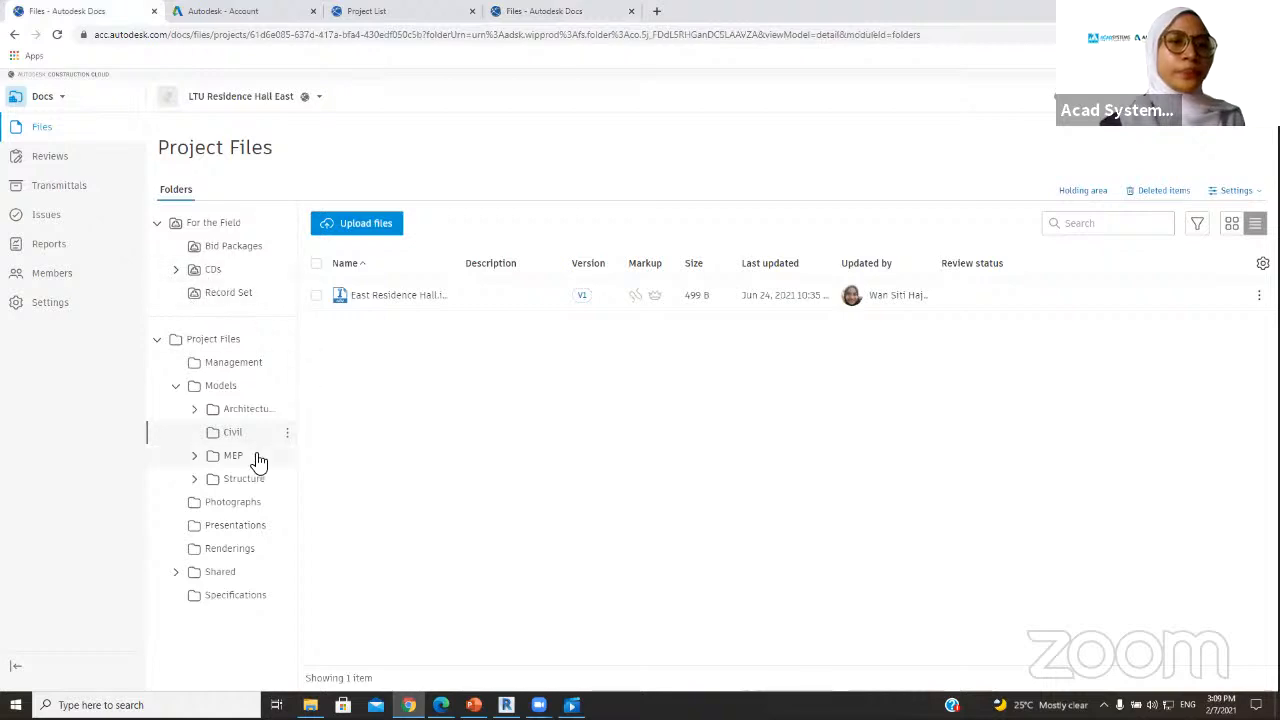
click(242, 414)
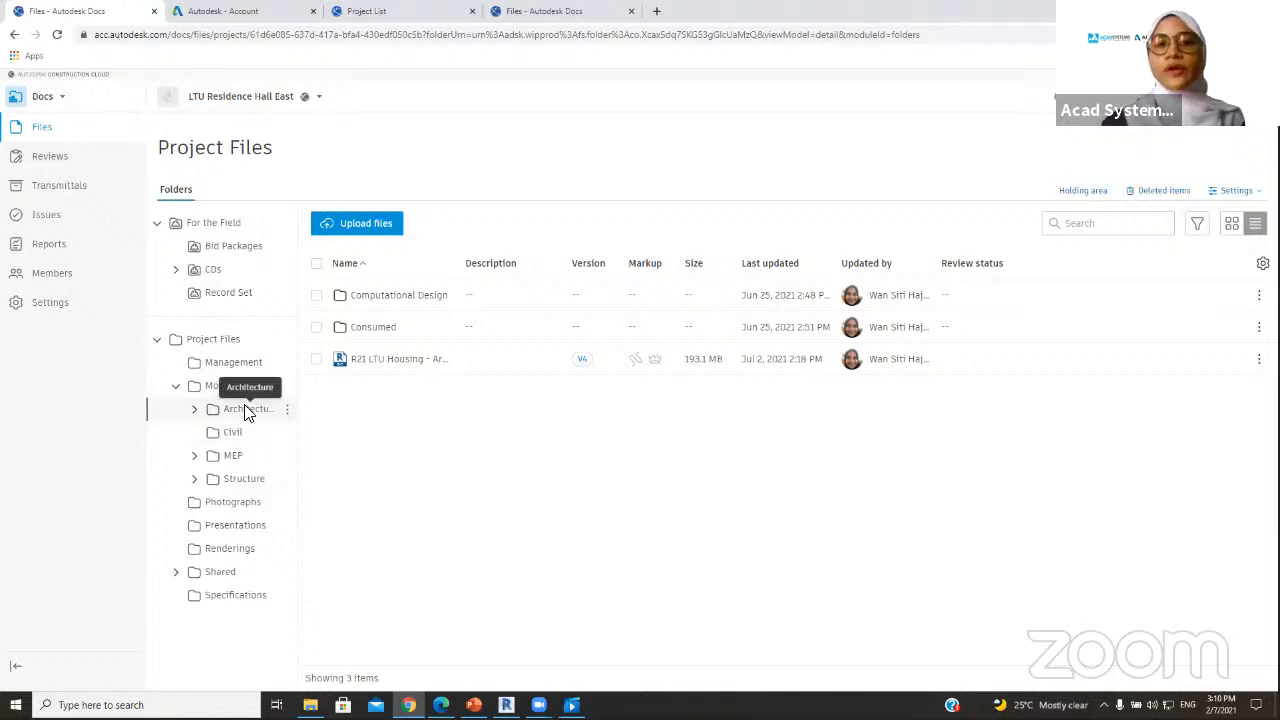
click(252, 440)
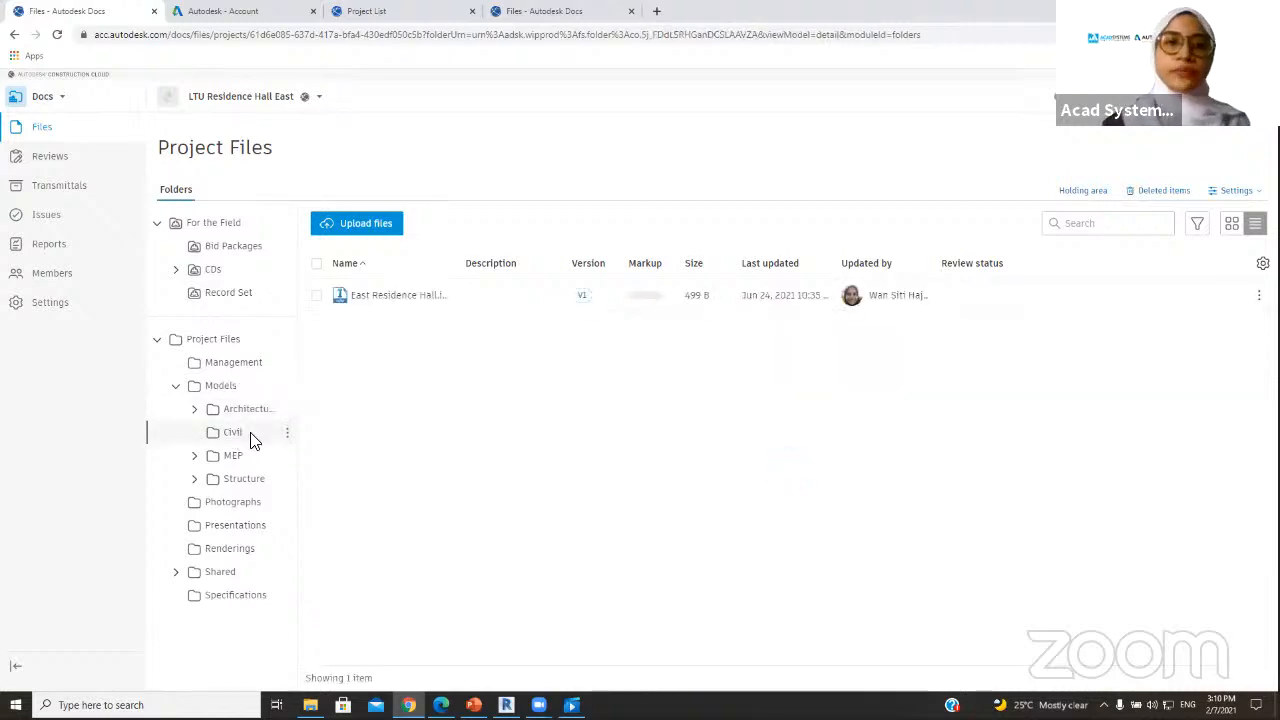
click(240, 460)
click(250, 482)
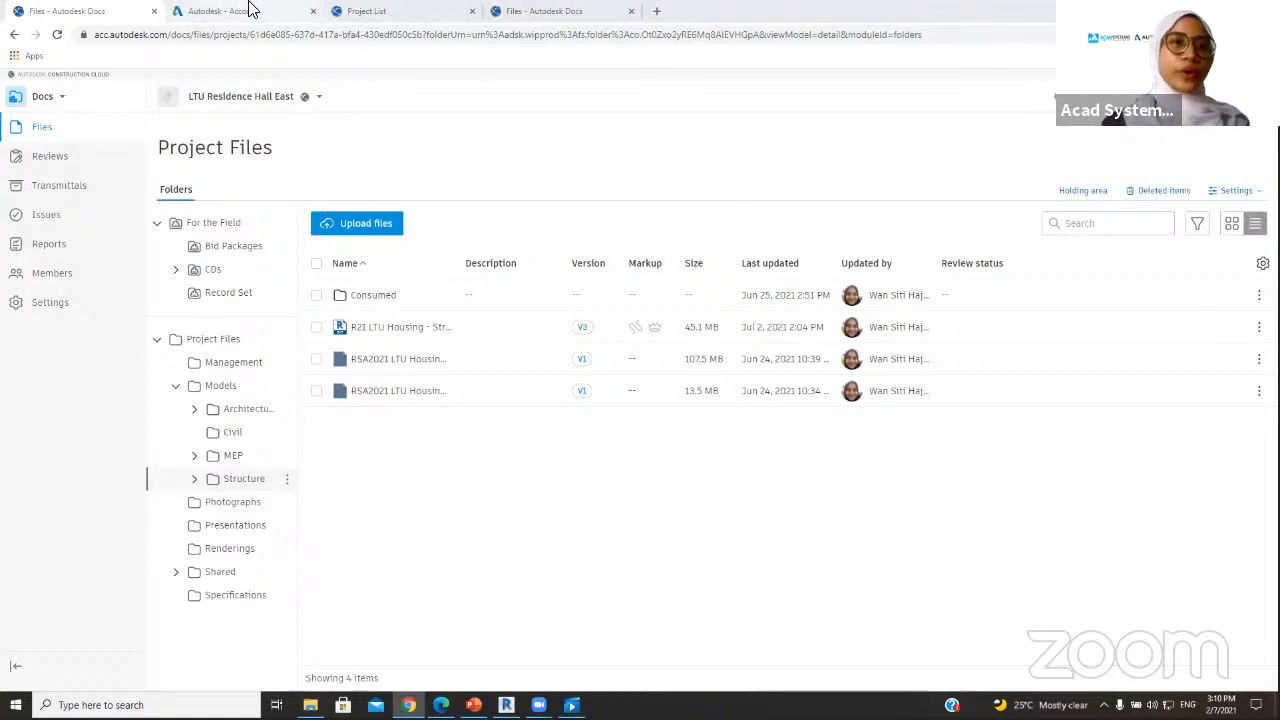
- Look through the items of the Architecture Engineering & Construction Collection in the Autodesk account down to Docs
click(251, 9)
scroll(318, 313, up, 5)
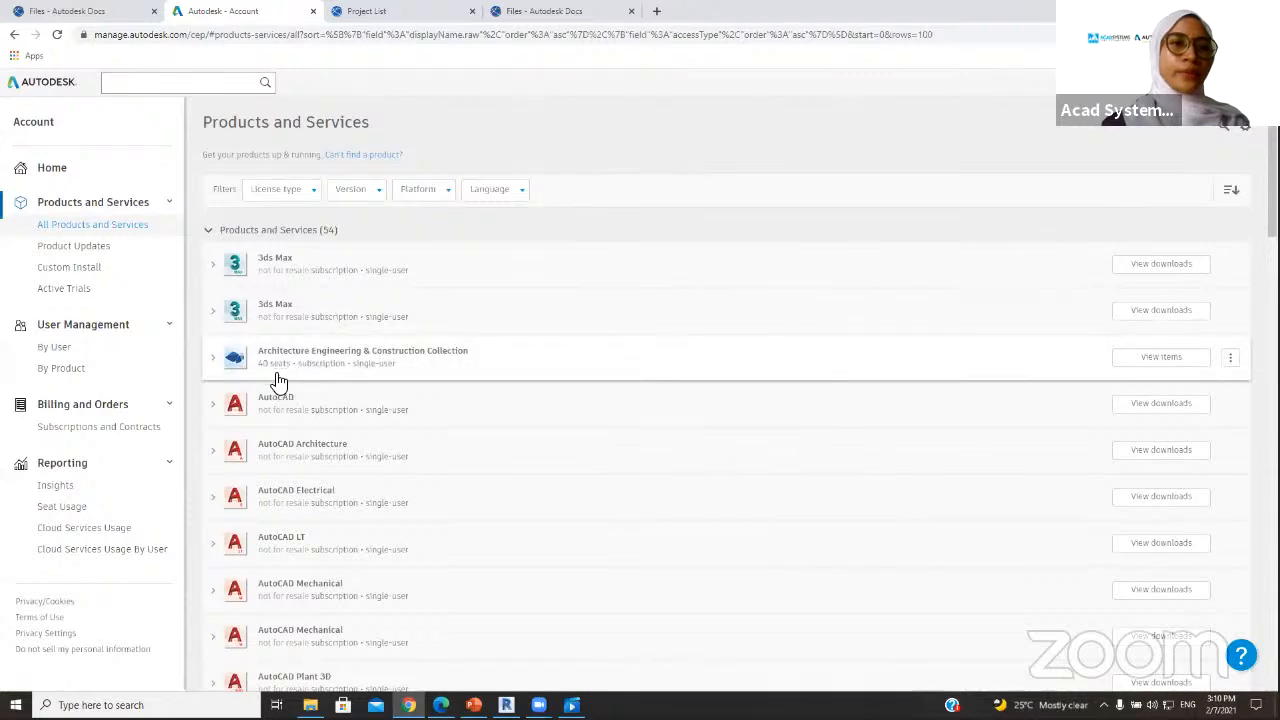
click(1133, 356)
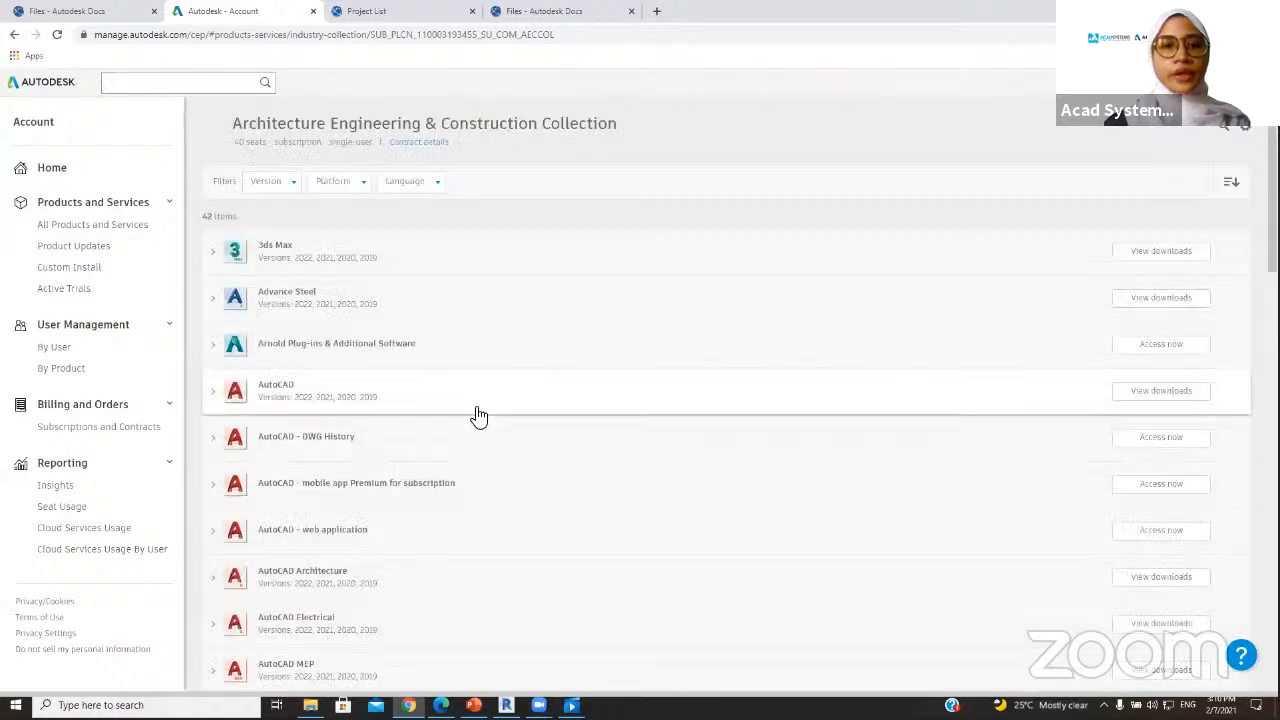
scroll(477, 422, down, 10)
scroll(477, 422, down, 1)
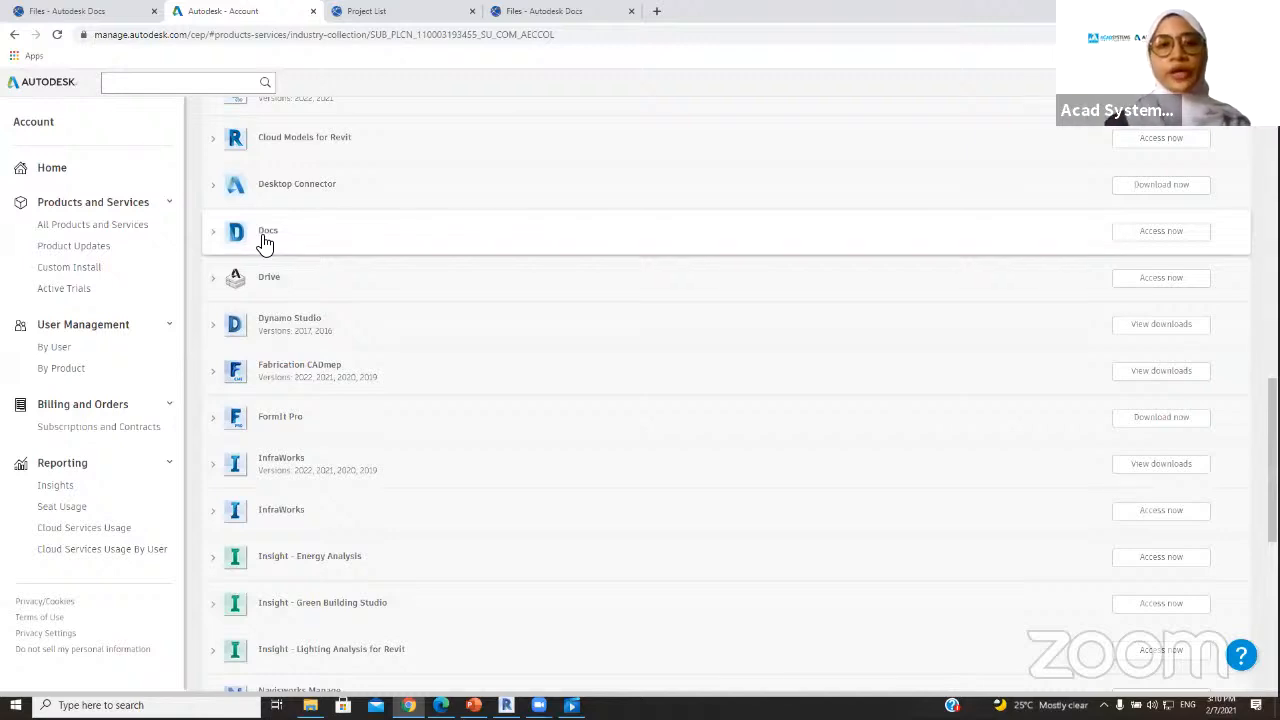
- Return to LTU Residence Hall East, view the available Construction Cloud modules and open the Architecture model folder
click(390, 10)
click(114, 10)
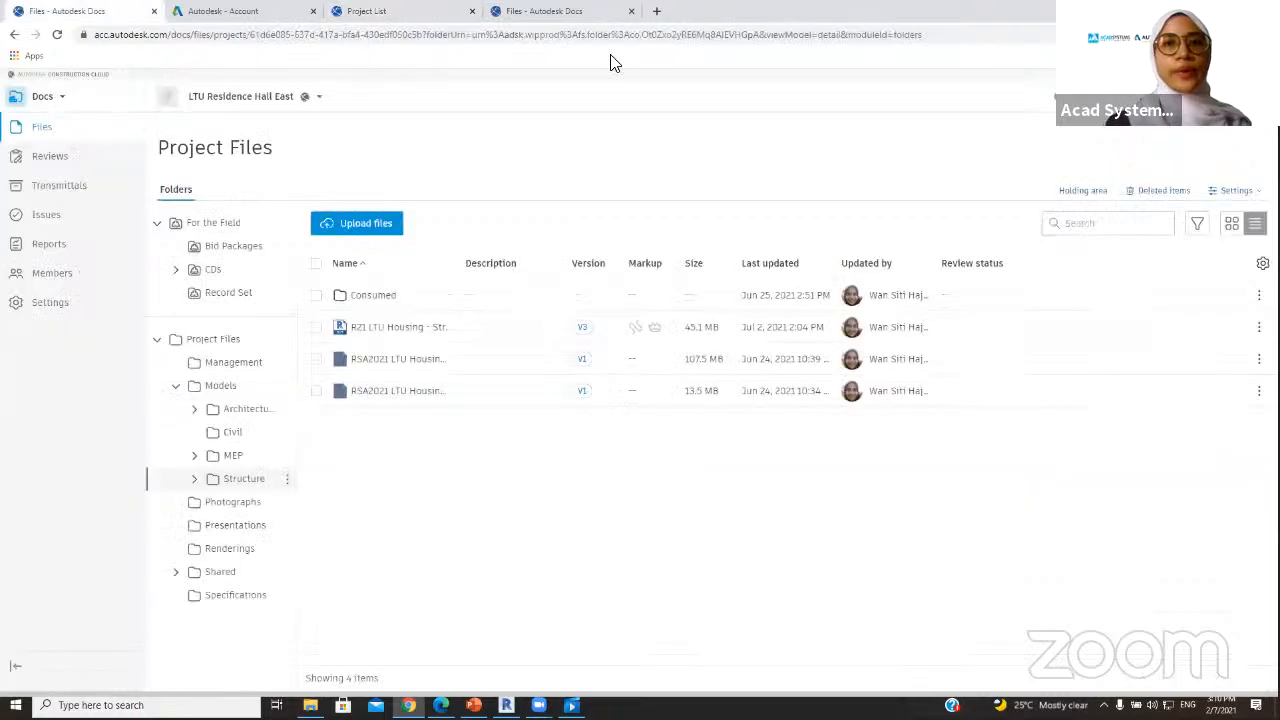
click(50, 98)
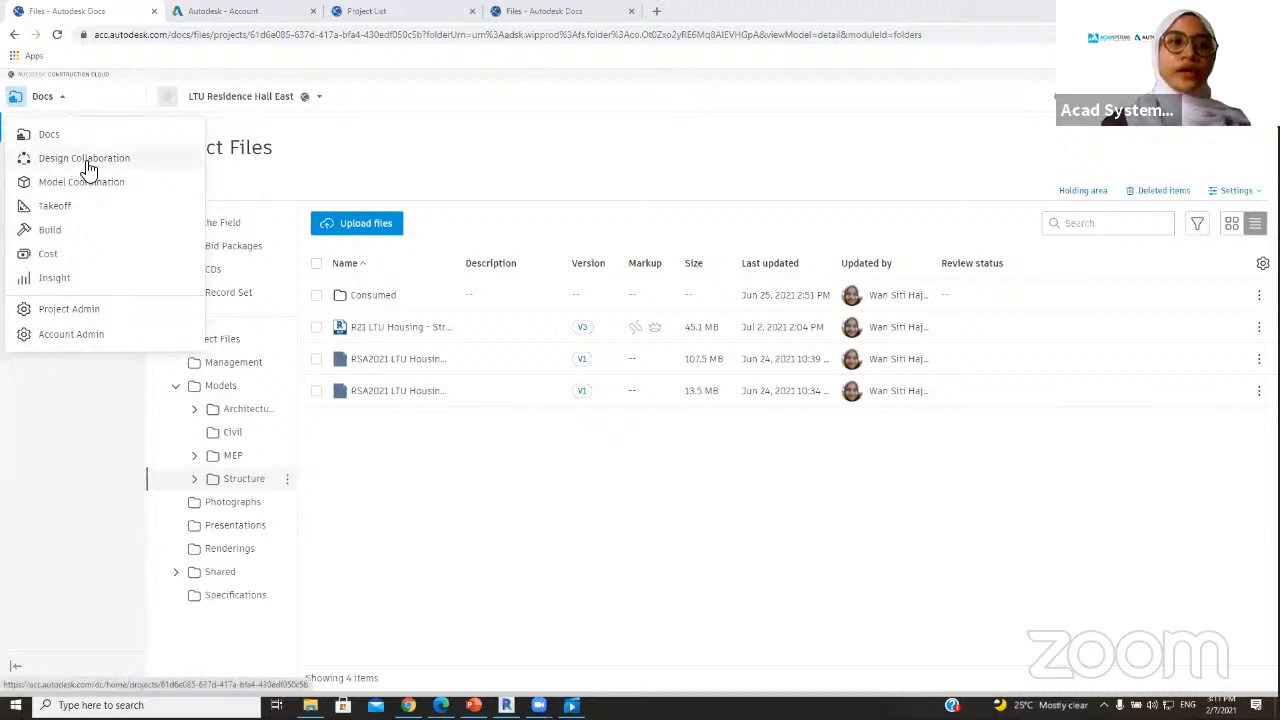
click(309, 171)
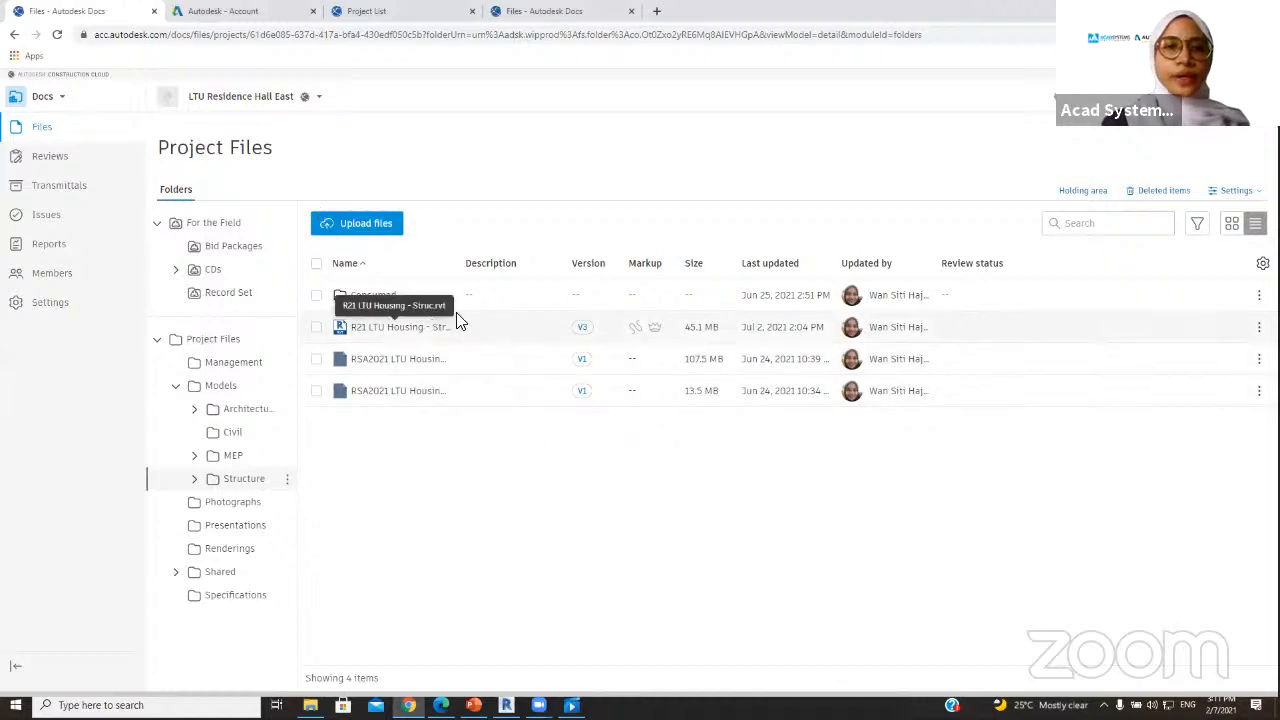
click(252, 411)
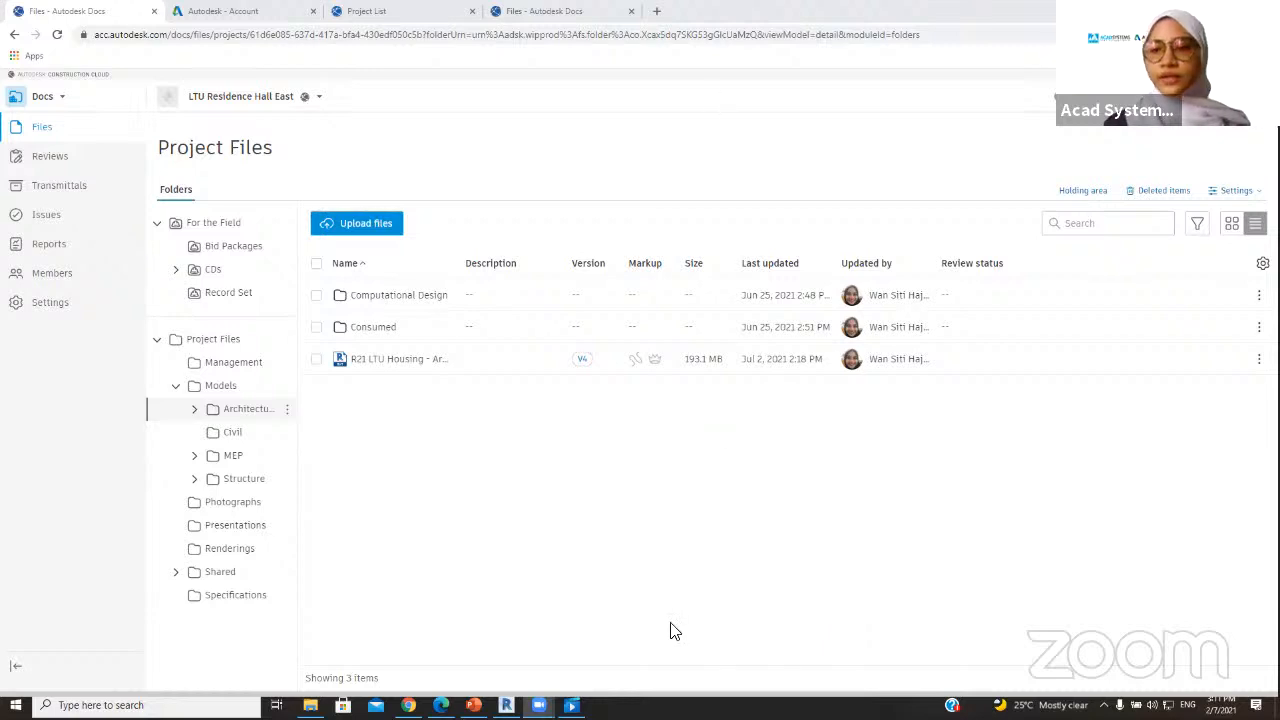
- Check the cloud save of M_Louvre.rfa in Revit and return to Autodesk Docs in the browser
mouse_move(571, 705)
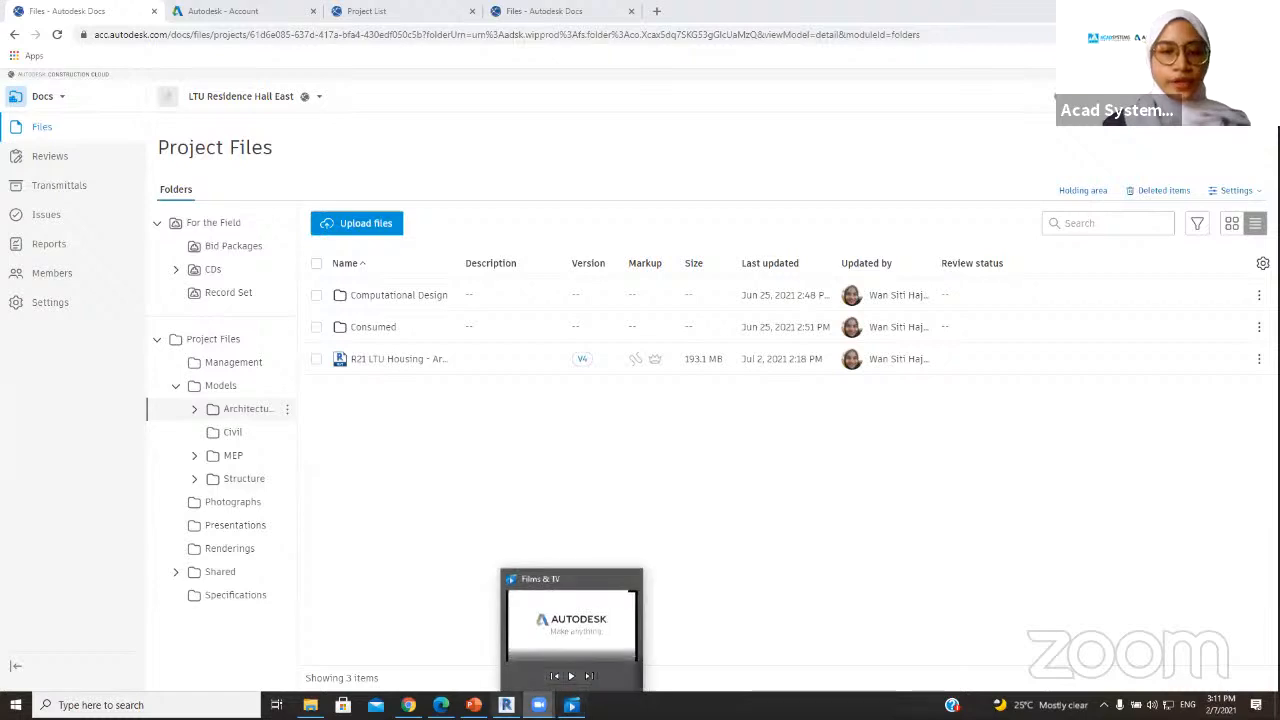
click(506, 705)
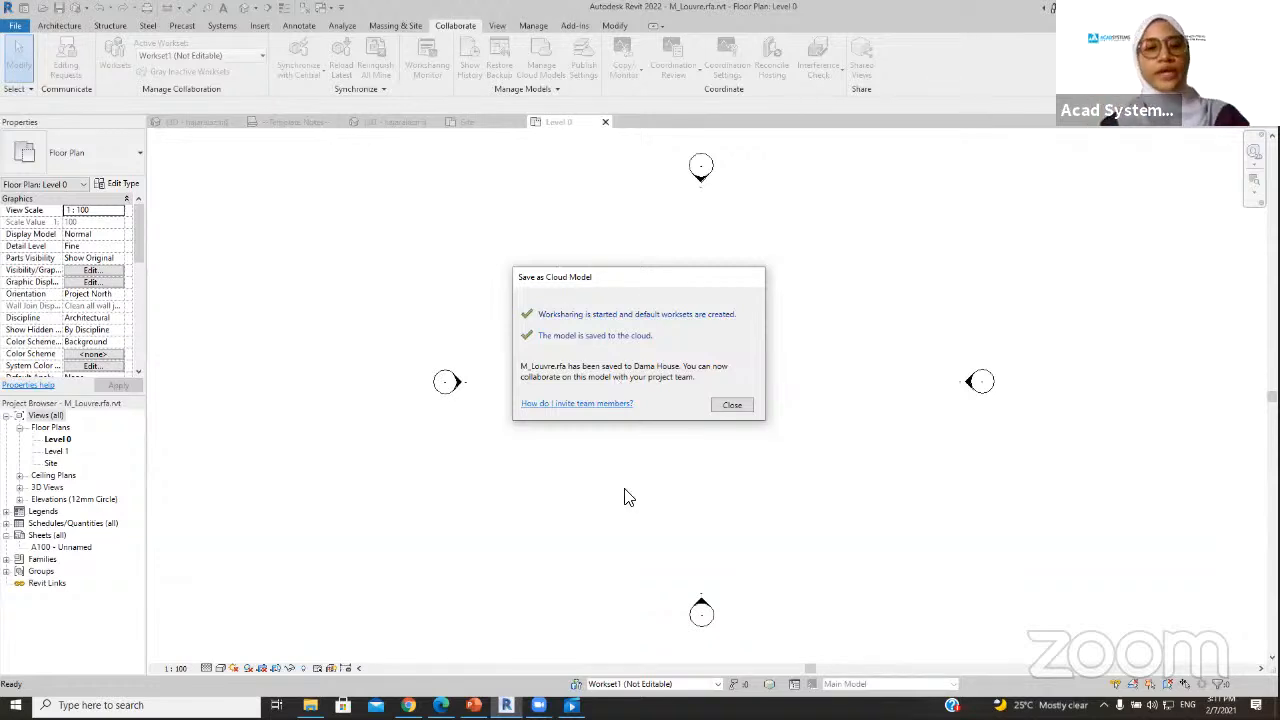
click(441, 705)
key(alt+Tab)
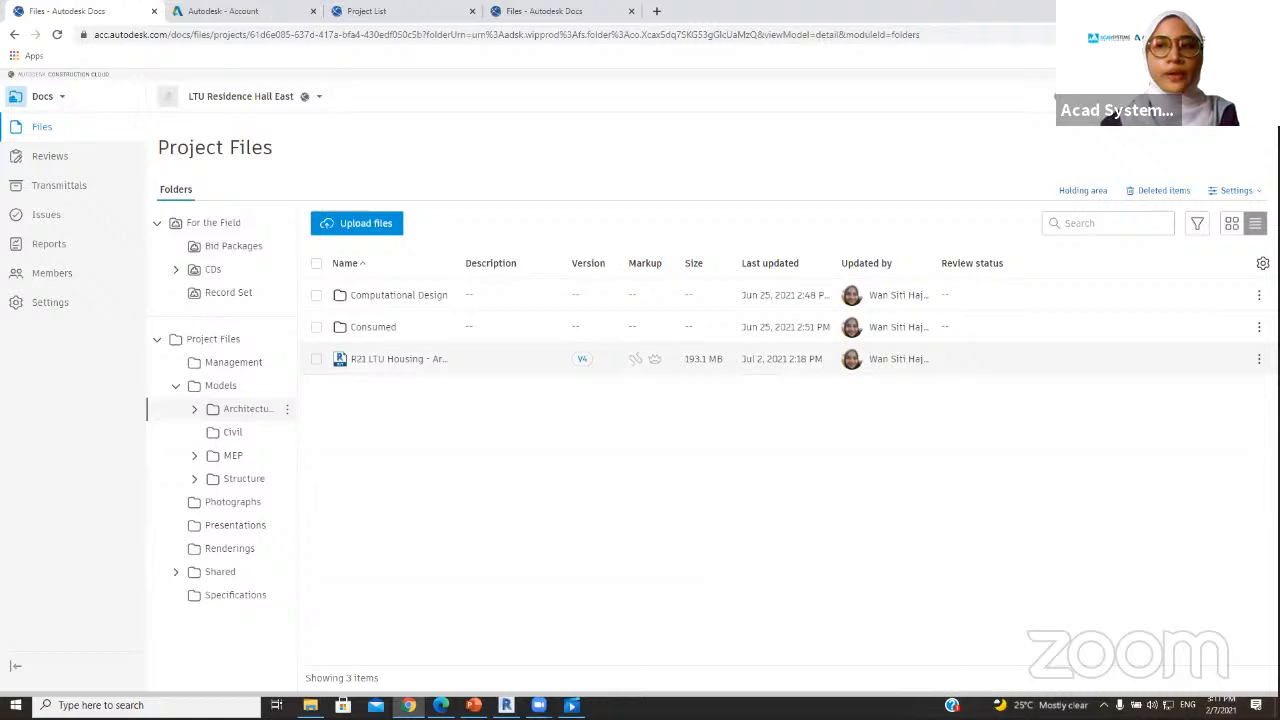
- Check the options of the R21 LTU Housing architecture model and view the permissions of the Project Files folder
click(1259, 358)
click(769, 486)
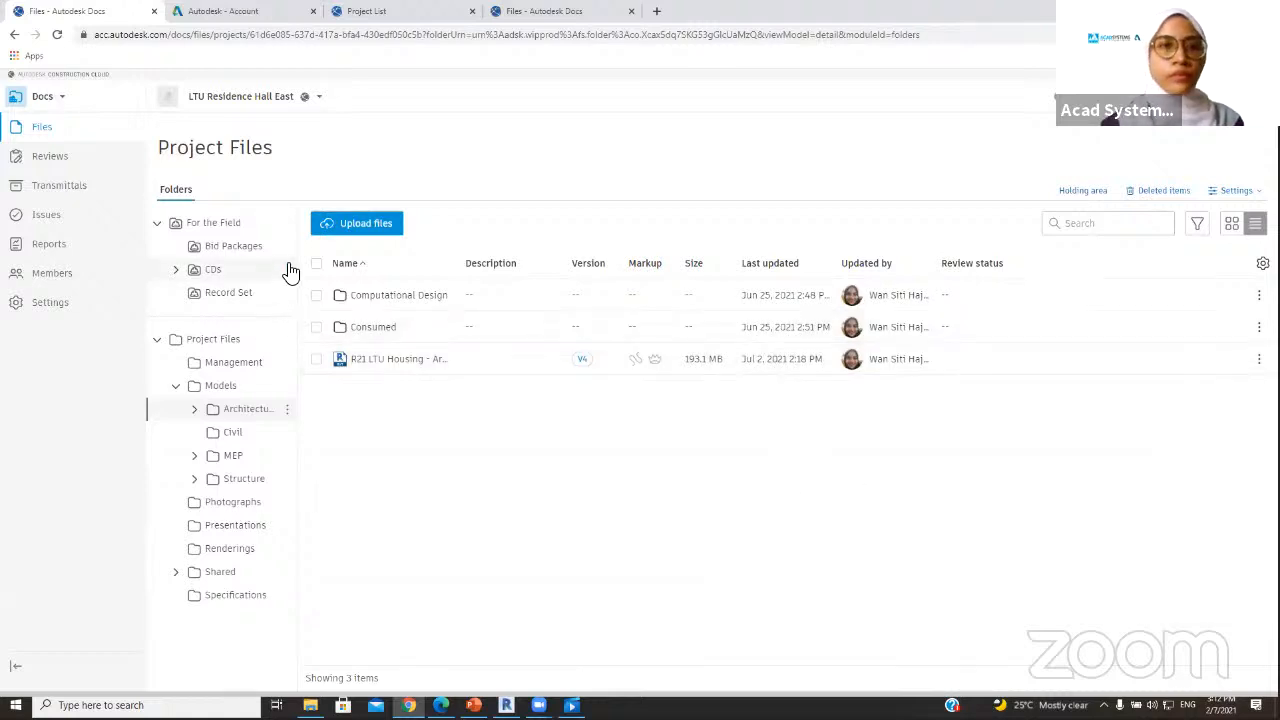
click(290, 336)
click(287, 339)
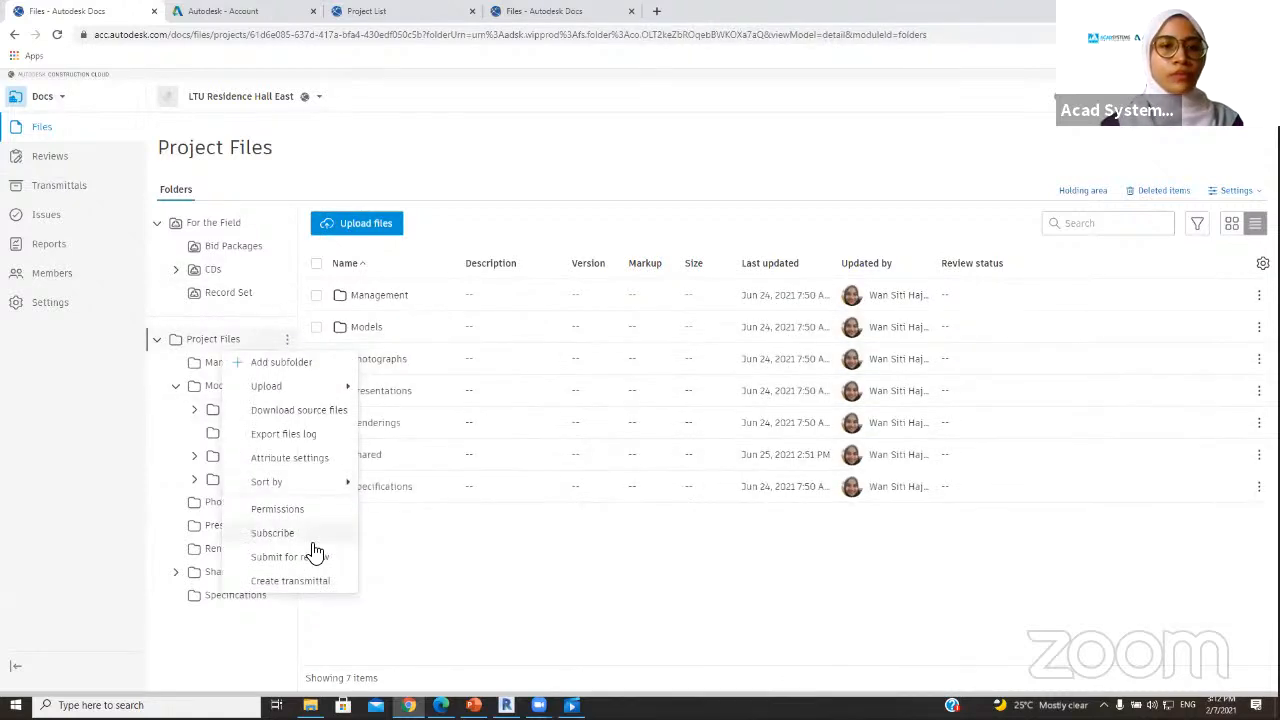
click(318, 508)
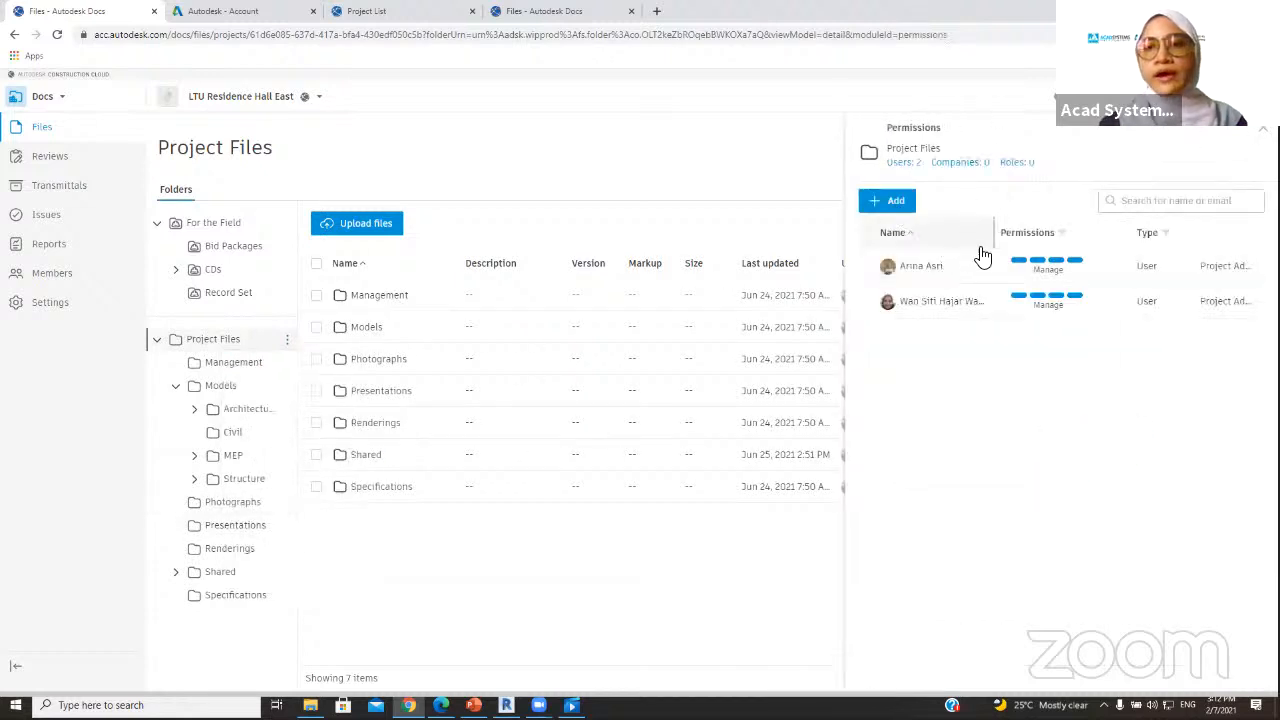
- Review the permission levels offered when adding someone to the Project Files folder, and cancel without adding anyone
click(889, 205)
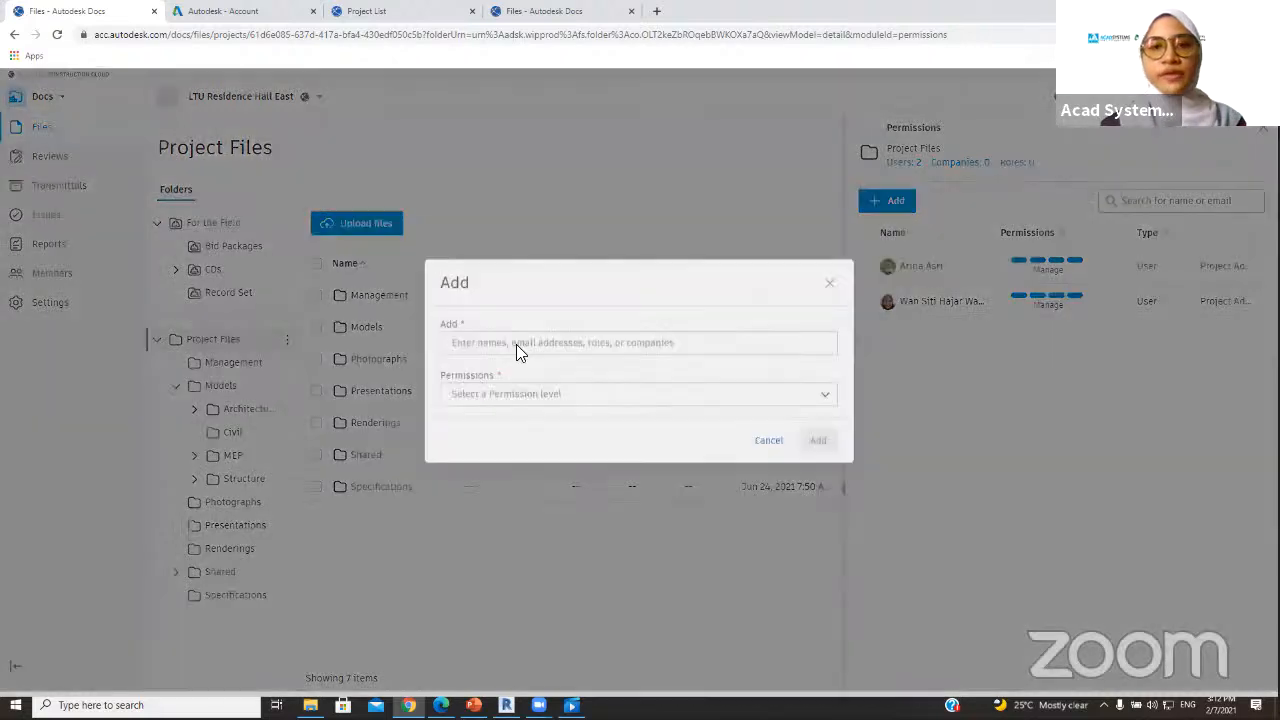
click(521, 414)
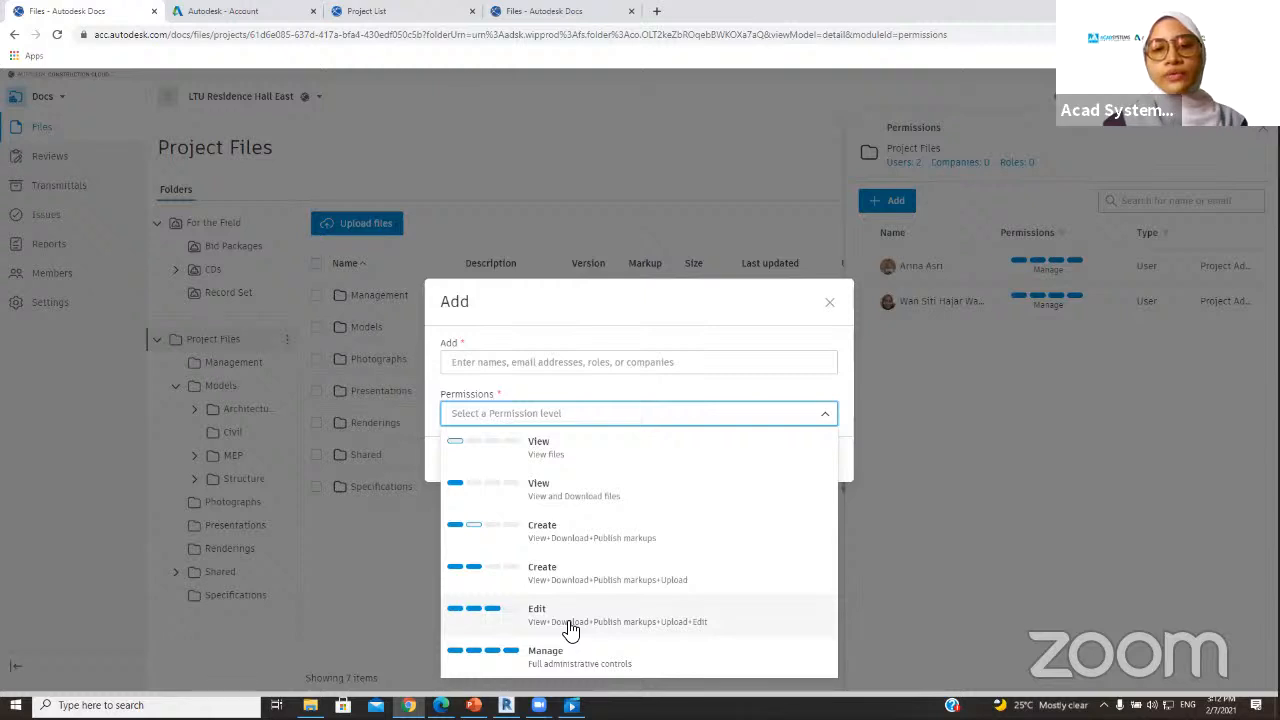
click(690, 52)
click(520, 424)
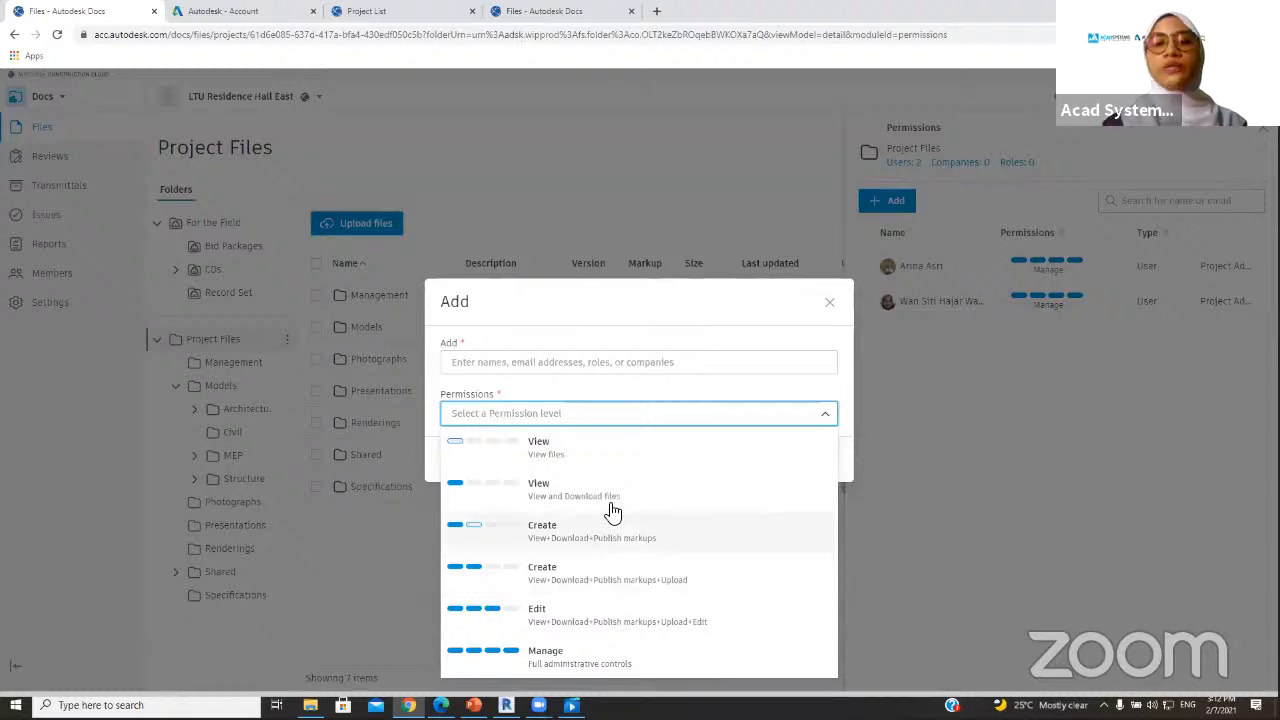
click(829, 302)
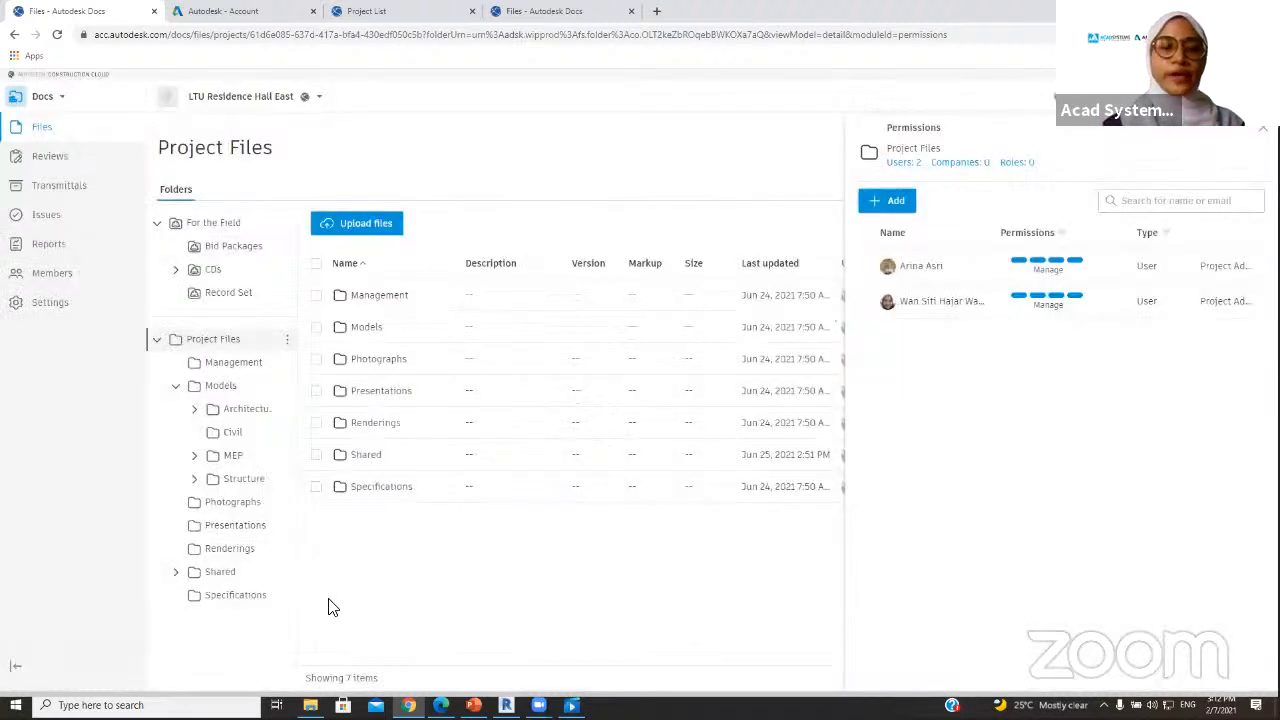
- Switch to Revit, dismiss the cloud save message and show the 3D view of R21 LTU Housing - Struc.rvt
click(506, 706)
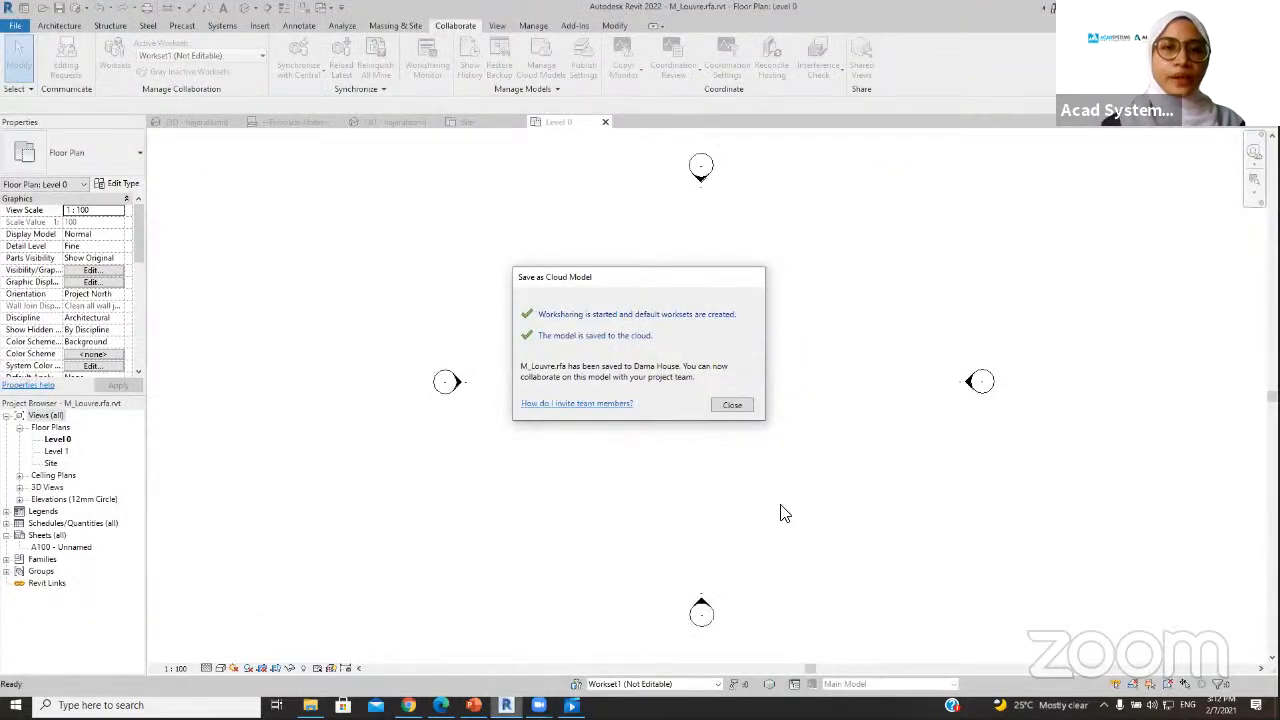
click(735, 406)
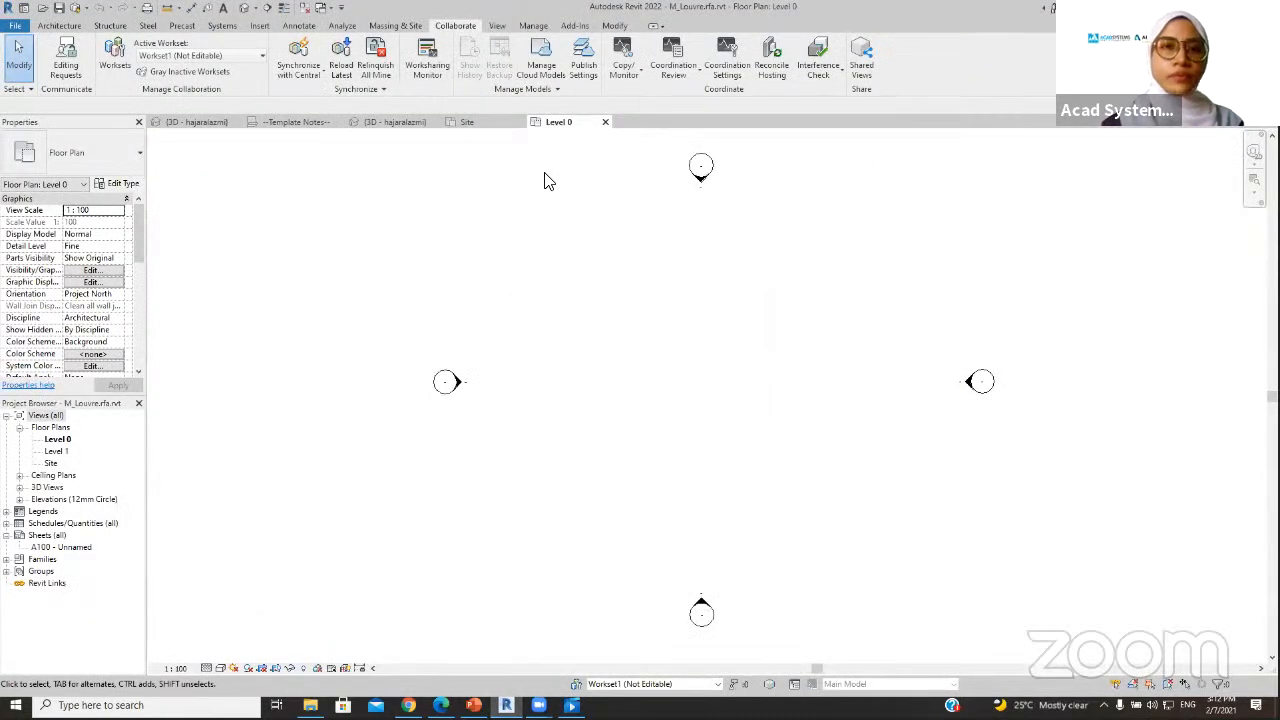
click(385, 123)
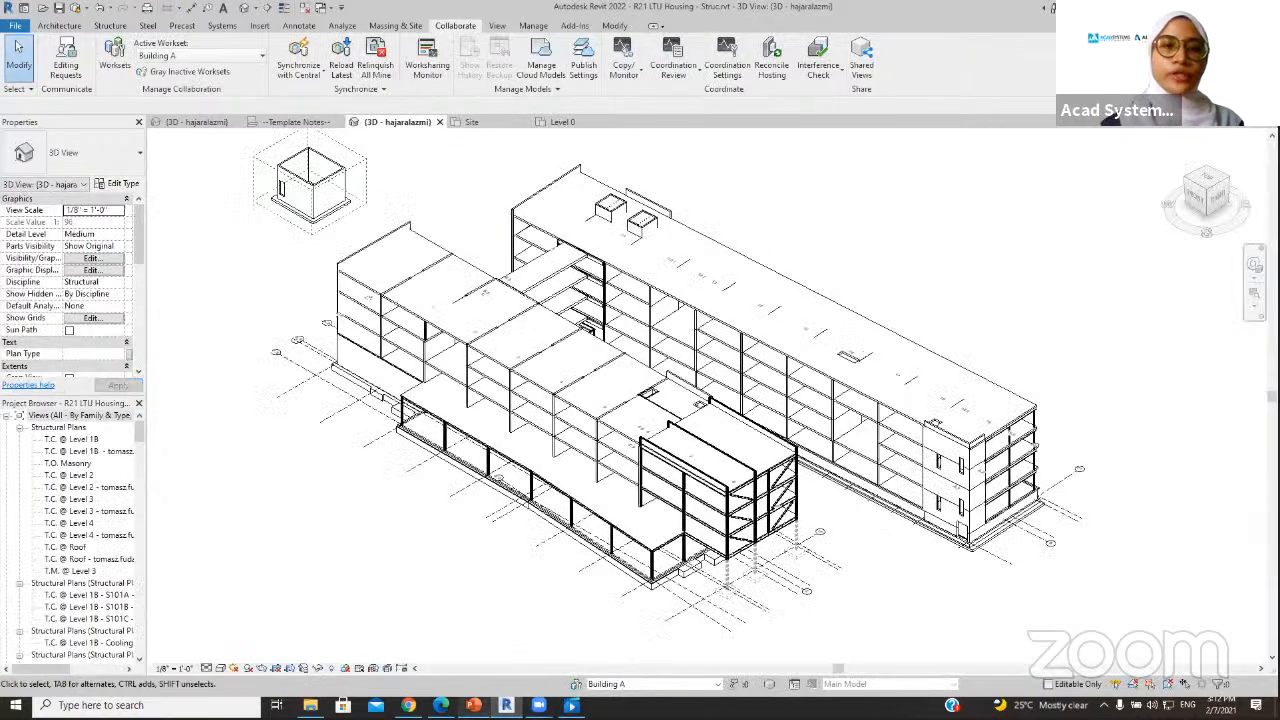
- Look at the Revit Cloud Worksharing workflow slide in PowerPoint and return to Revit
mouse_move(474, 705)
click(472, 645)
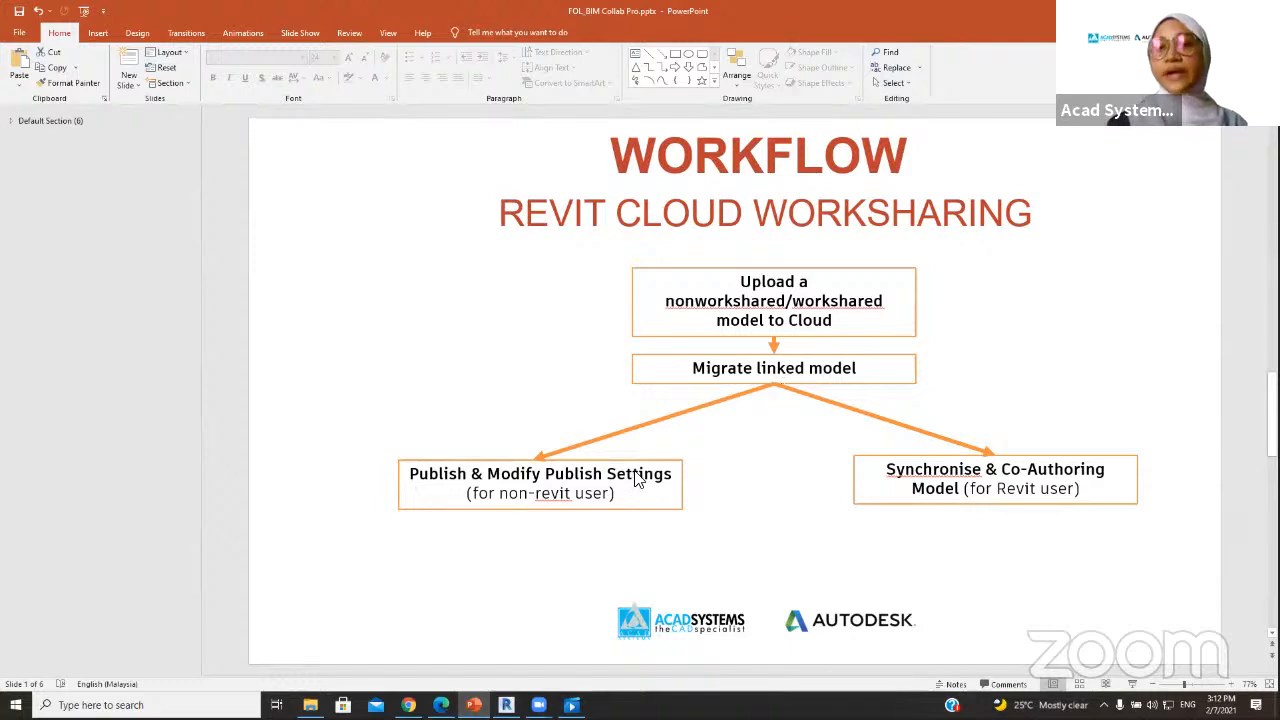
click(506, 705)
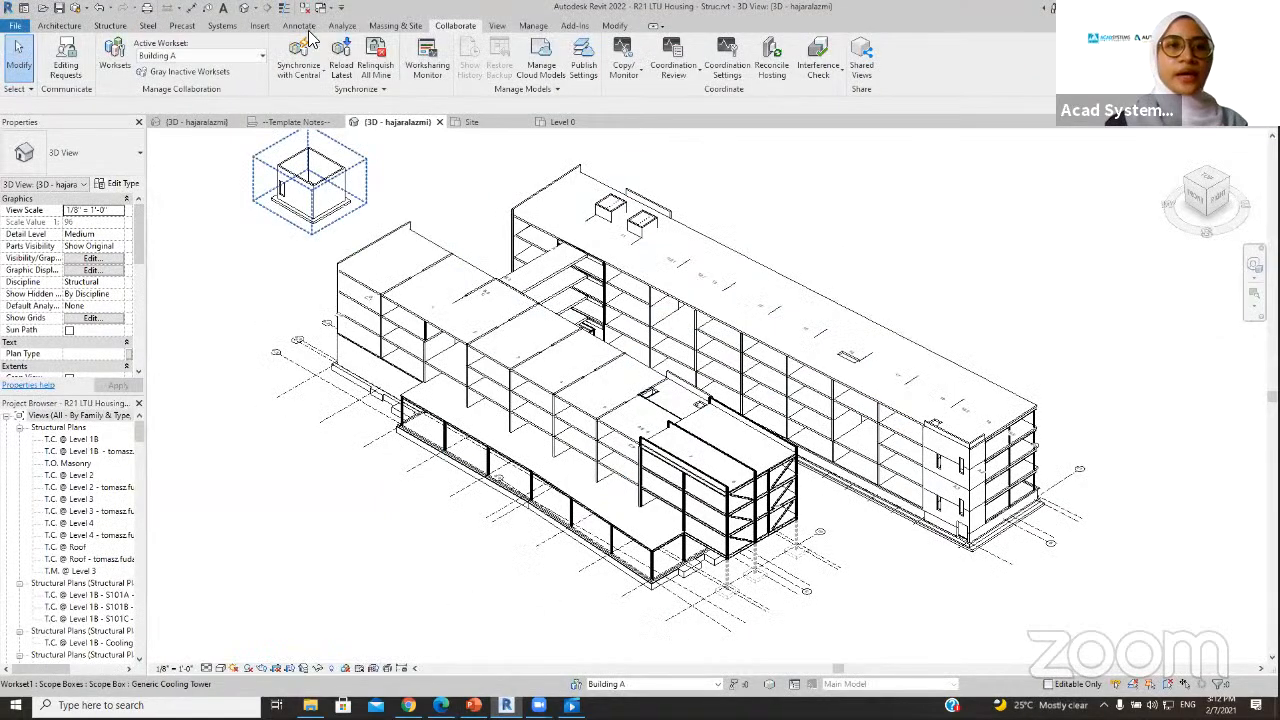
- Reload the R21 LTU Housing - Arch.rvt link from its cloud copy in the Architecture models folder of LTU Residence Hall East
click(533, 25)
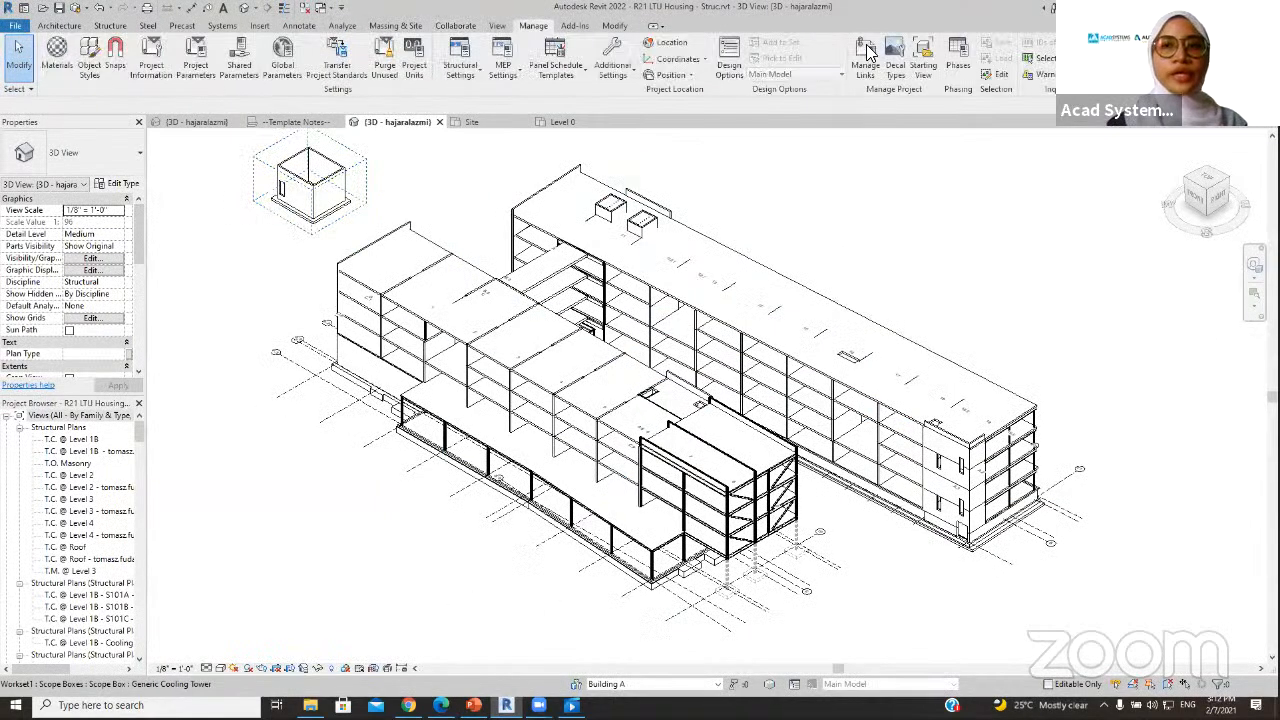
click(866, 55)
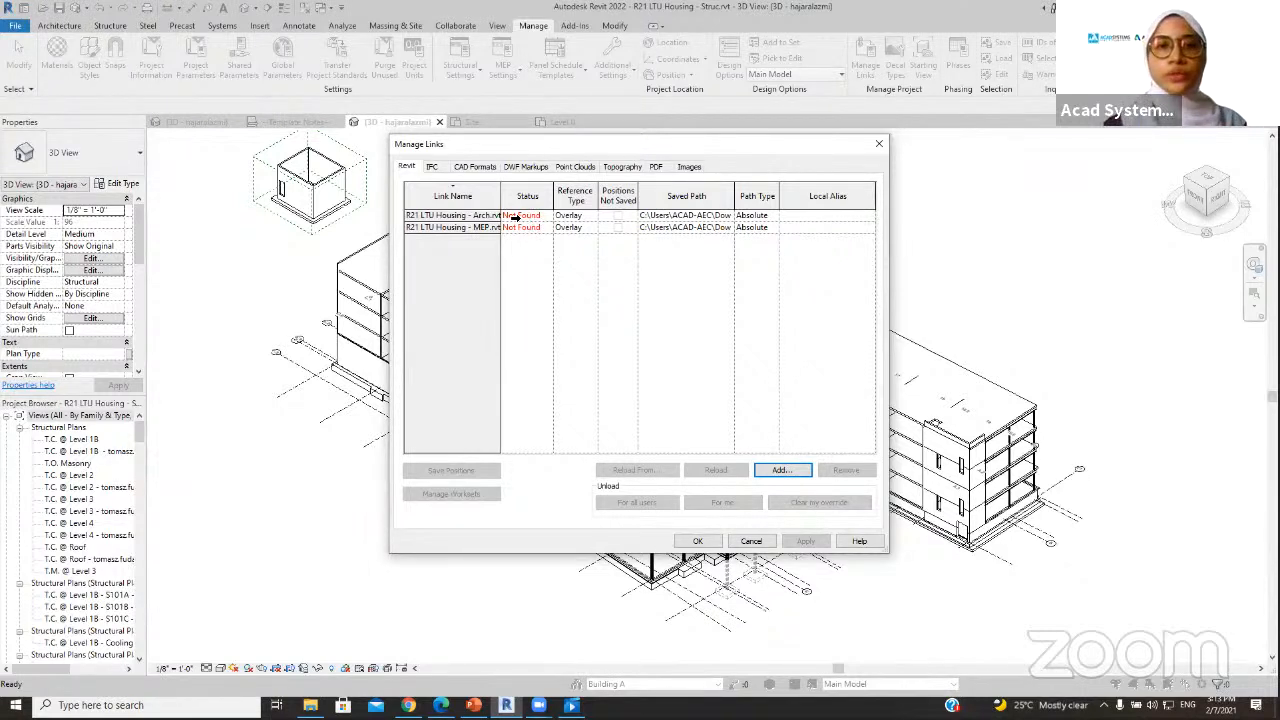
click(522, 215)
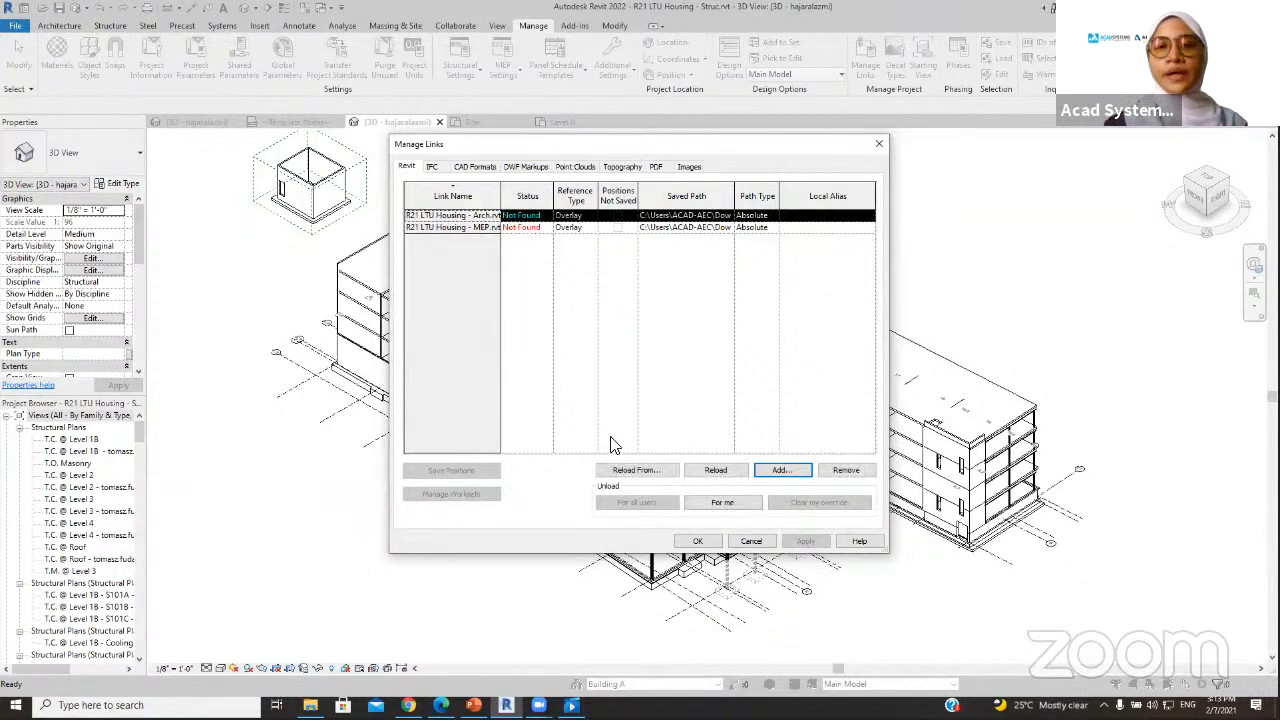
click(633, 468)
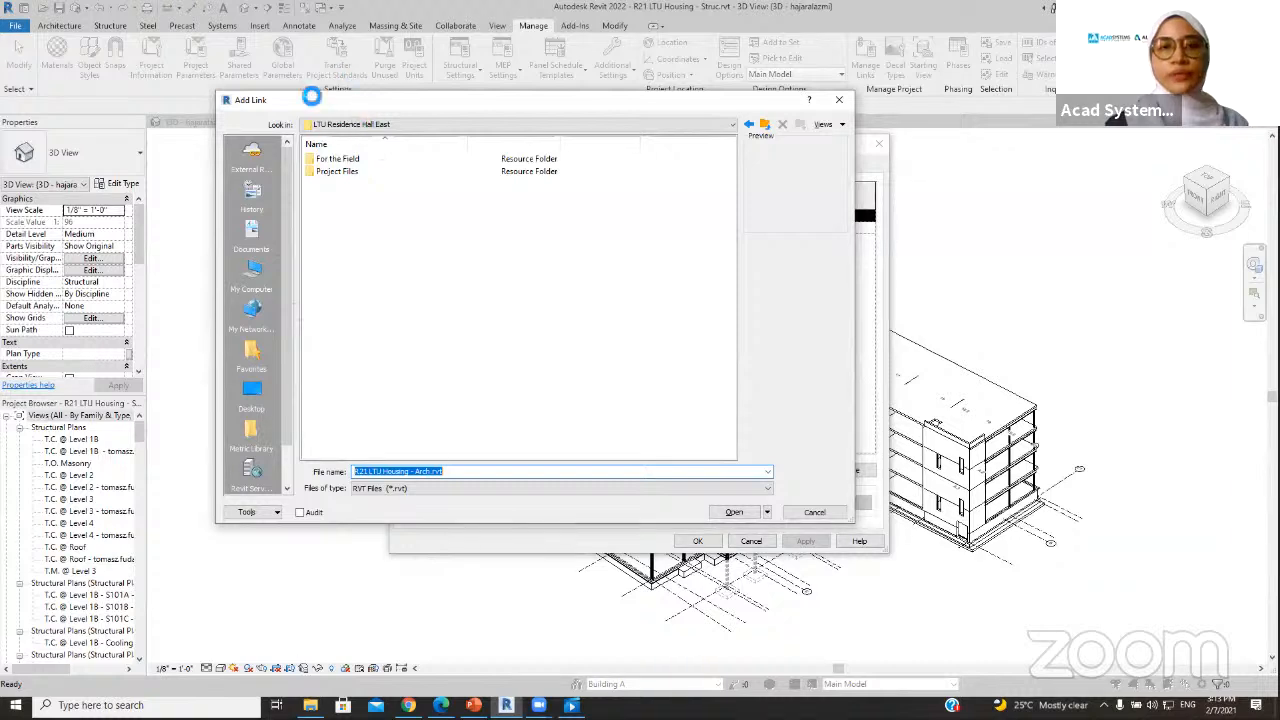
click(343, 173)
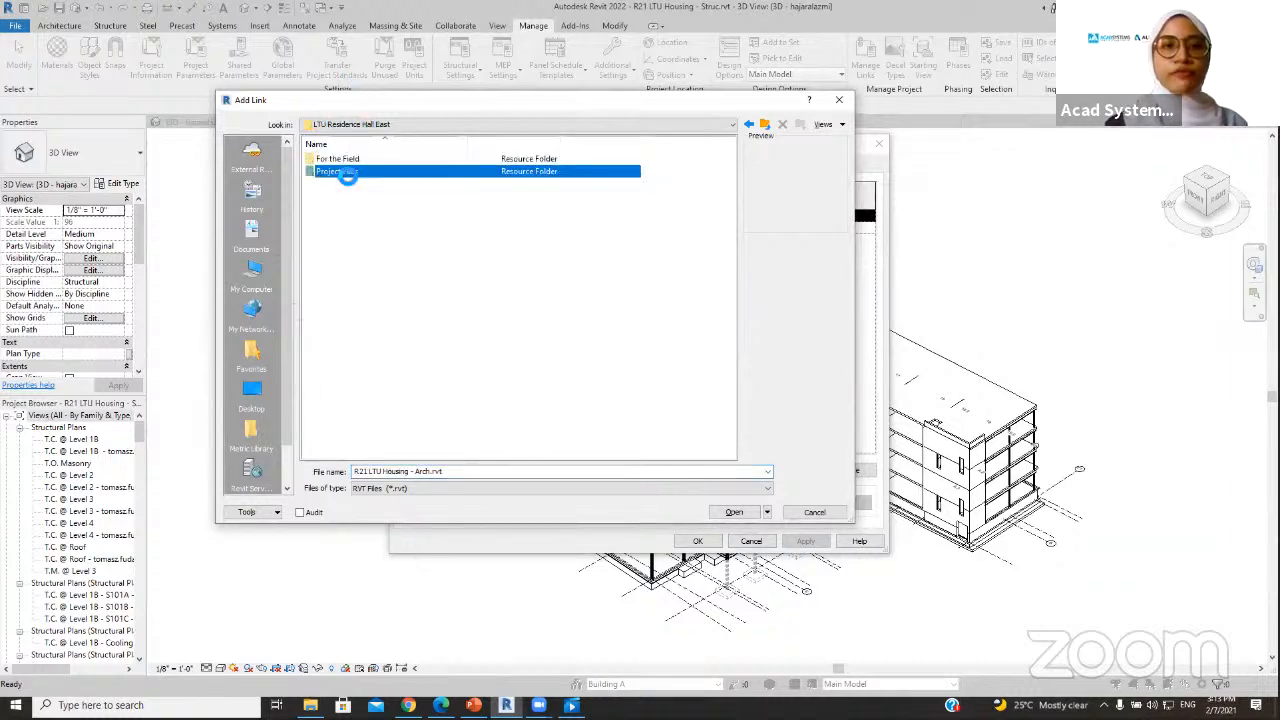
double_click(345, 173)
click(358, 175)
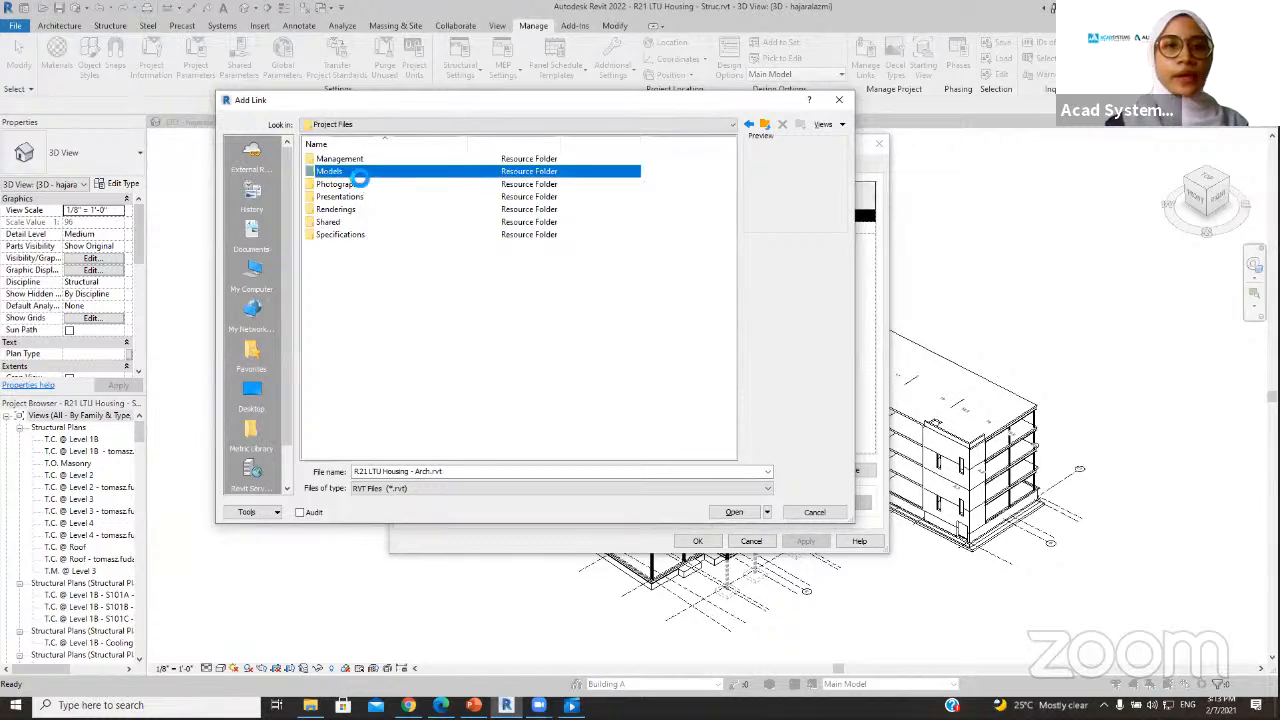
double_click(358, 175)
click(349, 186)
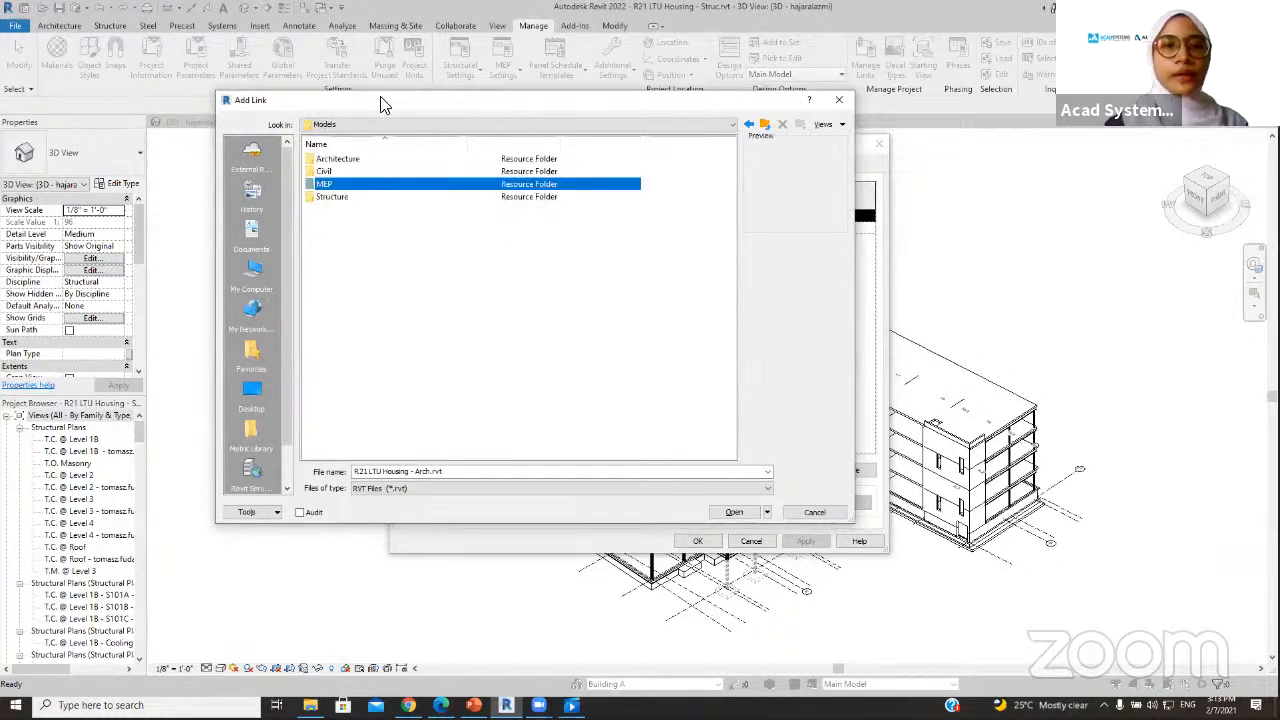
click(363, 160)
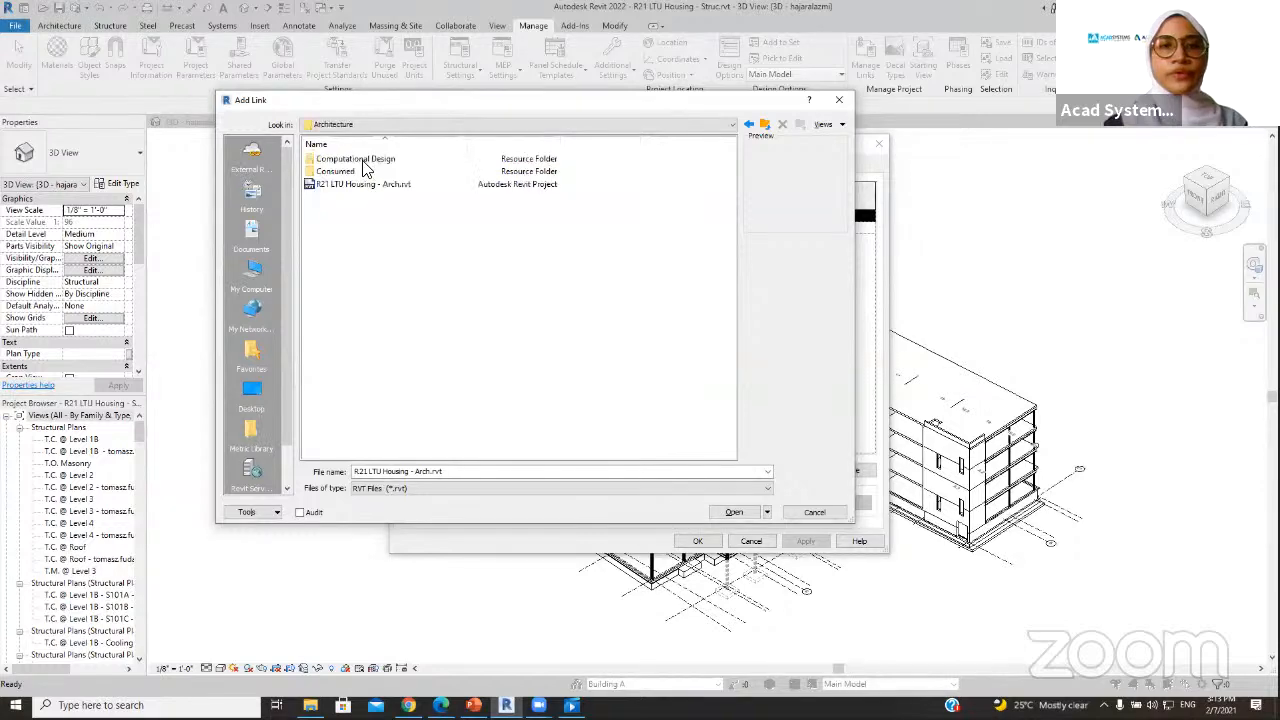
click(365, 189)
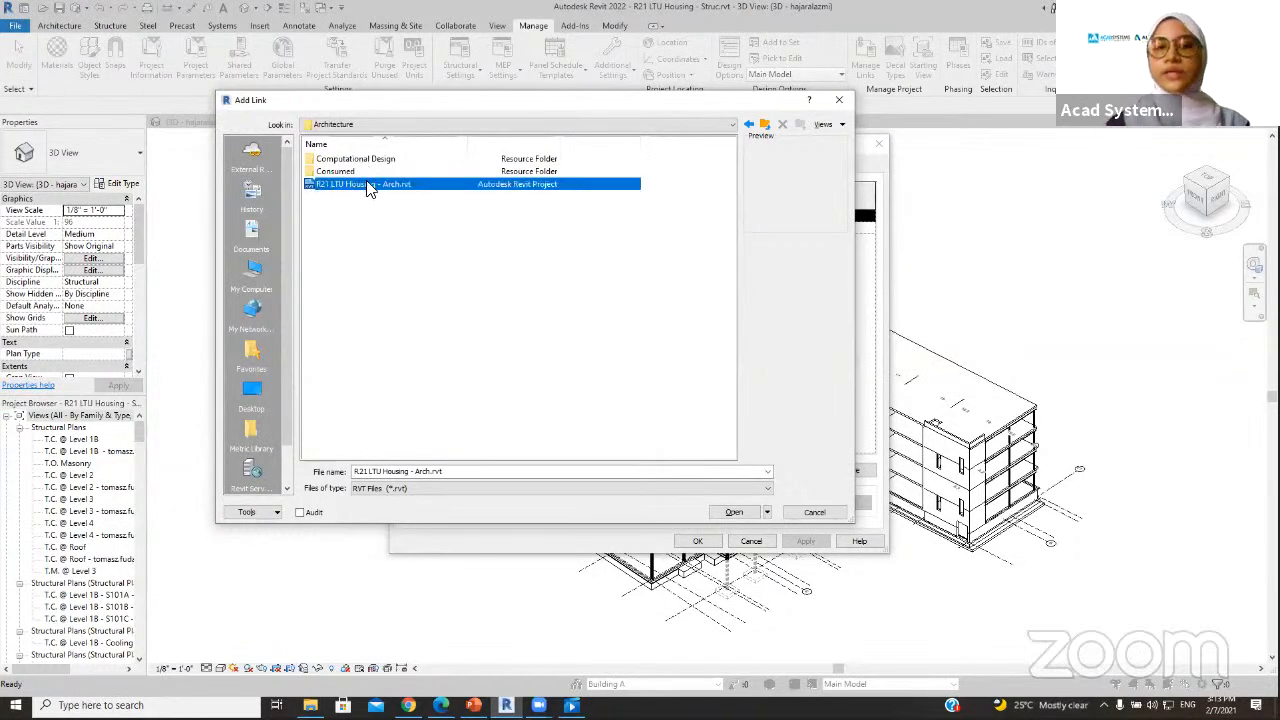
click(716, 513)
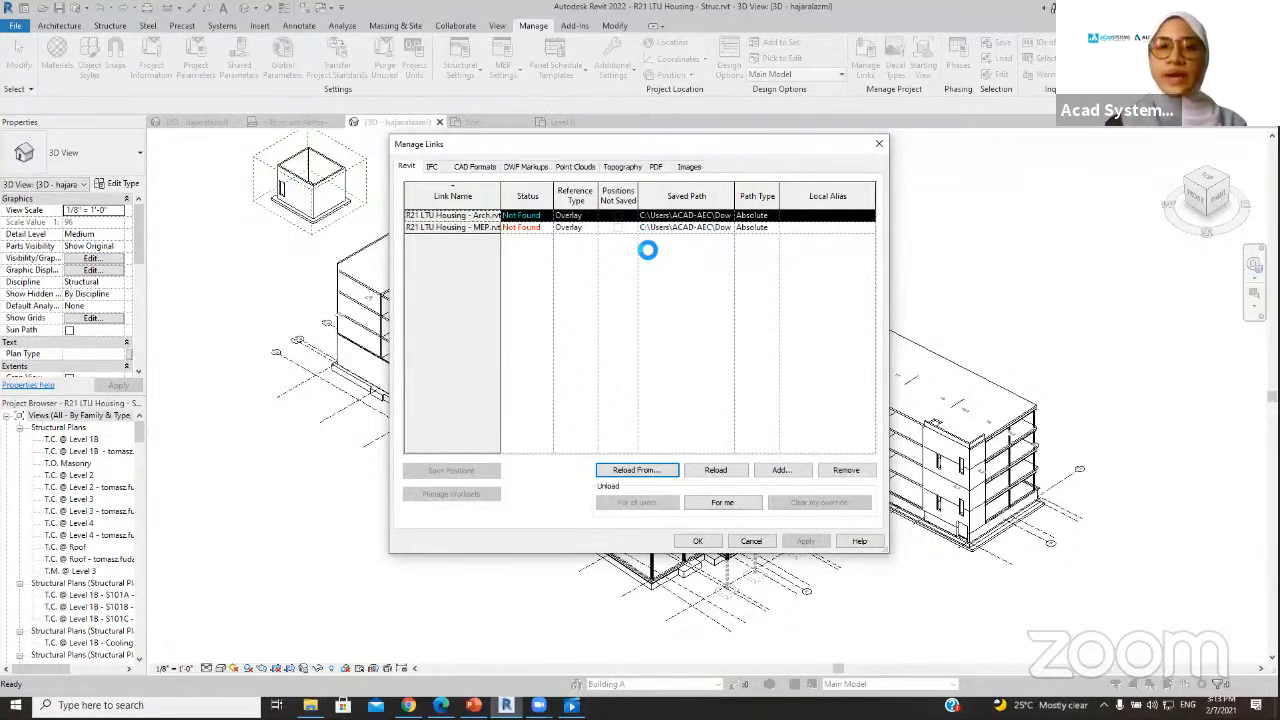
- Read the worksharing workflow slide in PowerPoint and check the progress of the link reload in Revit
mouse_move(571, 705)
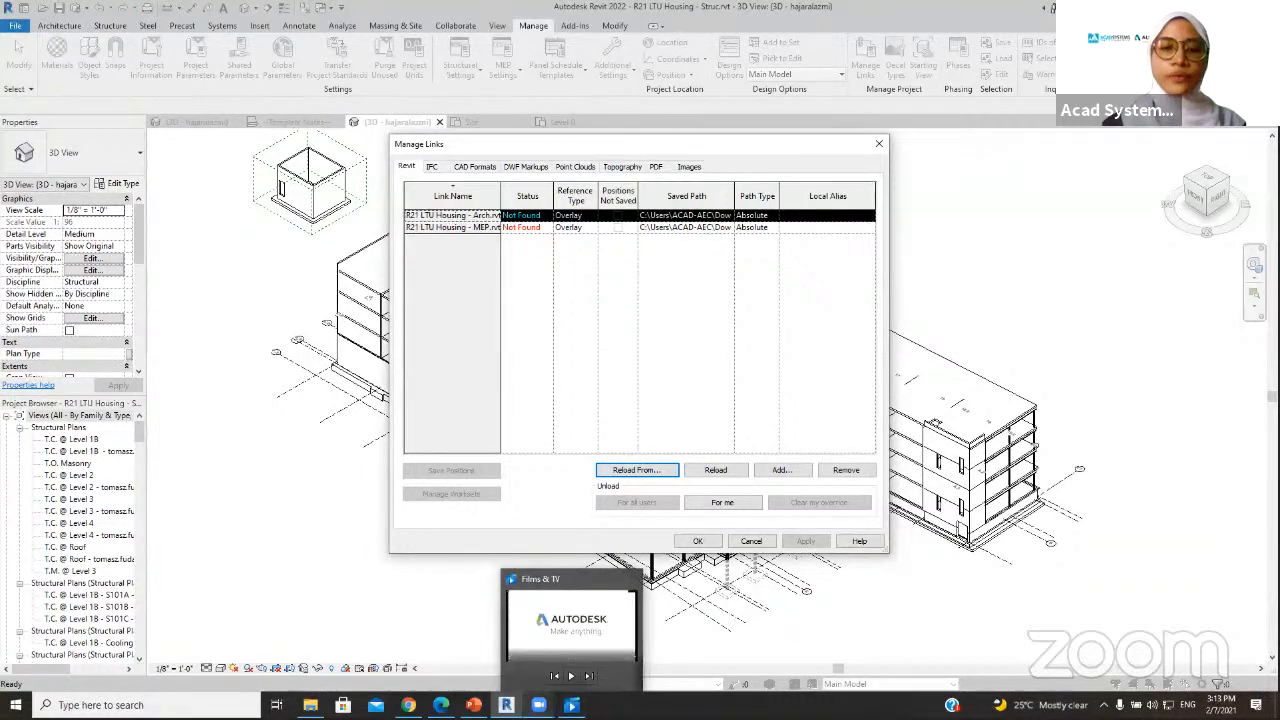
click(474, 705)
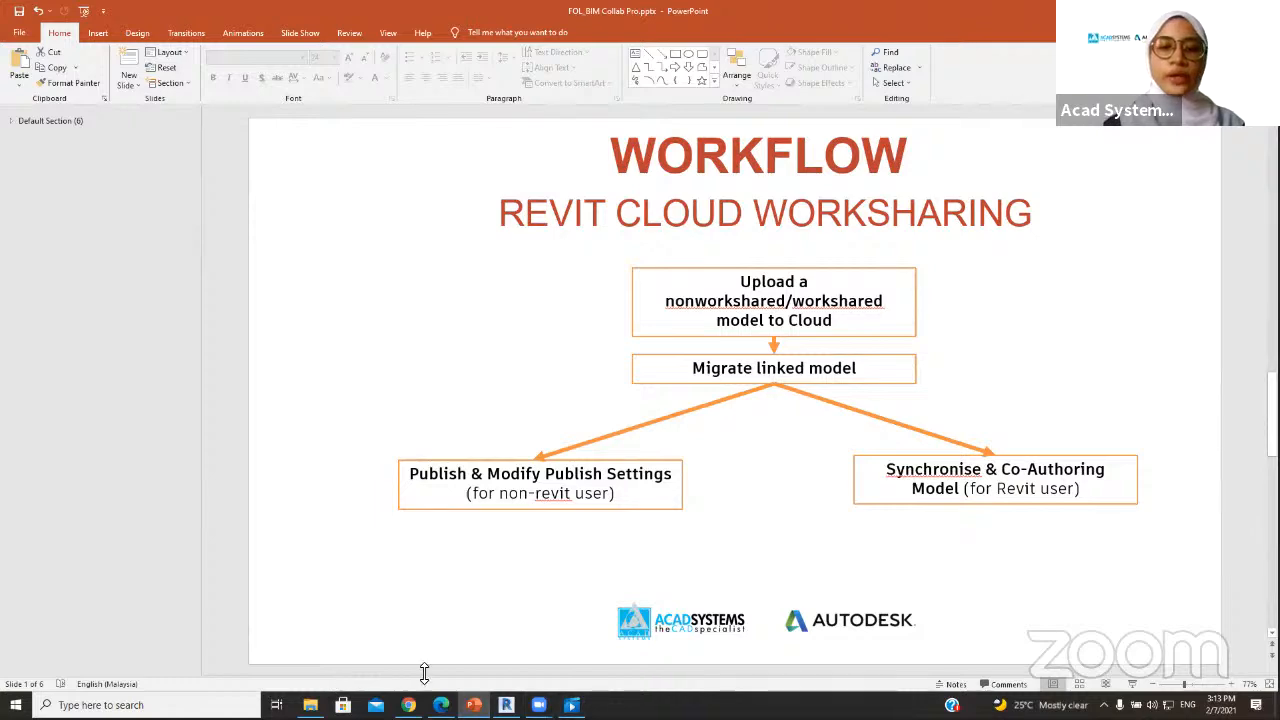
click(506, 705)
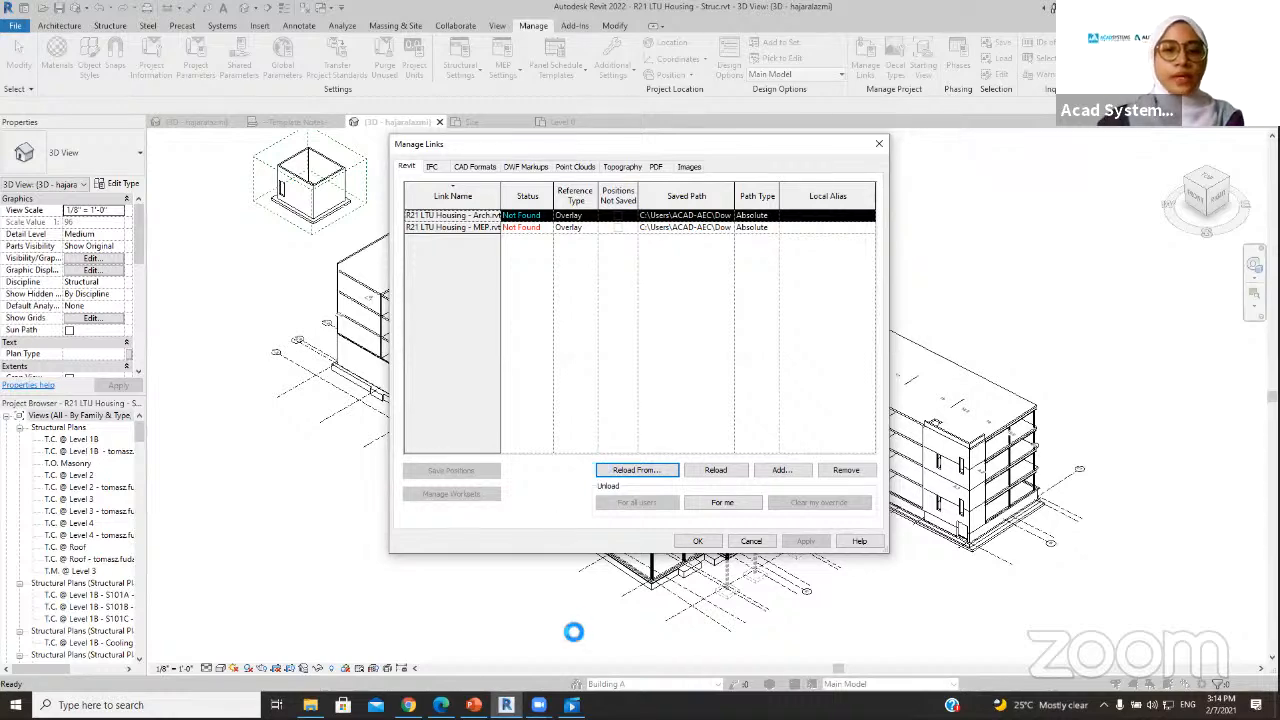
click(474, 705)
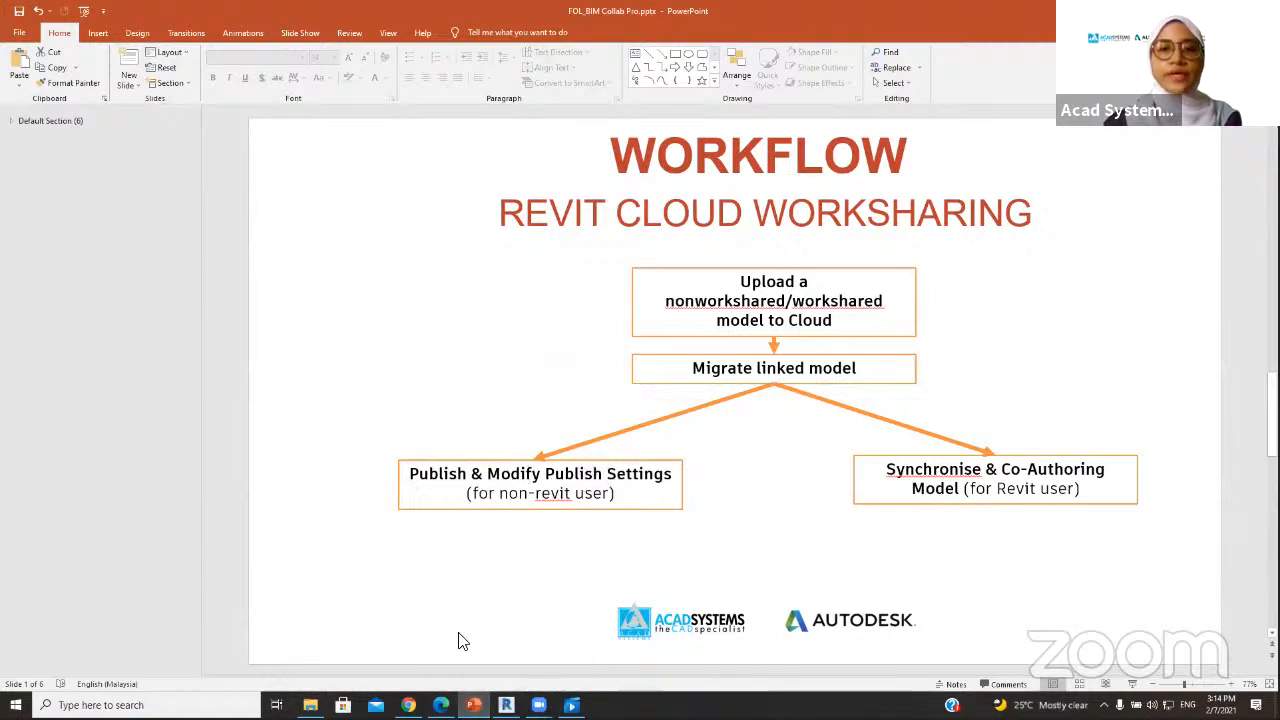
- Switch to the browser and open the Design Collaboration module of LTU Residence Hall East
mouse_move(409, 703)
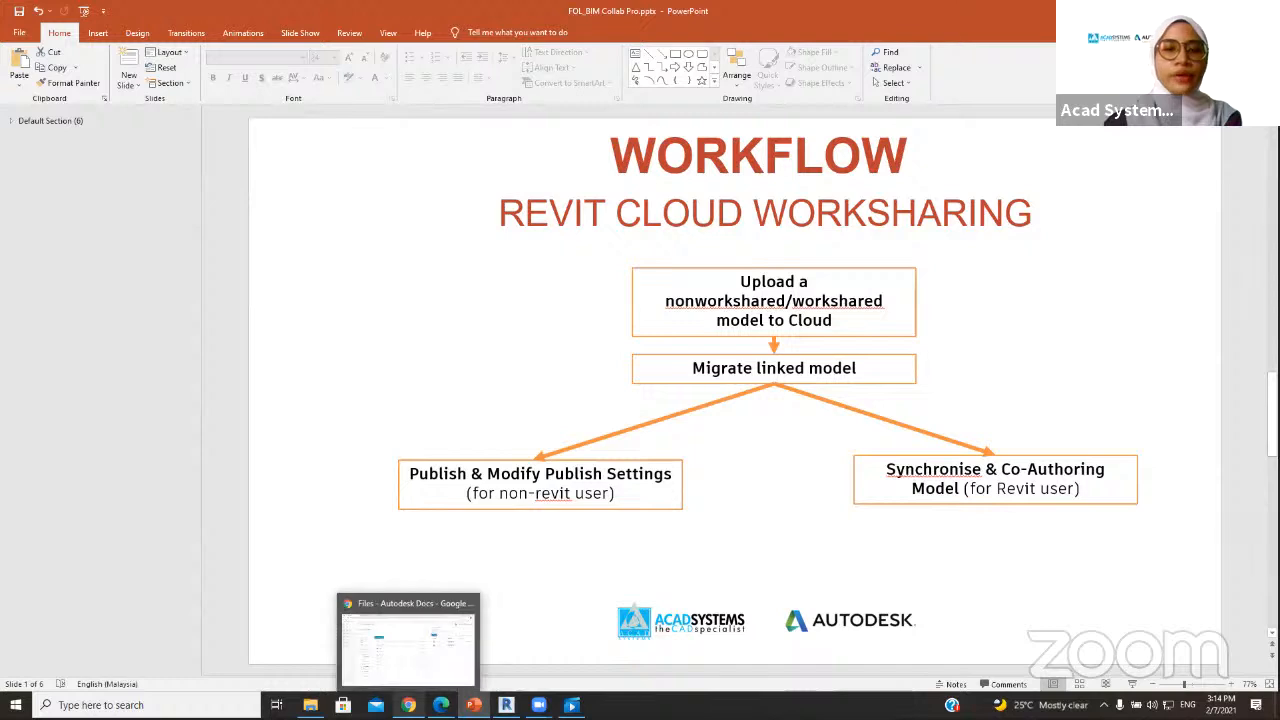
click(416, 666)
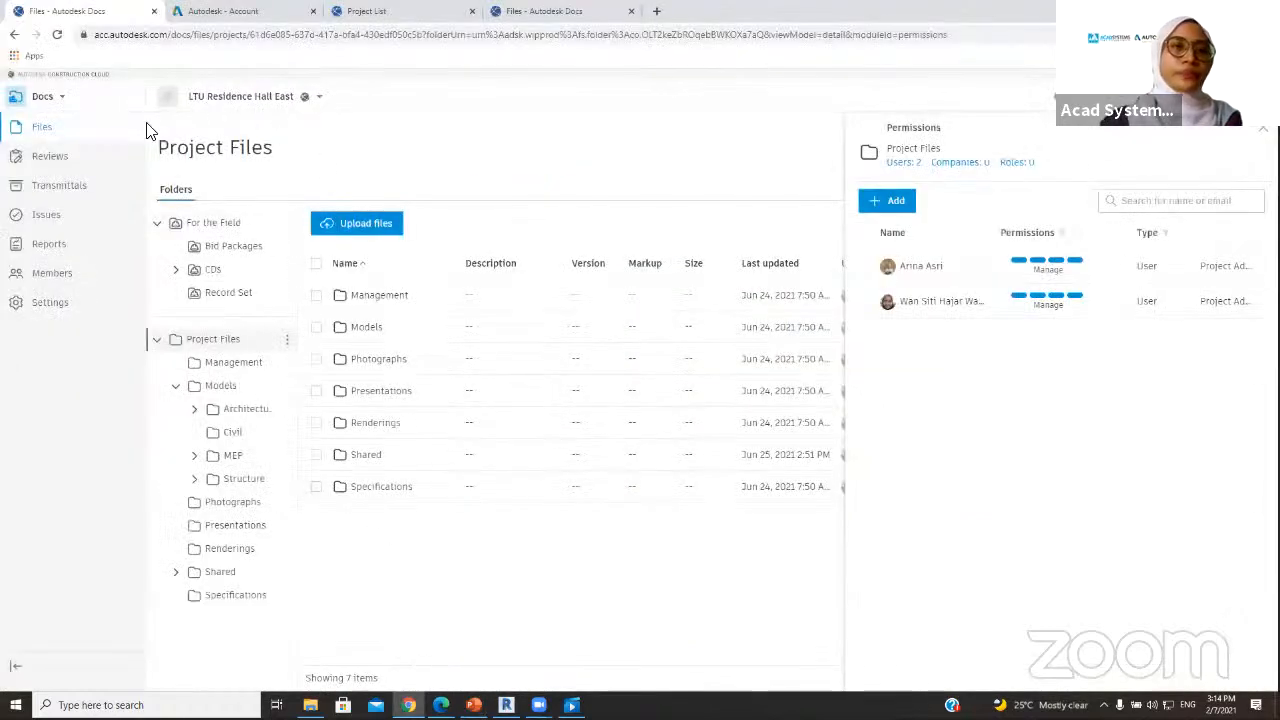
click(58, 97)
click(72, 170)
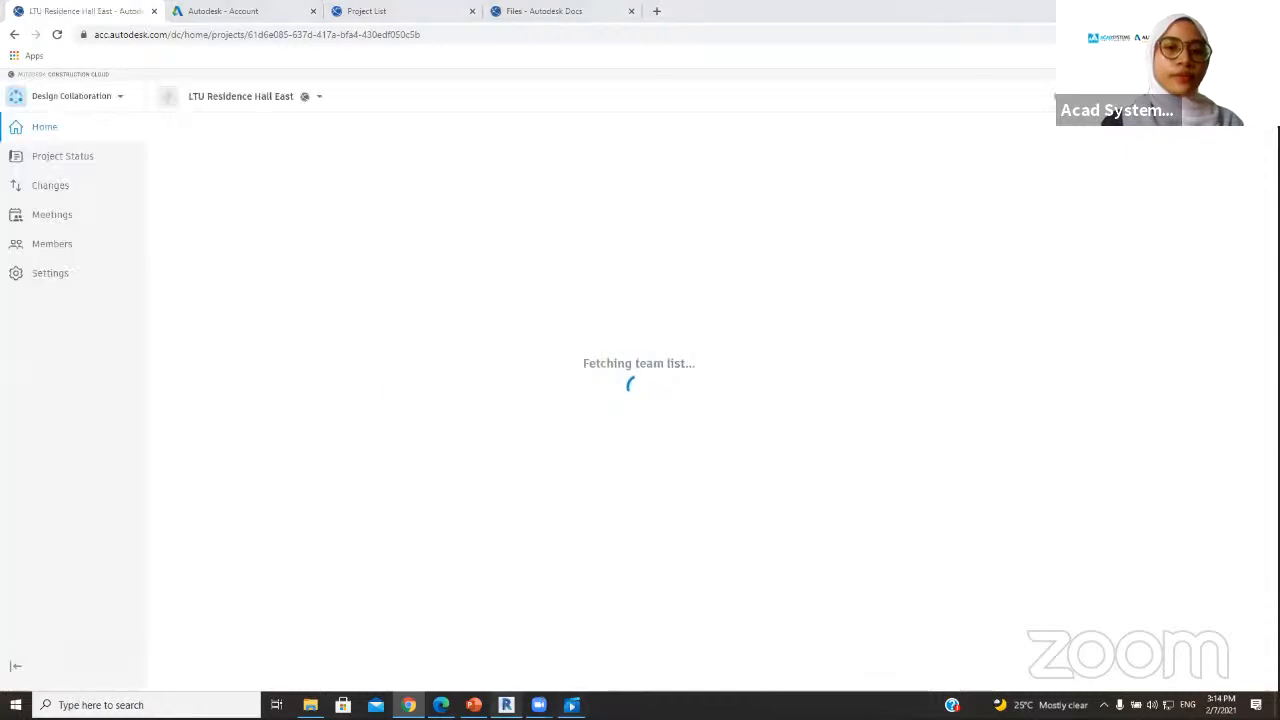
- Return to Revit, dismiss the nested links notice and finish managing the links
click(506, 705)
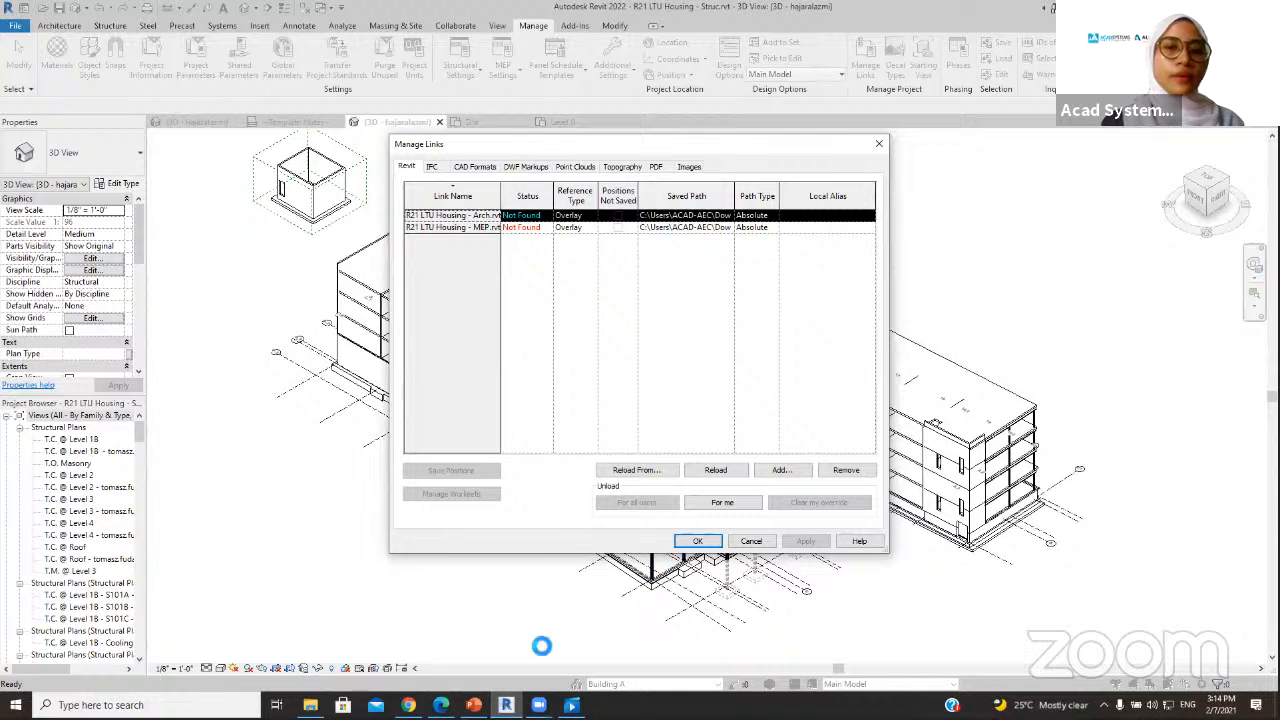
mouse_move(408, 705)
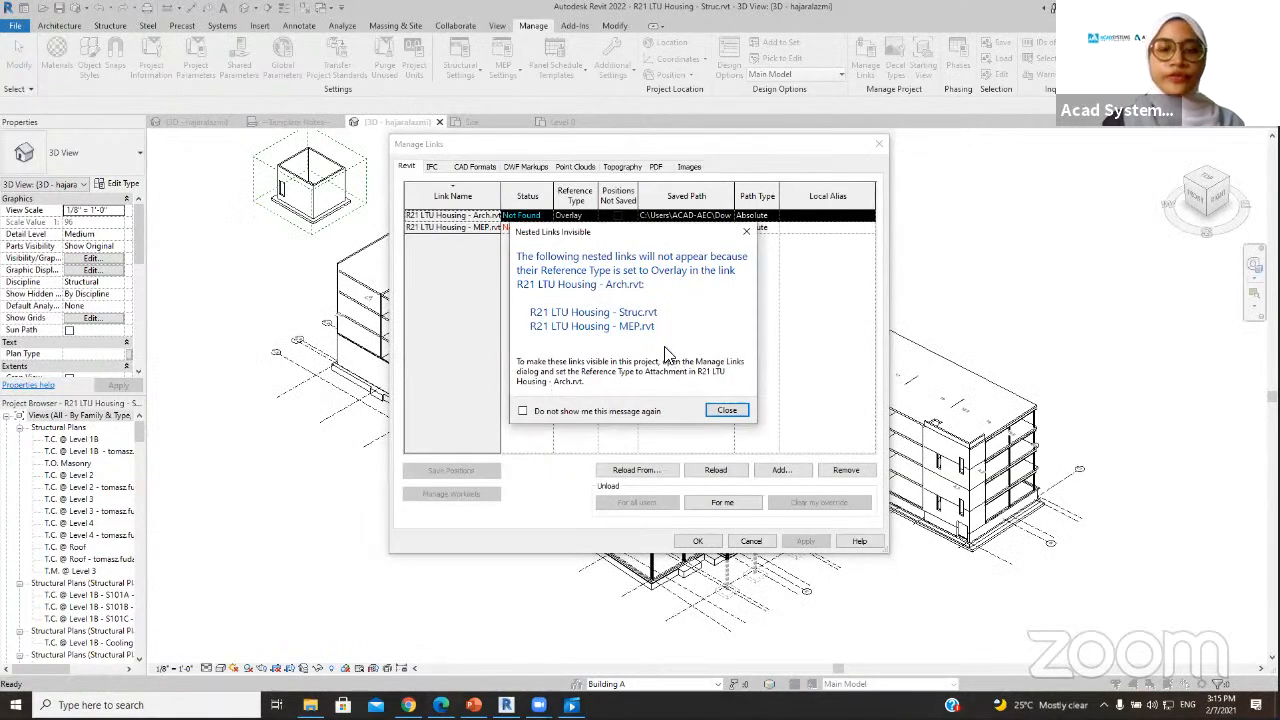
click(727, 411)
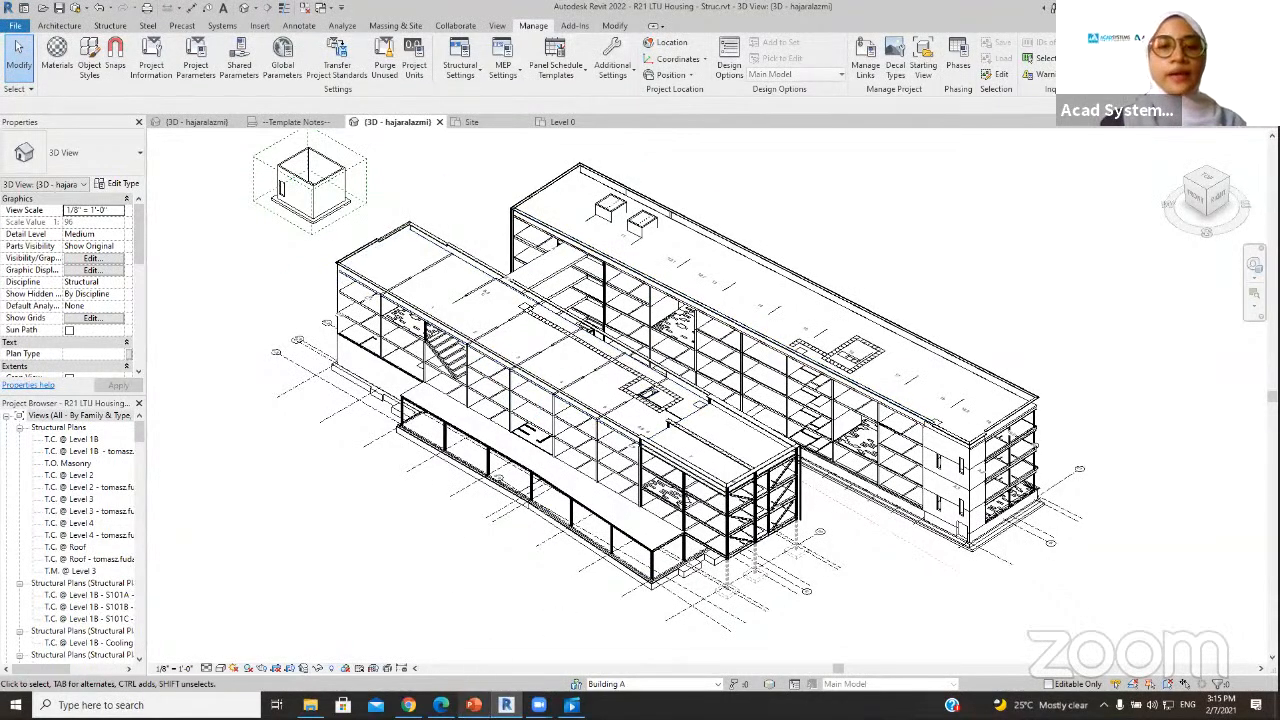
- Consult the publishing branch of the workflow slide in PowerPoint, return to Revit and open the structural model's Publish Settings
click(474, 697)
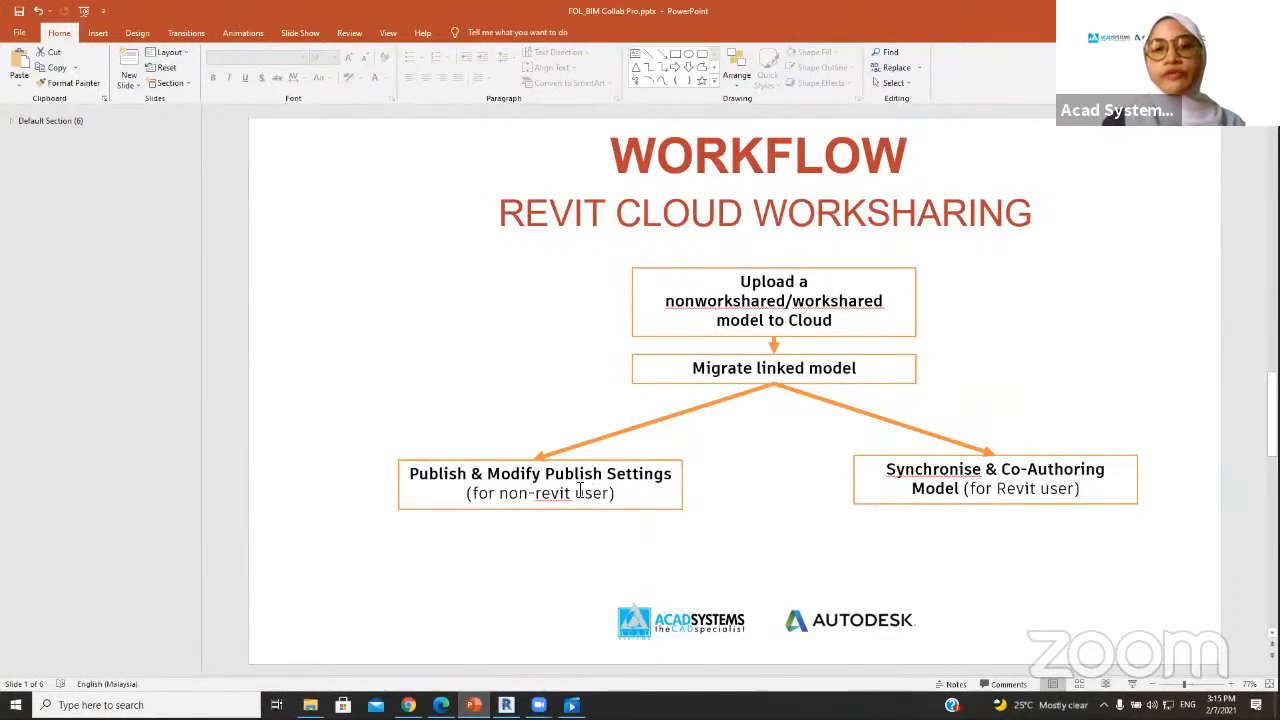
click(482, 698)
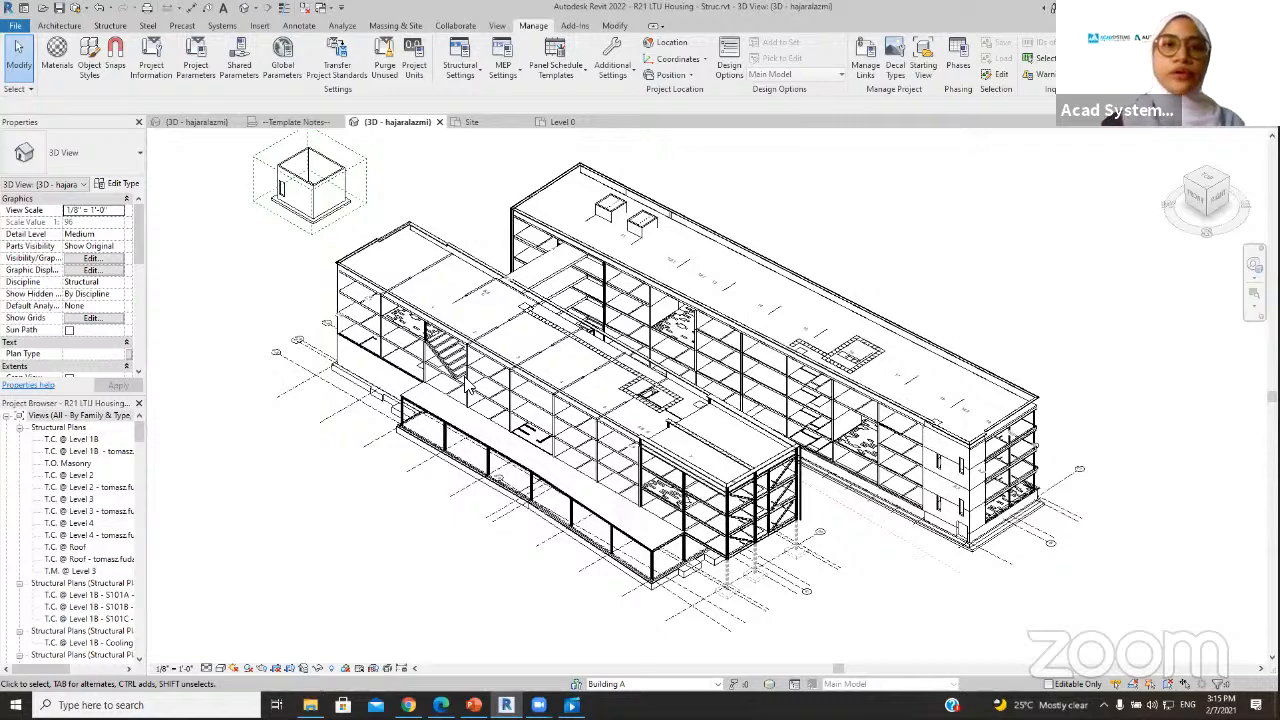
click(450, 28)
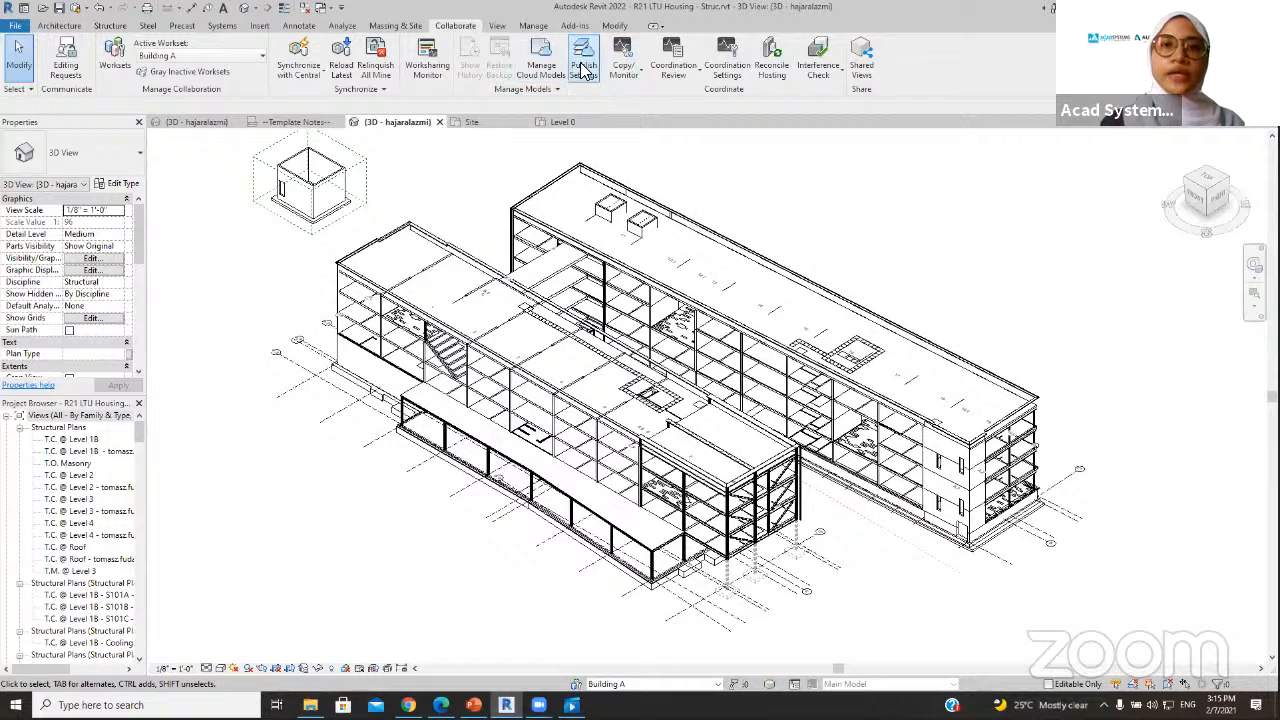
click(583, 62)
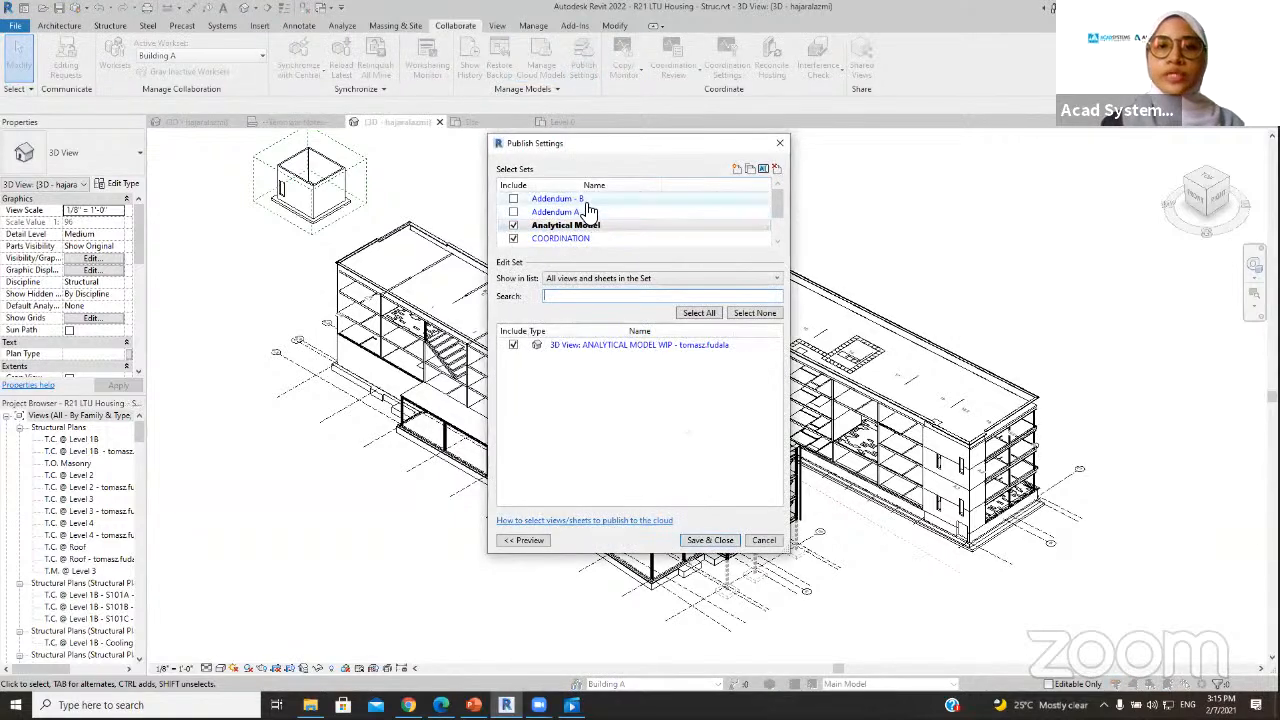
- Review the views and sheets in the Full Set, Structural steel, Structural steel detailing and Addendum - B publish sets
scroll(590, 226, down, 1)
click(556, 212)
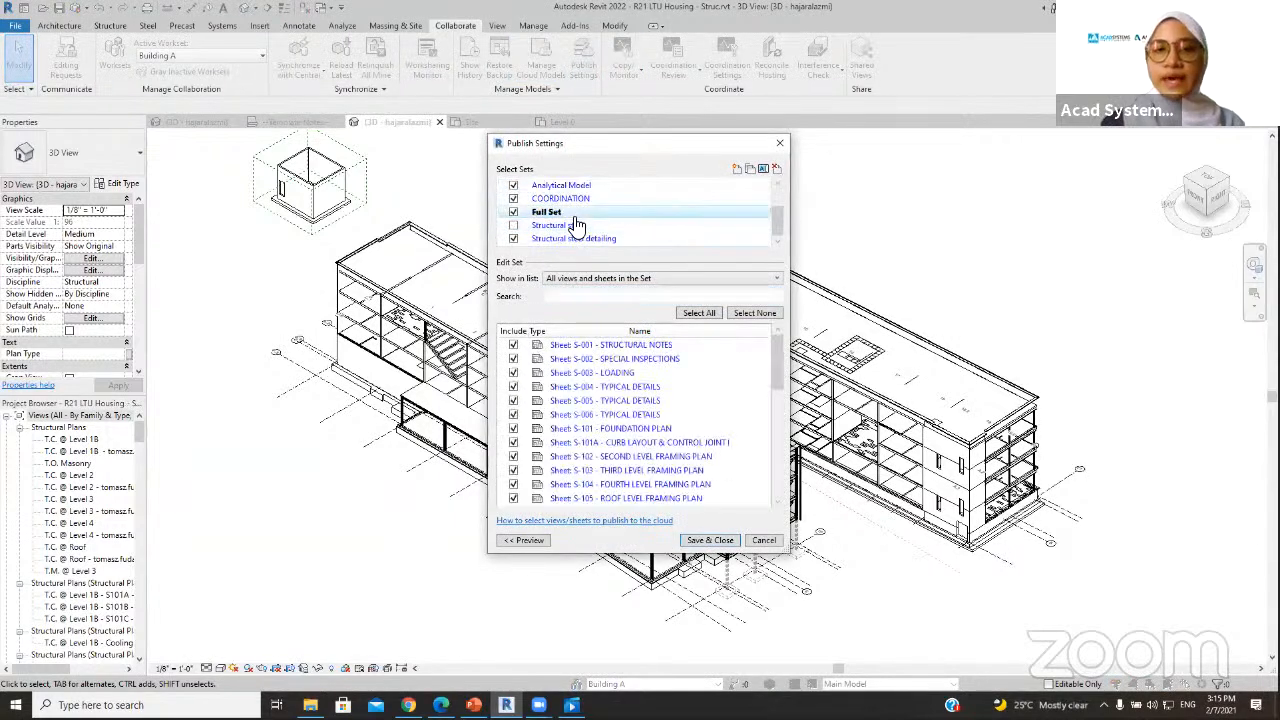
click(578, 228)
click(578, 238)
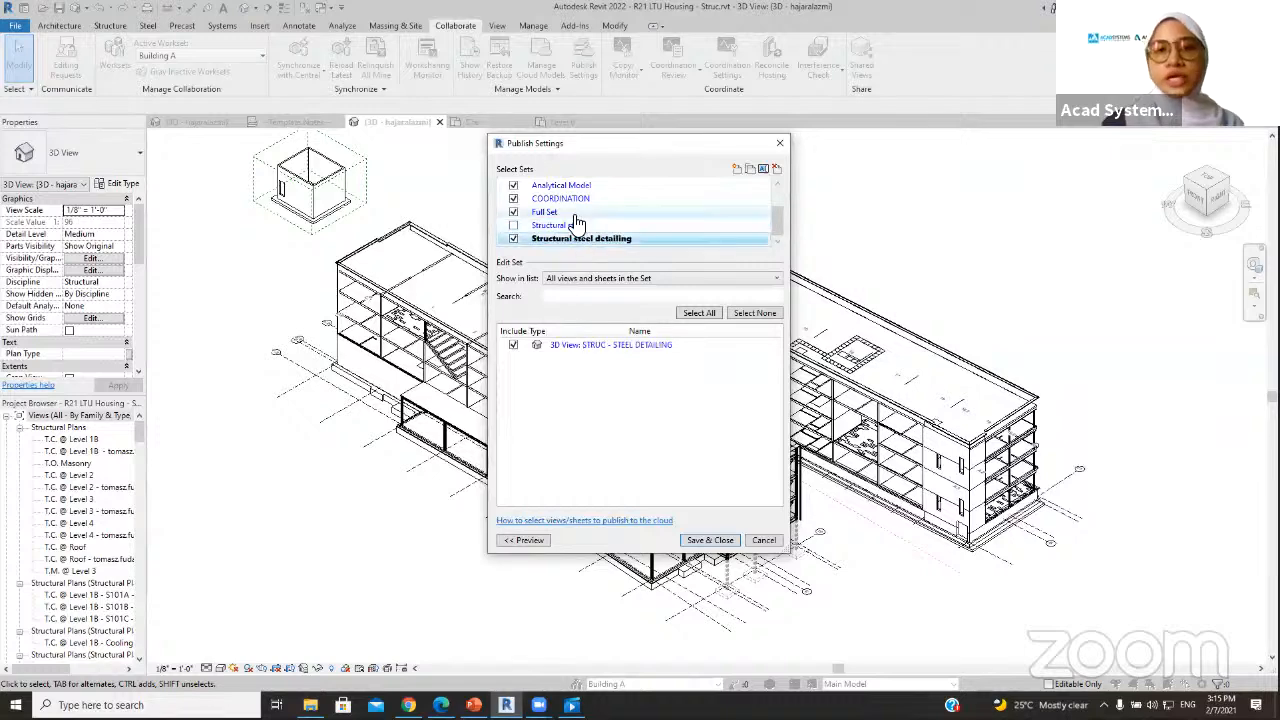
click(576, 214)
scroll(577, 217, up, 1)
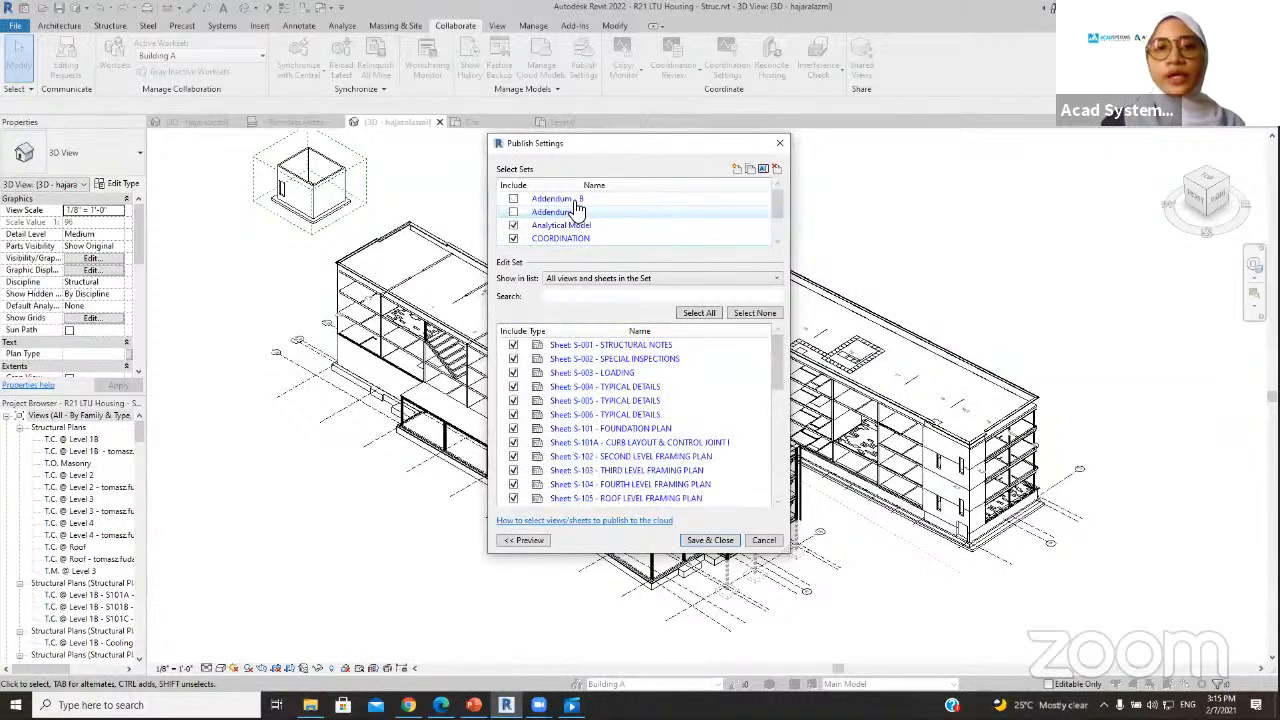
click(625, 200)
- Create a new publish set named 3D View
click(736, 170)
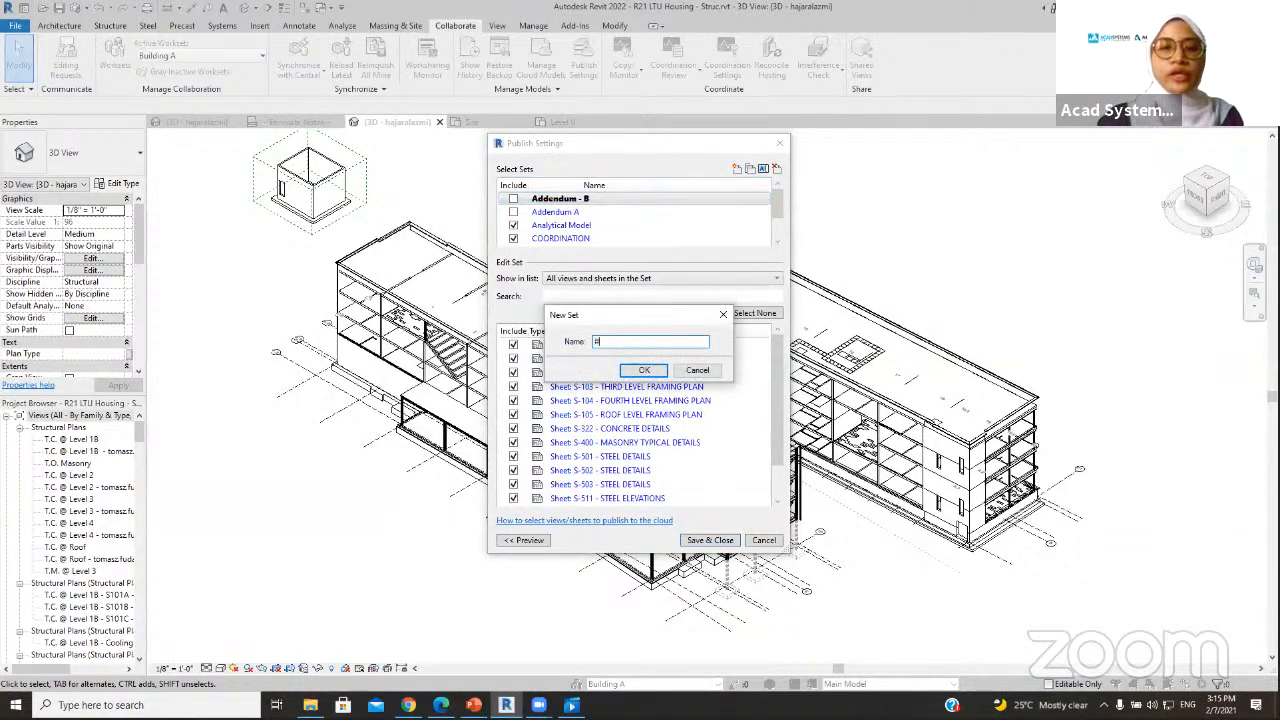
text(3D)
key(BackSpace)
key(BackSpace)
text(3)
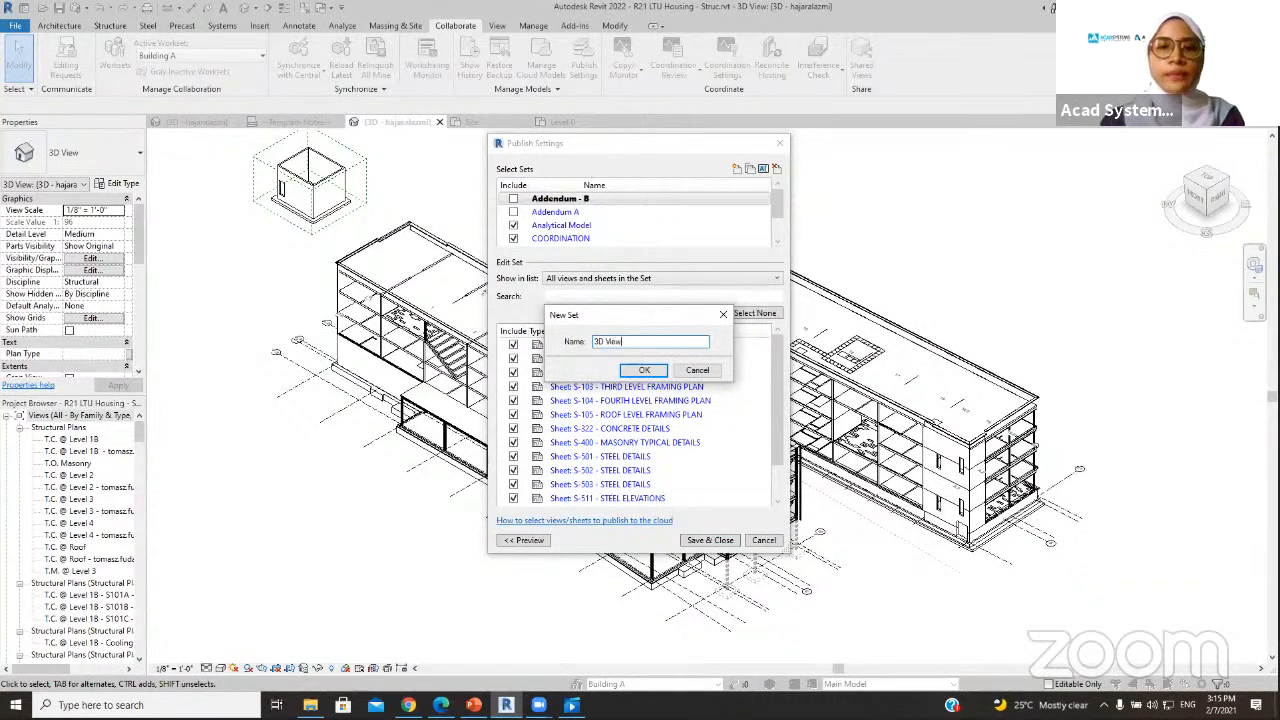
text(D View)
key(Return)
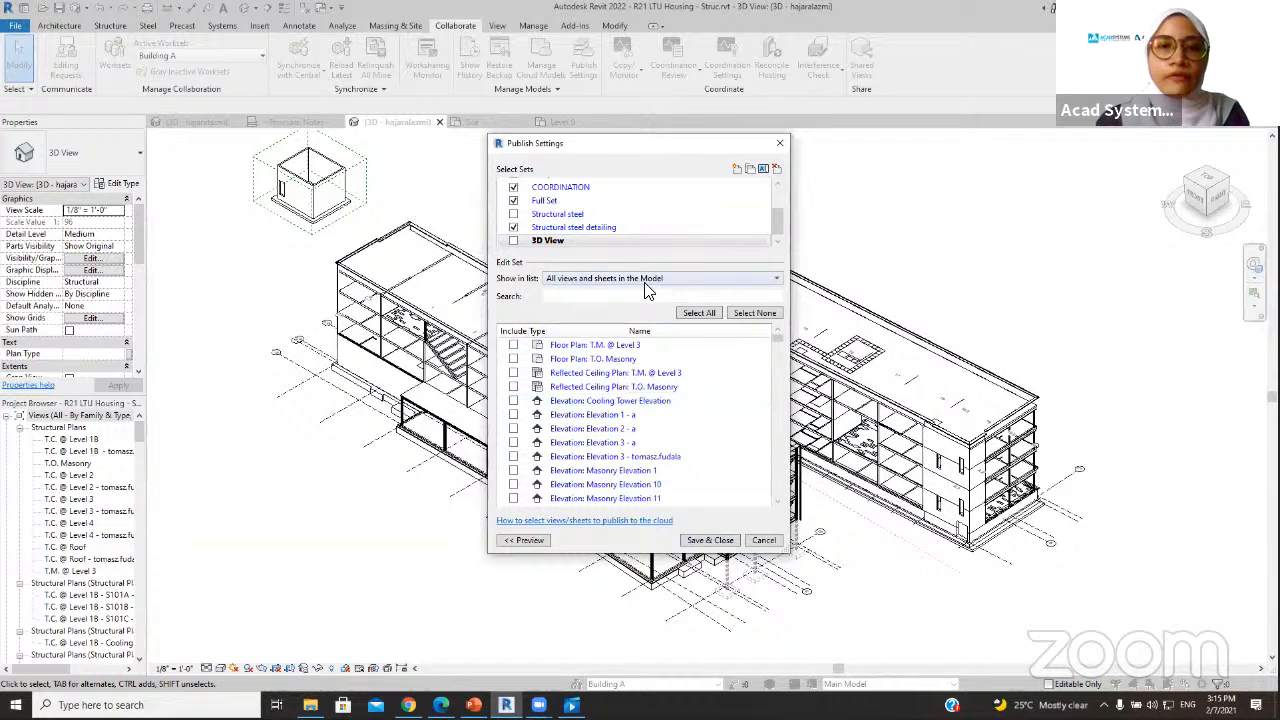
- From the 3D views in the model, add the current user's default 3D view to the set, include the 3D View set, and save the publish settings
click(645, 281)
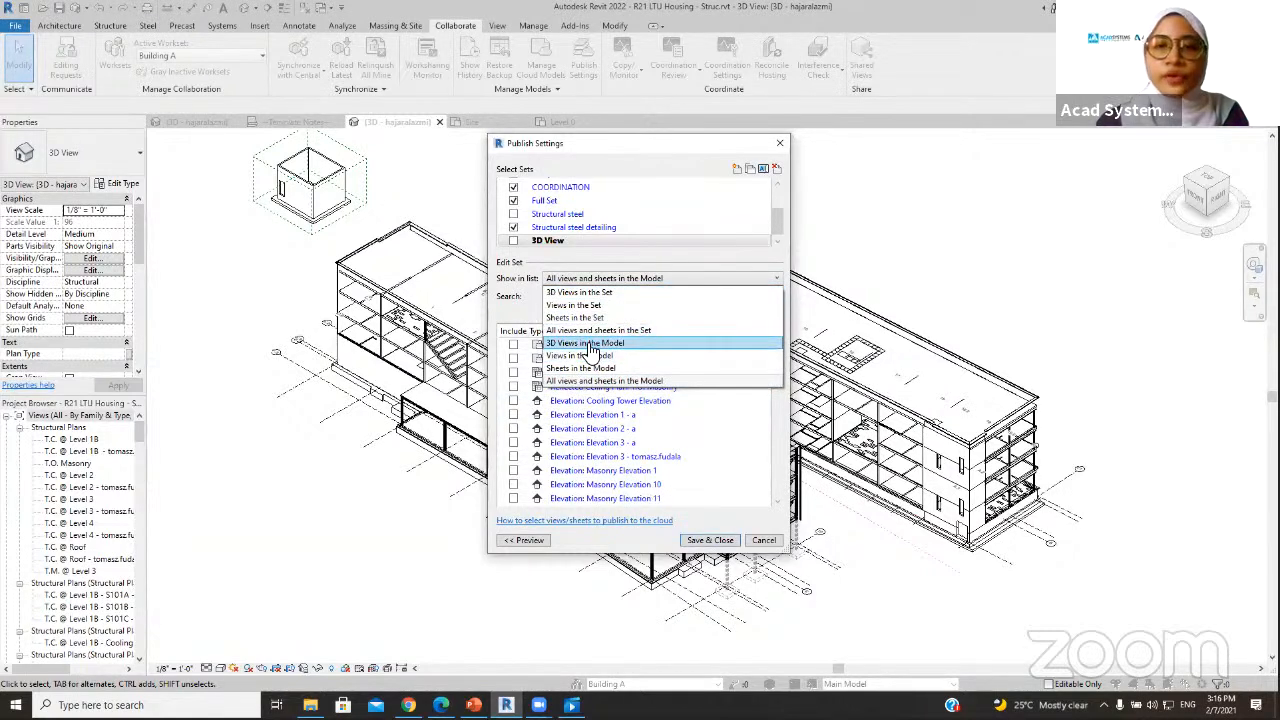
click(591, 344)
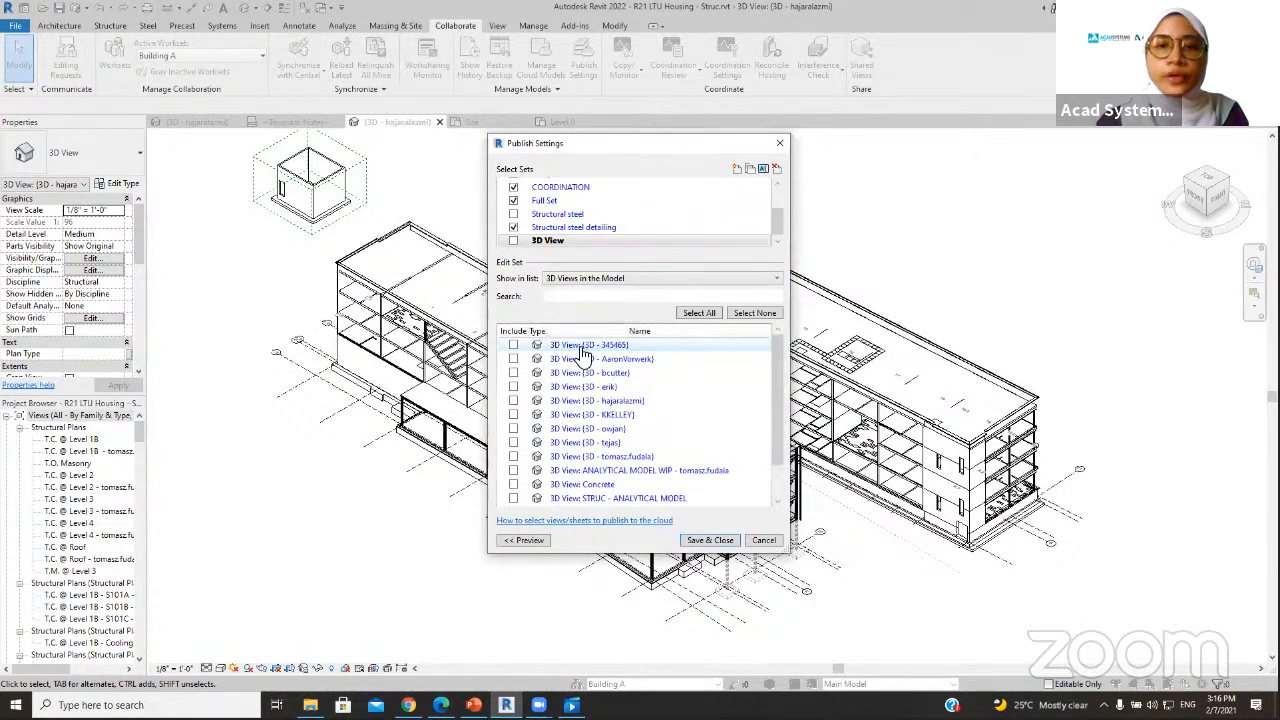
click(513, 401)
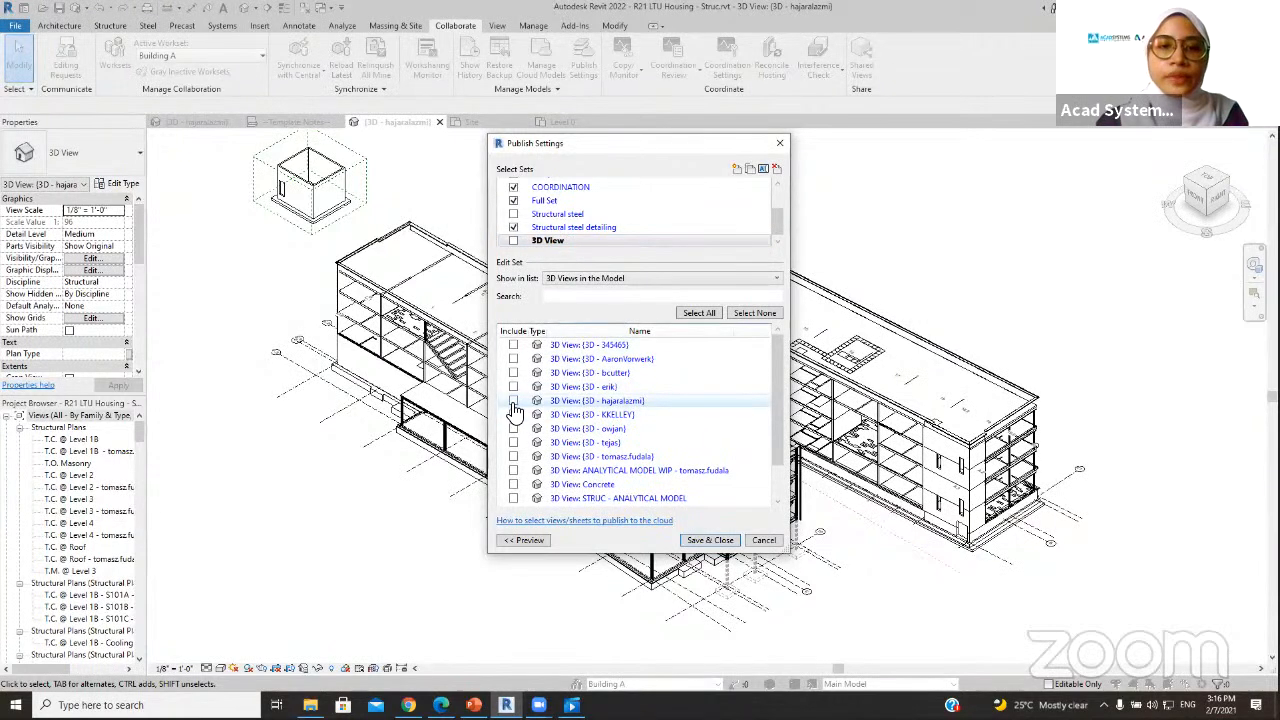
click(514, 242)
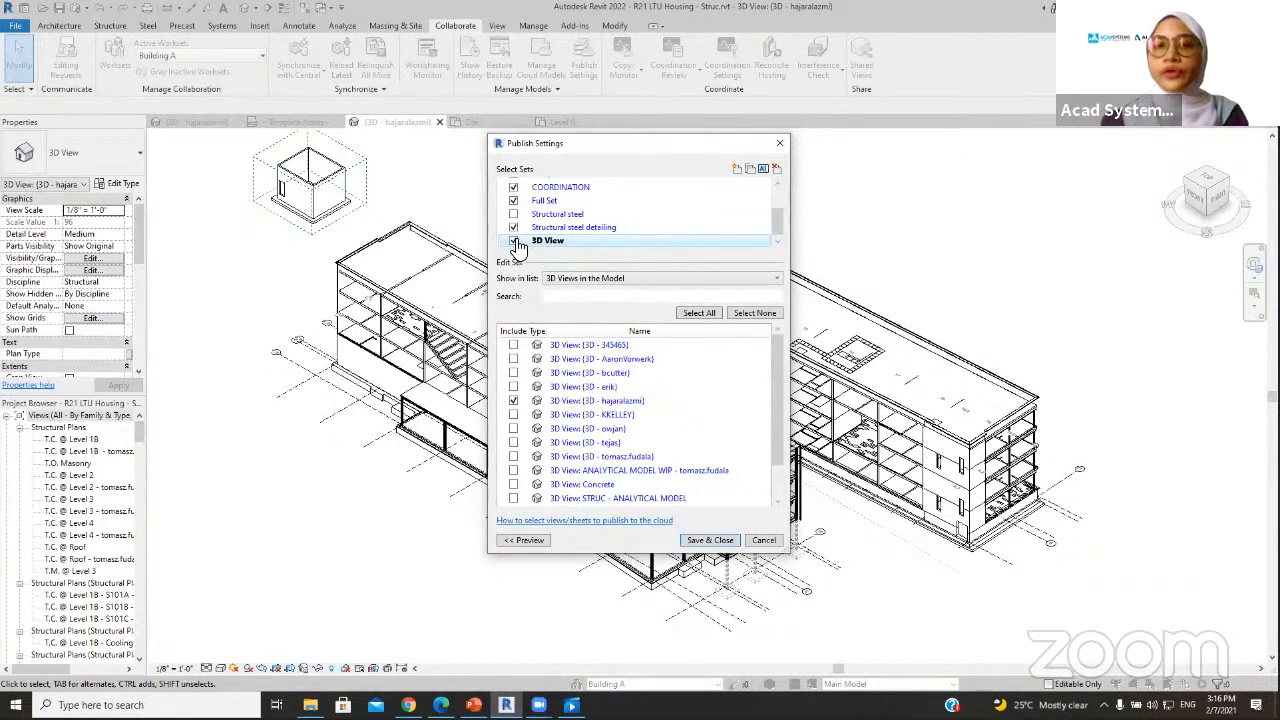
click(692, 541)
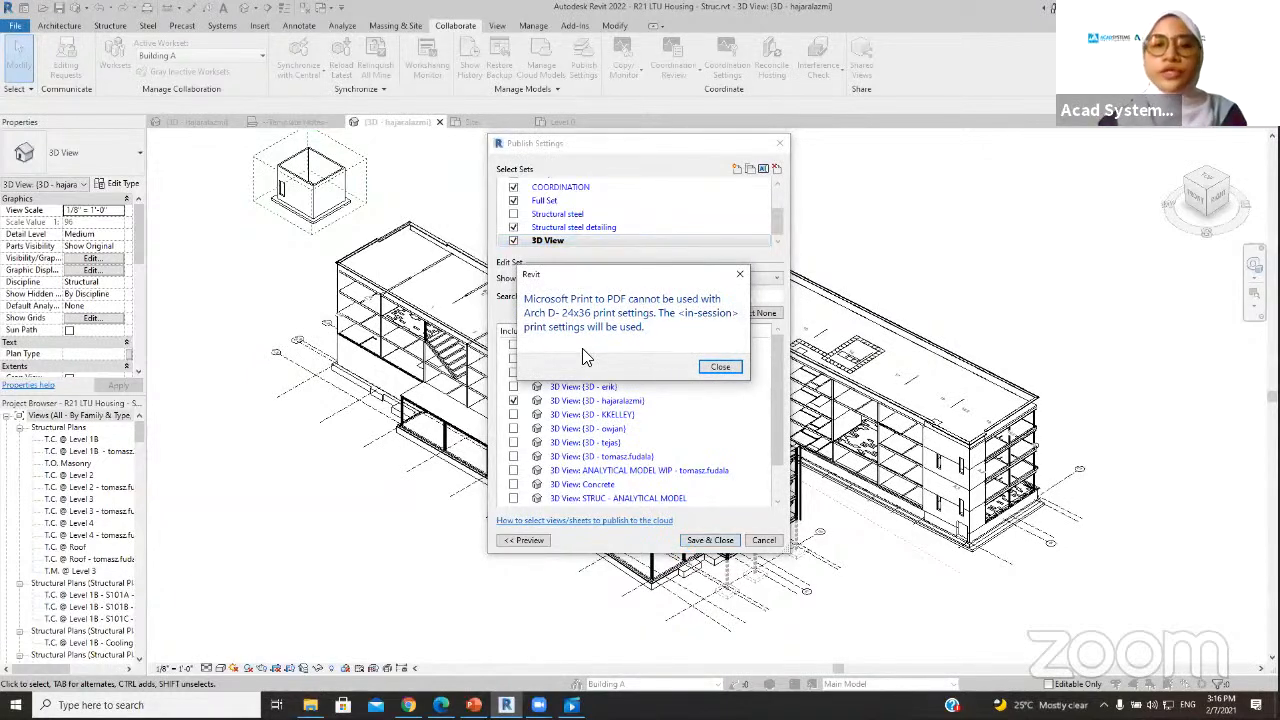
click(712, 369)
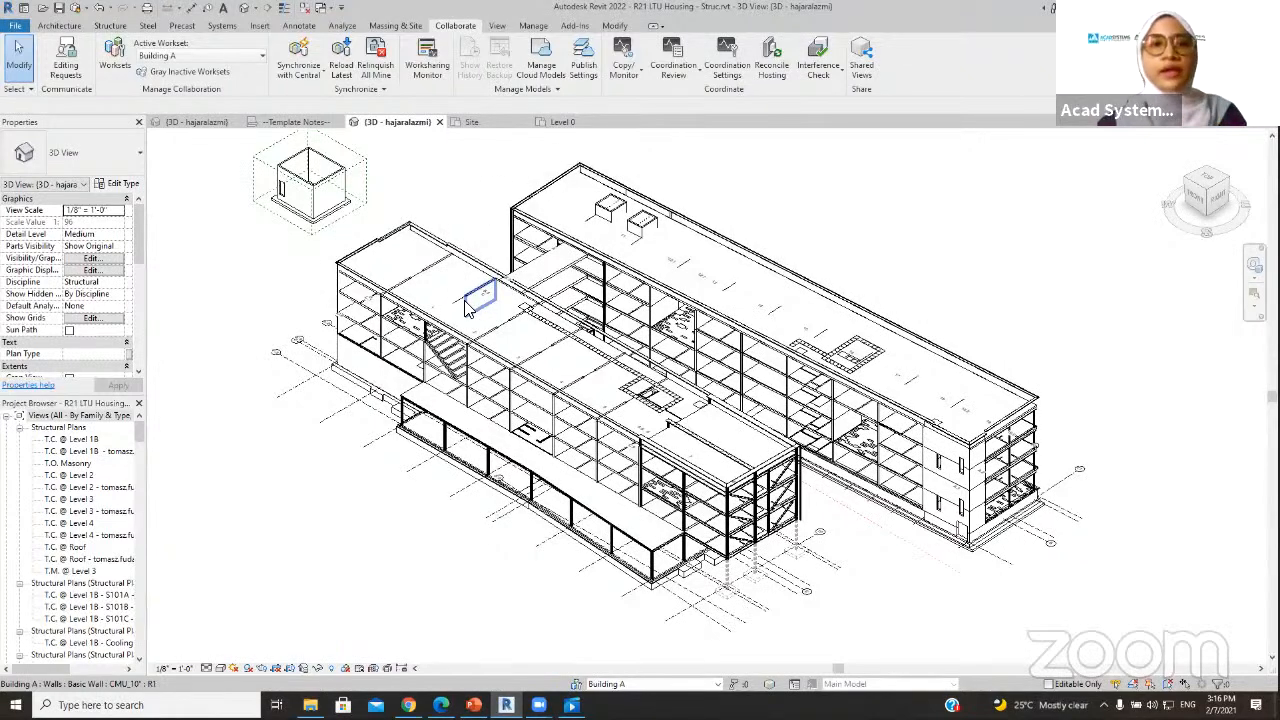
- Examine the actions for R21 LTU Housing - Arch_detached.rvt and for all models of LTU Residence Hall East in Manage Cloud Models
click(533, 86)
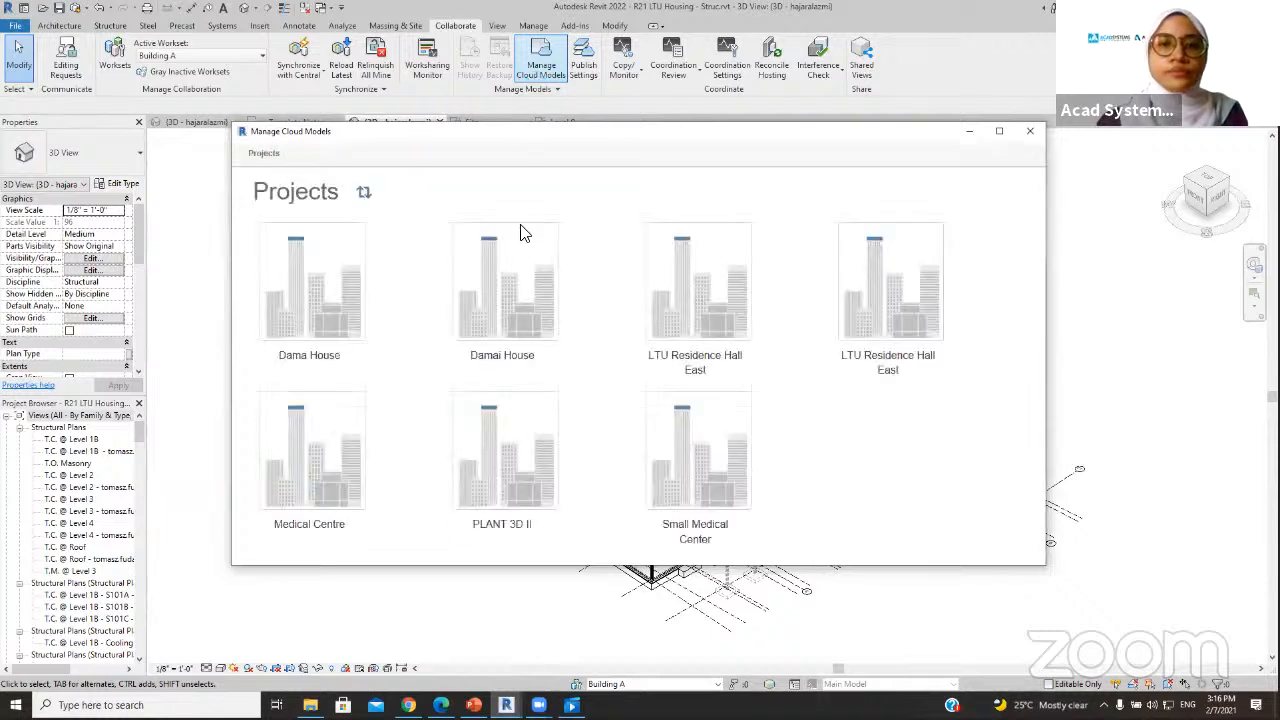
click(695, 362)
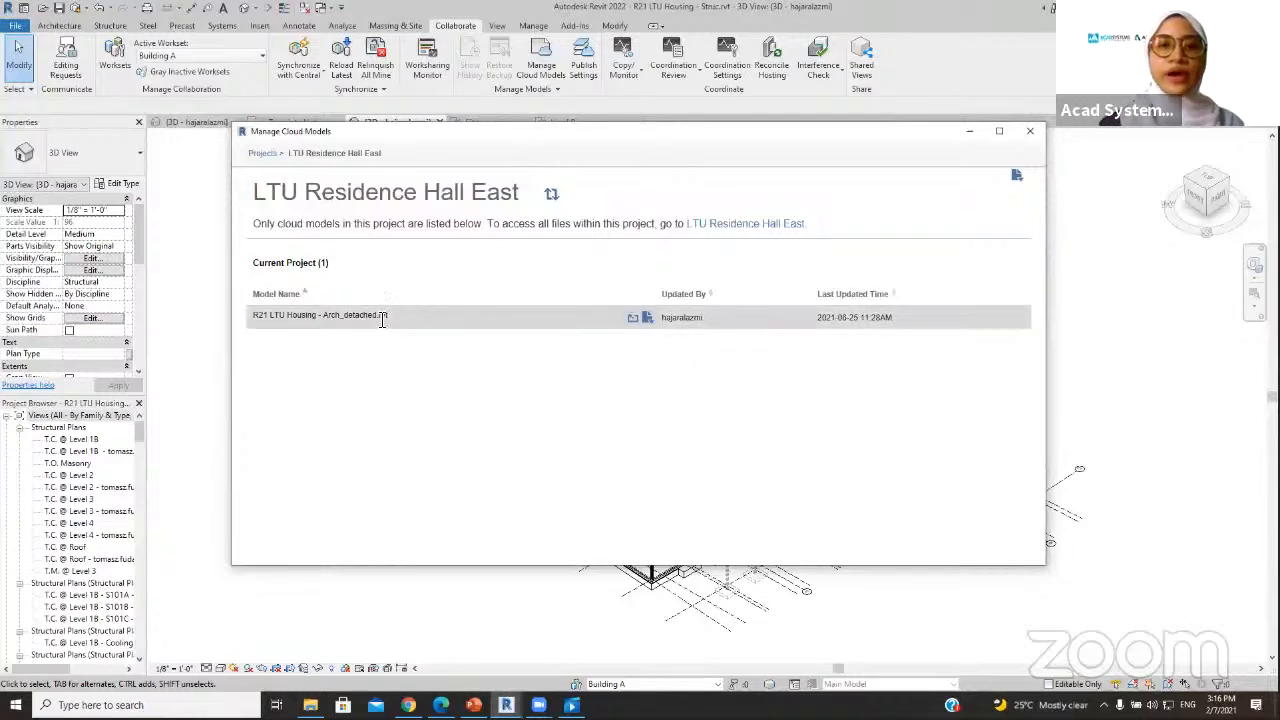
click(646, 318)
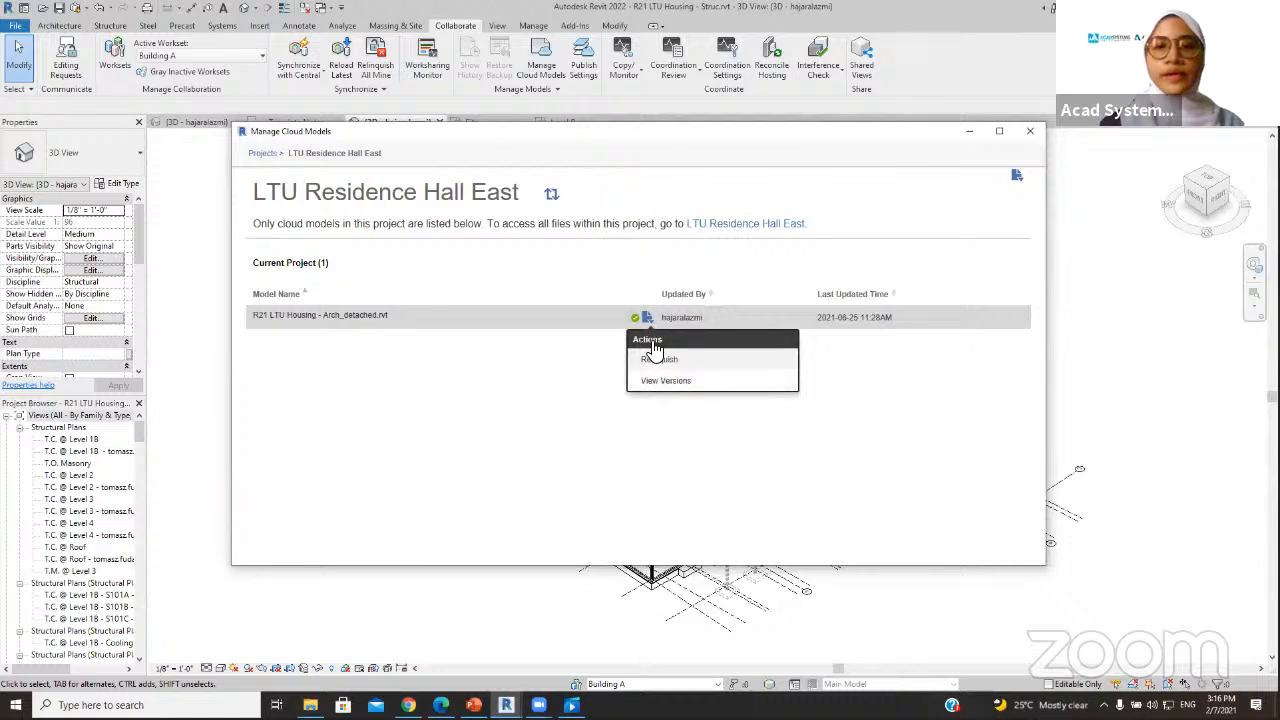
click(1018, 180)
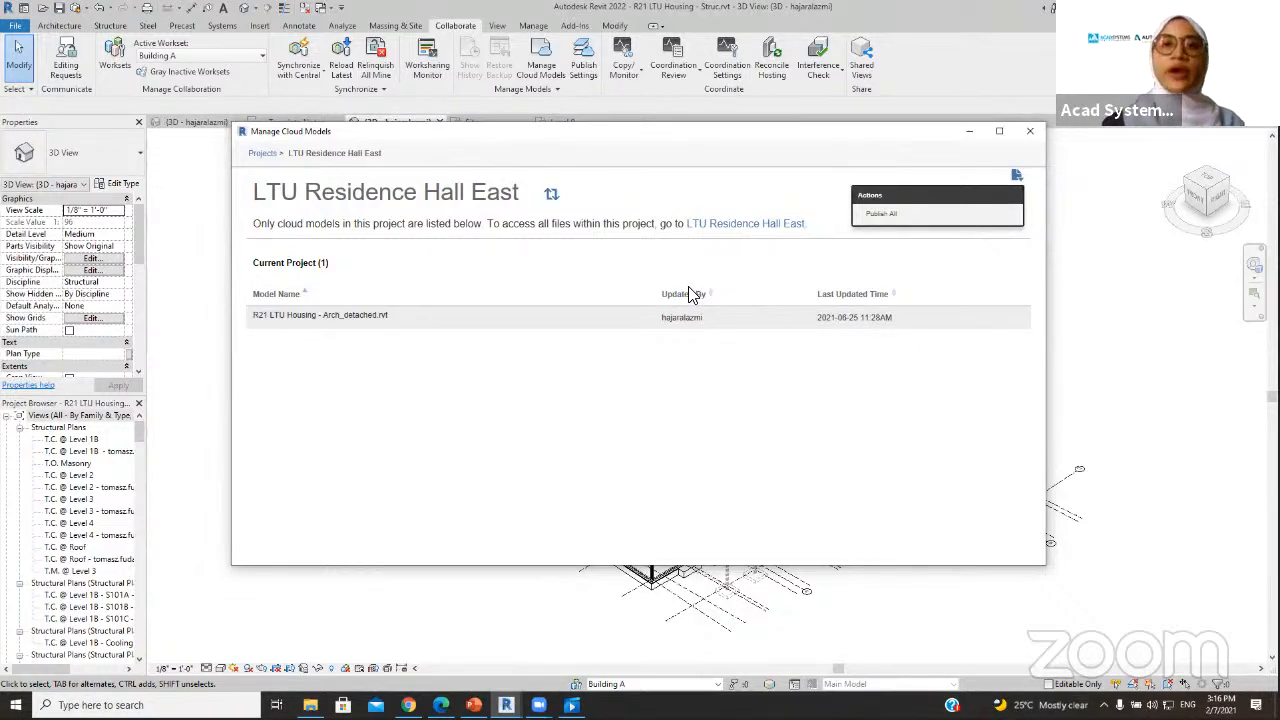
click(1030, 131)
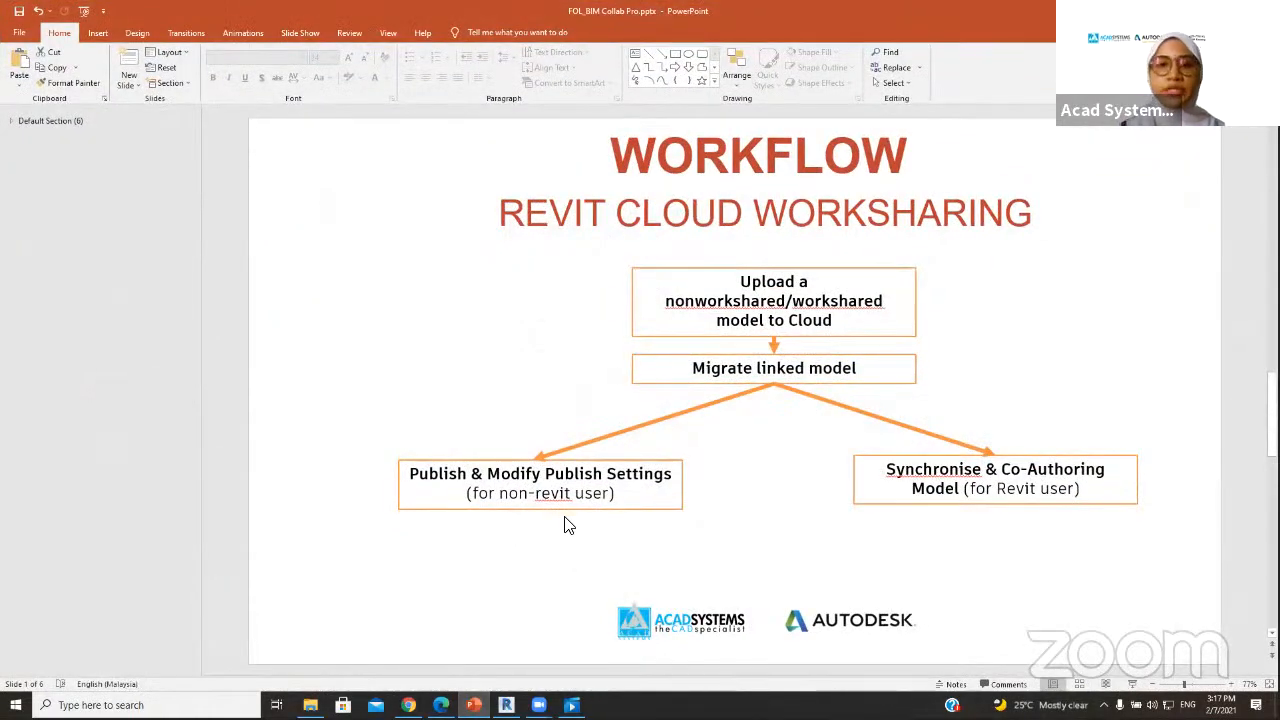
- Check the Architecture team's published models in the browser, revisit the workflow slide in PowerPoint and return to Revit
click(408, 705)
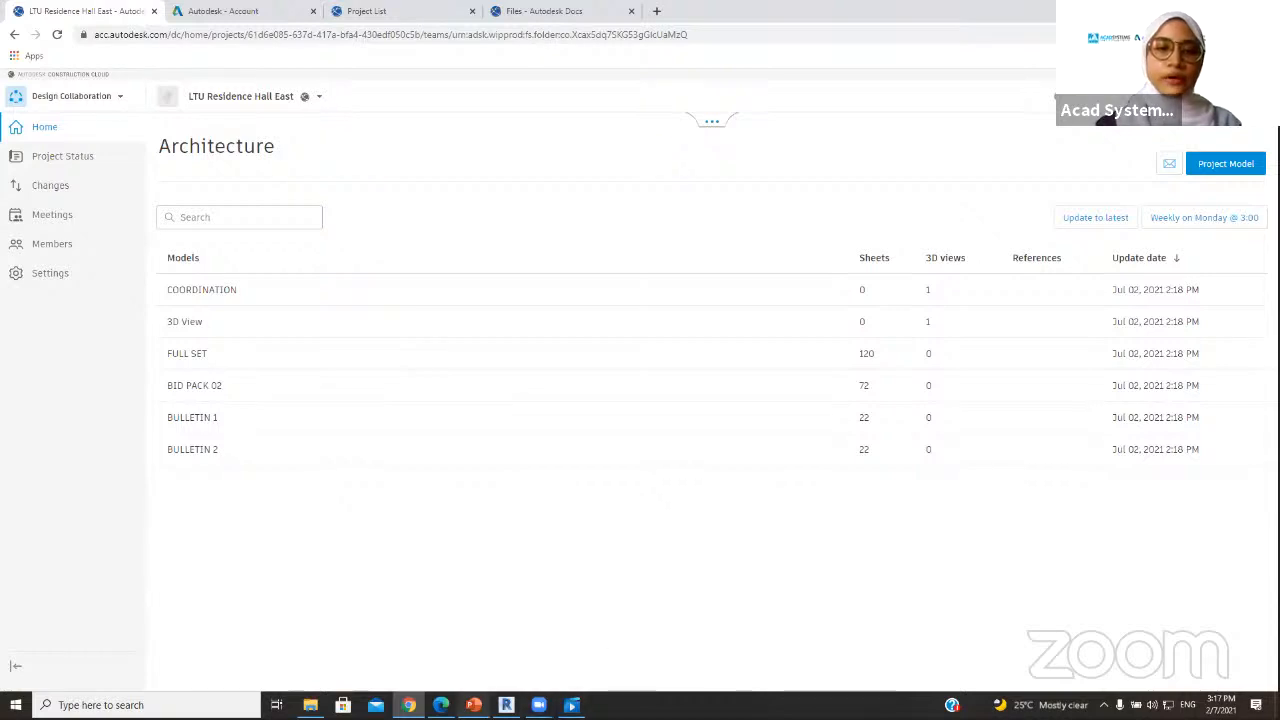
click(473, 705)
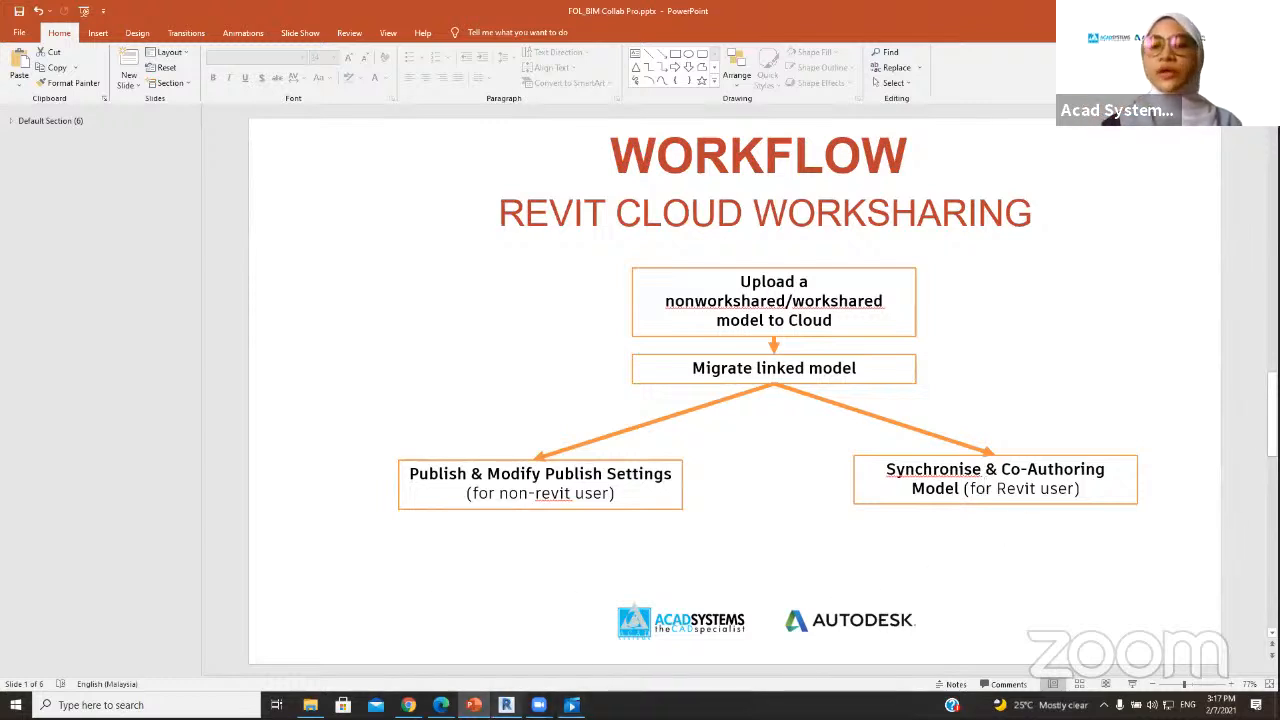
mouse_move(507, 704)
click(516, 670)
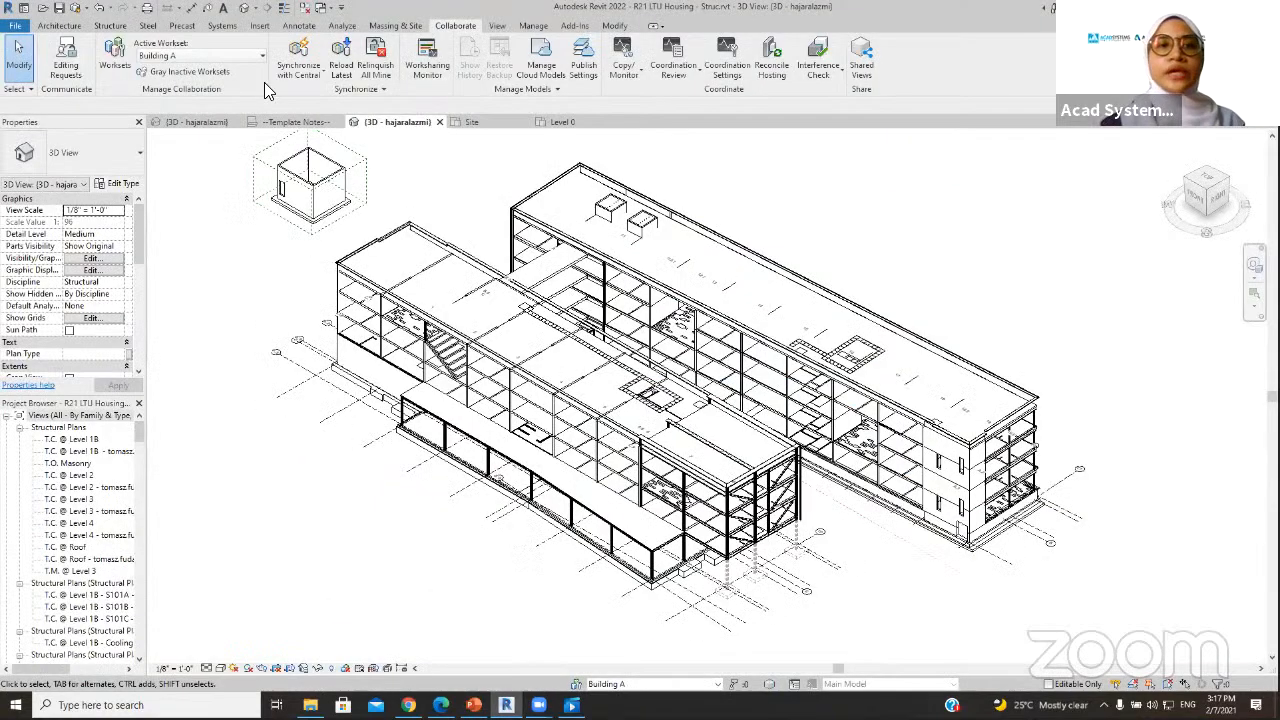
- Set the structure layer of the base slab's 32" Concrete floor type to a thickness of 2' 8"
click(343, 296)
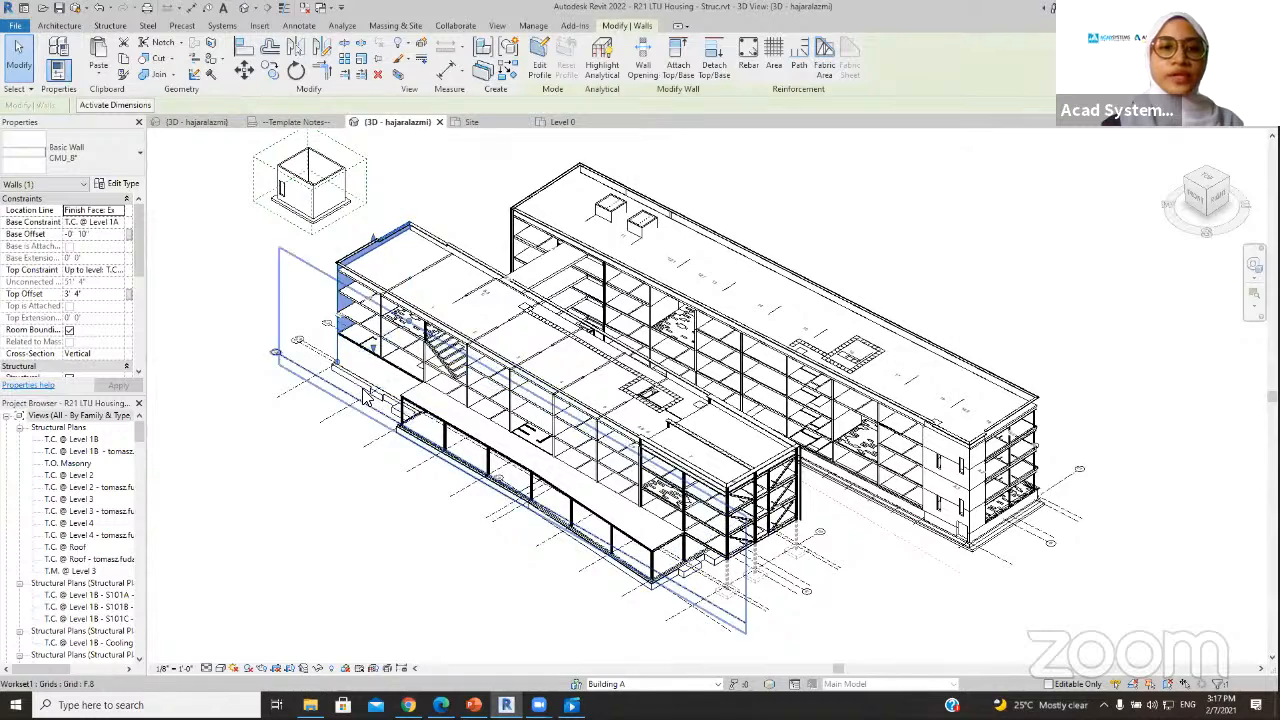
click(223, 317)
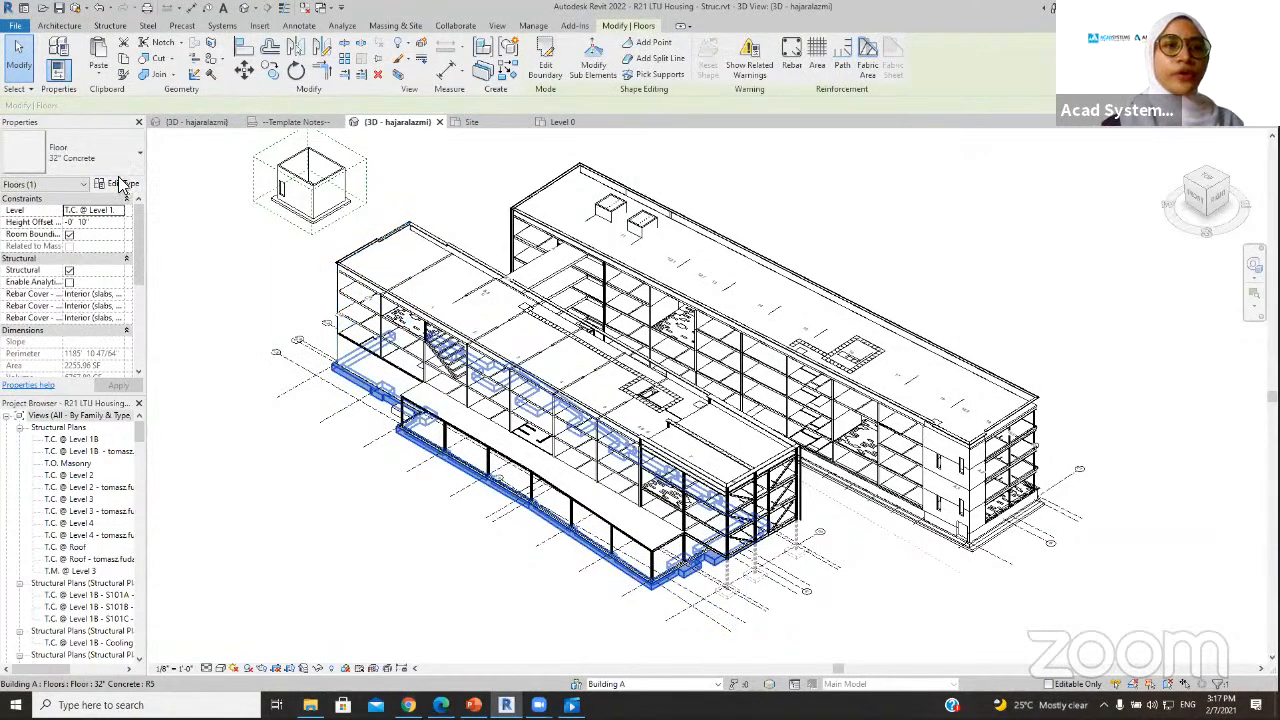
click(118, 183)
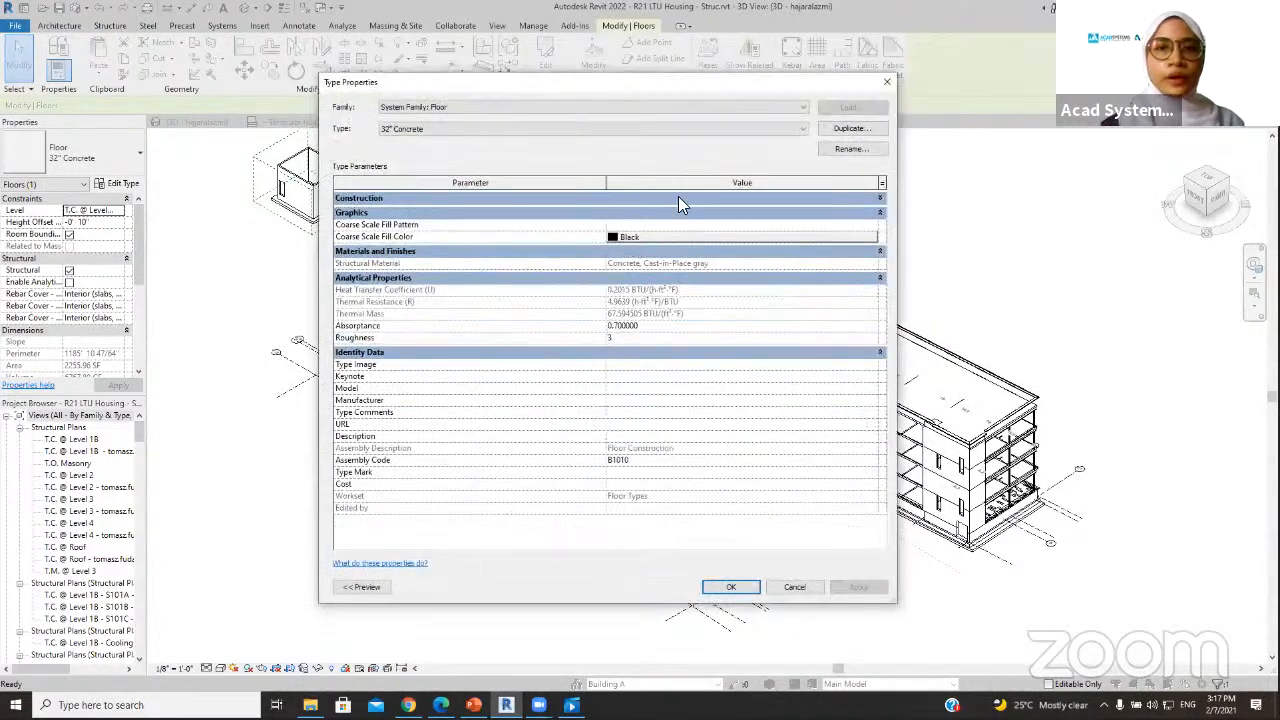
click(645, 208)
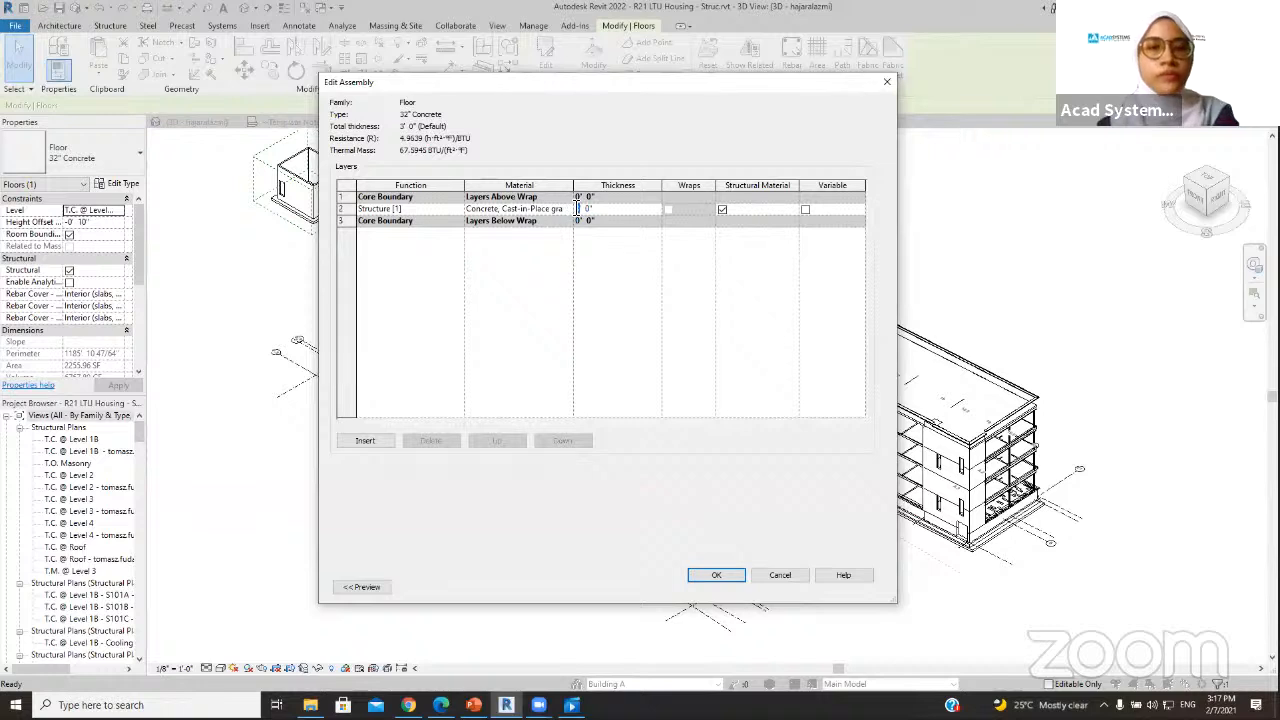
text(2)
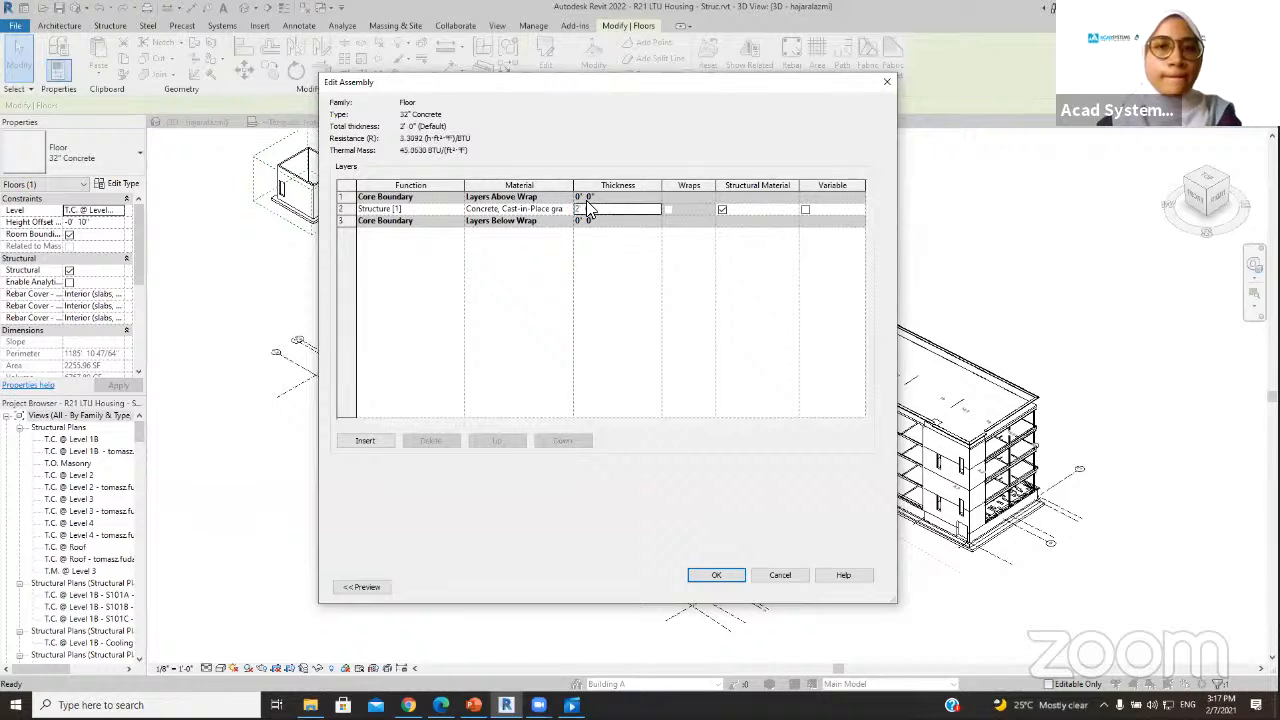
key(Return)
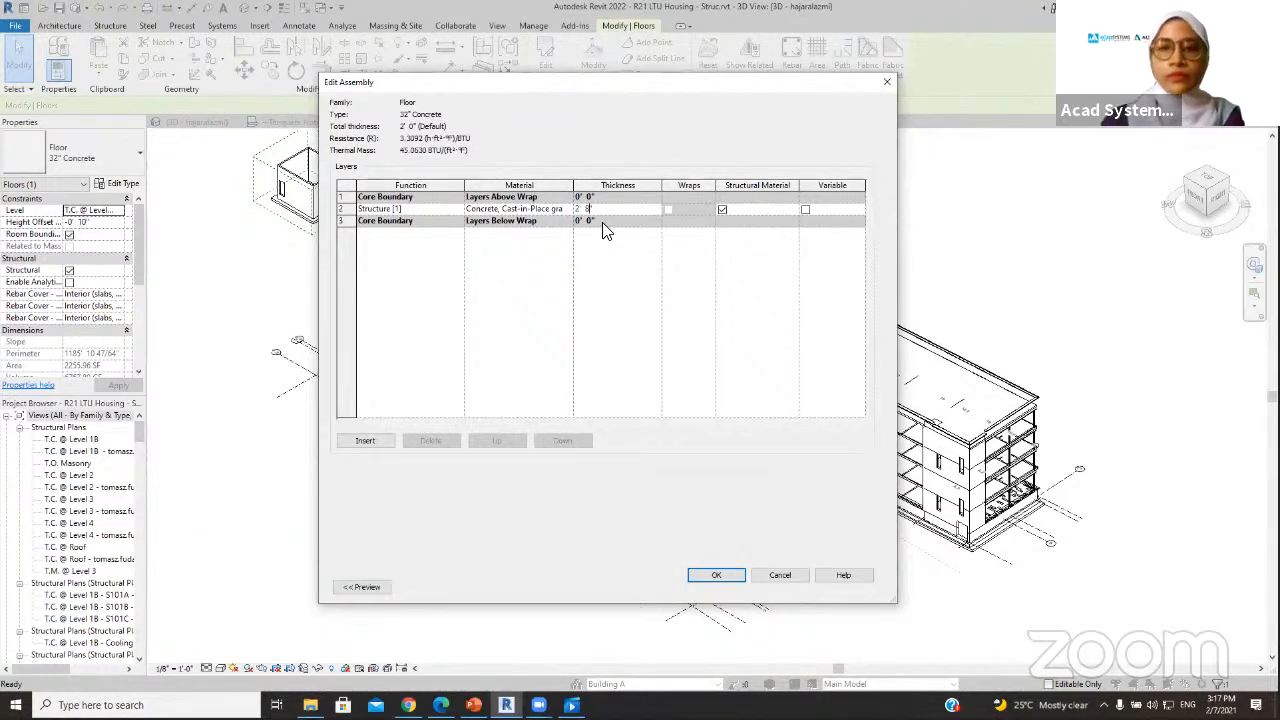
key(Tab)
click(708, 575)
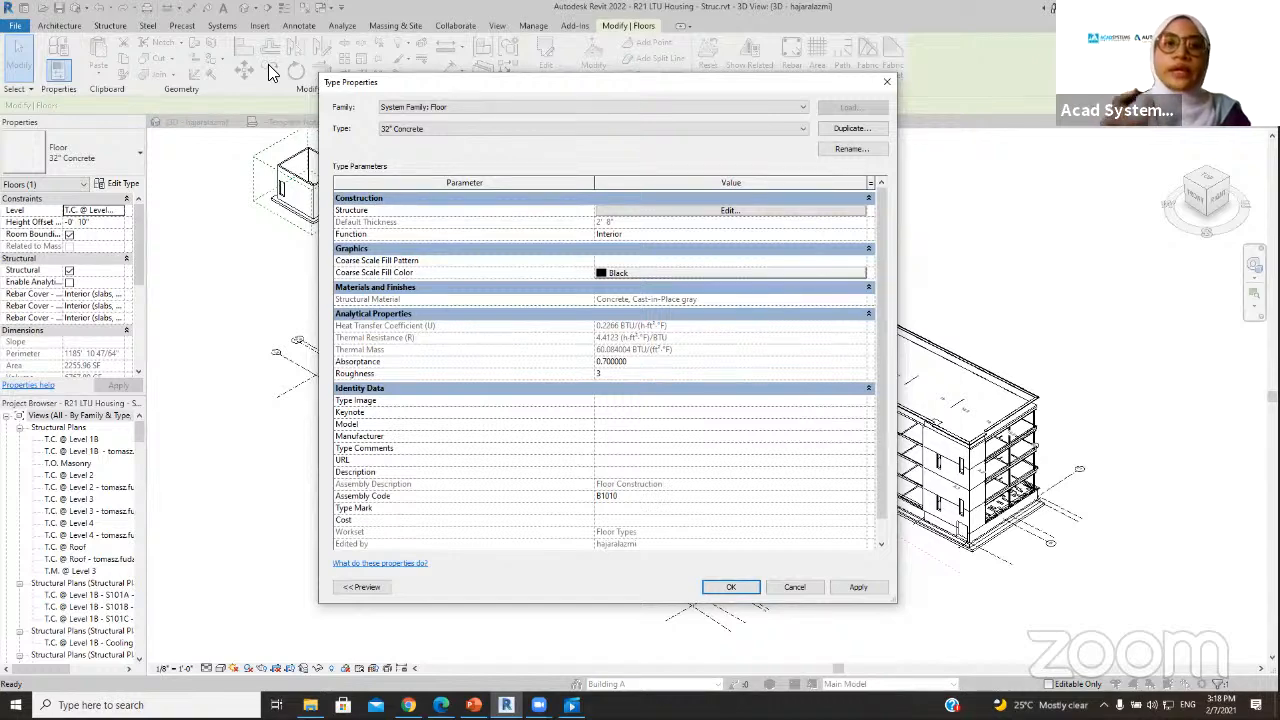
click(731, 587)
- Look over the Synchronize with Central and Reload Latest commands and deselect the floor
click(455, 25)
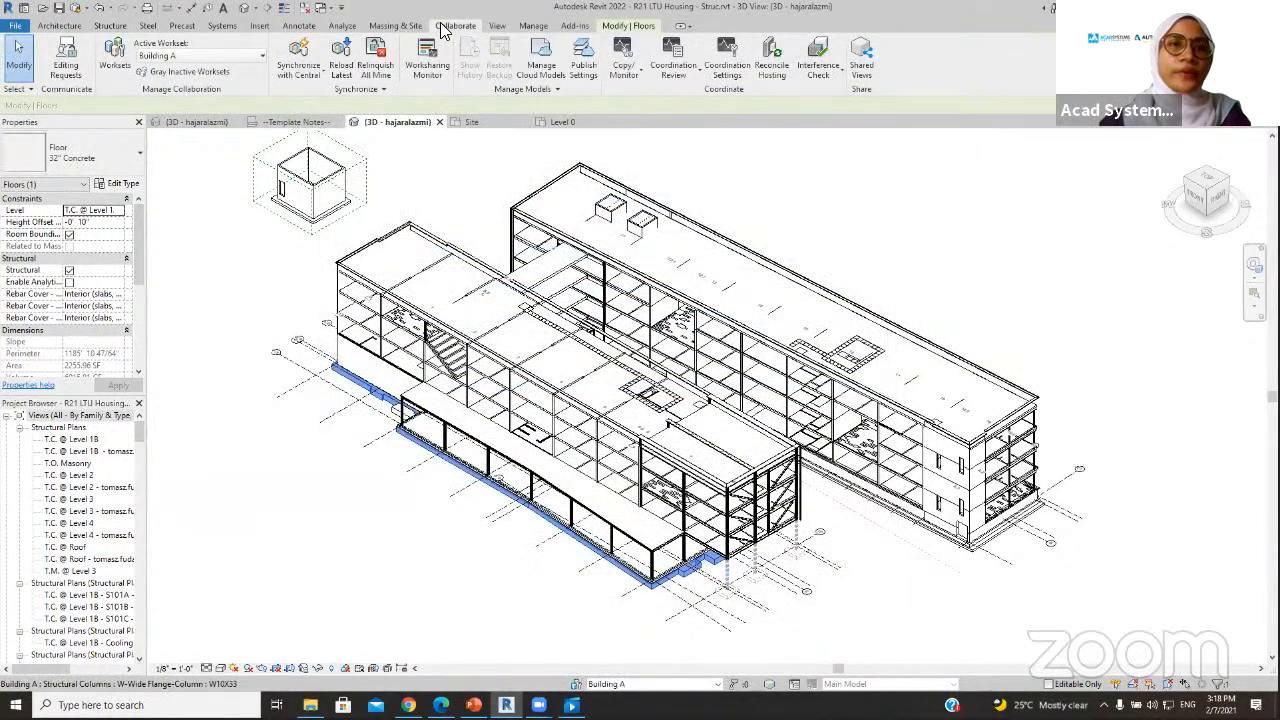
click(299, 72)
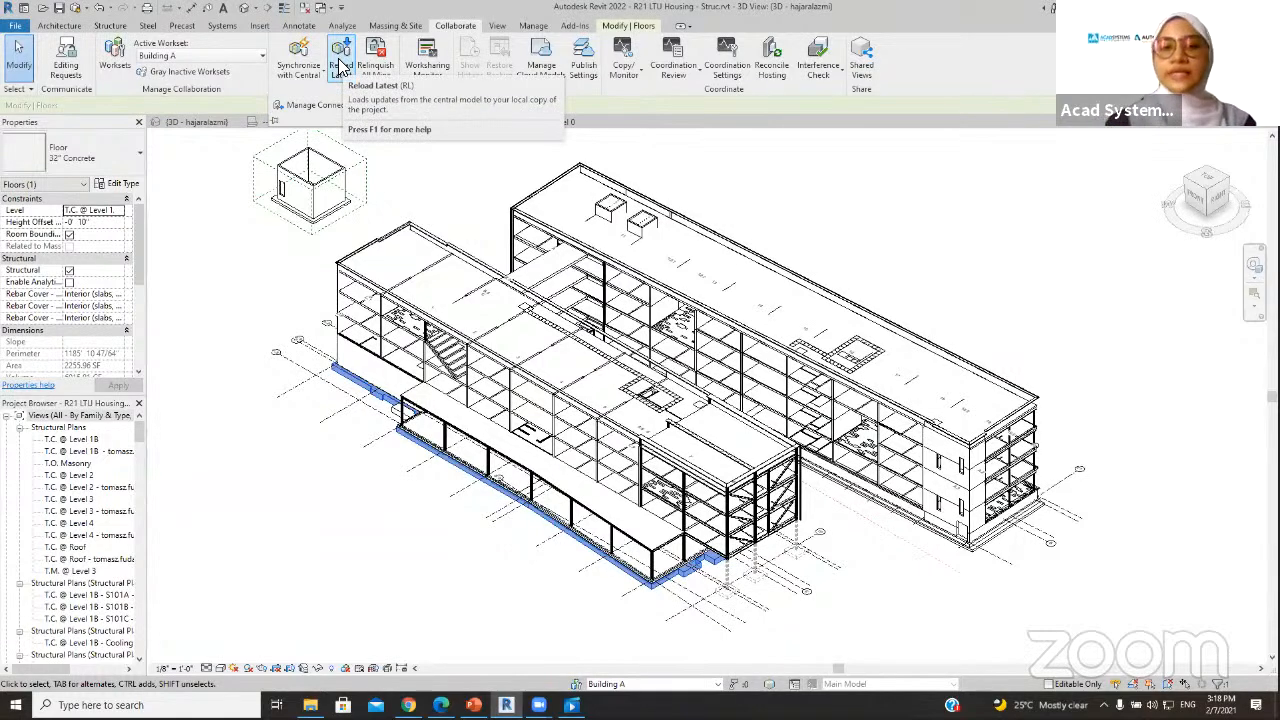
click(235, 297)
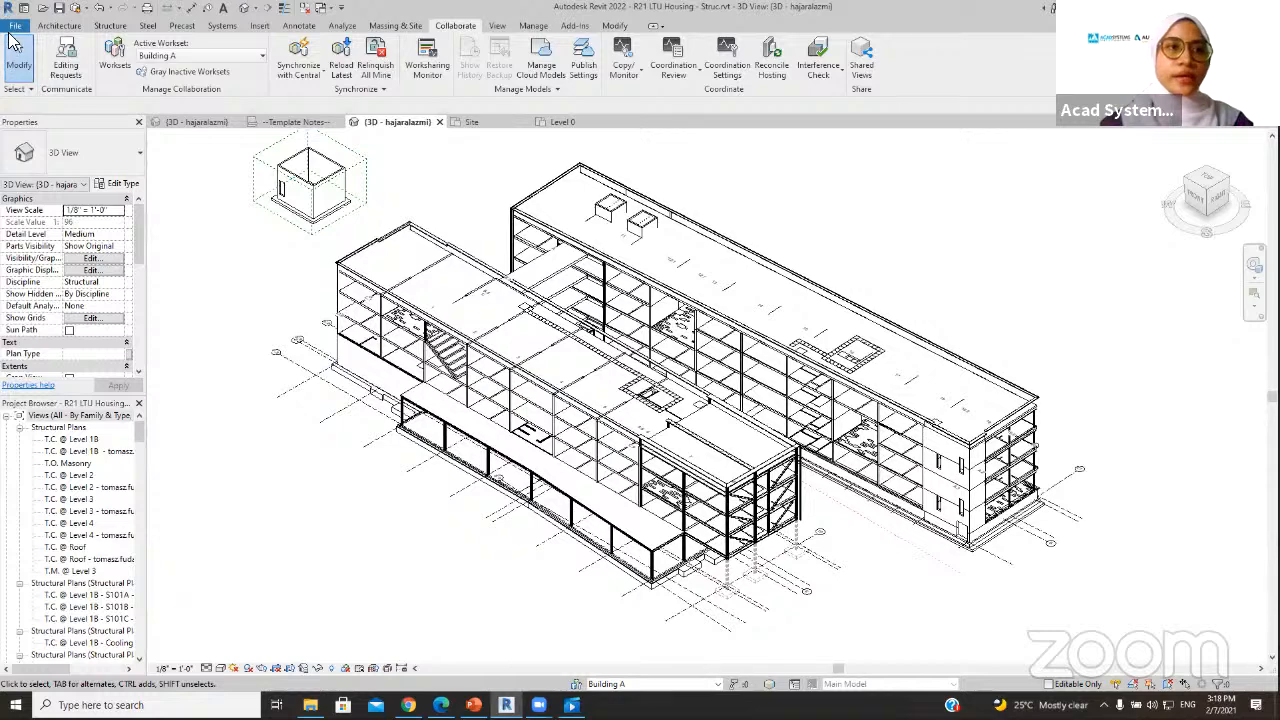
- Examine the workset opening options for the R21 LTU Housing - Struc cloud model in the Structure folder of Autodesk Docs
click(14, 26)
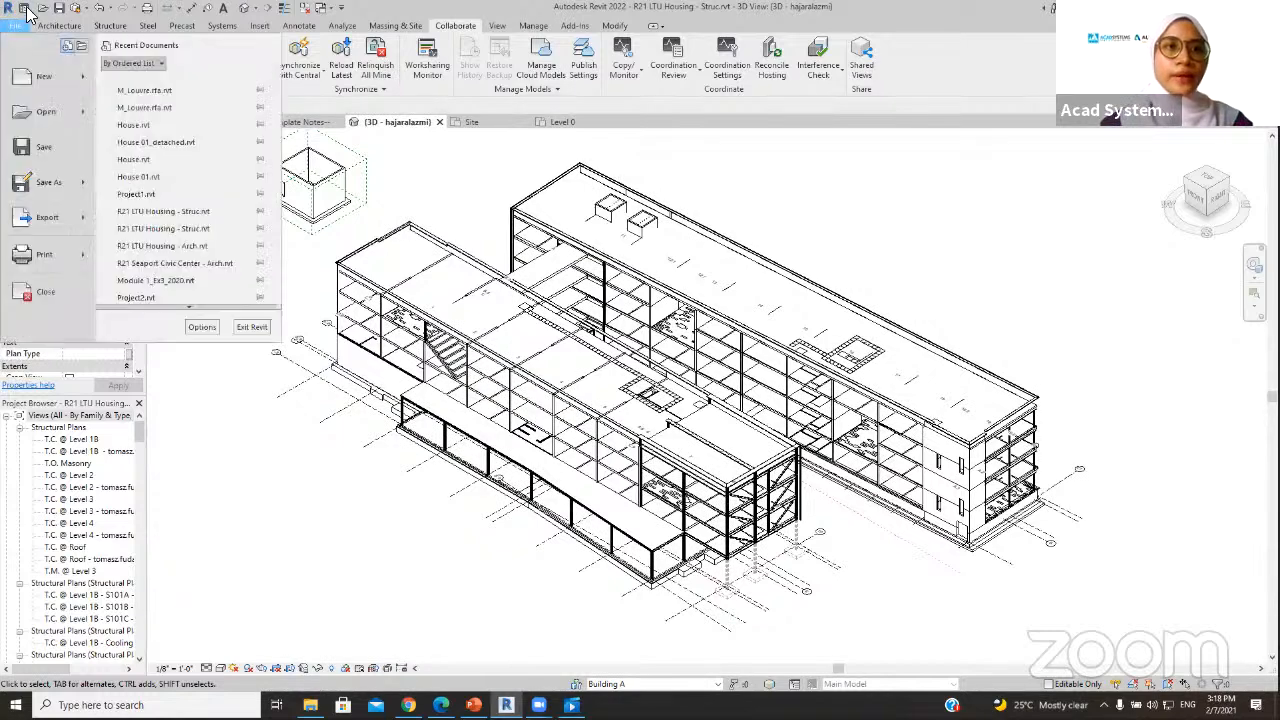
click(24, 9)
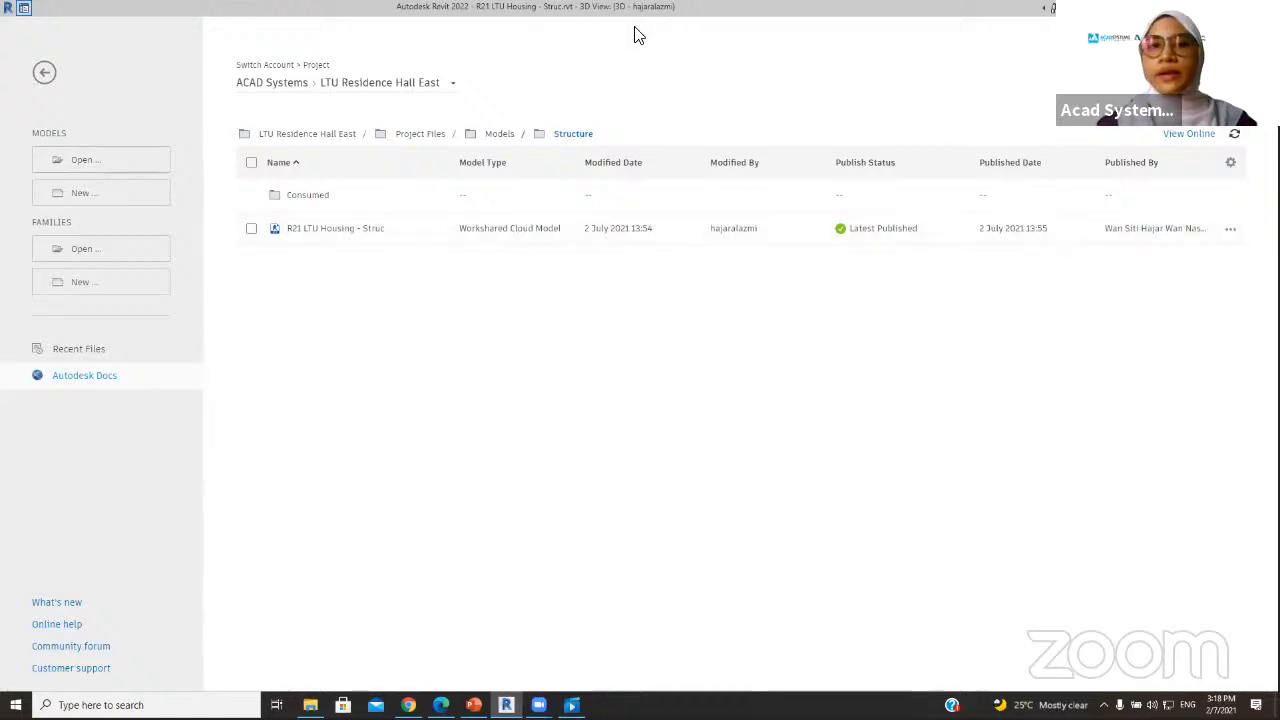
click(1230, 230)
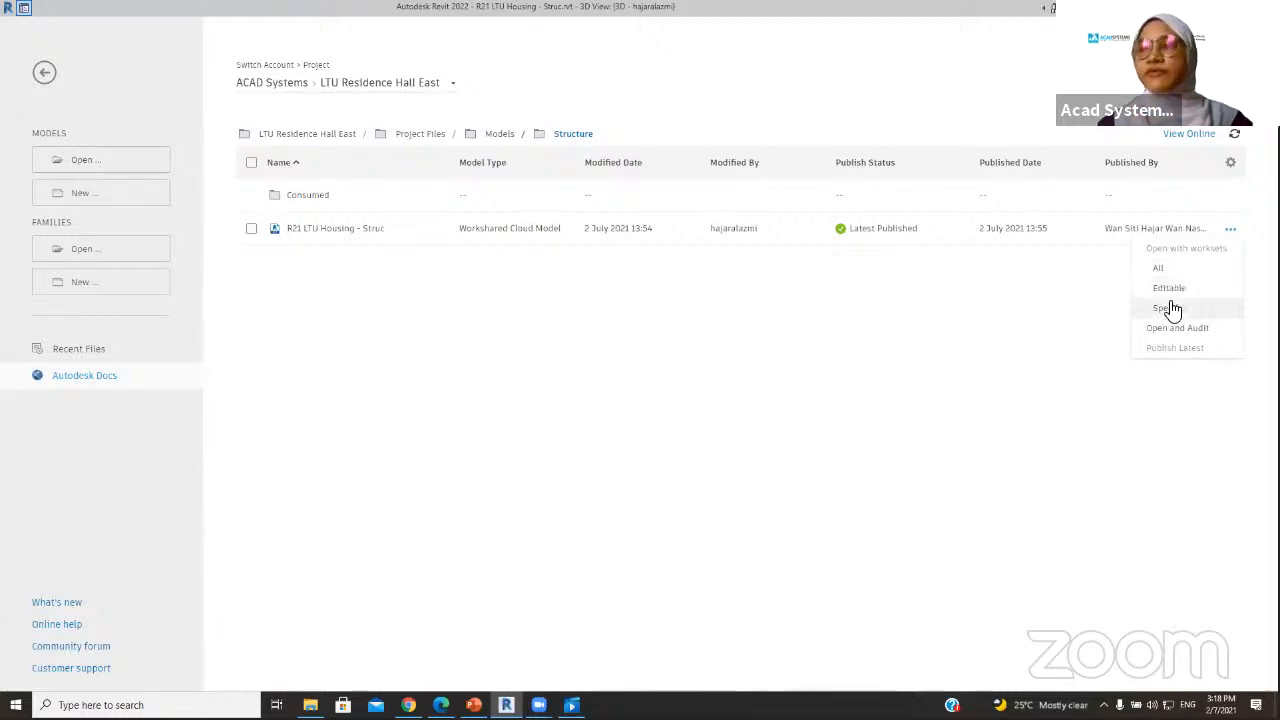
click(958, 322)
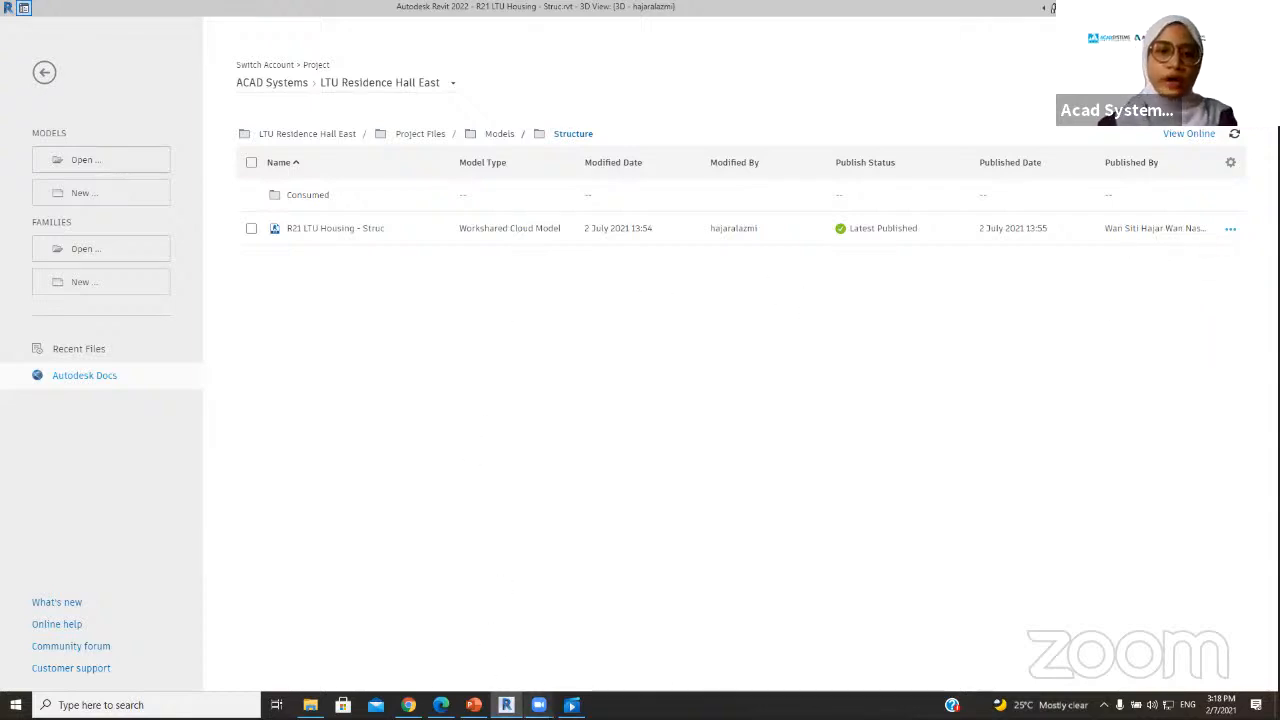
- Switch to PowerPoint, show the slide thumbnails and view the Design Collaboration workflow slide
mouse_move(473, 705)
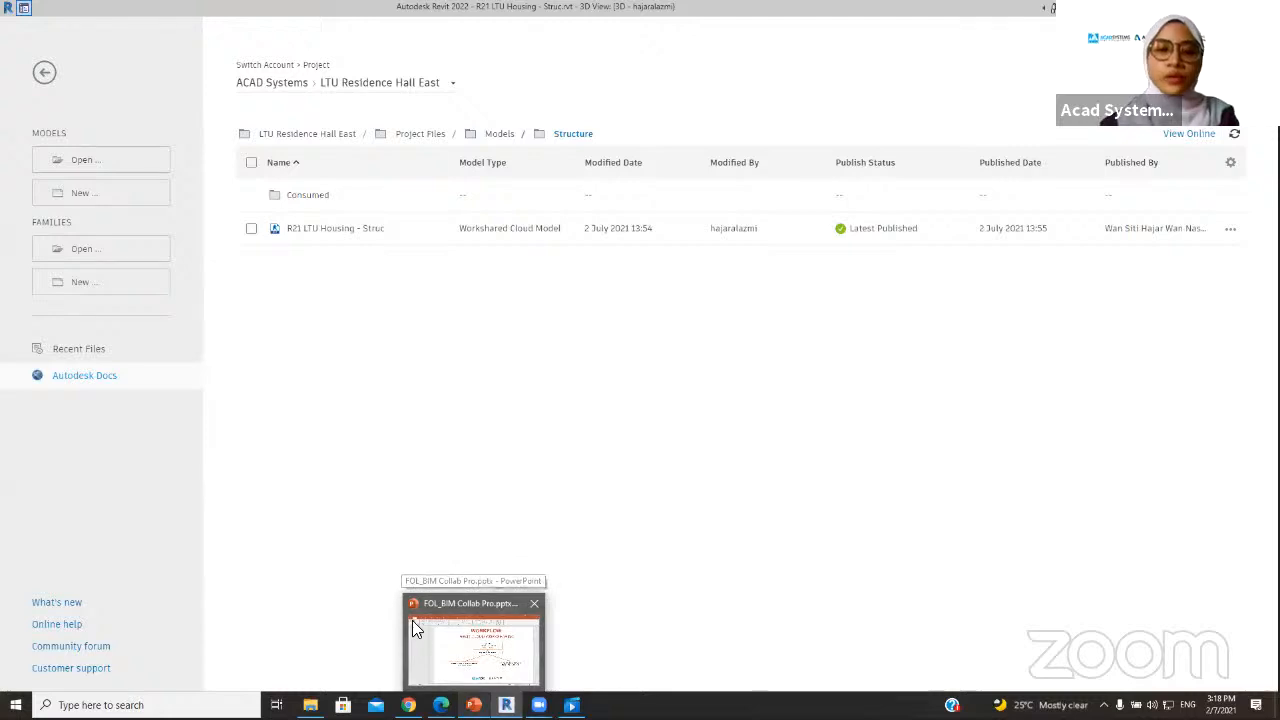
click(456, 630)
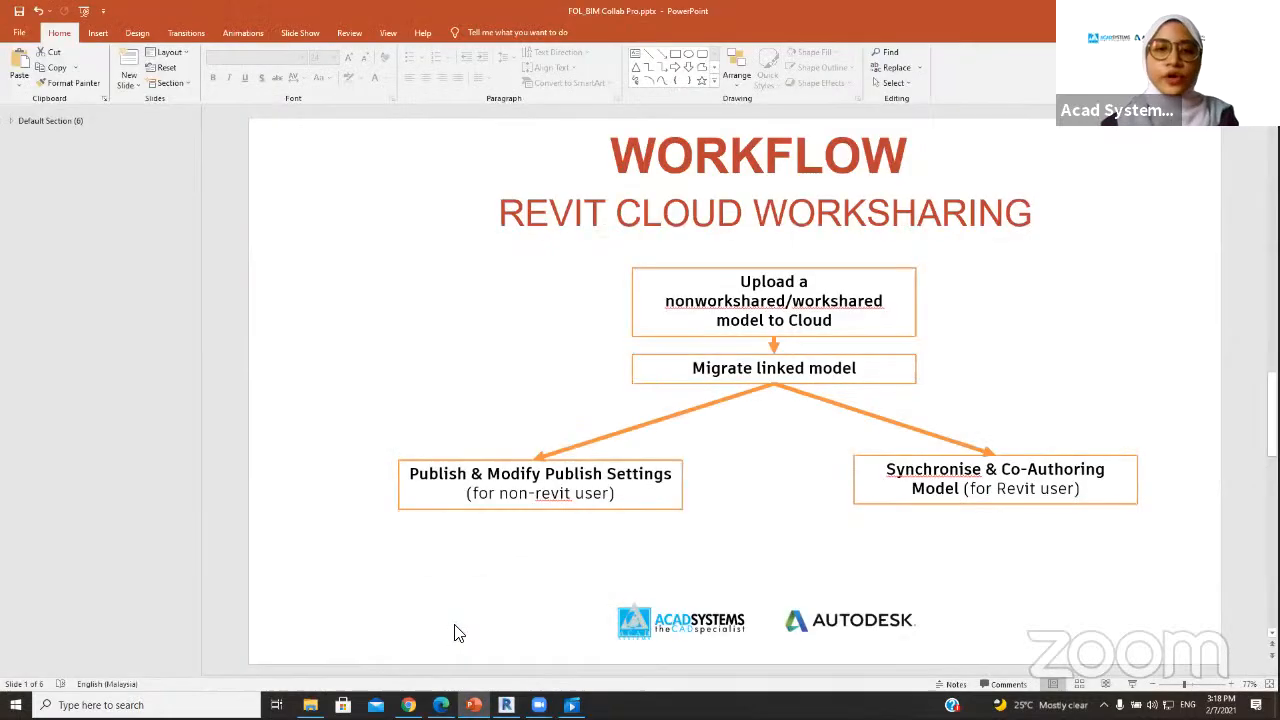
click(7, 116)
key(Down)
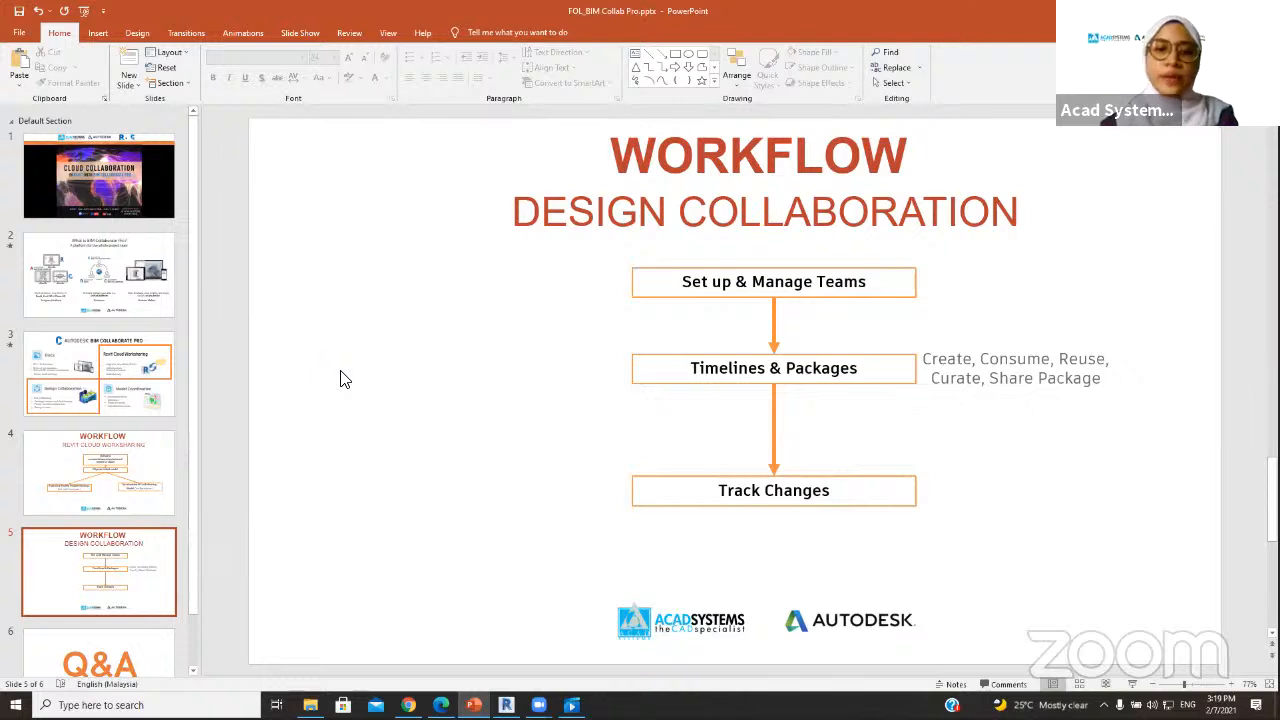
- In the browser, add a team named Civil to LTU Residence Hall East's Design Collaboration settings and open its project folder in Docs
mouse_move(506, 705)
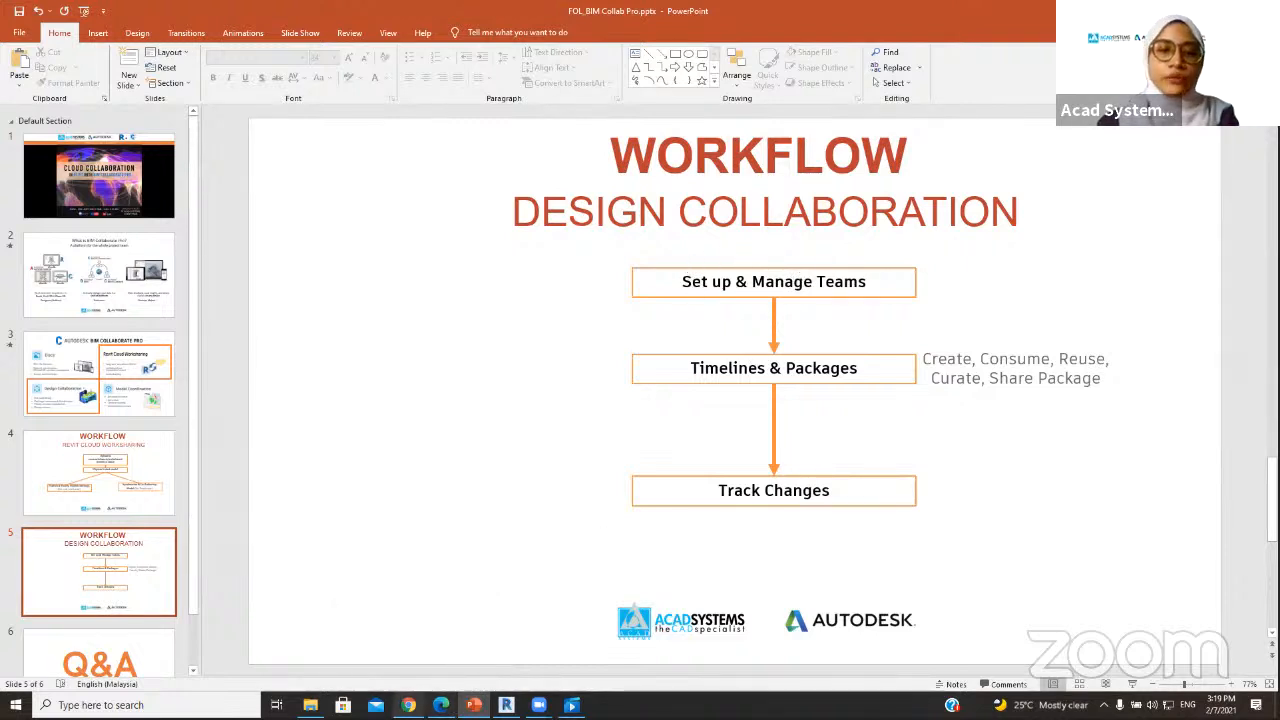
click(408, 705)
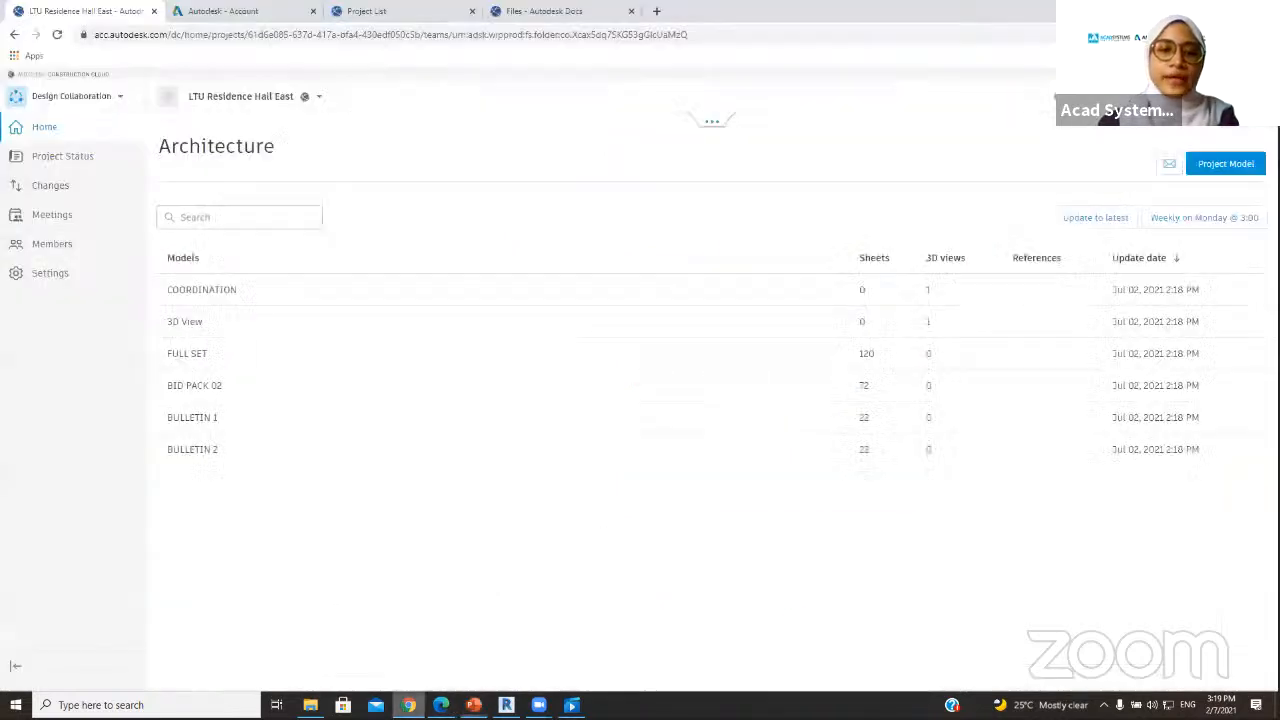
click(88, 97)
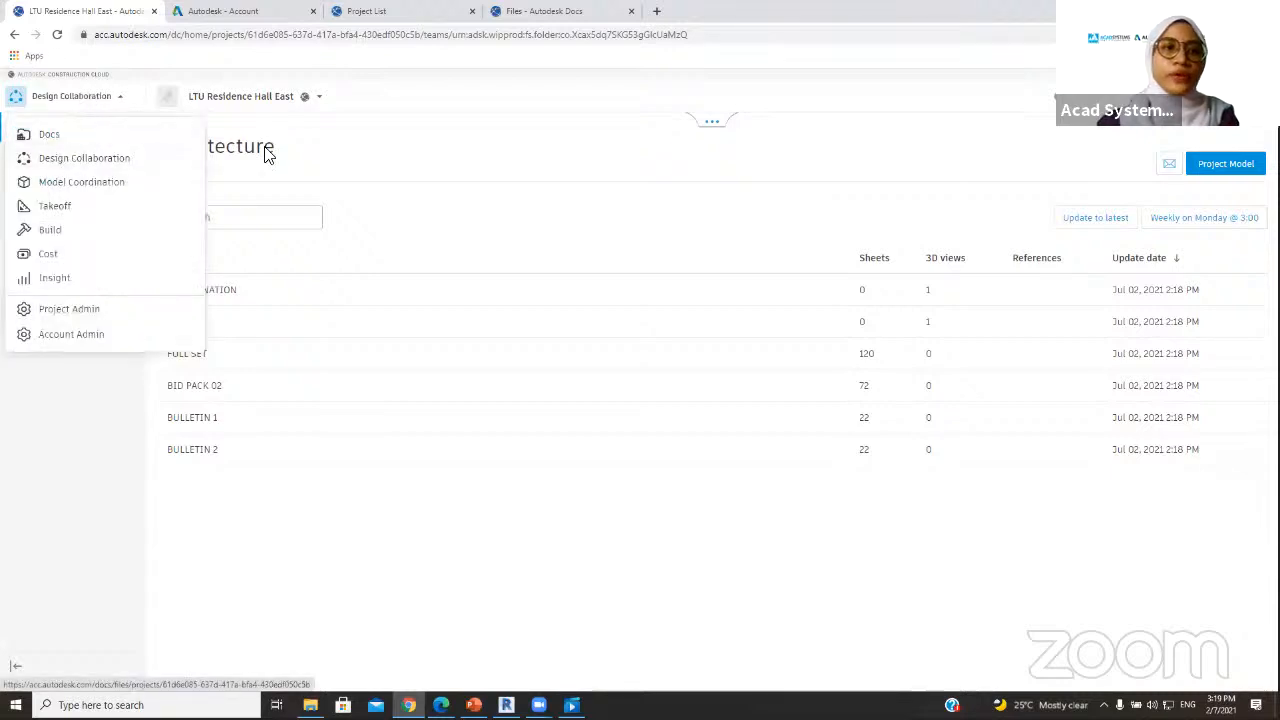
click(313, 168)
click(104, 284)
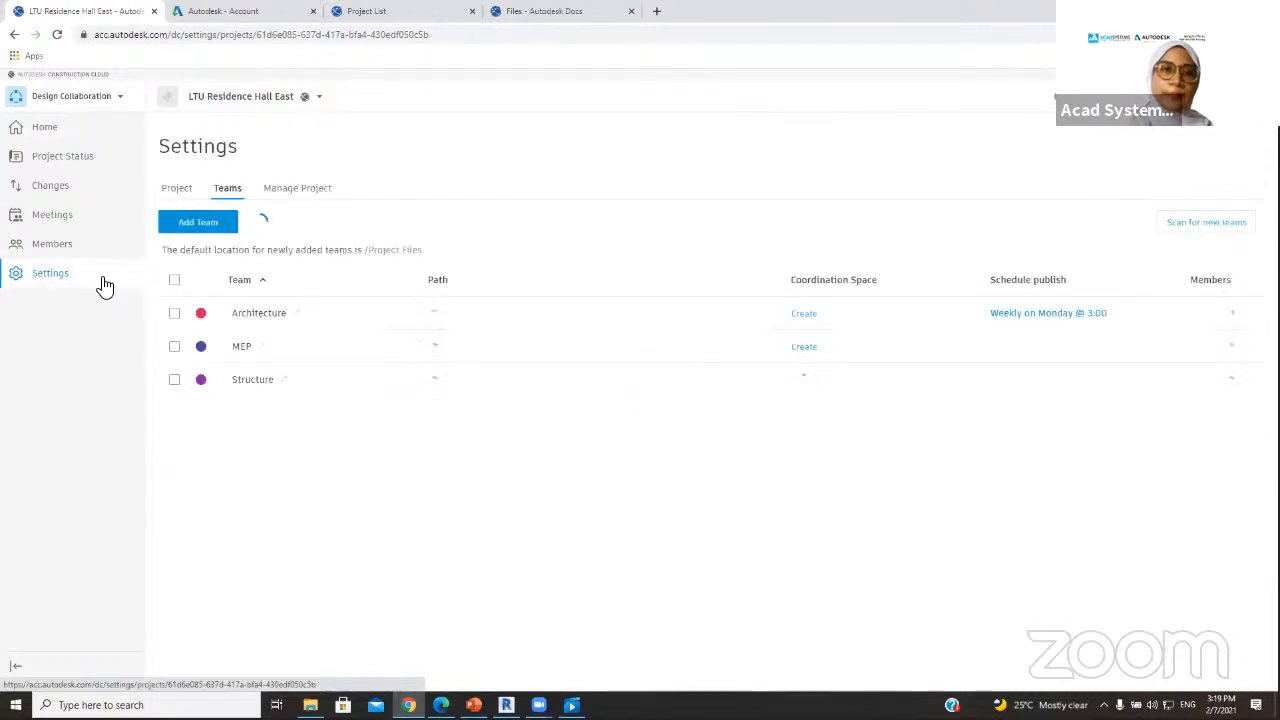
click(208, 215)
click(496, 263)
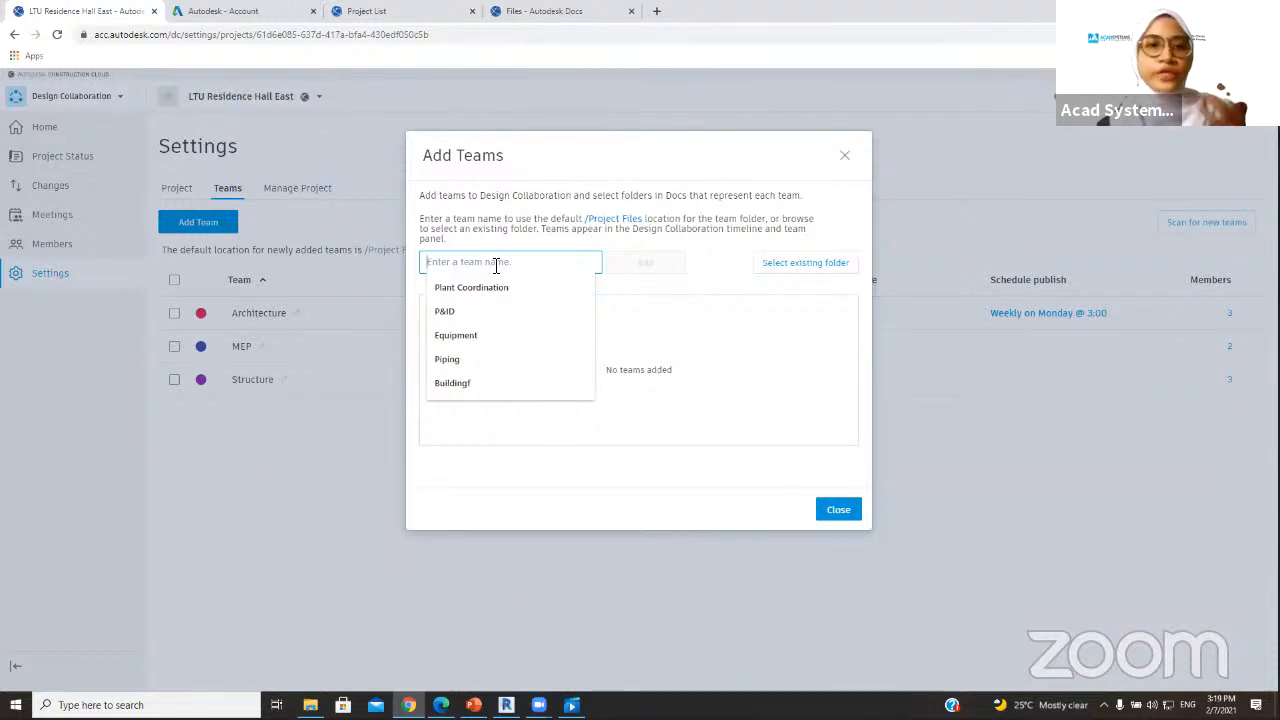
text(Civil)
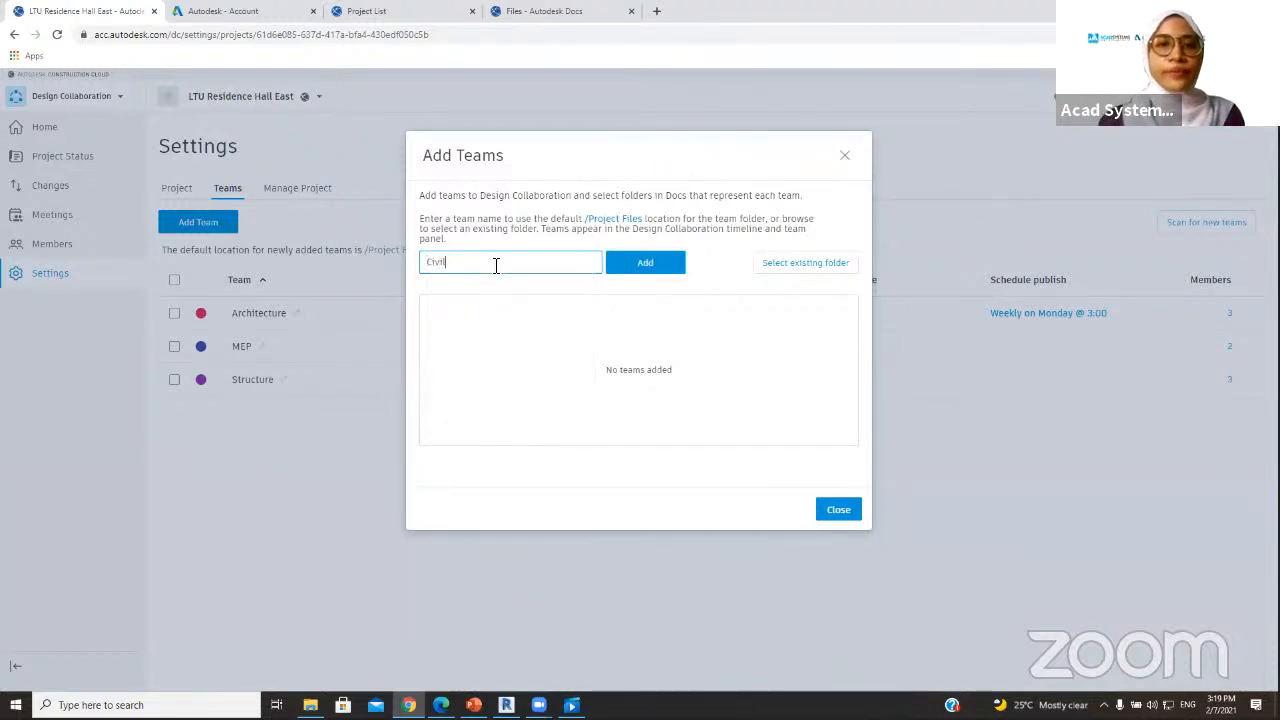
click(652, 265)
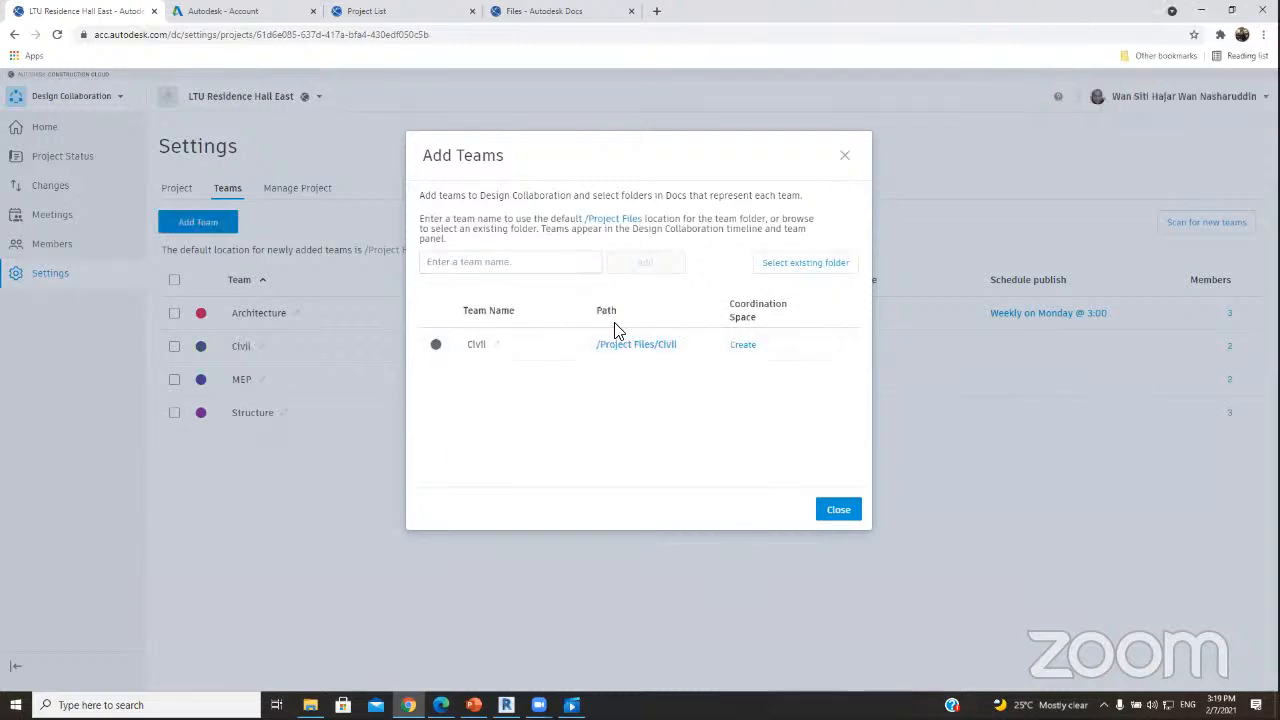
click(617, 348)
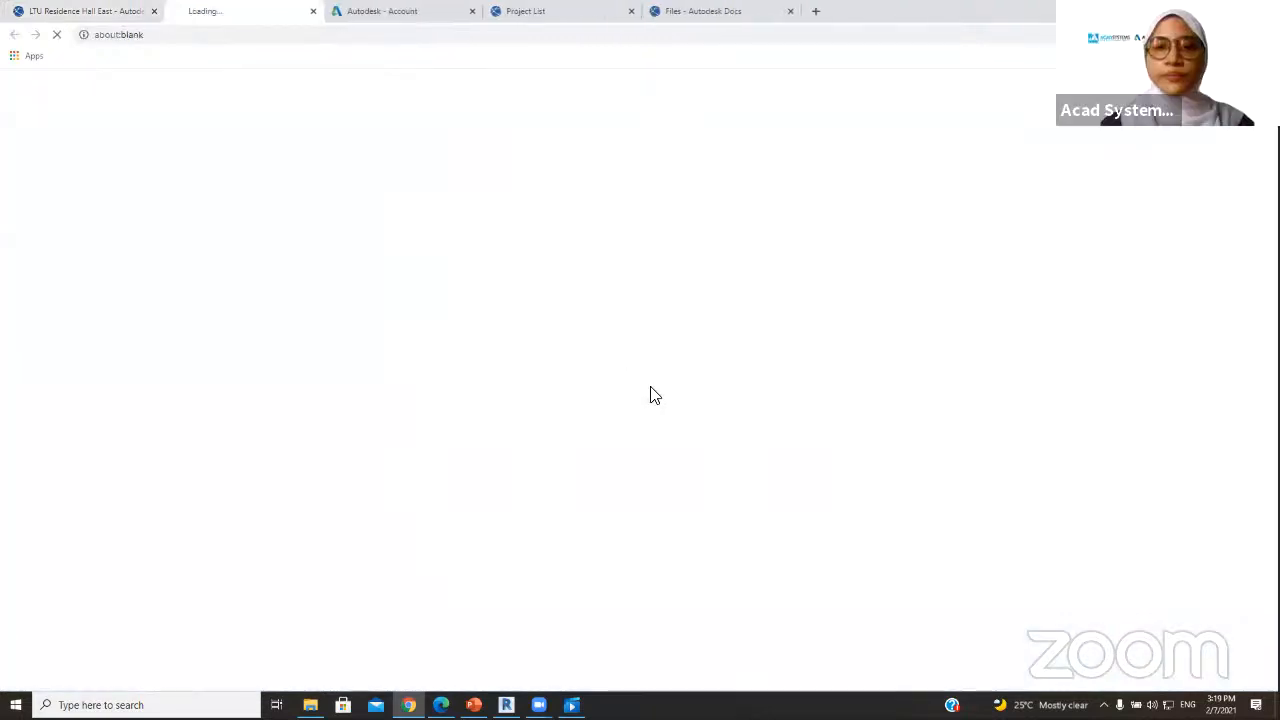
click(128, 10)
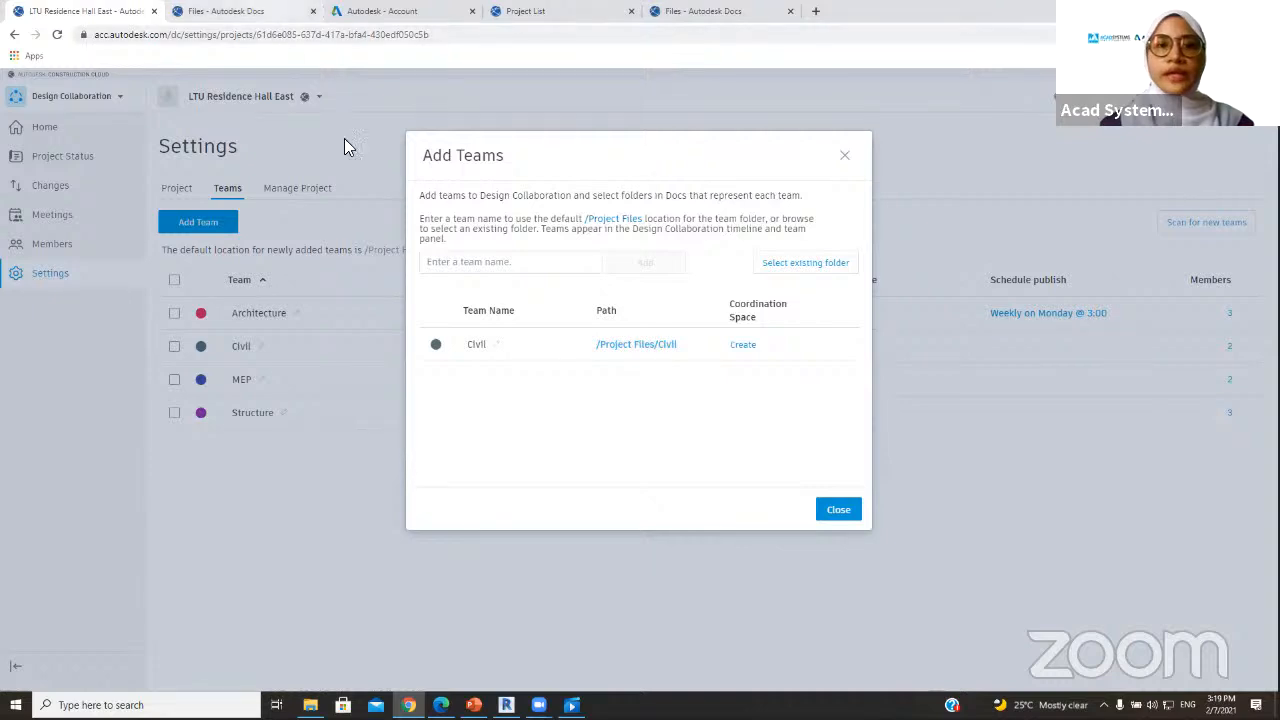
click(576, 265)
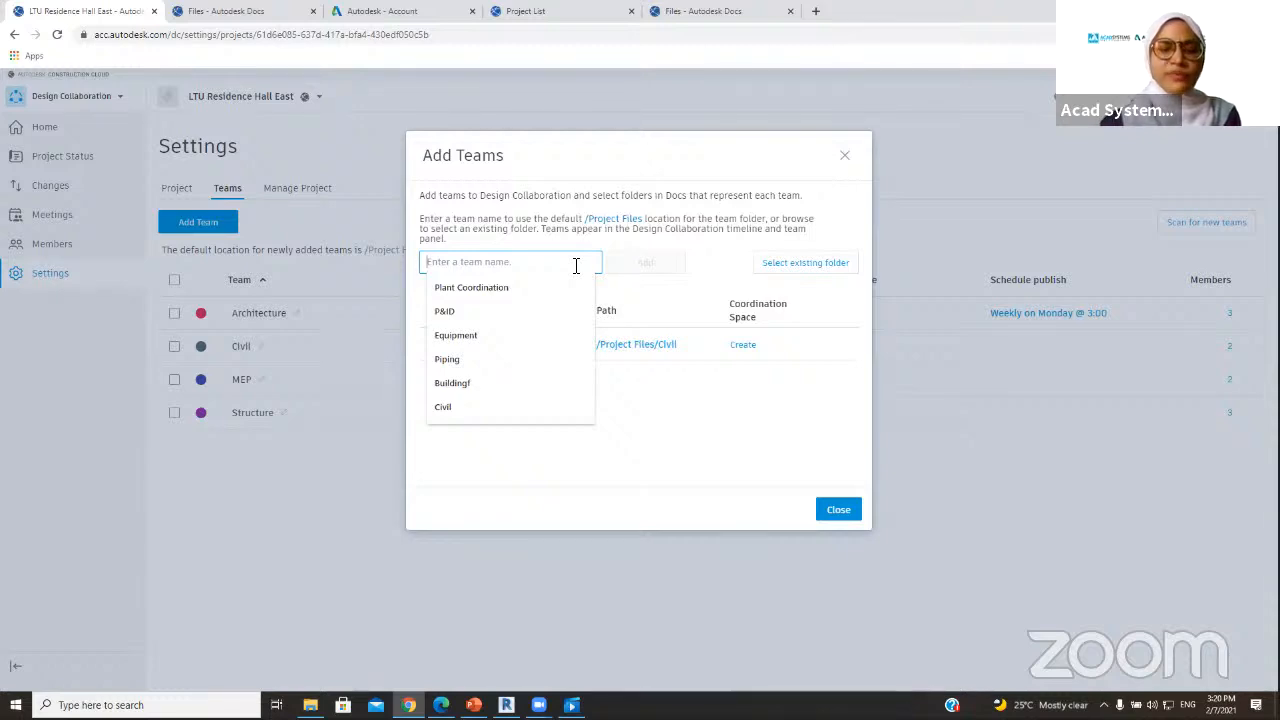
text(Land)
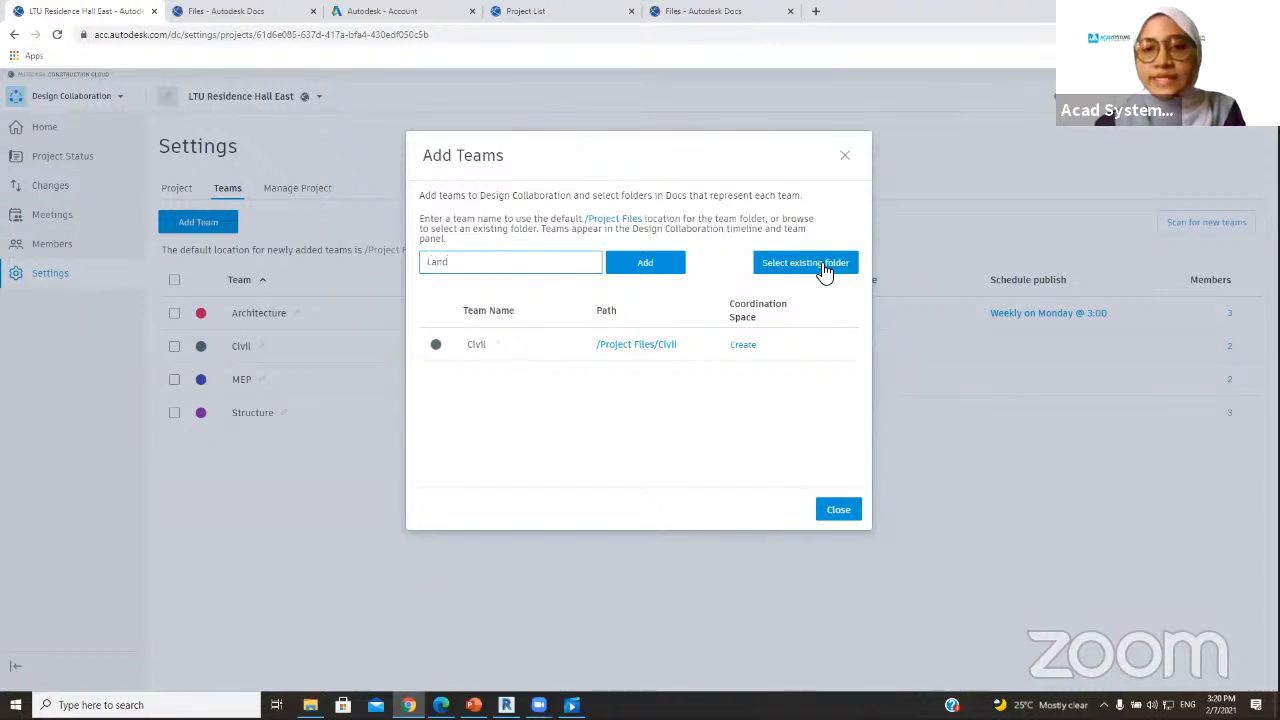
click(820, 264)
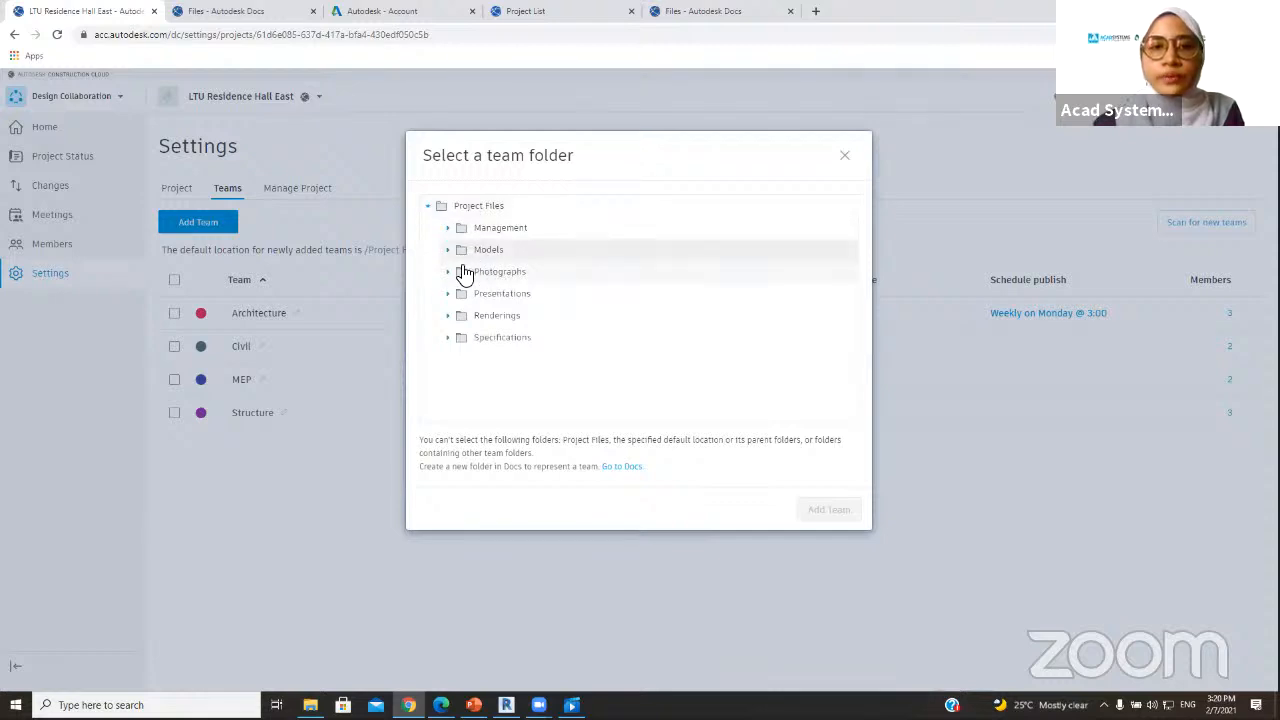
click(448, 250)
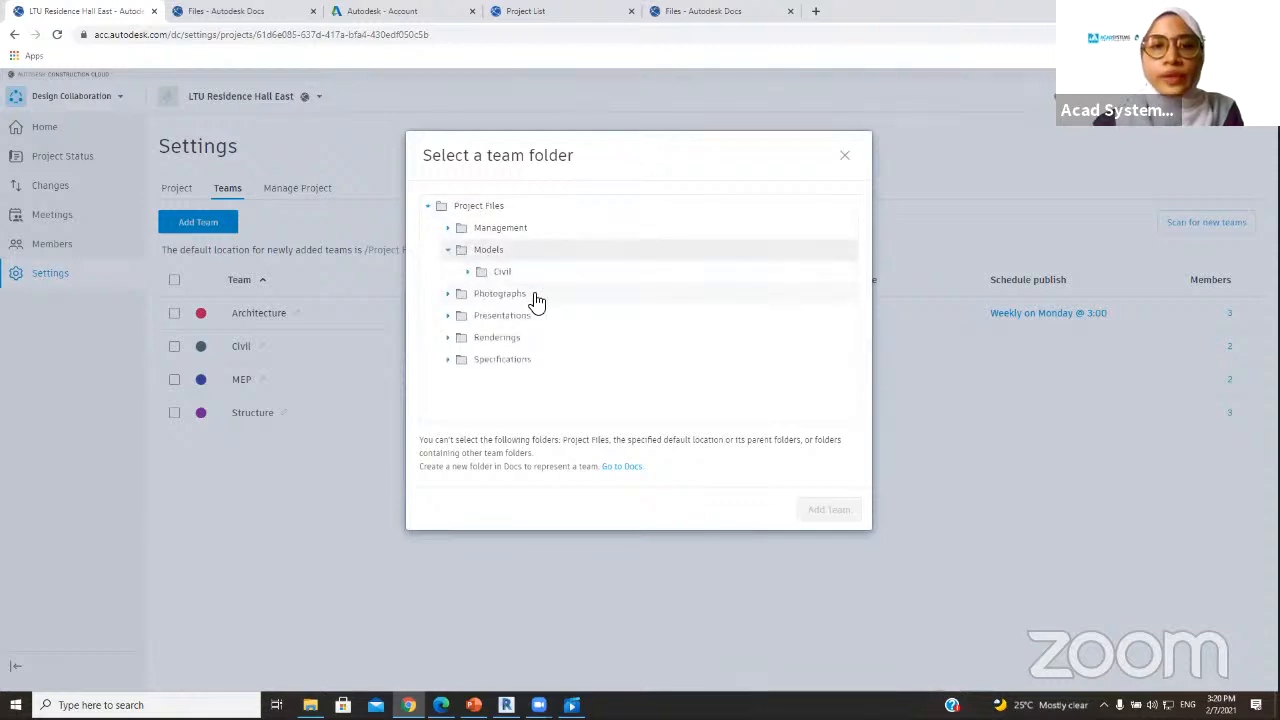
click(838, 156)
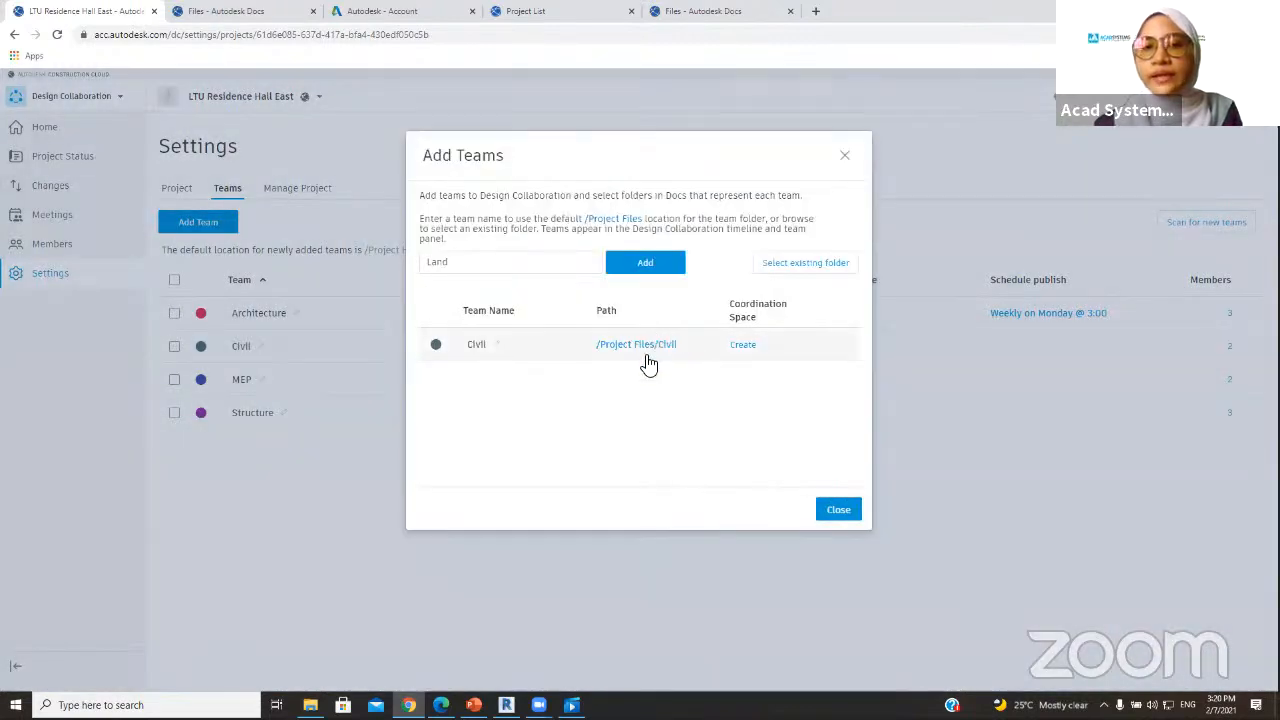
- Finish adding teams and examine the Civil team's folder and its Consumed subfolder in Docs
click(838, 511)
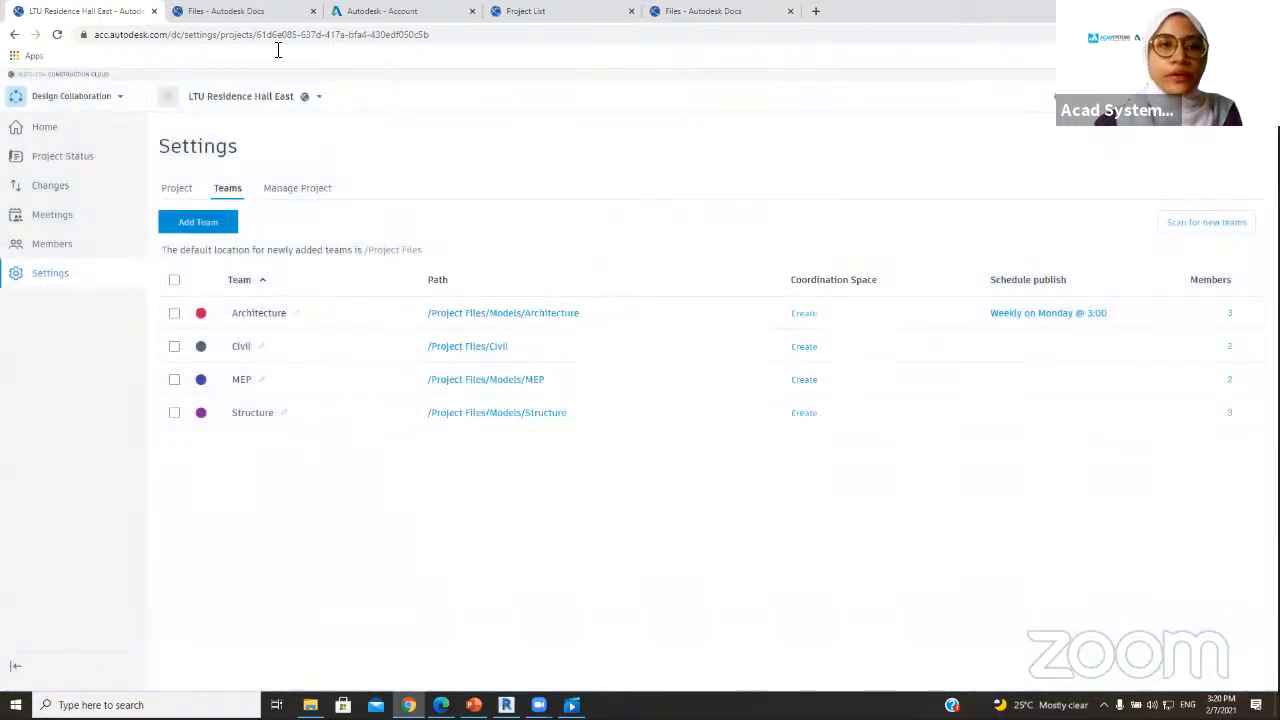
click(245, 15)
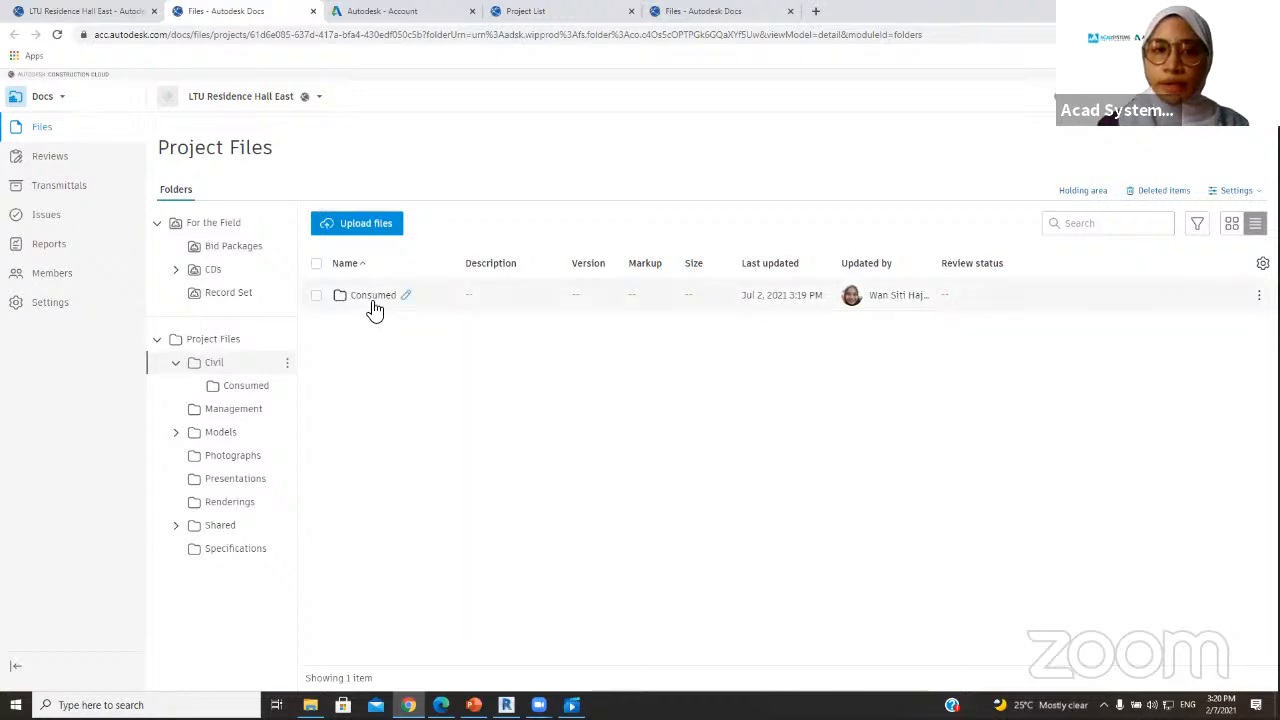
click(373, 306)
click(252, 364)
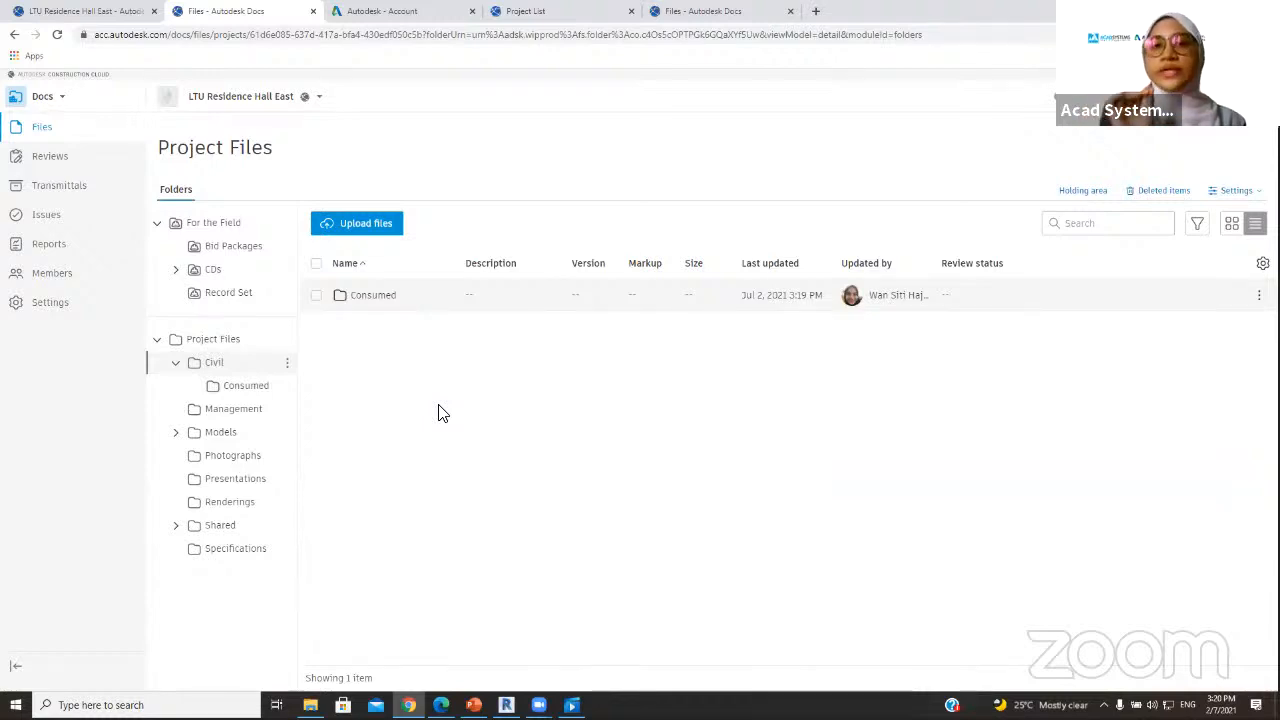
click(366, 298)
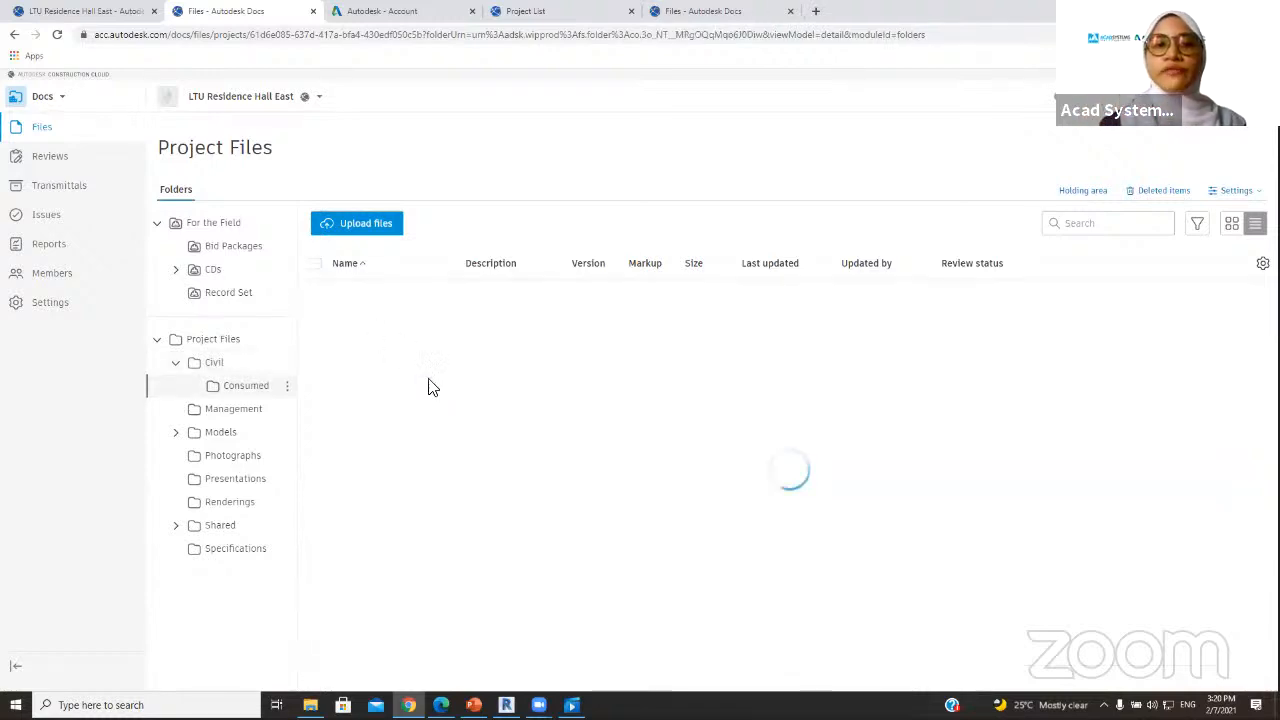
- Add the Engineer role to the MEP team's members with the Manage permission level in the Design Collaboration team settings
click(80, 11)
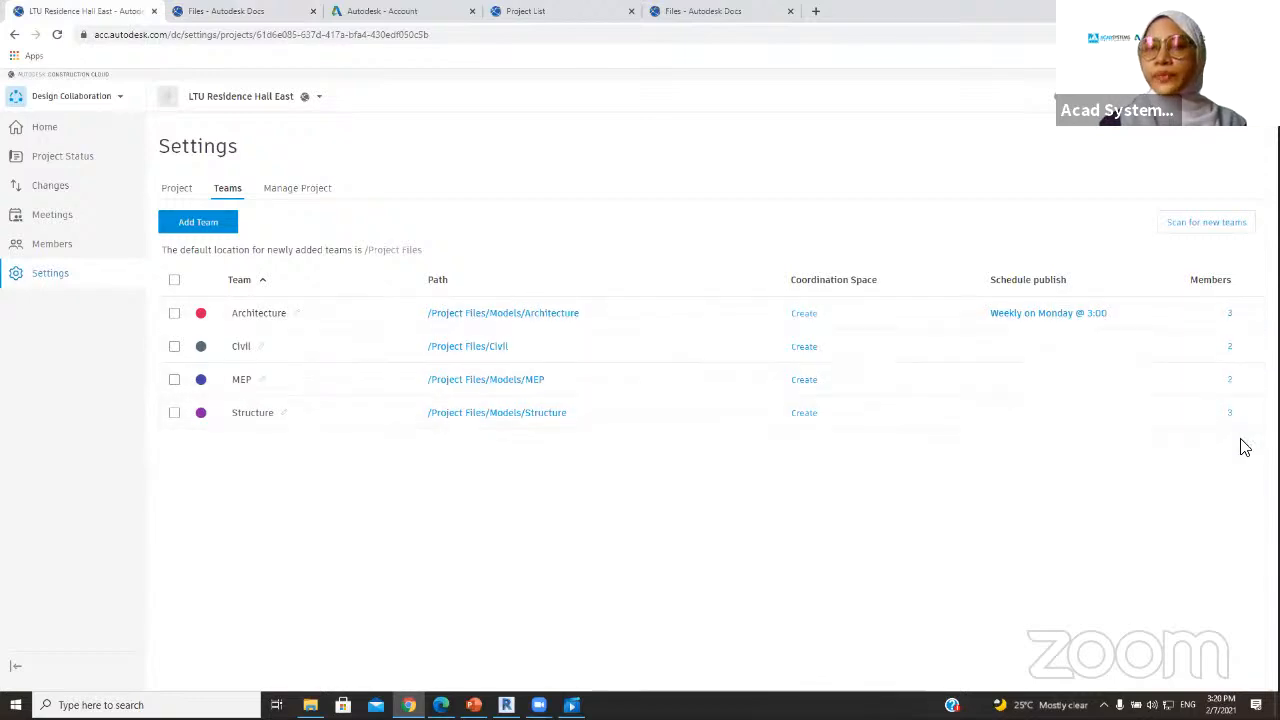
click(1230, 380)
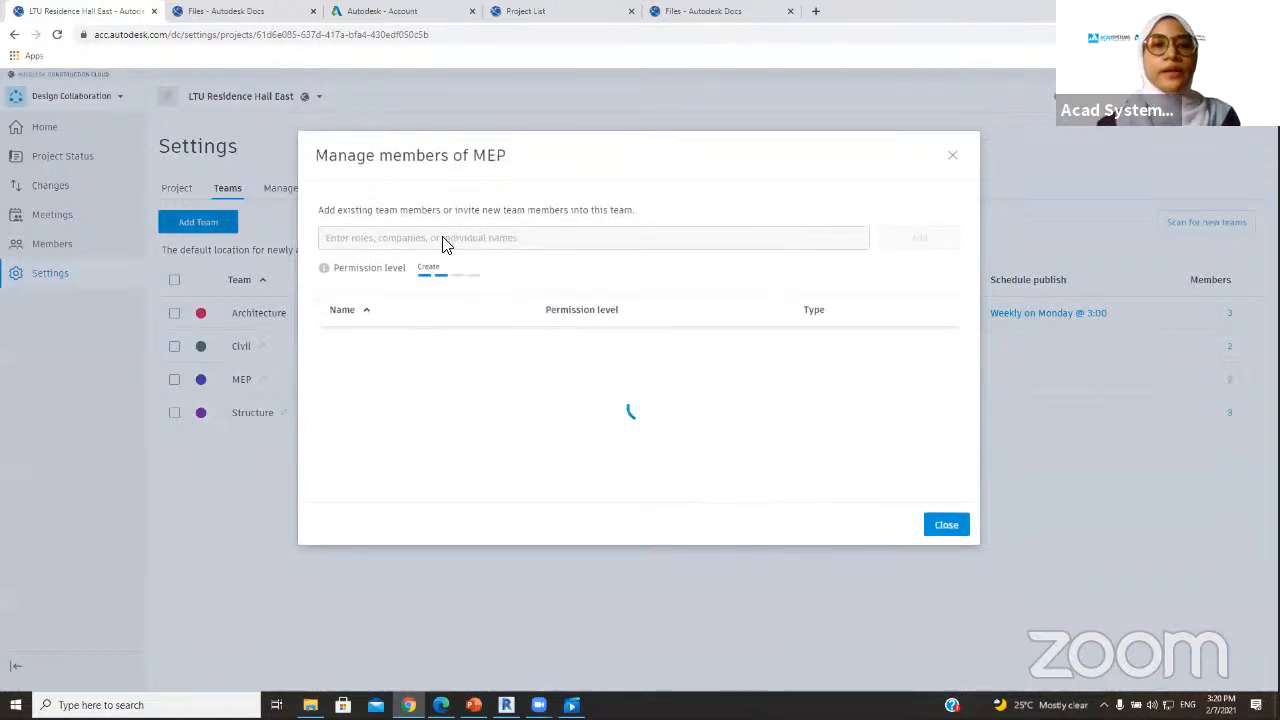
click(448, 240)
text(engineer)
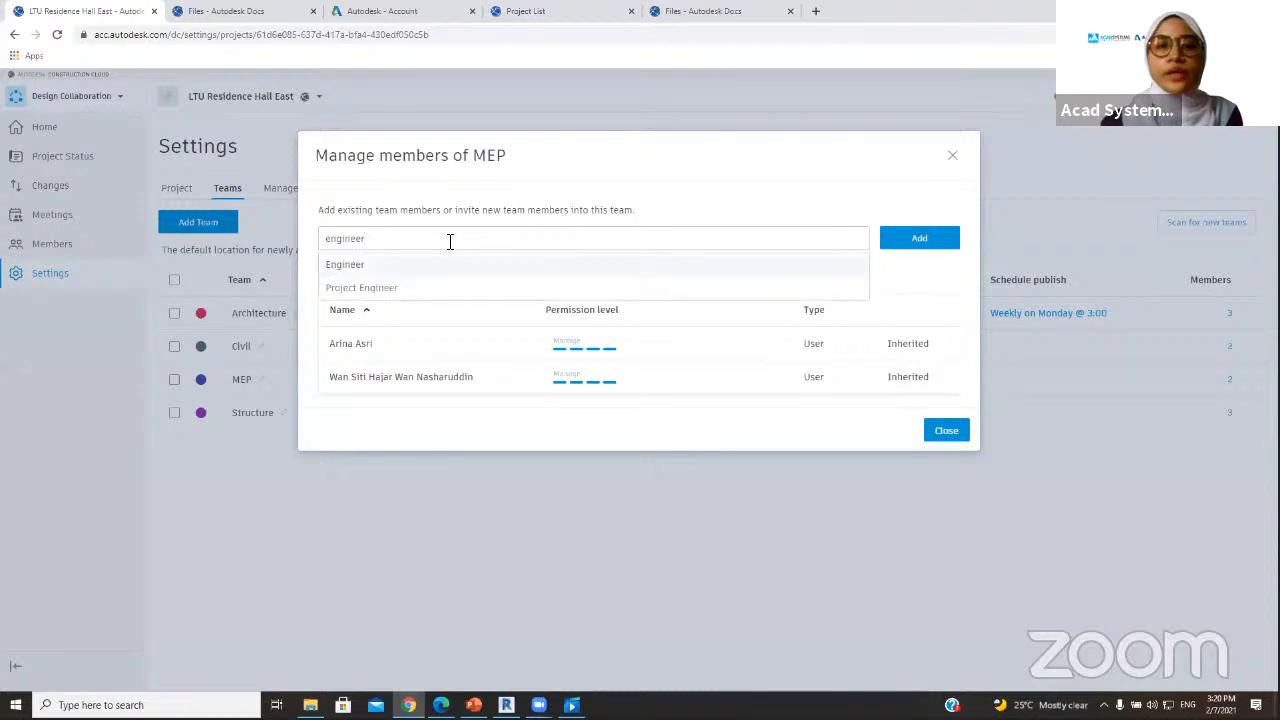
click(382, 266)
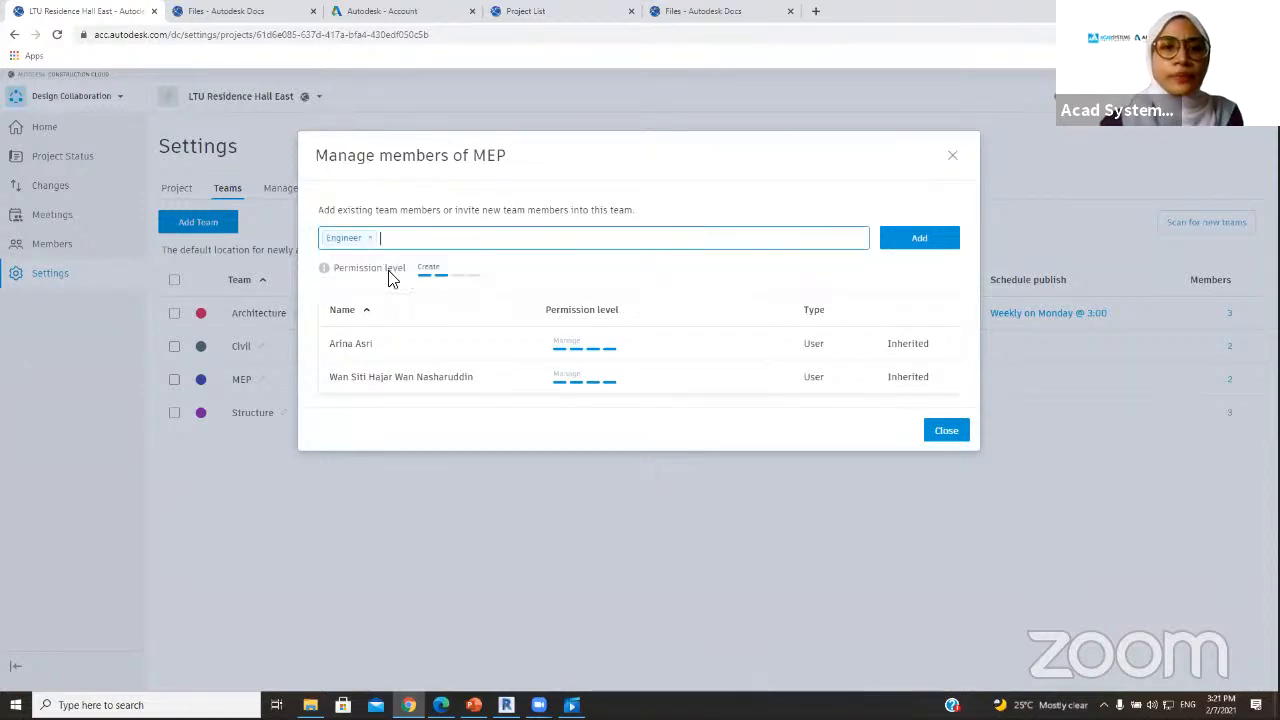
click(469, 280)
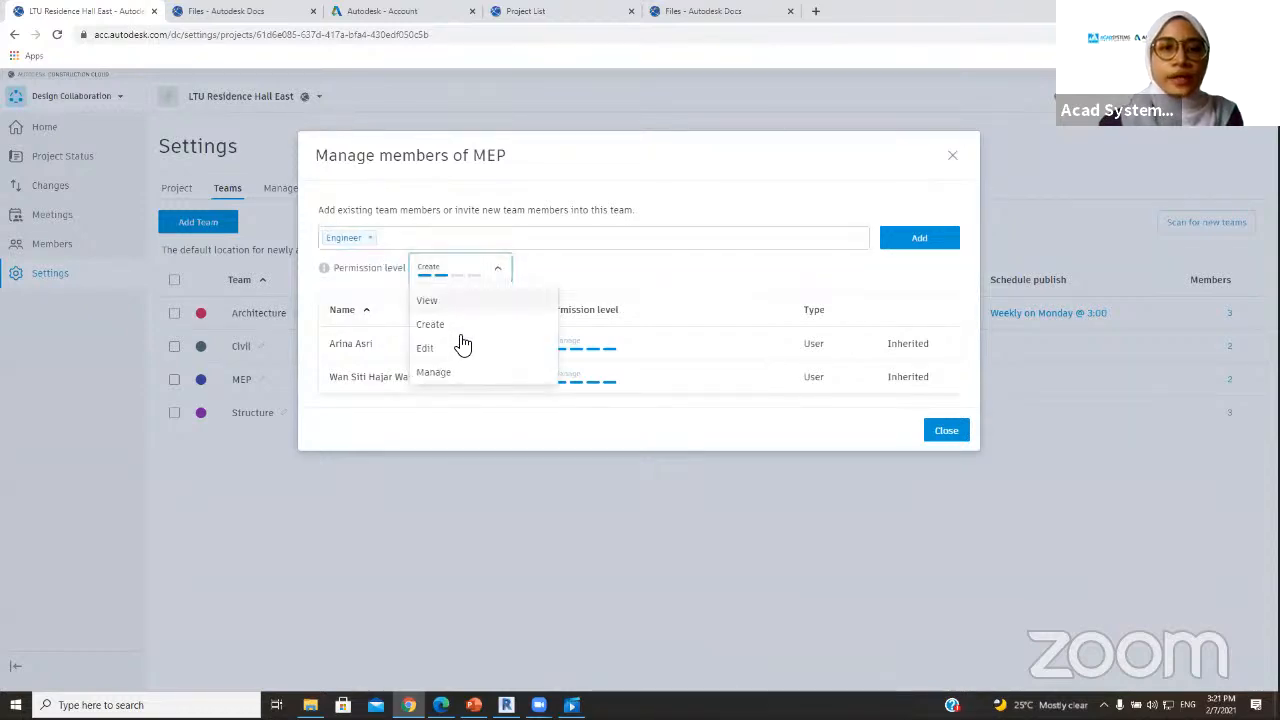
click(452, 372)
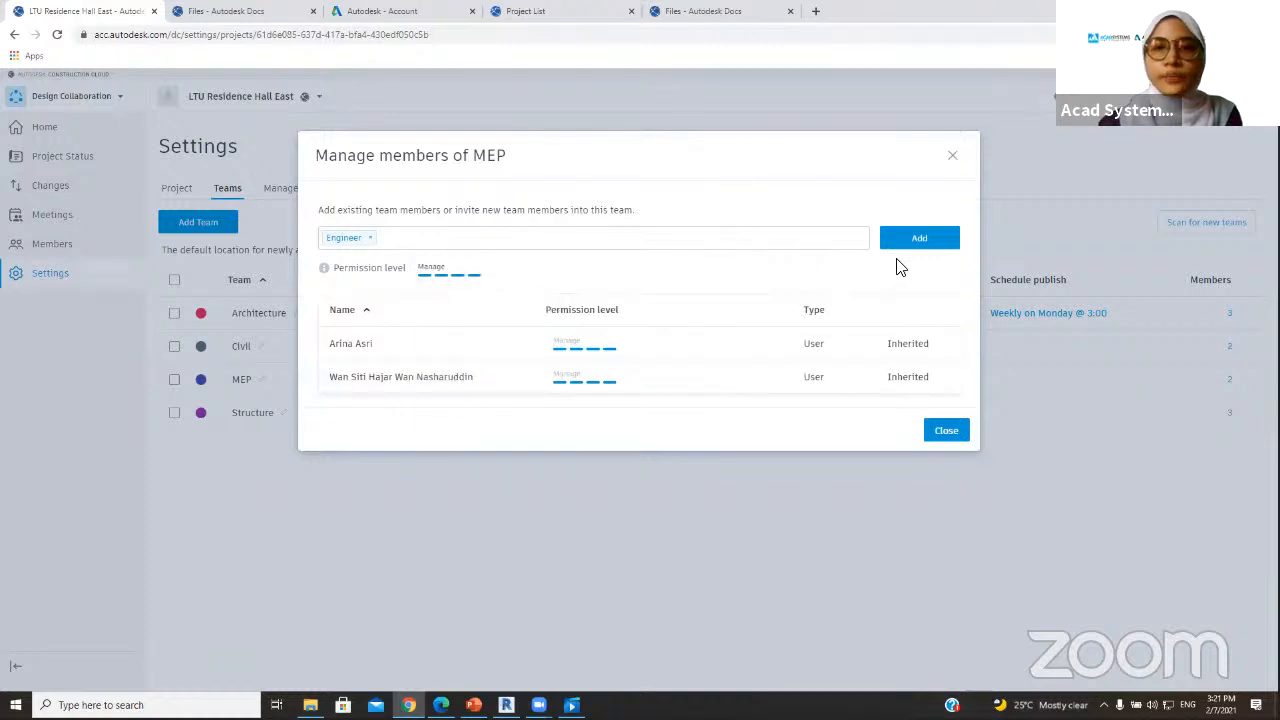
click(934, 254)
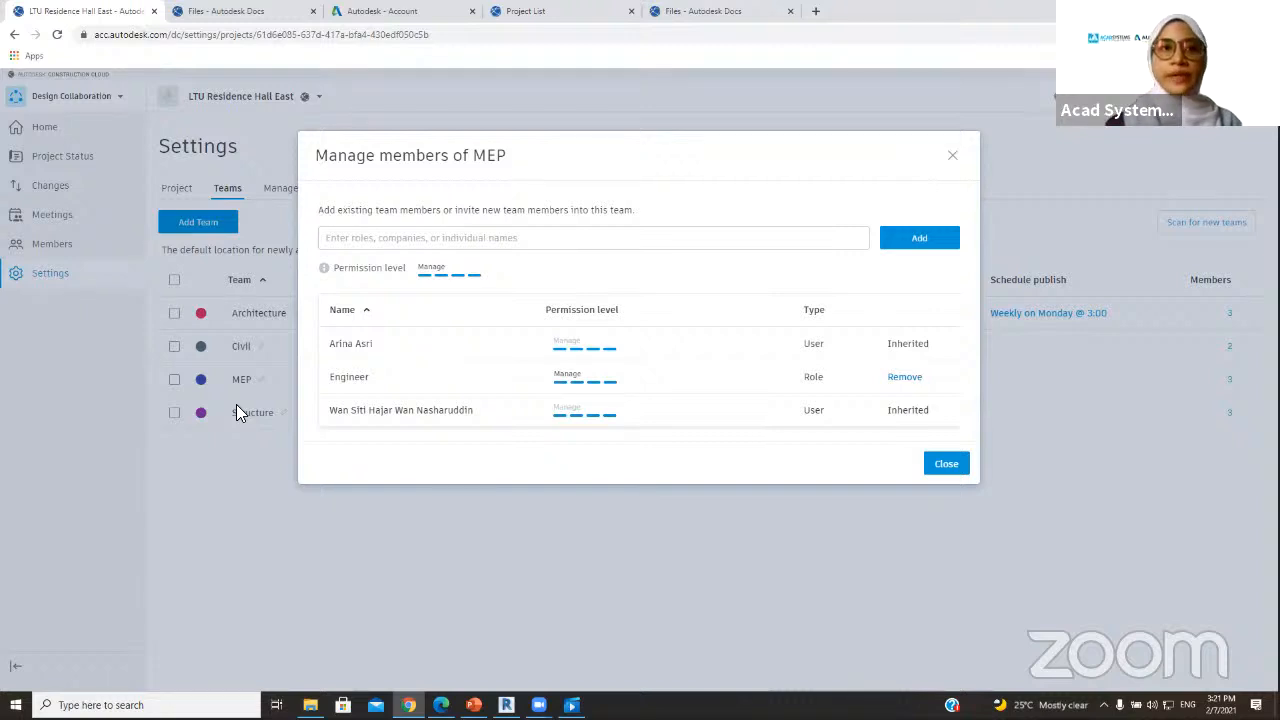
click(948, 466)
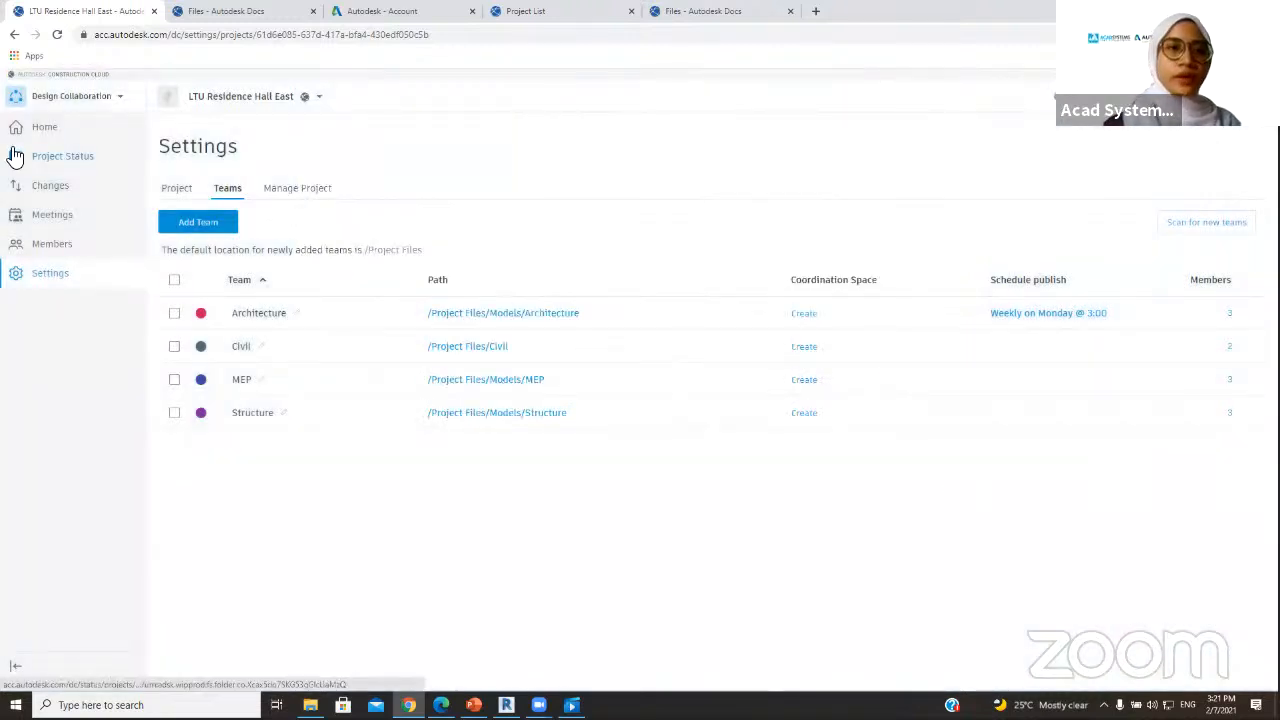
- Review the project's member list in Design Collaboration and return to the Architecture team's home page
click(52, 244)
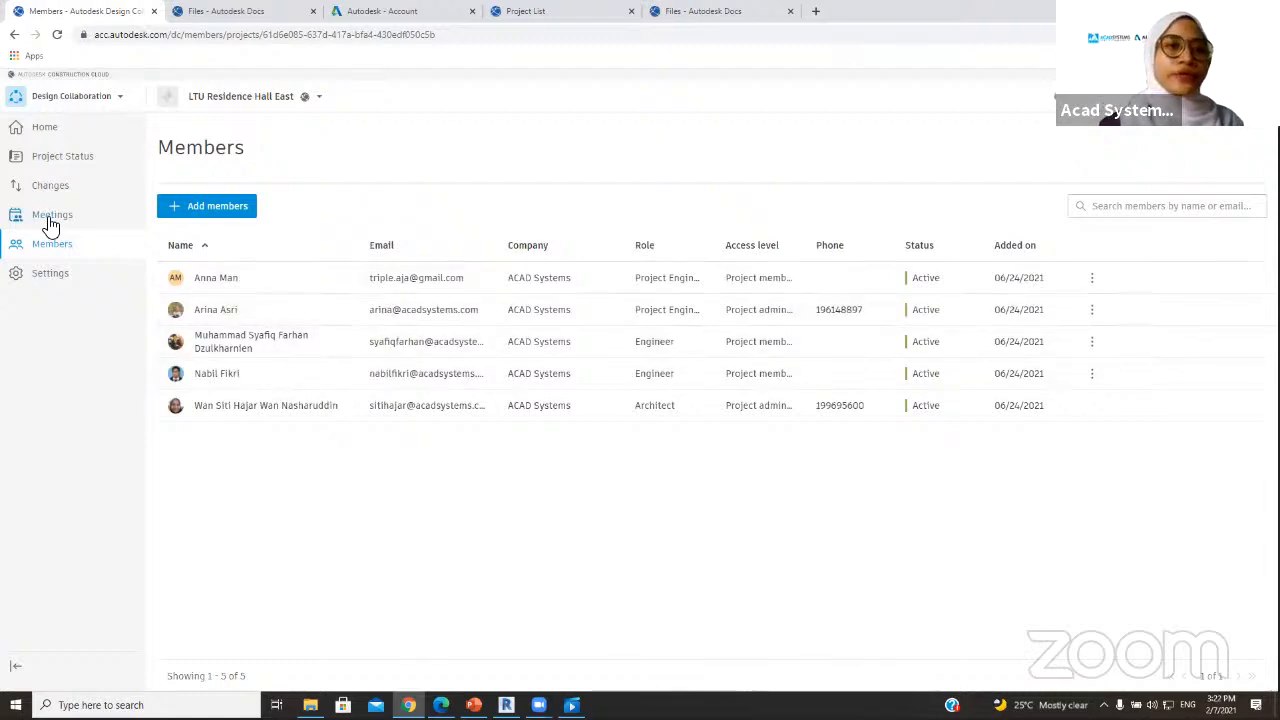
click(71, 133)
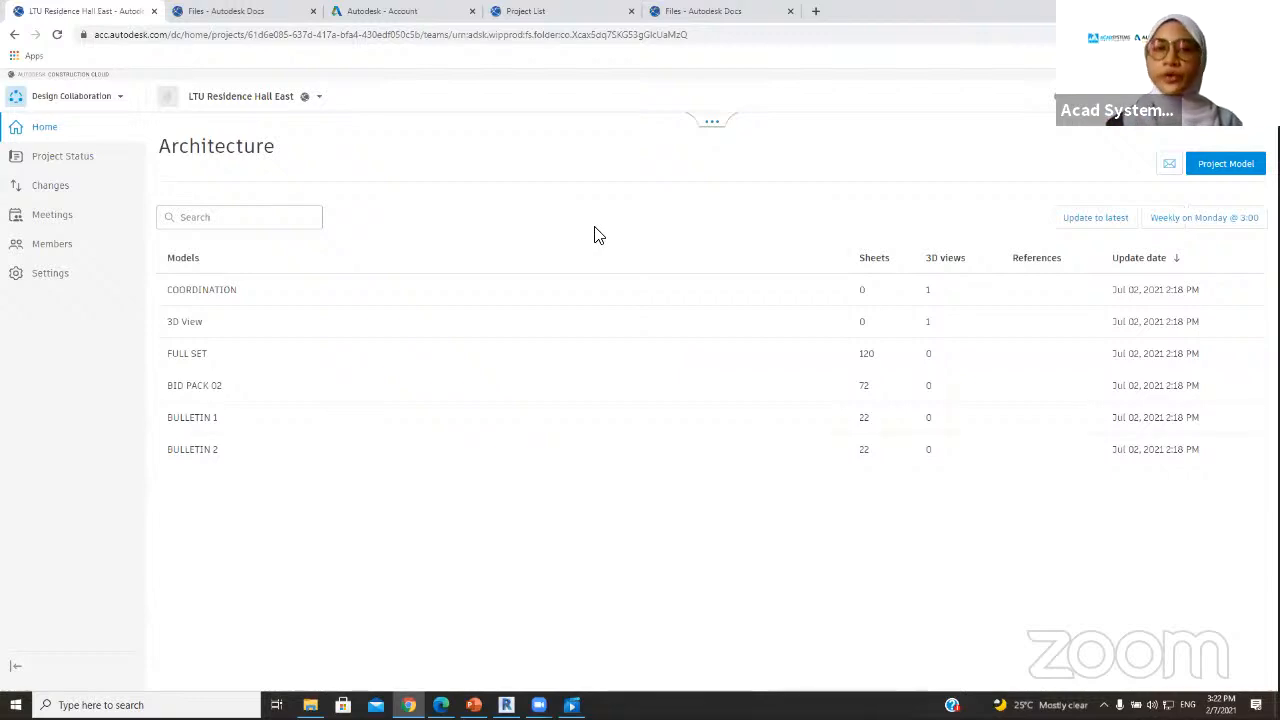
- Expand the project timeline in Design Collaboration and view the MEP and Civil teams' home pages
click(706, 124)
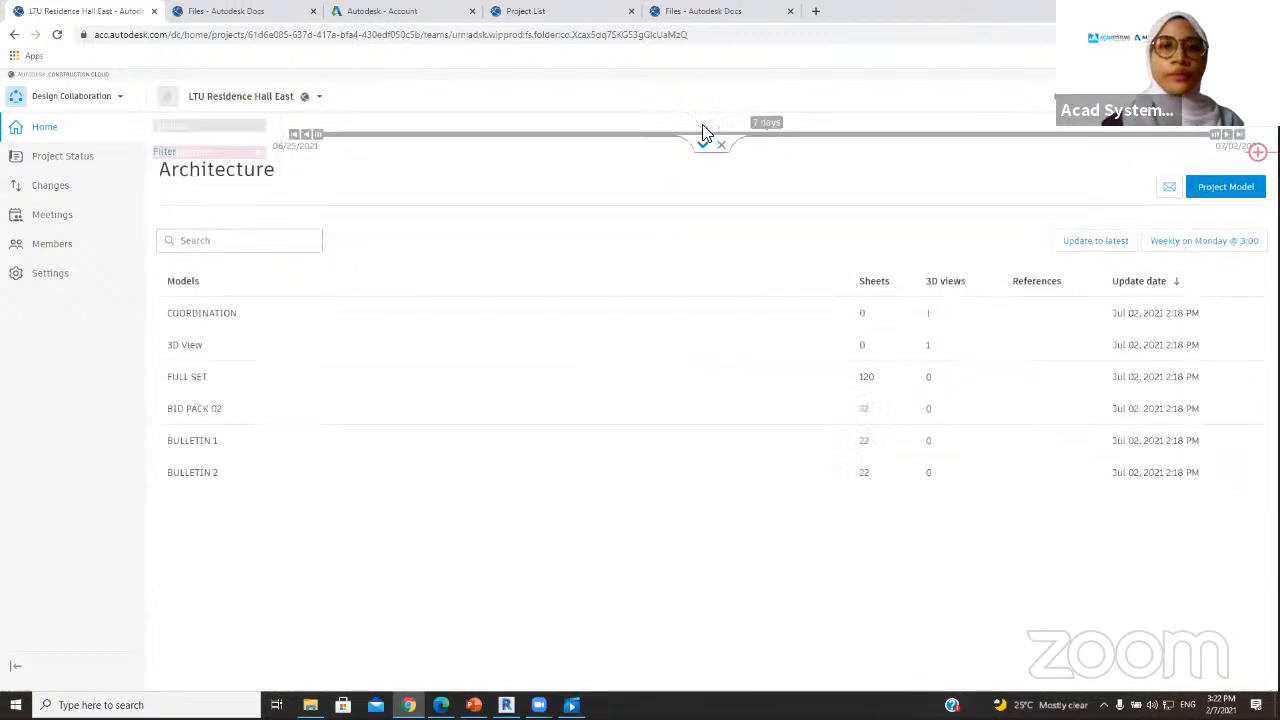
click(232, 128)
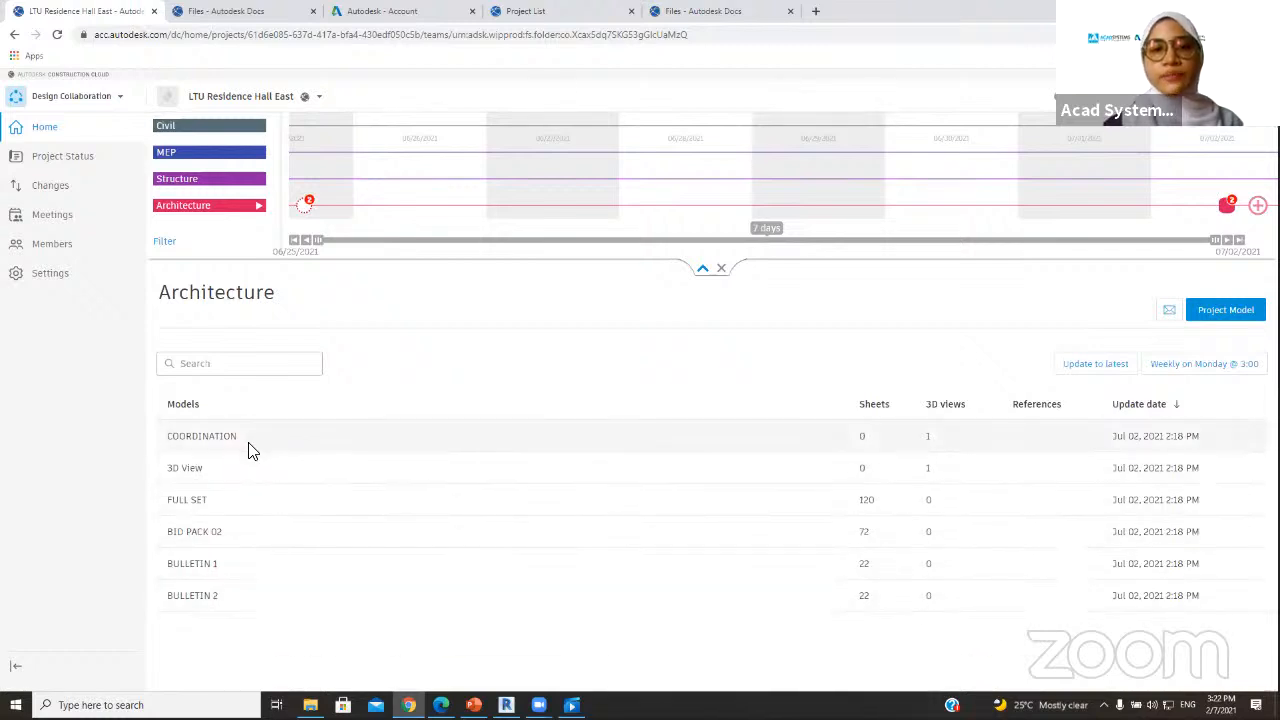
click(193, 177)
click(188, 166)
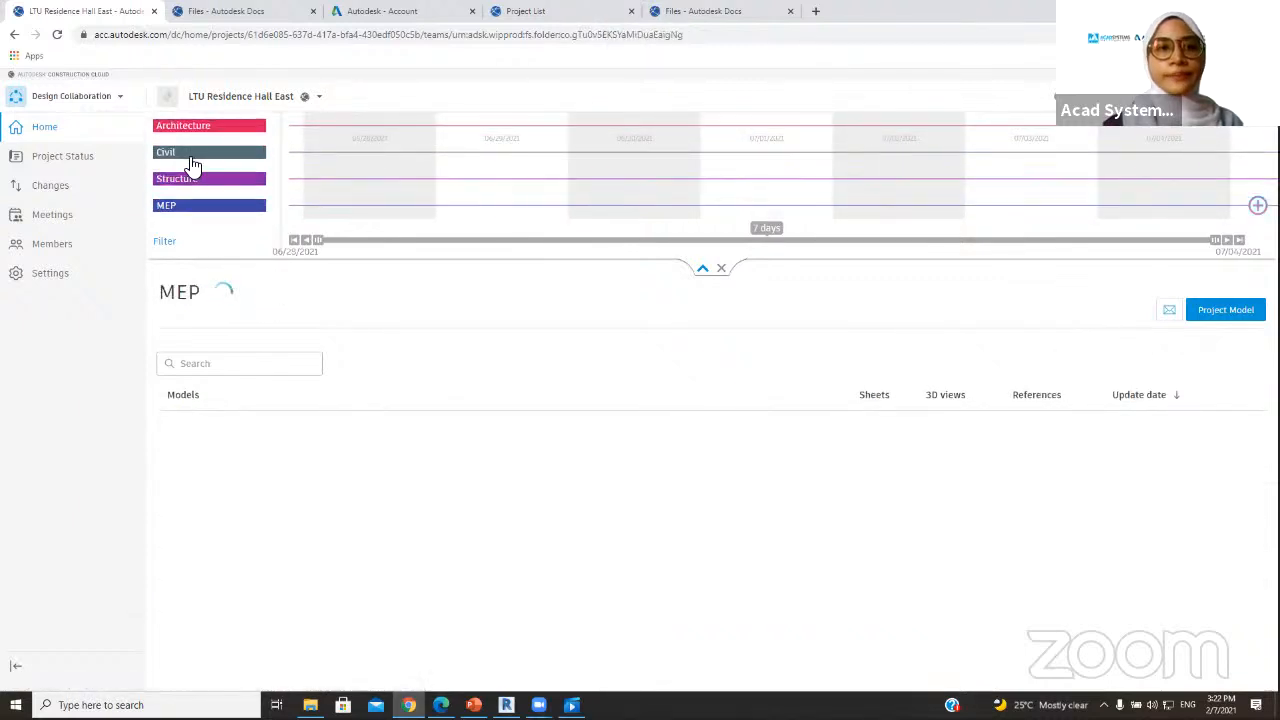
click(192, 163)
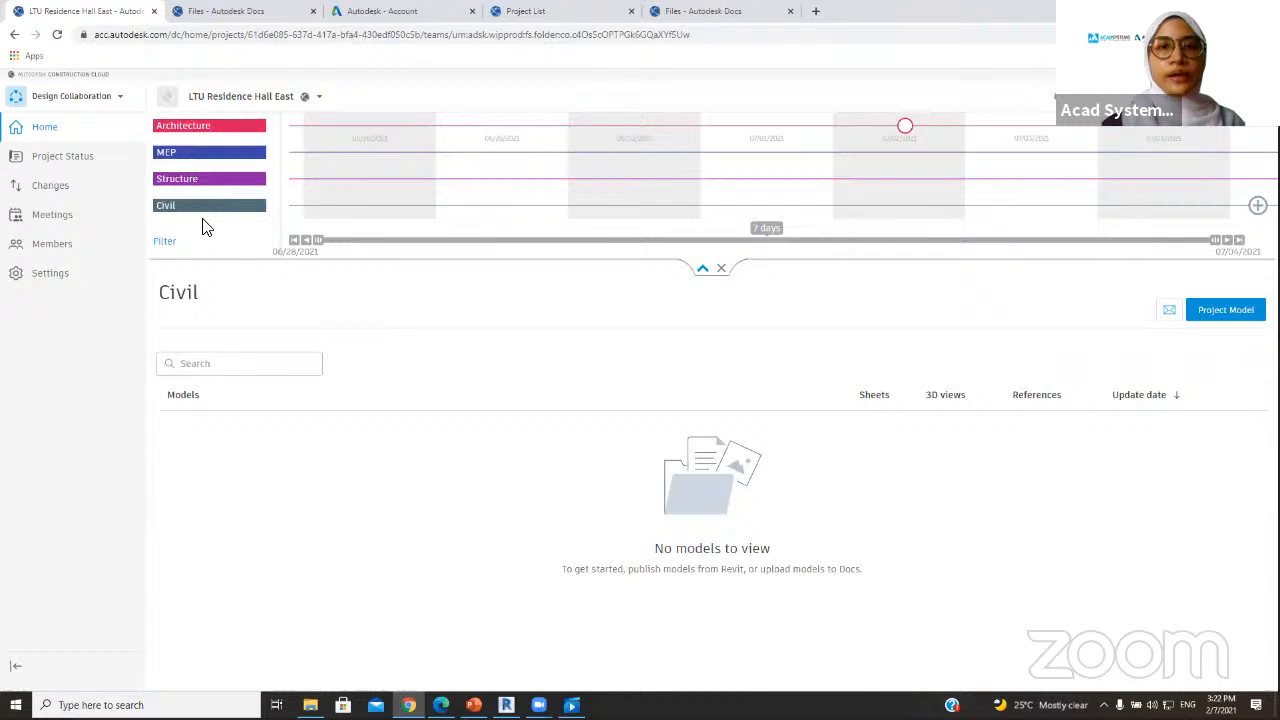
- Review the Design Collaboration workflow slide in PowerPoint, then switch to the browser and show the Architecture team's home page
click(474, 705)
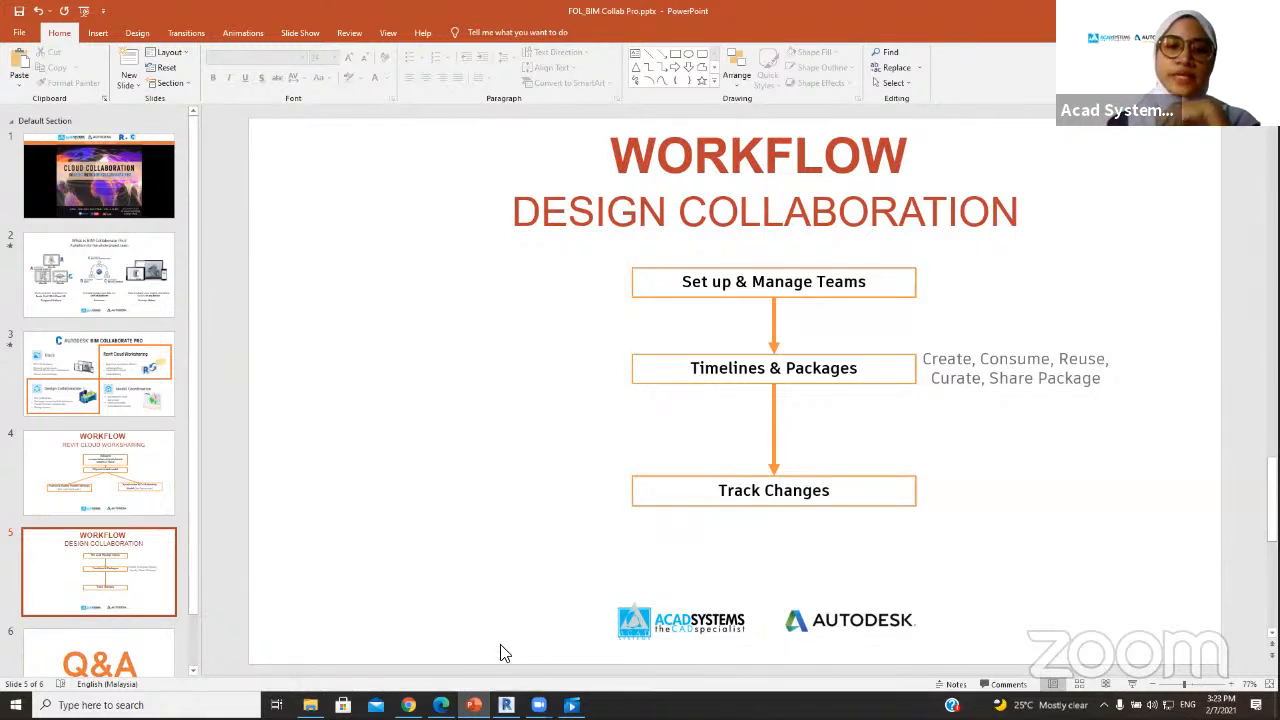
click(408, 705)
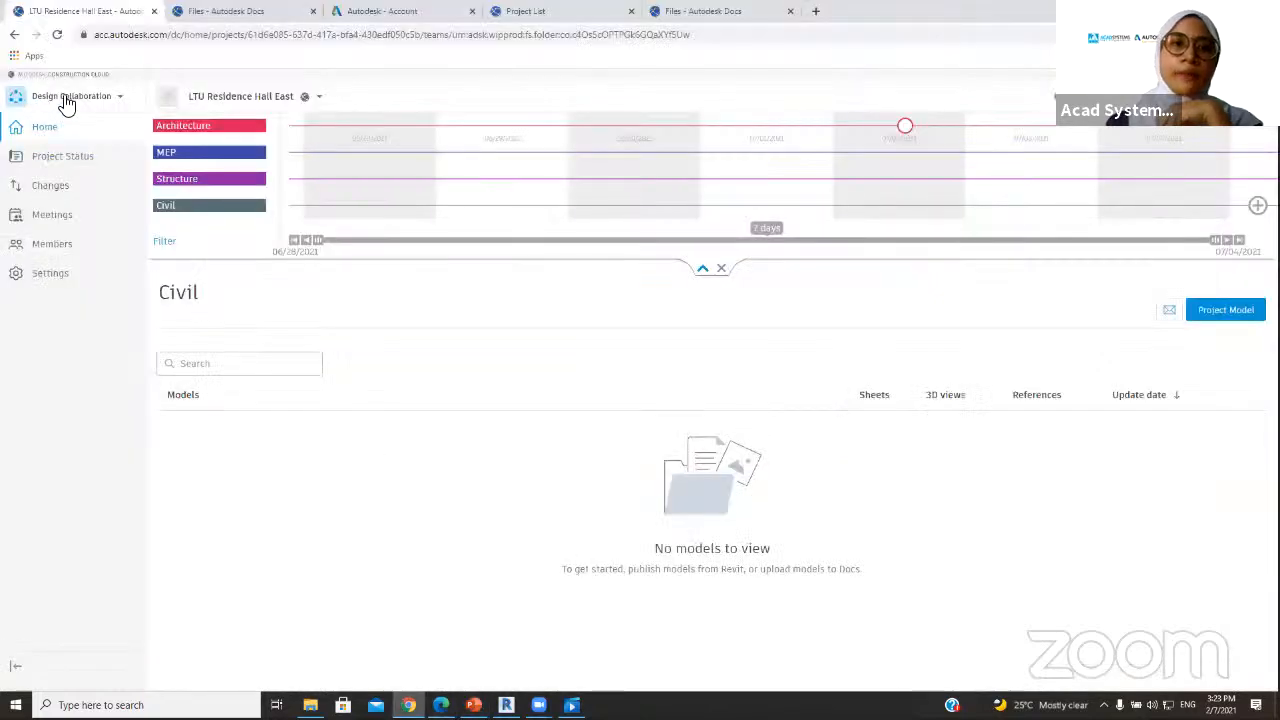
click(180, 130)
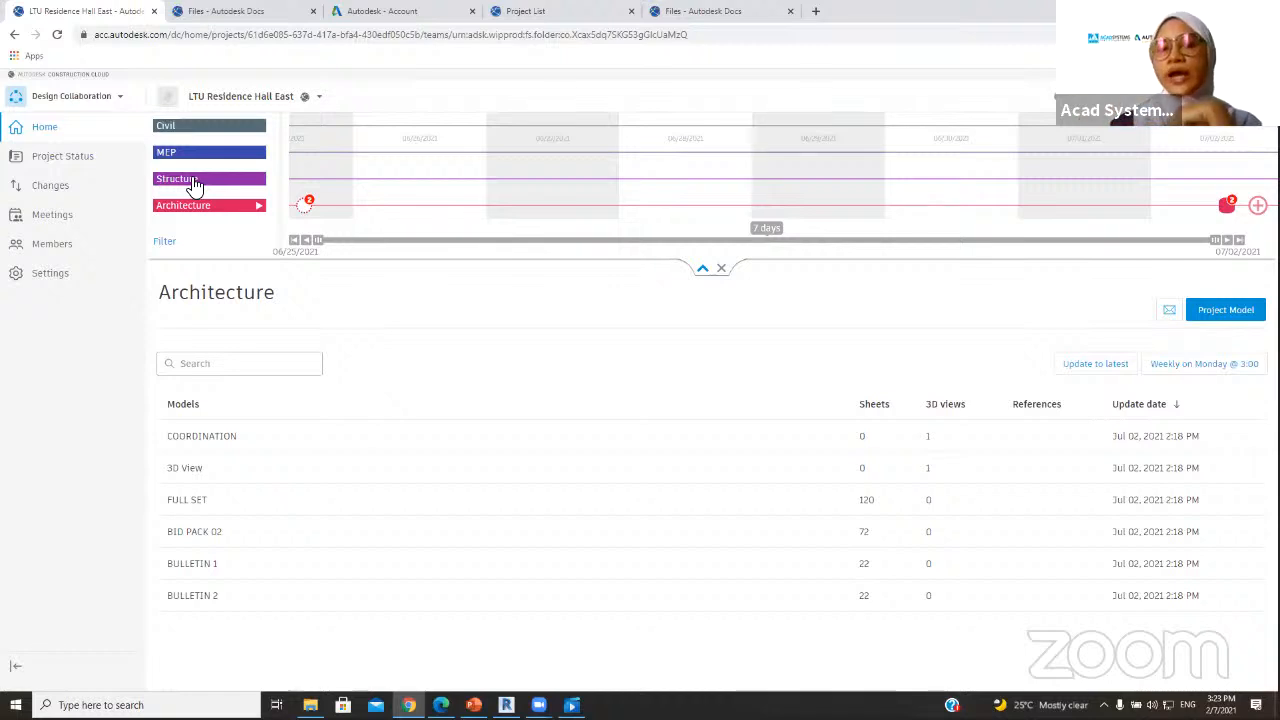
- Switch to Revit and inspect the architectural and MEP links of the structural model in Manage Links
click(506, 705)
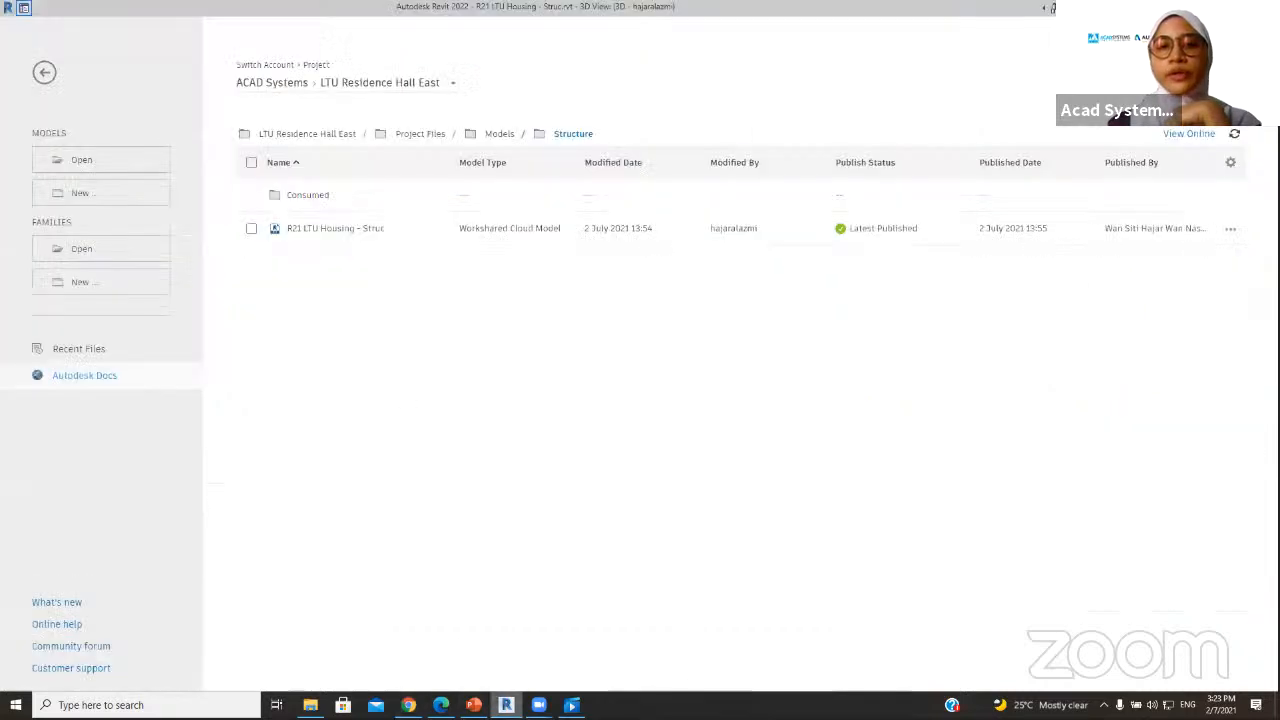
click(44, 72)
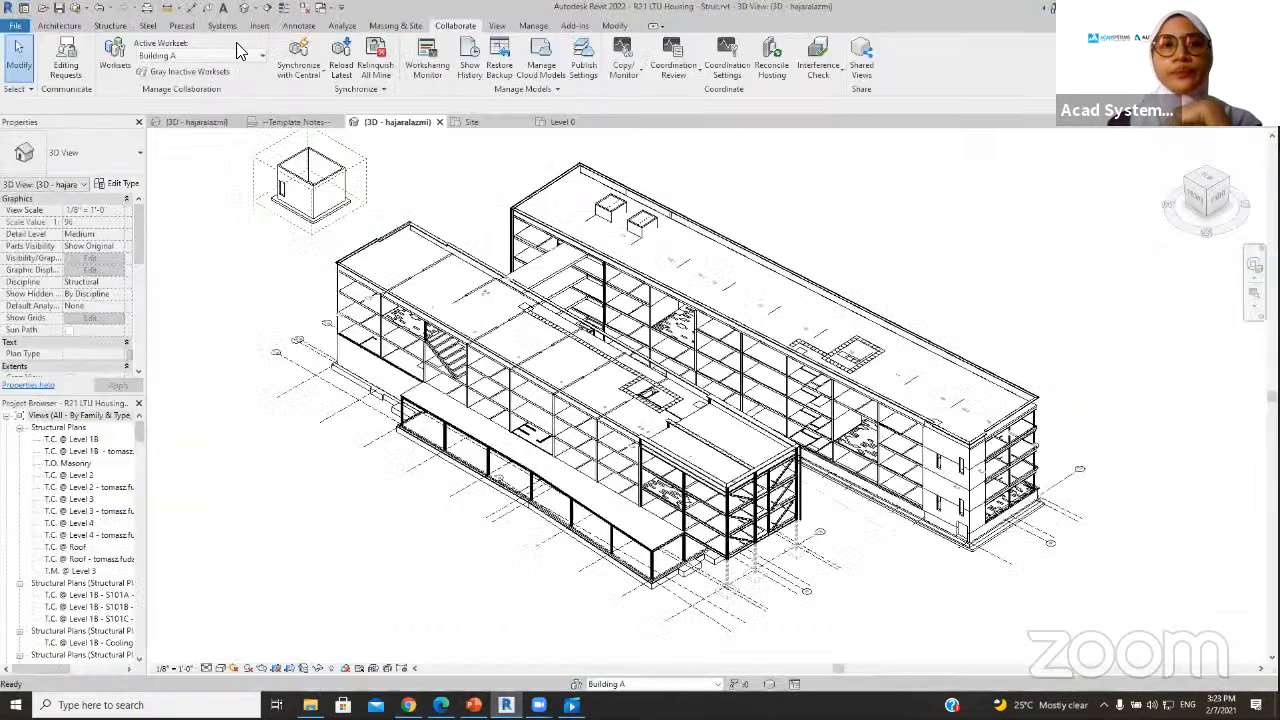
click(535, 25)
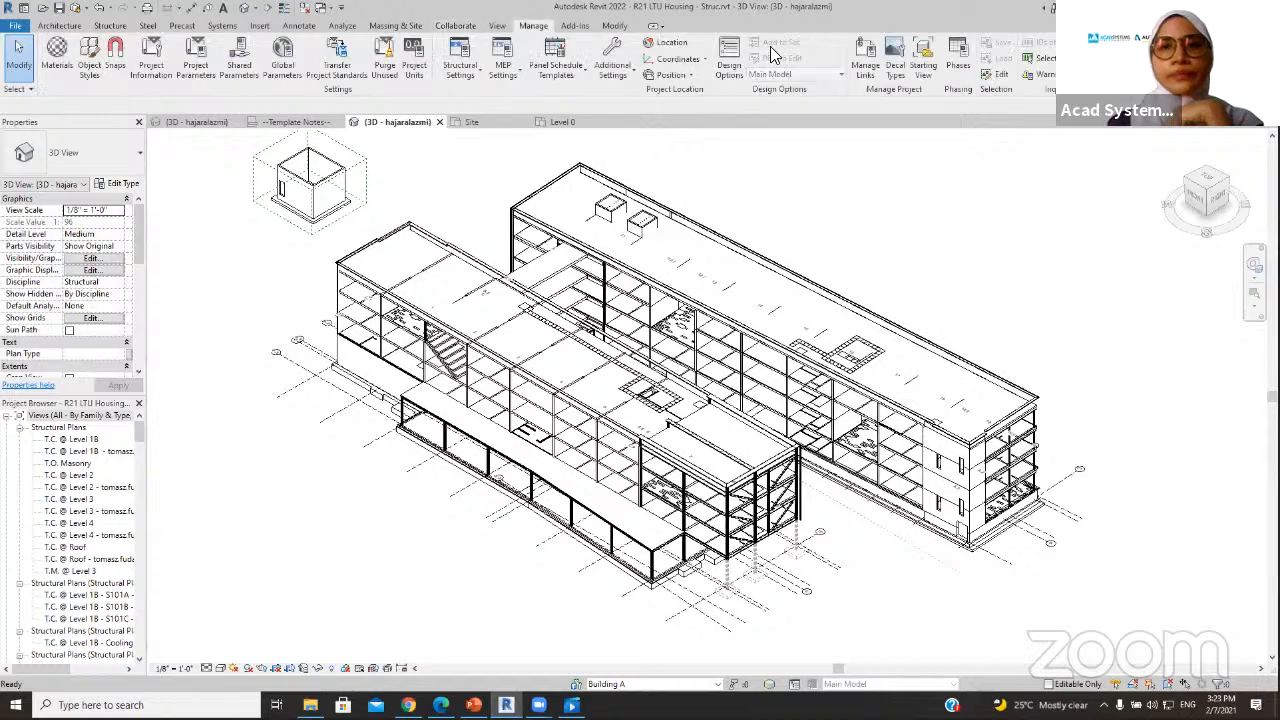
click(866, 62)
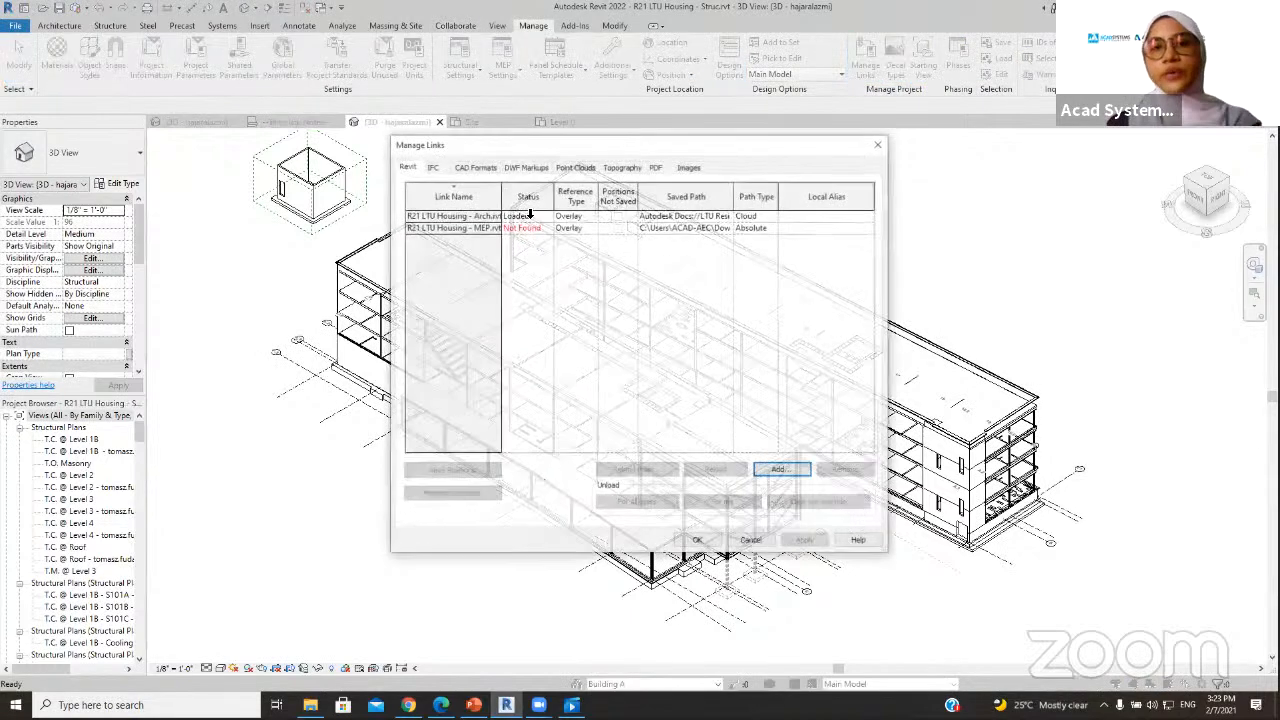
click(480, 228)
click(486, 216)
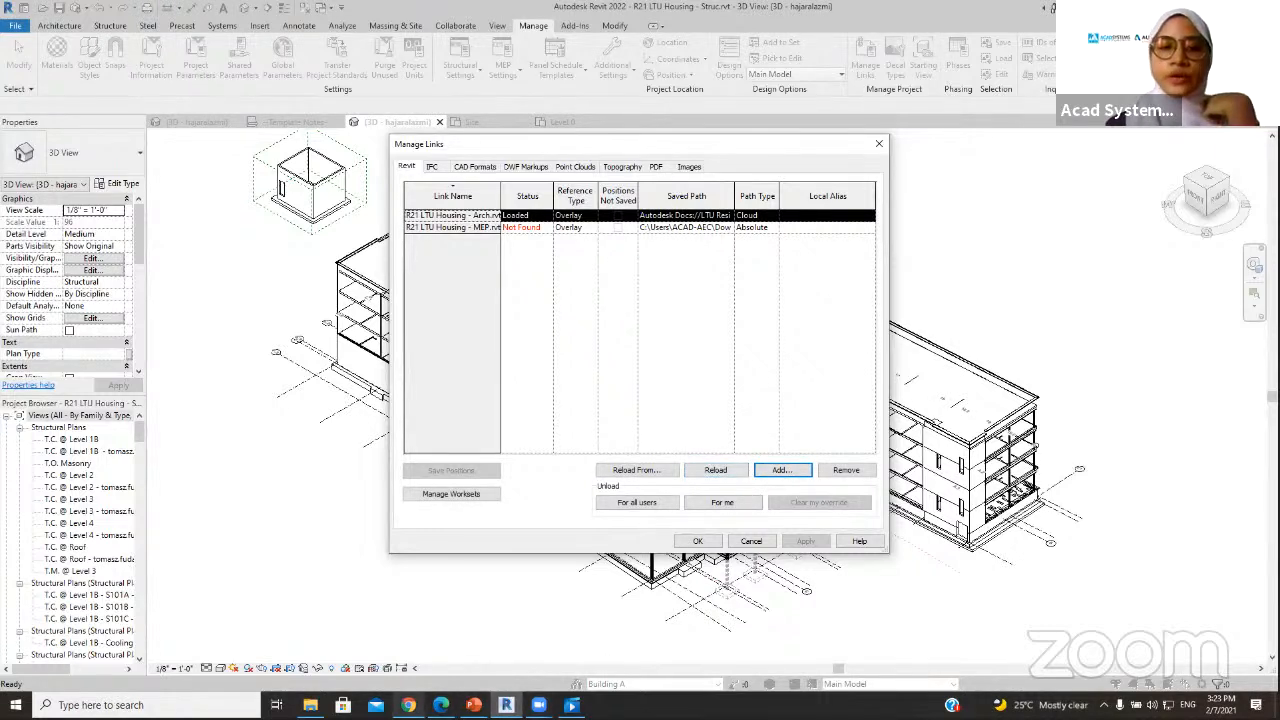
- Switch to the browser, check the workflow slide in PowerPoint once more and return to the Architecture team's page
mouse_move(408, 705)
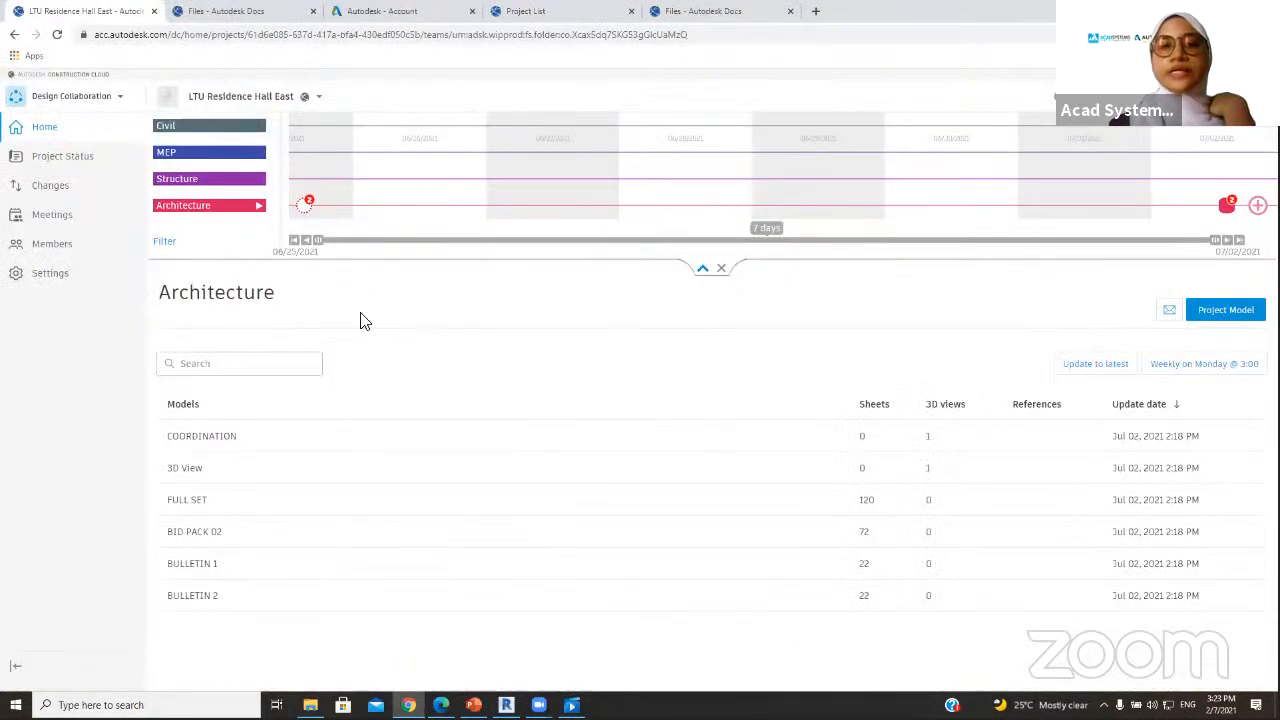
click(402, 650)
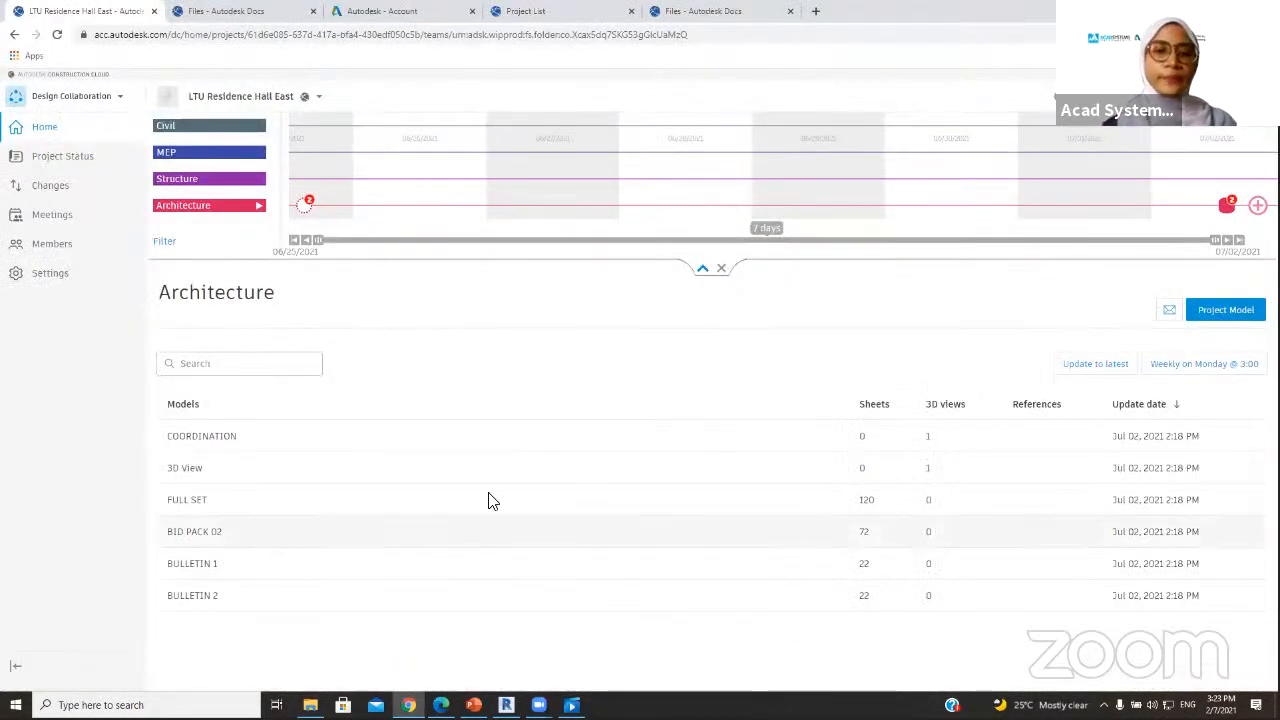
click(474, 705)
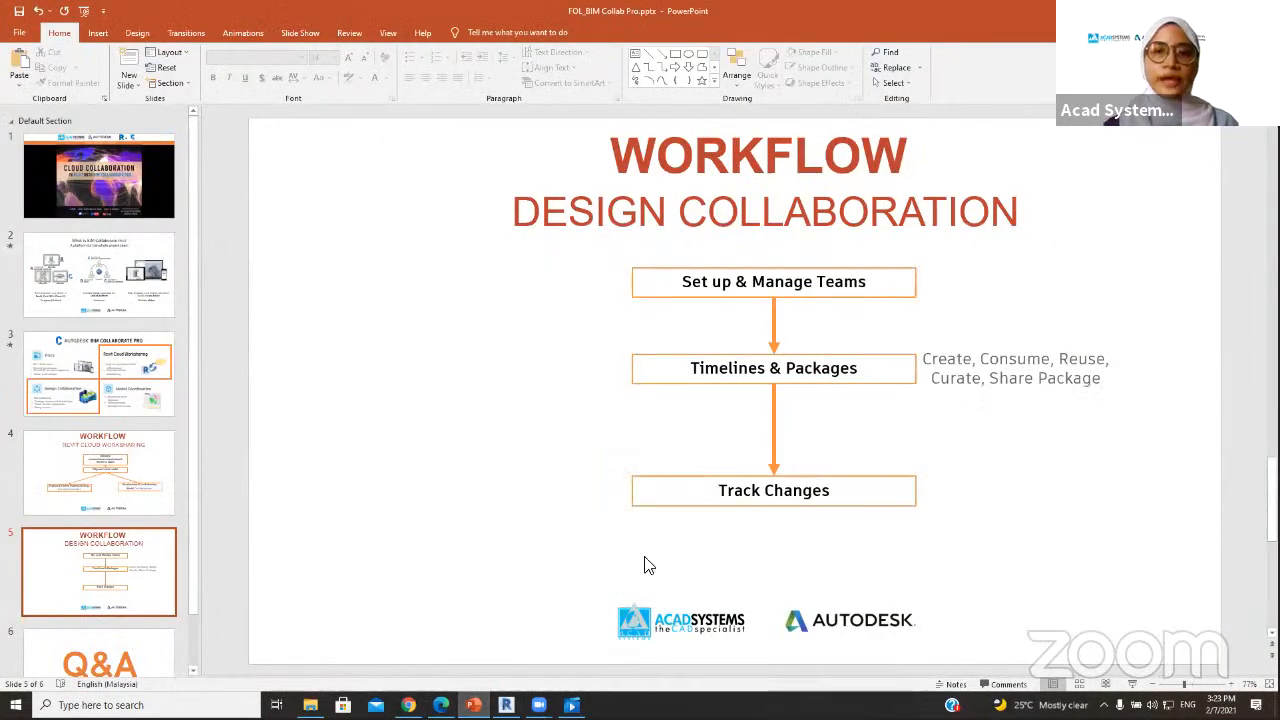
click(457, 634)
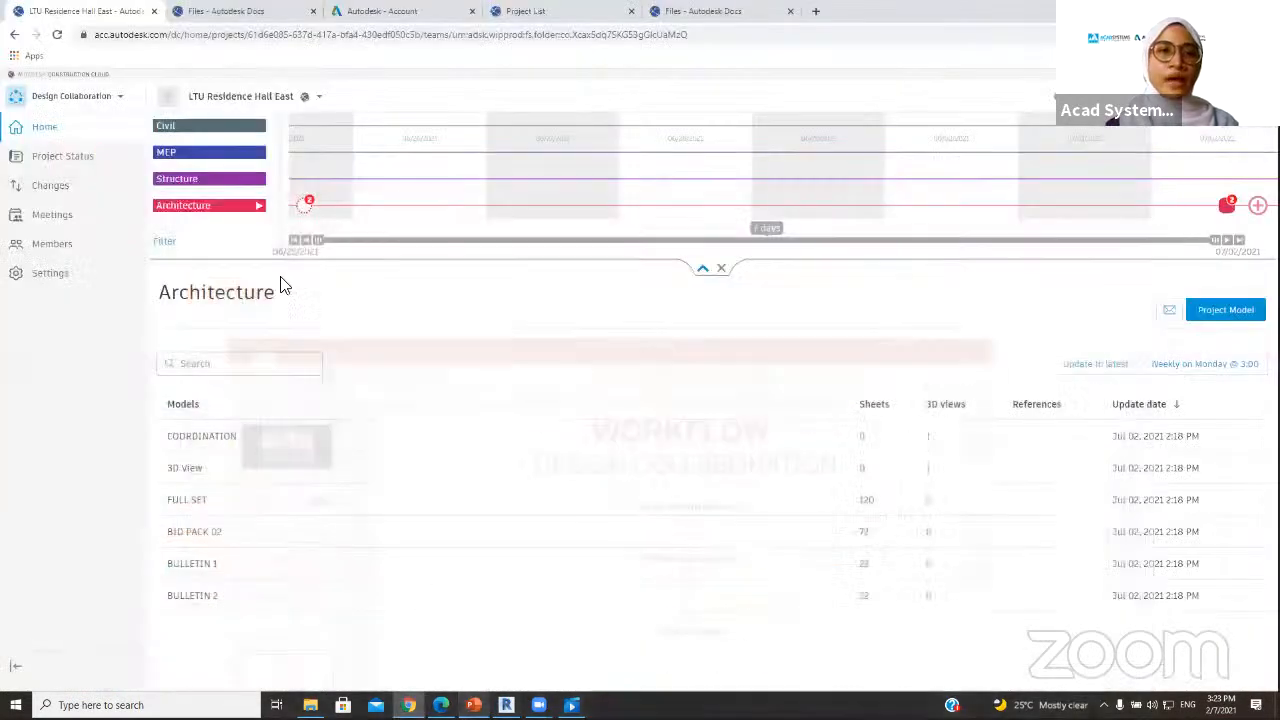
- Expand the Architecture timeline's grouped 06/25/2021 packages and examine the contents of Architecture (1) and Architecture (2)
click(309, 204)
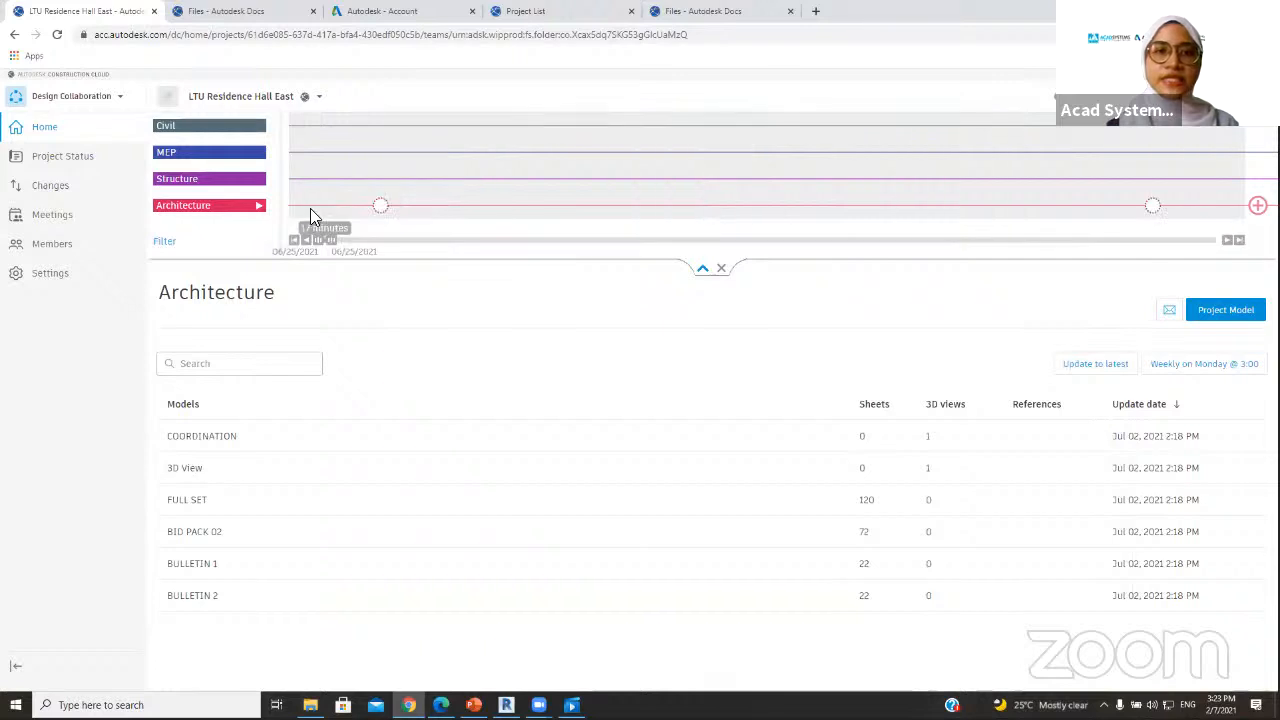
click(383, 208)
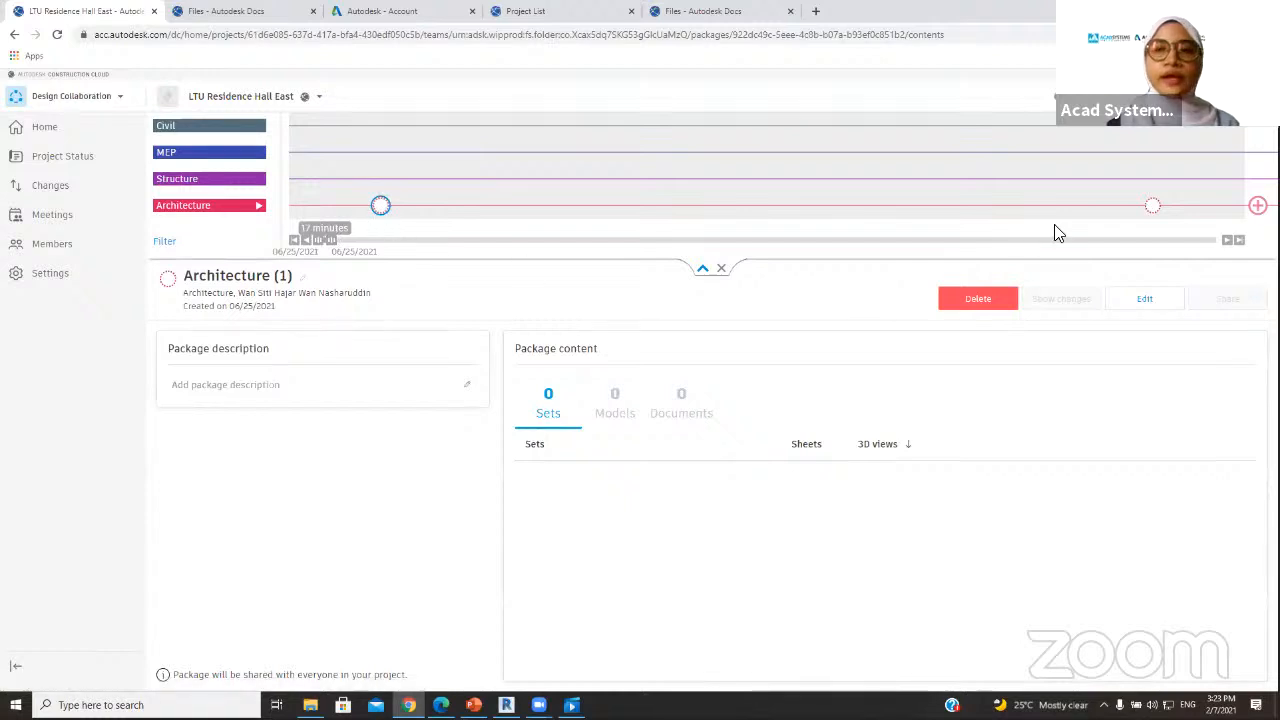
click(1153, 205)
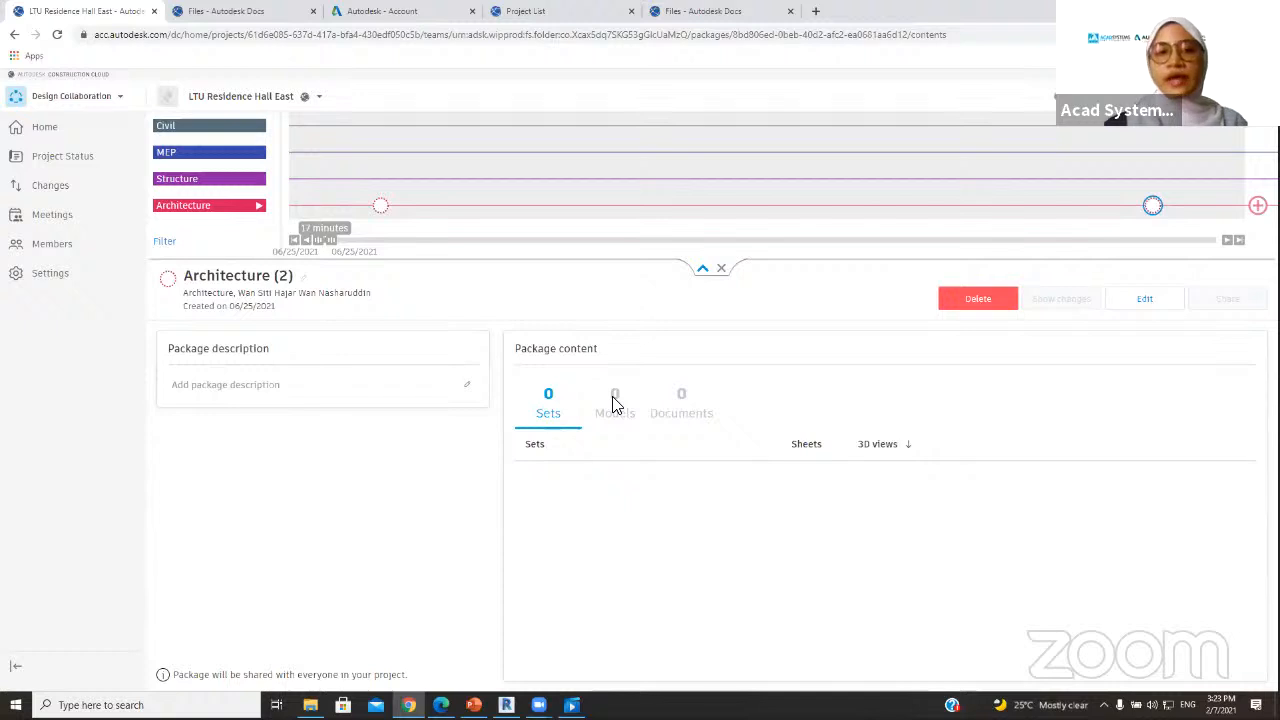
click(385, 207)
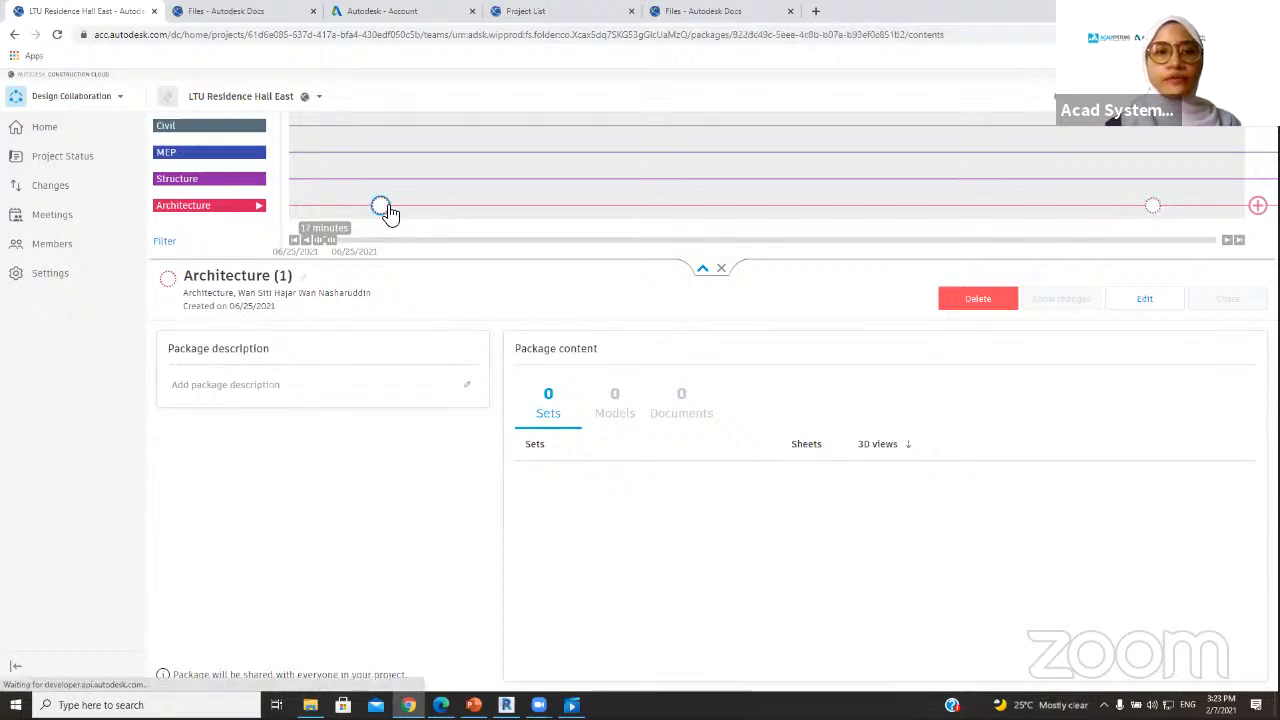
- Show the Structure team's home page and examine the Architecture and Structure package markers on the timeline
click(254, 180)
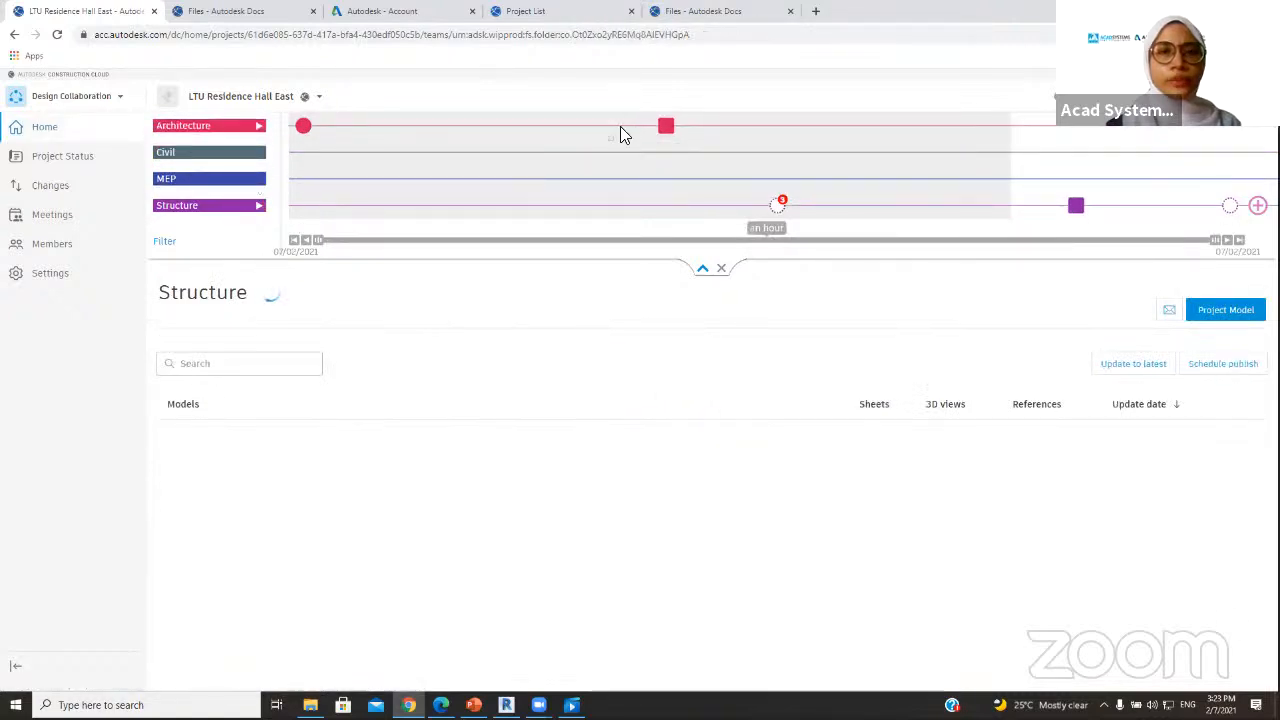
mouse_move(666, 132)
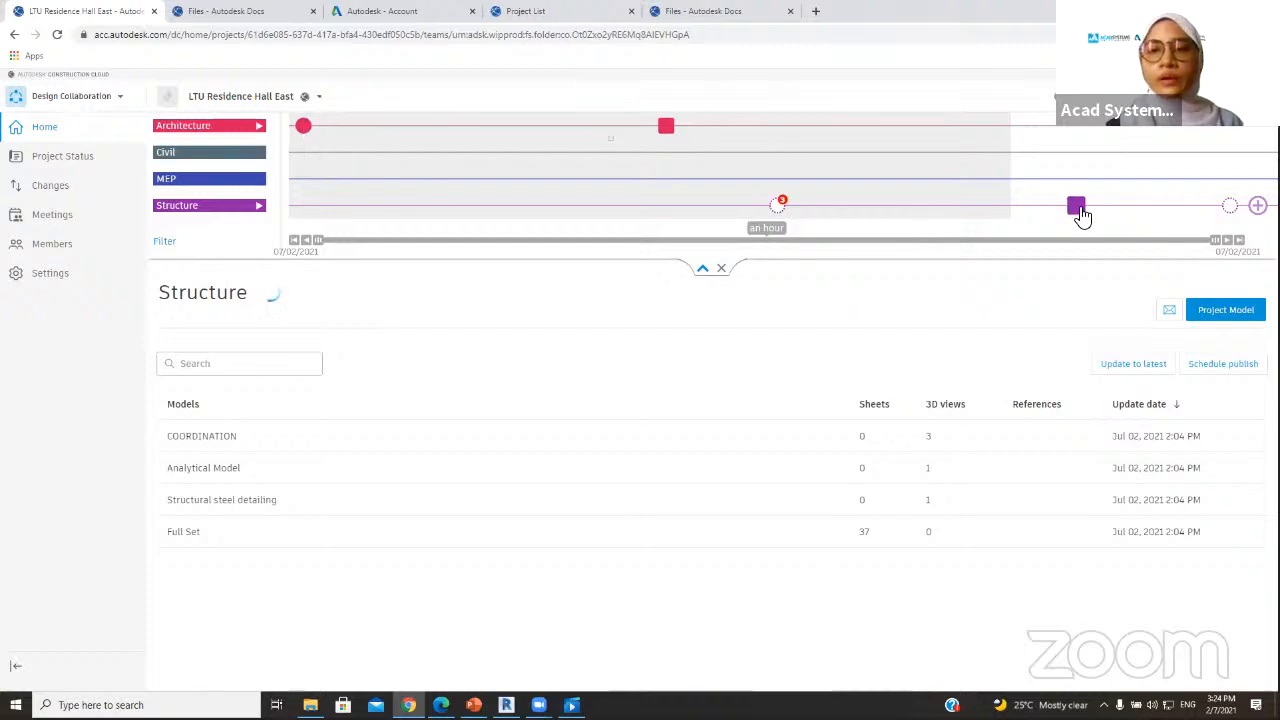
mouse_move(1082, 215)
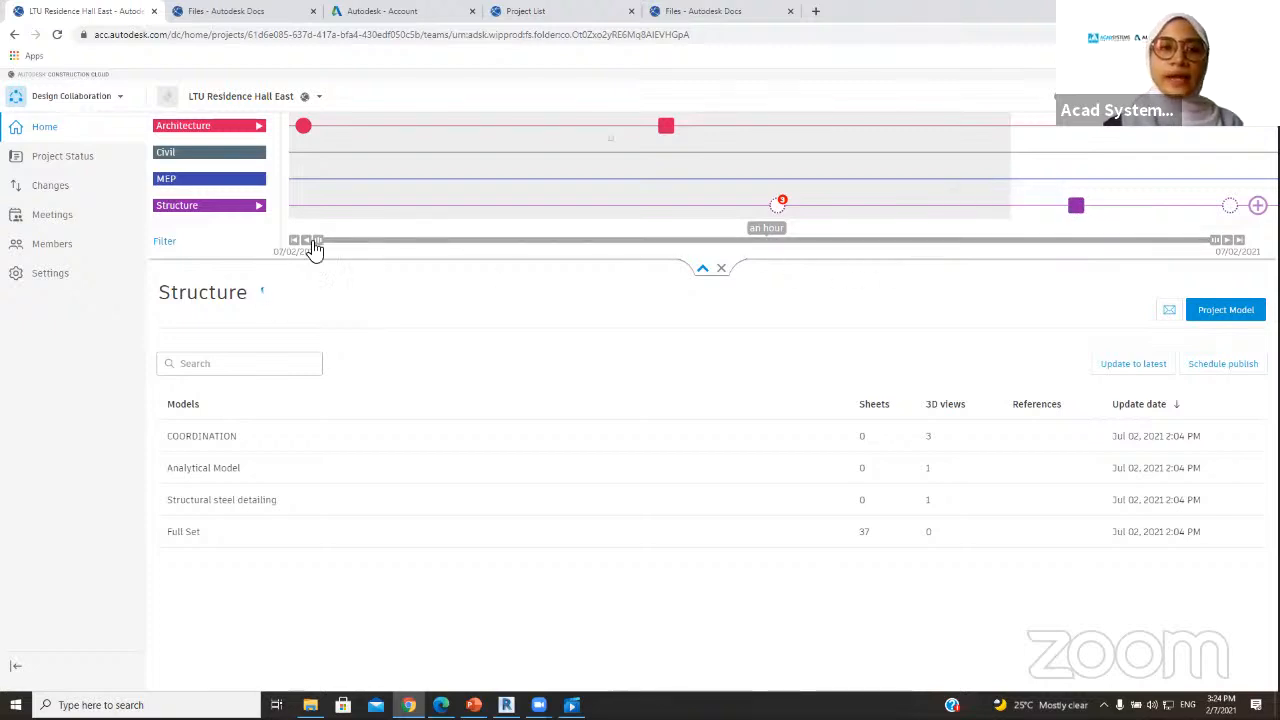
- Create a new package on the Architecture team's timeline and name it Architecture 40%
click(223, 130)
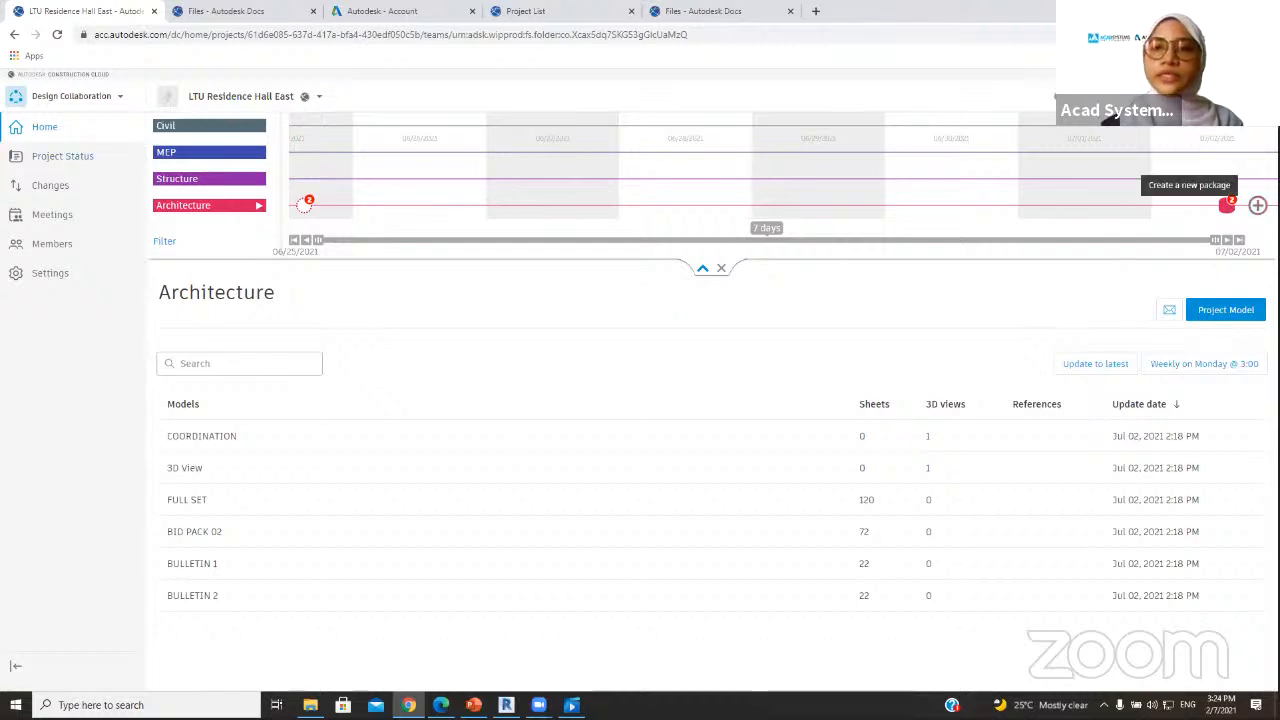
click(1257, 205)
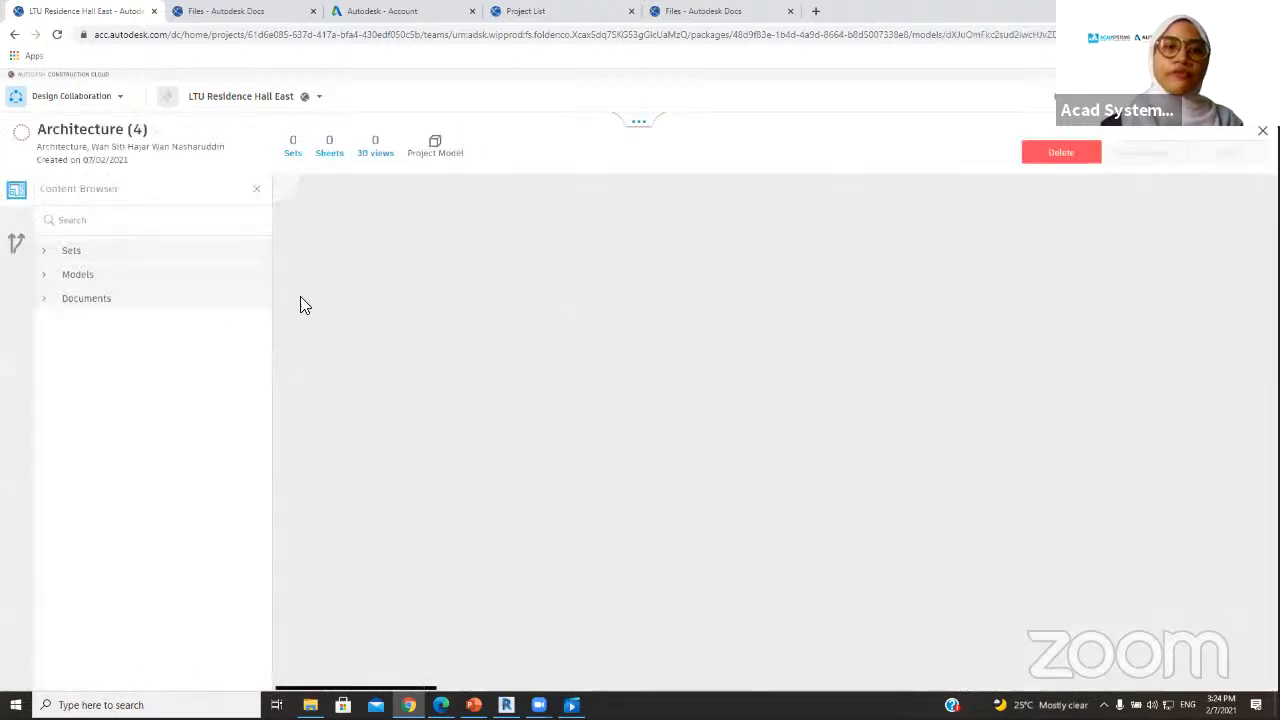
click(160, 127)
click(166, 136)
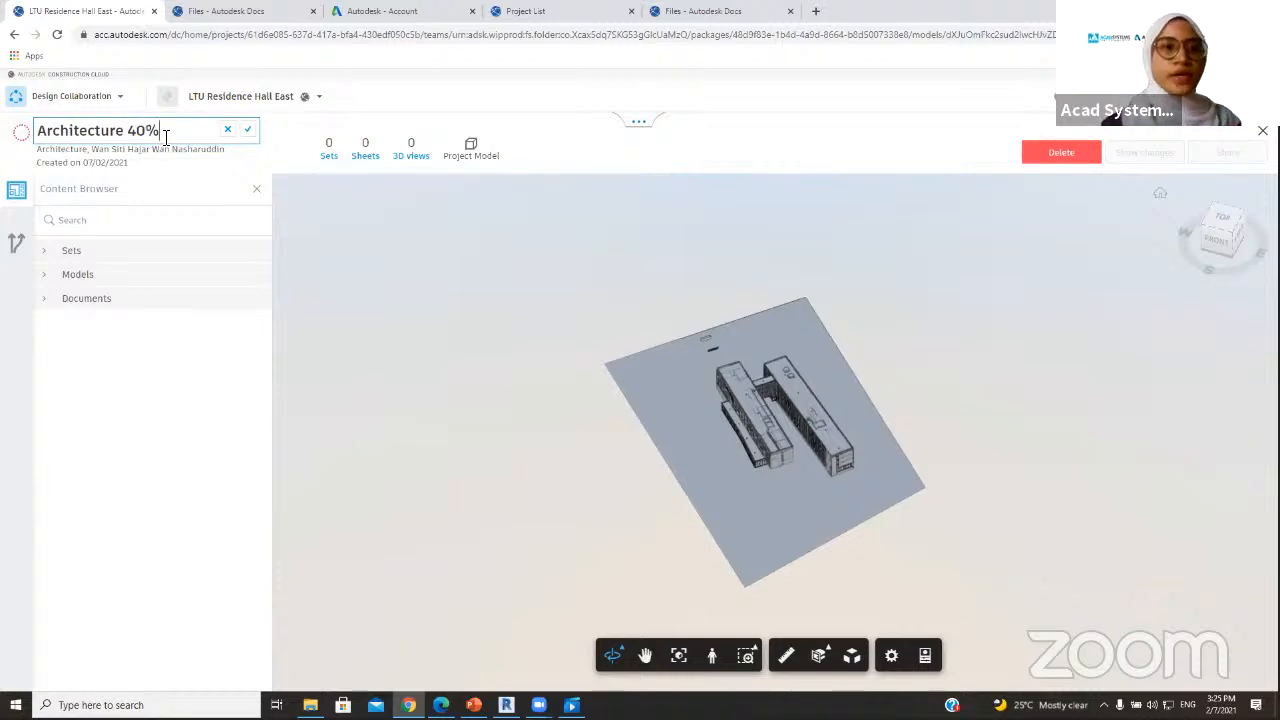
key(Return)
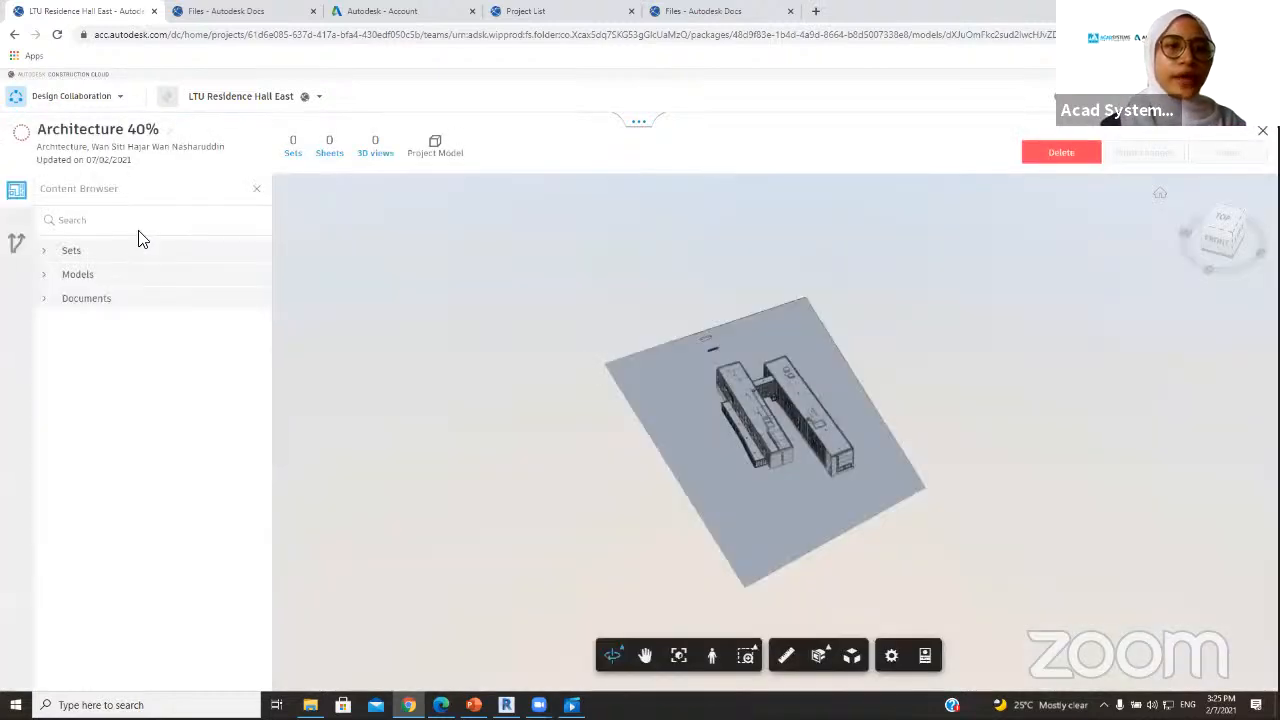
- Examine the sets available for the Architecture 40% package, including 3D View, BID PACK 02 and the bulletins, and list its models
click(45, 252)
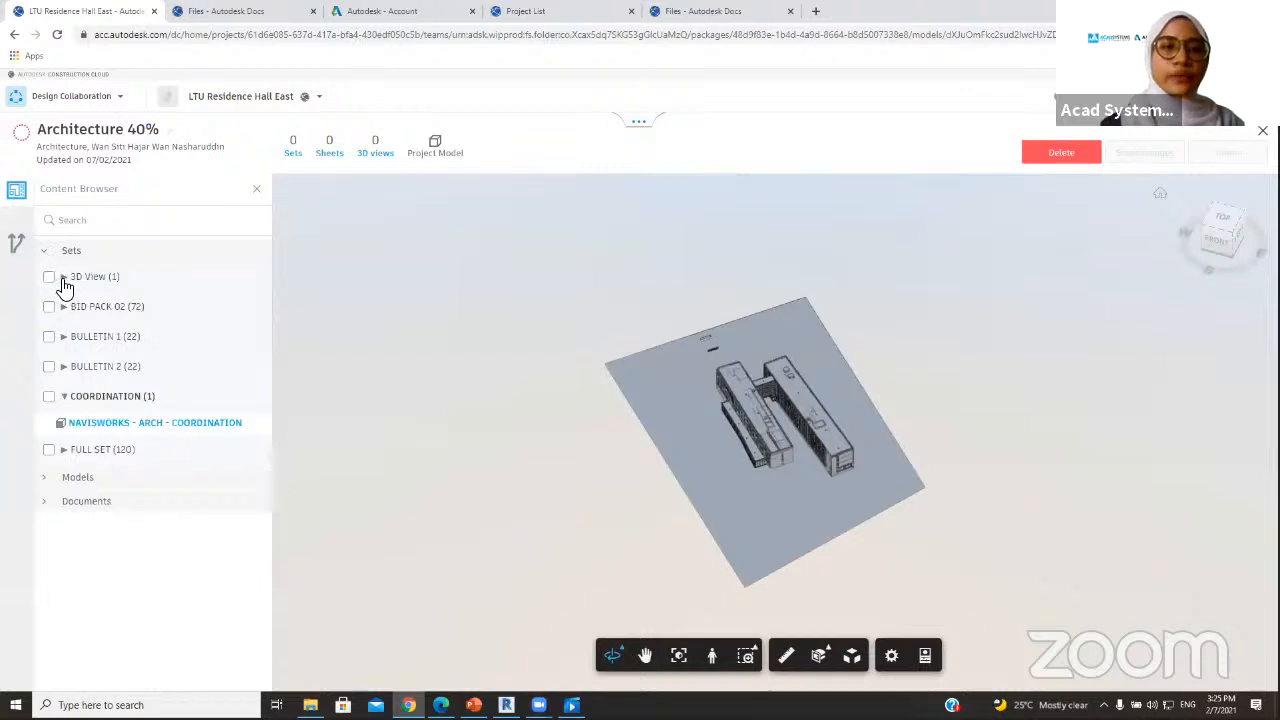
click(63, 279)
click(63, 330)
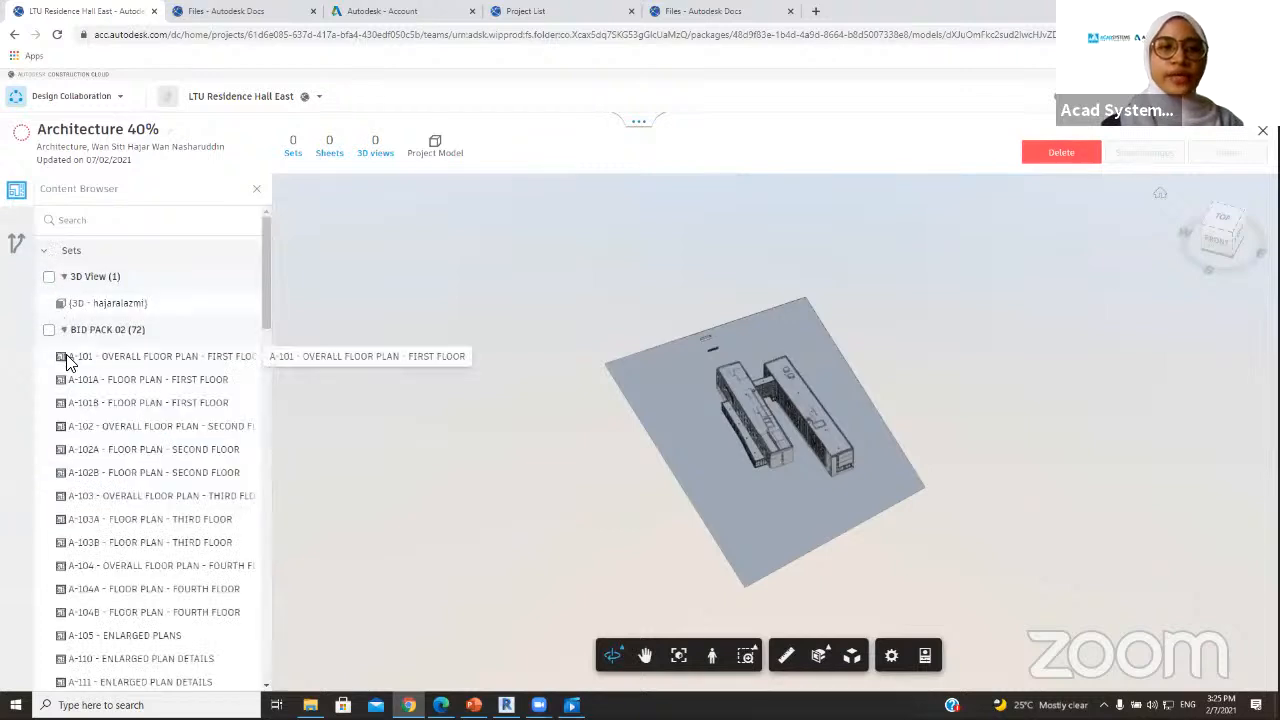
scroll(66, 363, down, 5)
scroll(64, 358, up, 5)
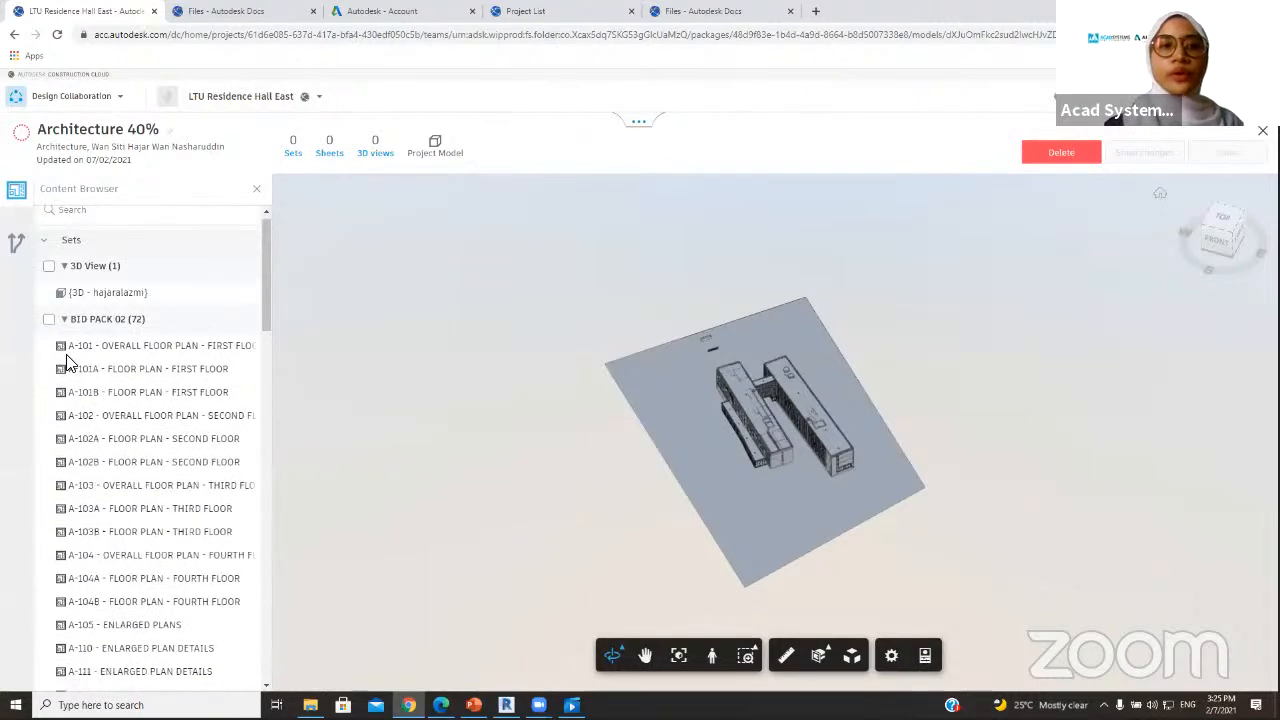
scroll(66, 360, up, 1)
click(64, 329)
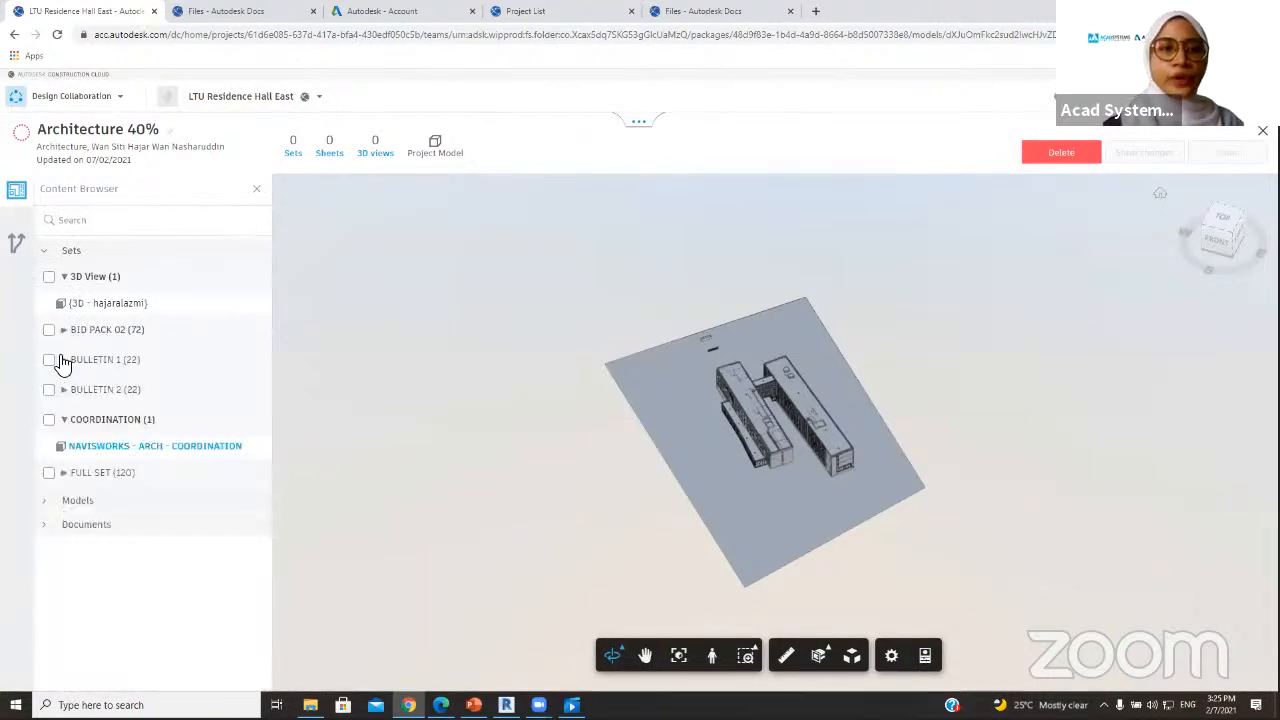
click(63, 360)
click(63, 360)
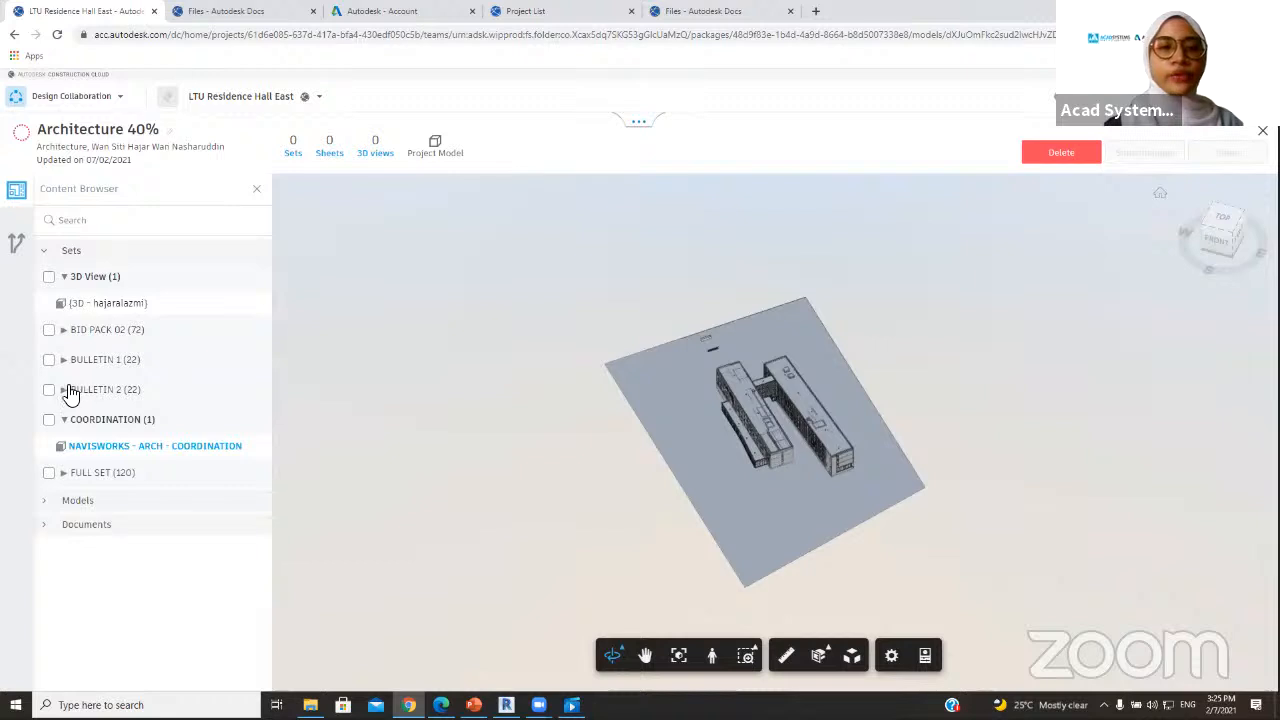
click(64, 390)
click(64, 390)
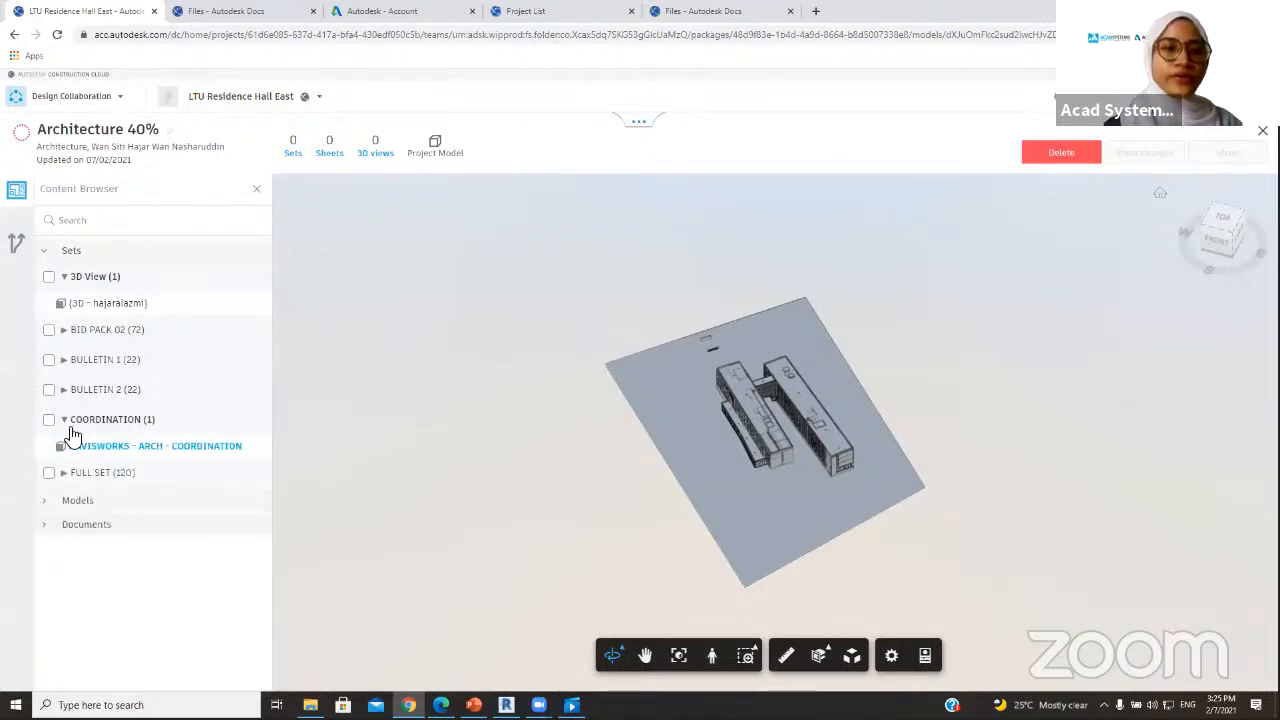
click(64, 276)
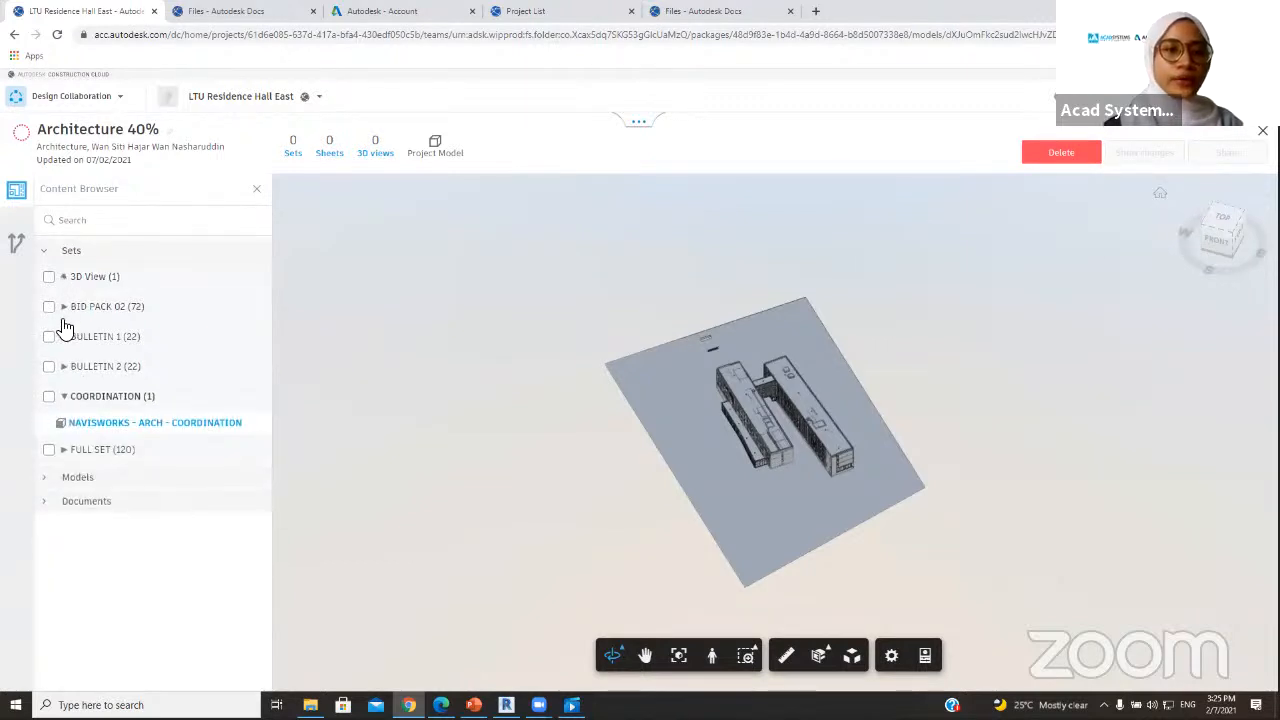
click(44, 477)
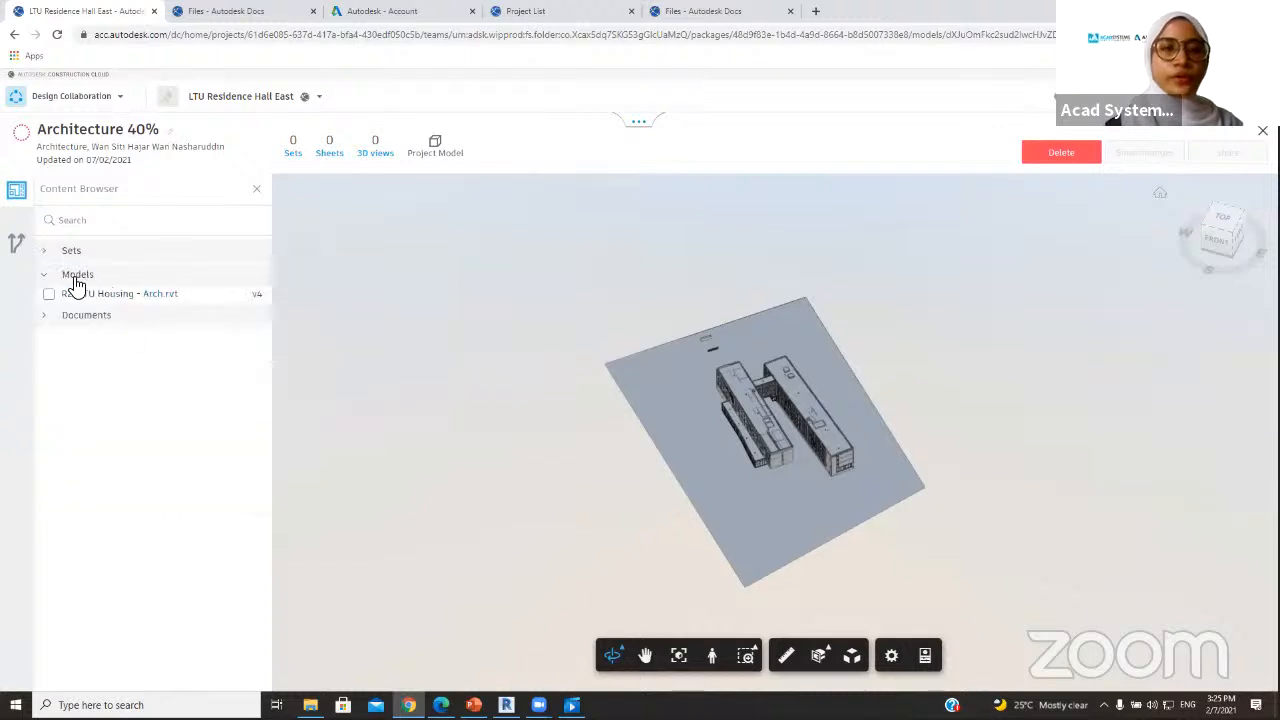
- Add the R21 LTU Housing - Arch.rvt model and the 3D View set to the Architecture 40% package
click(48, 294)
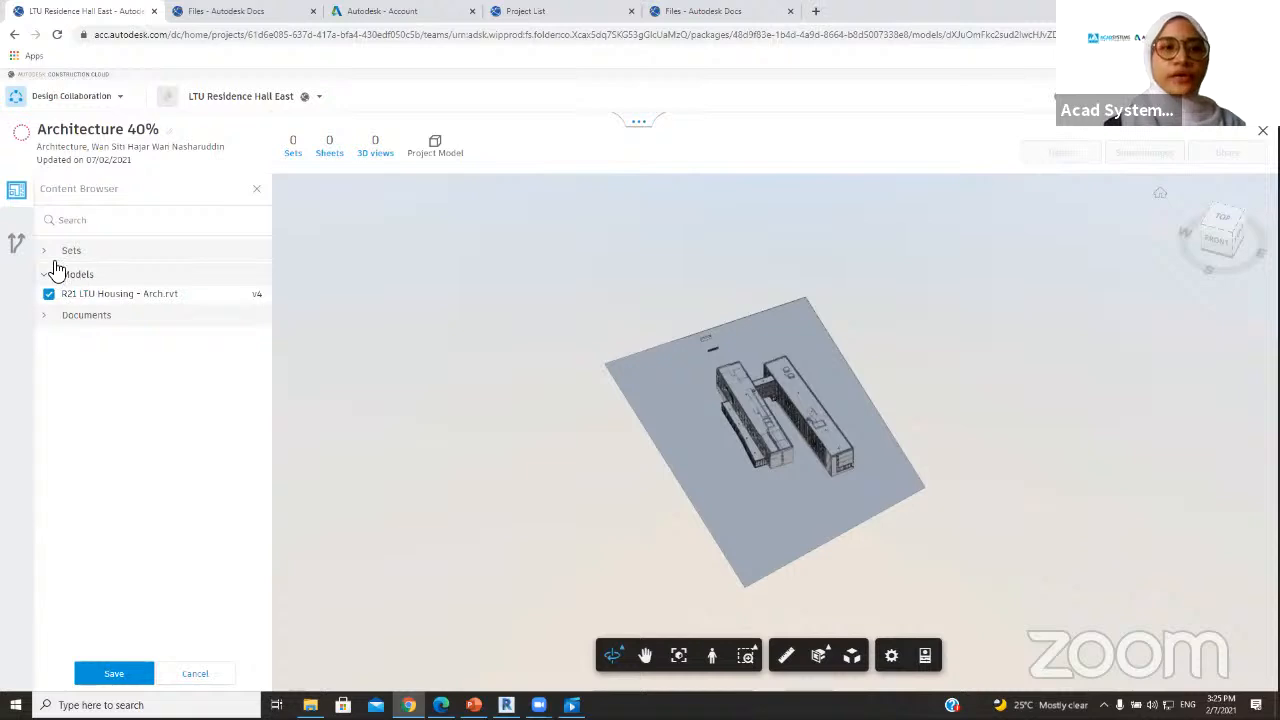
click(44, 251)
click(48, 277)
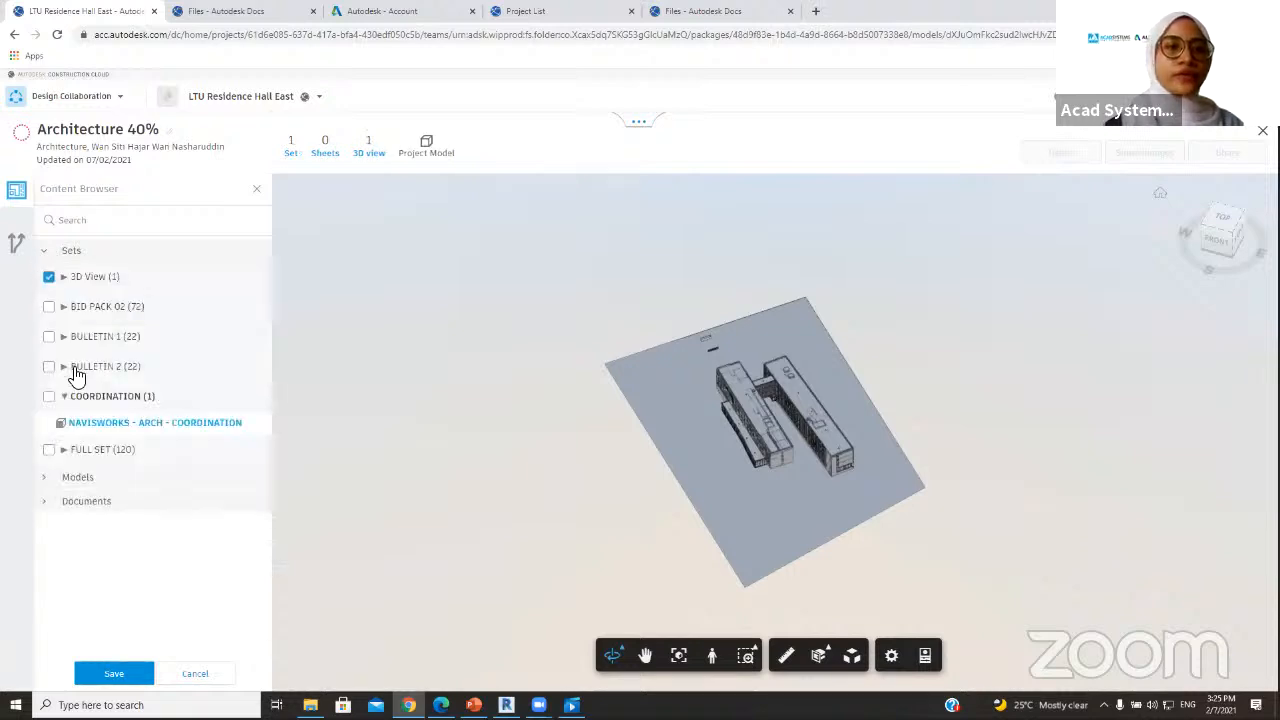
- Add the document Untitled.axm from the Architecture team's Computational Design folder to the package
click(51, 252)
click(48, 302)
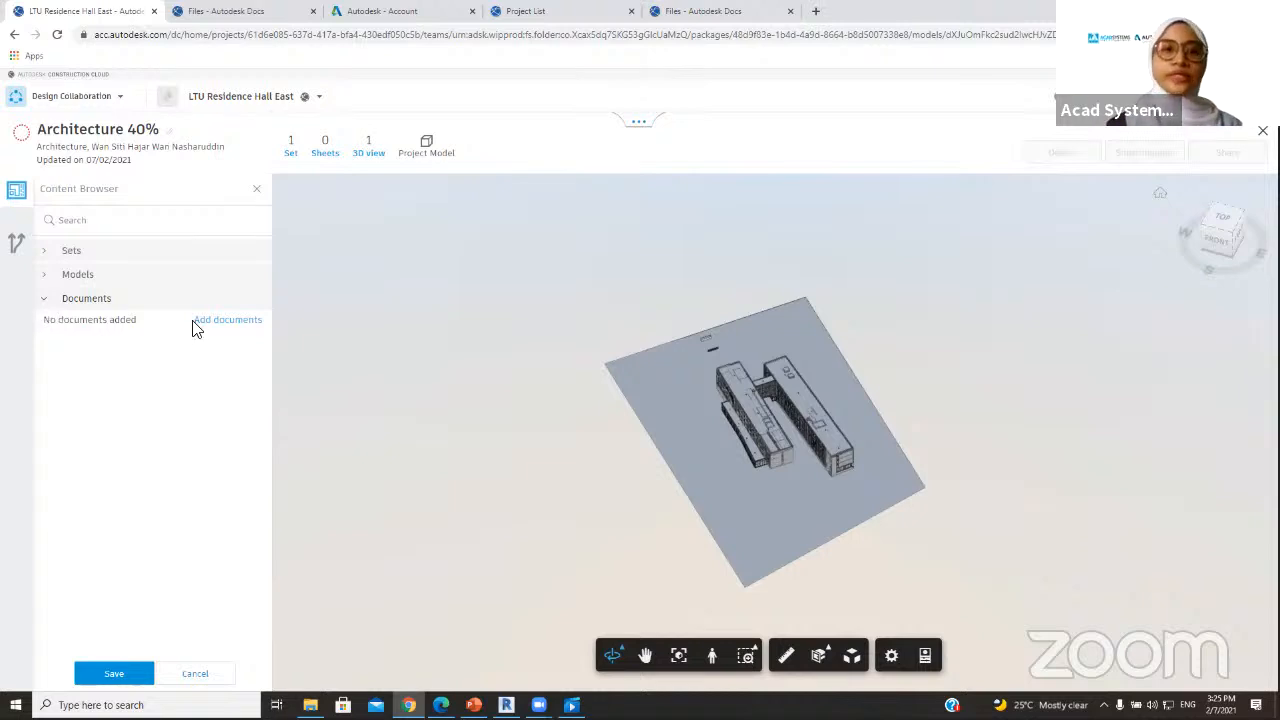
click(226, 320)
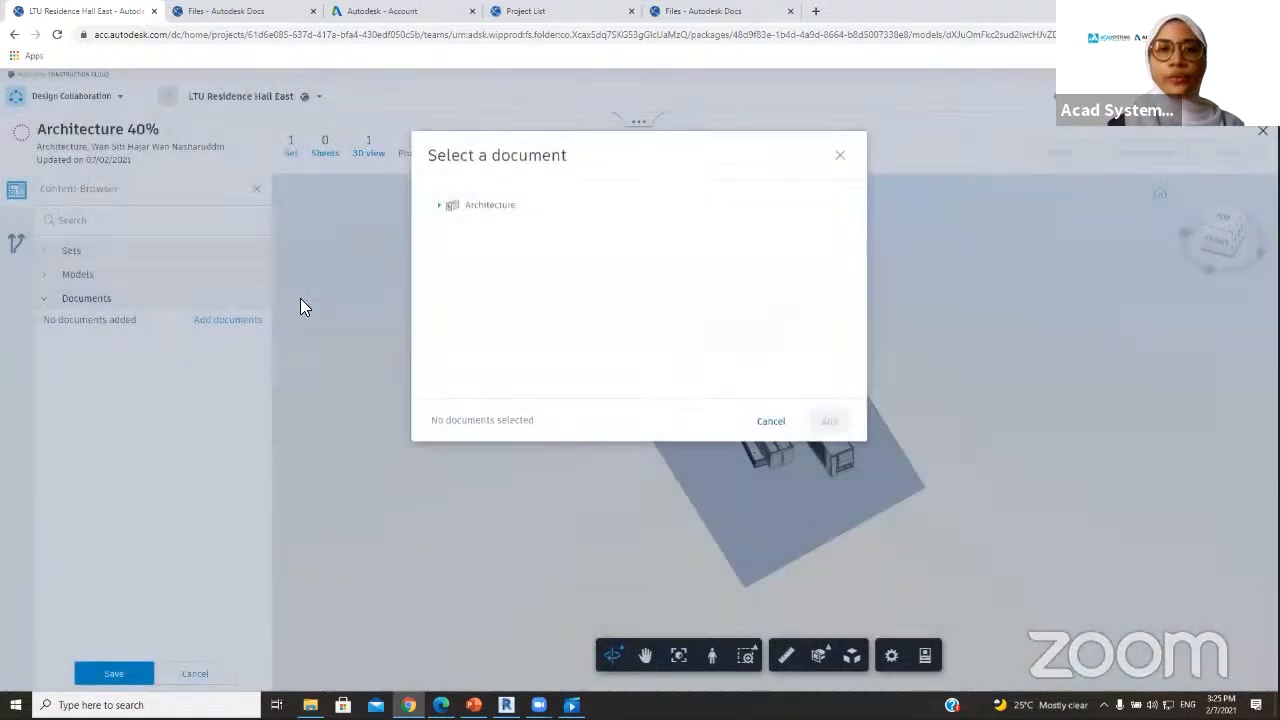
click(455, 206)
click(482, 229)
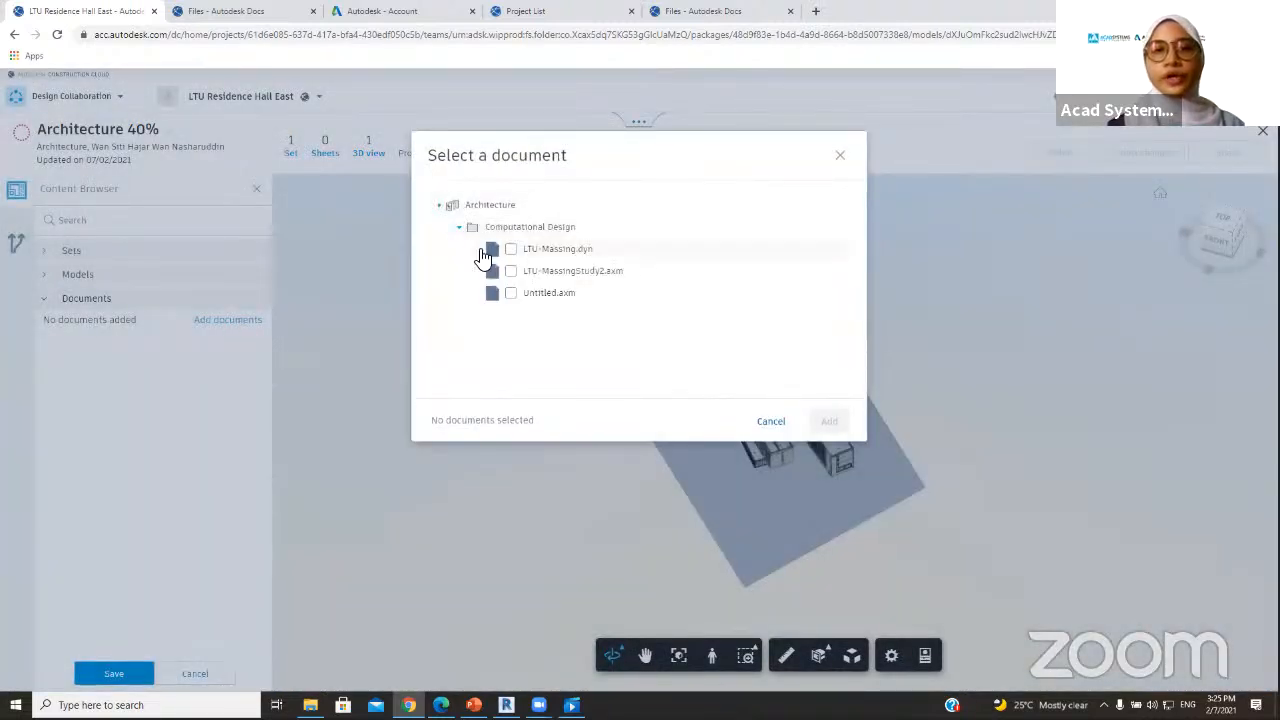
click(511, 292)
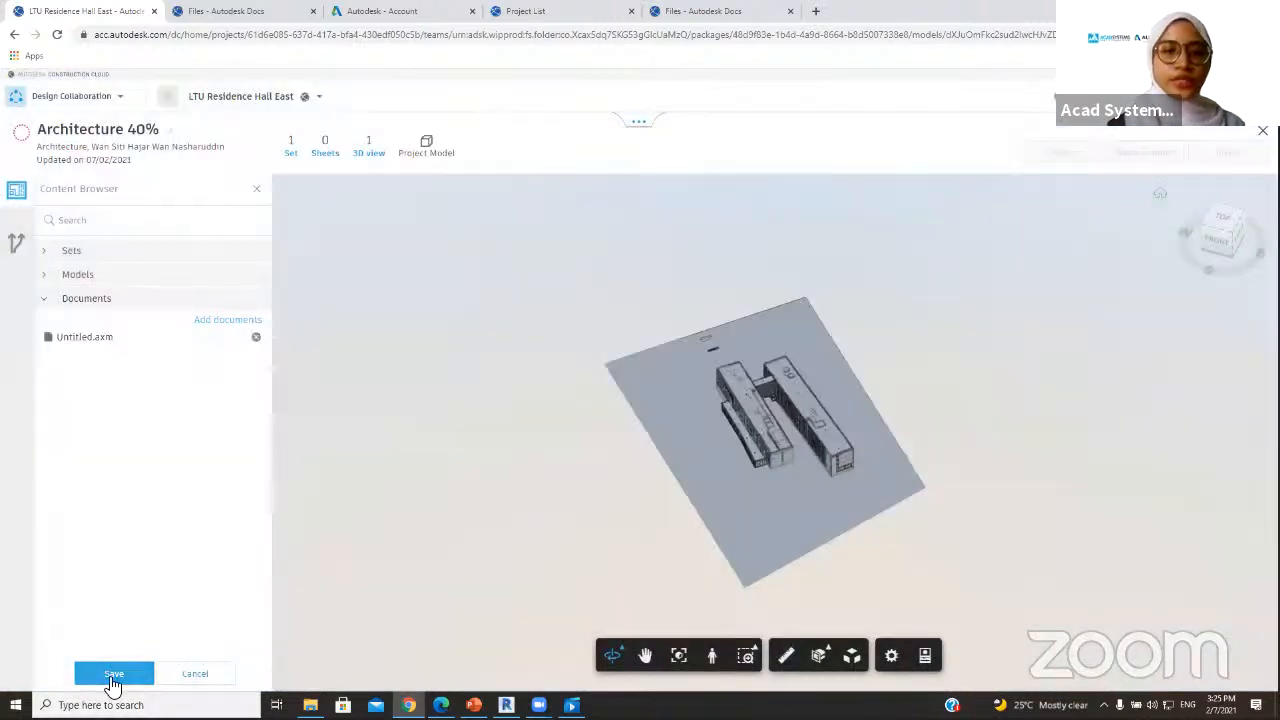
- Save the package contents and share the Architecture 40% package with all project teams
click(114, 680)
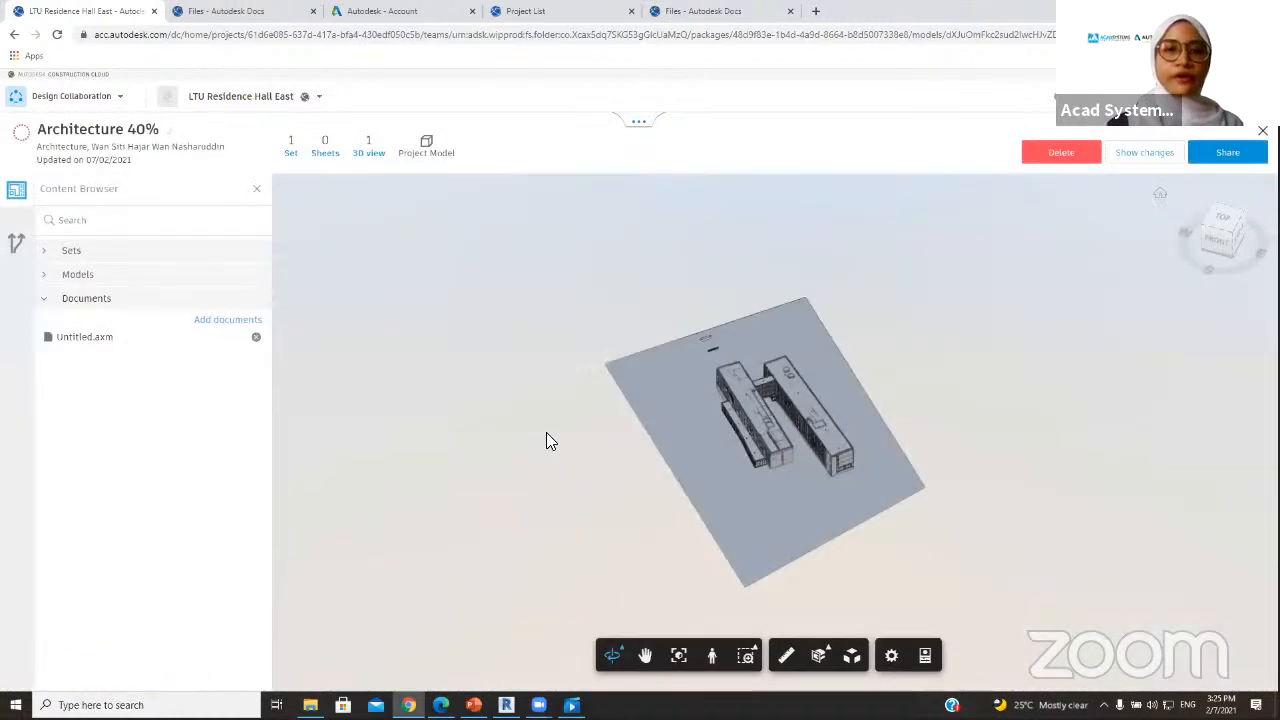
click(1232, 153)
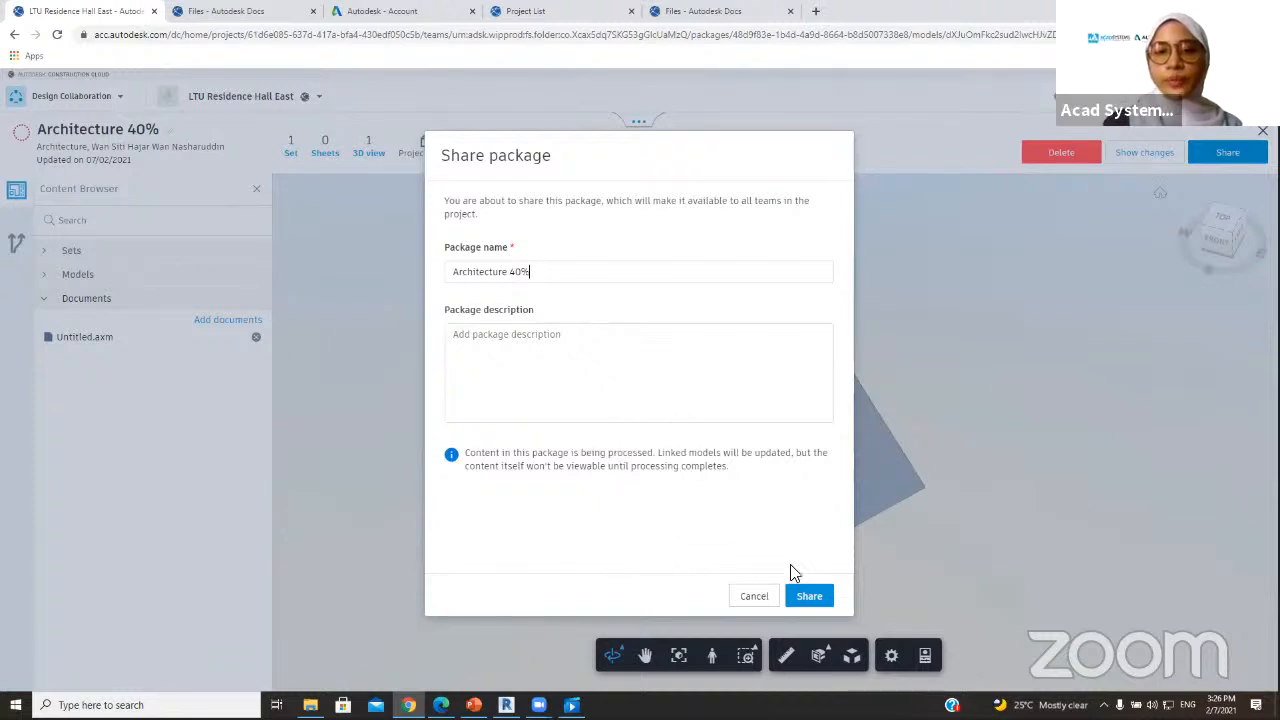
click(809, 595)
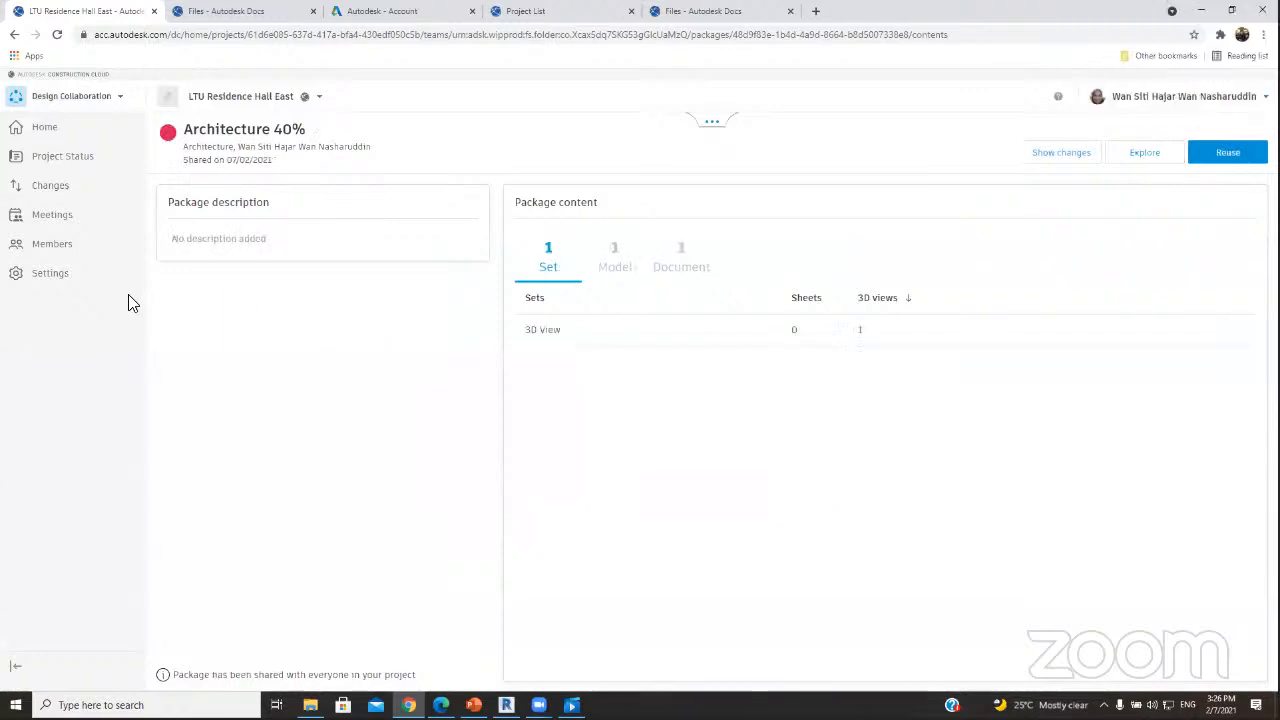
- Examine the project status and the publishing details of R21 LTU Housing - Arch.rvt, including its start and end times
click(100, 162)
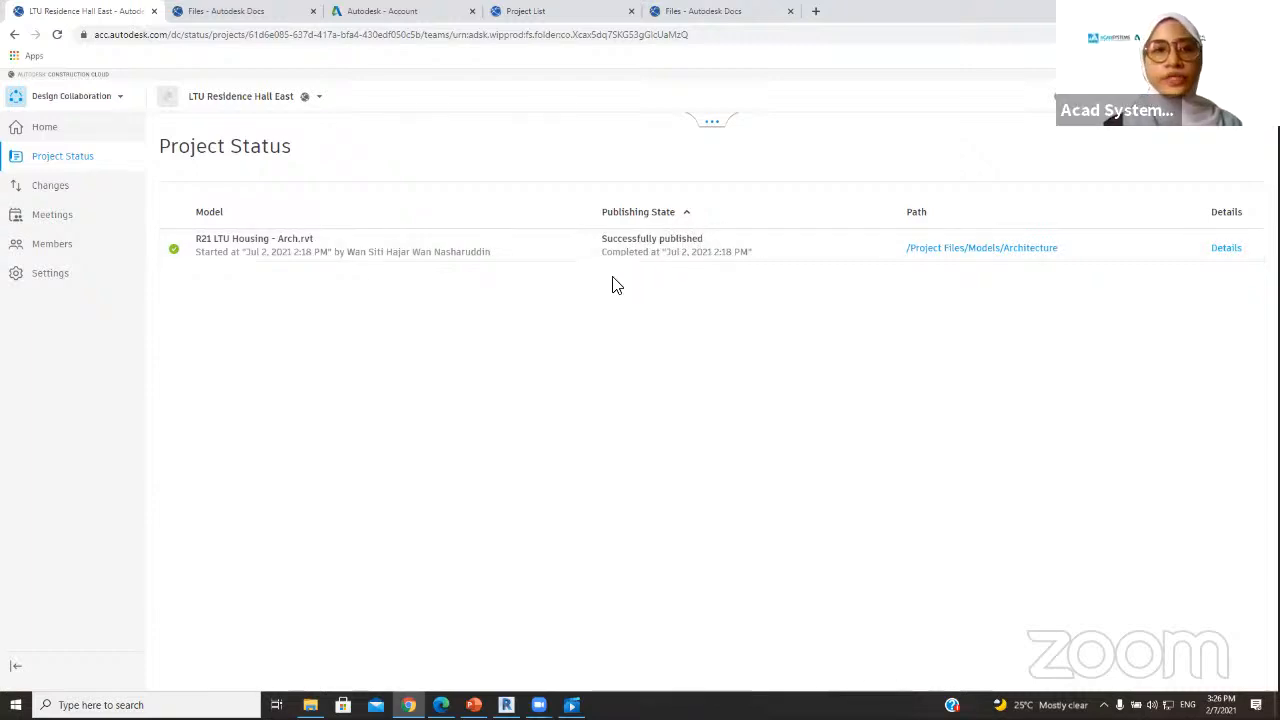
click(1223, 255)
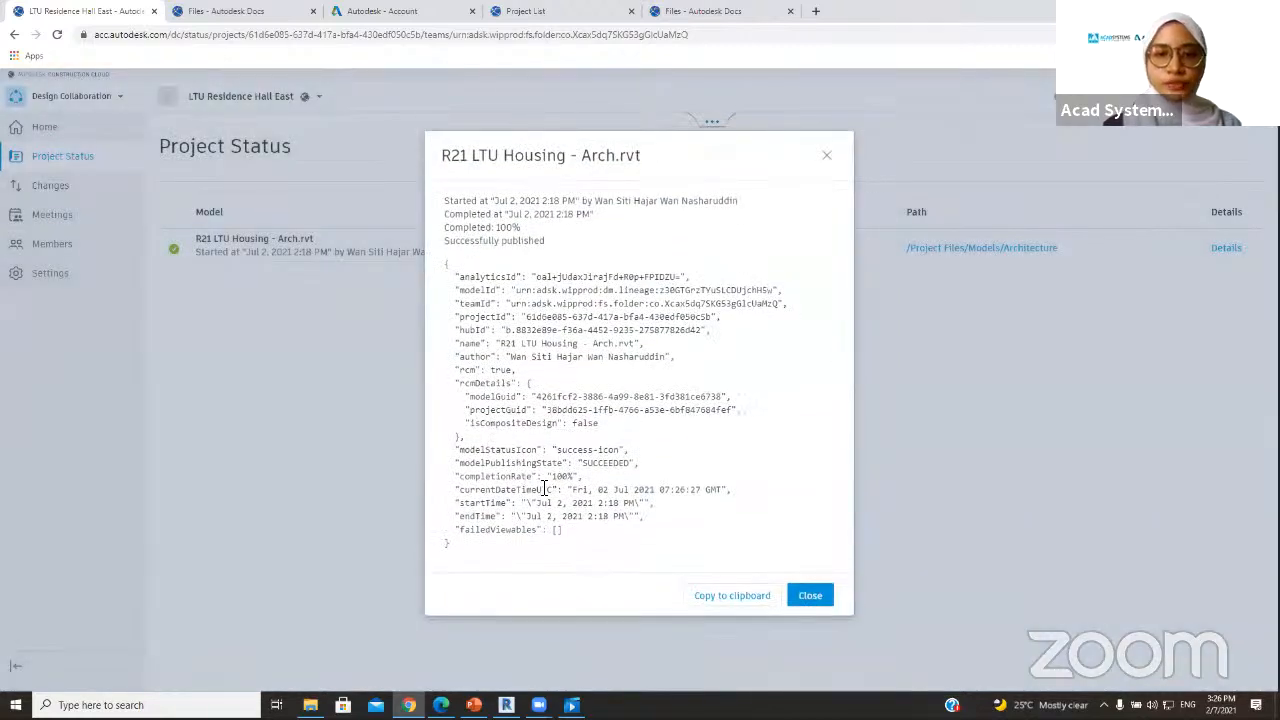
drag(532, 503, 614, 505)
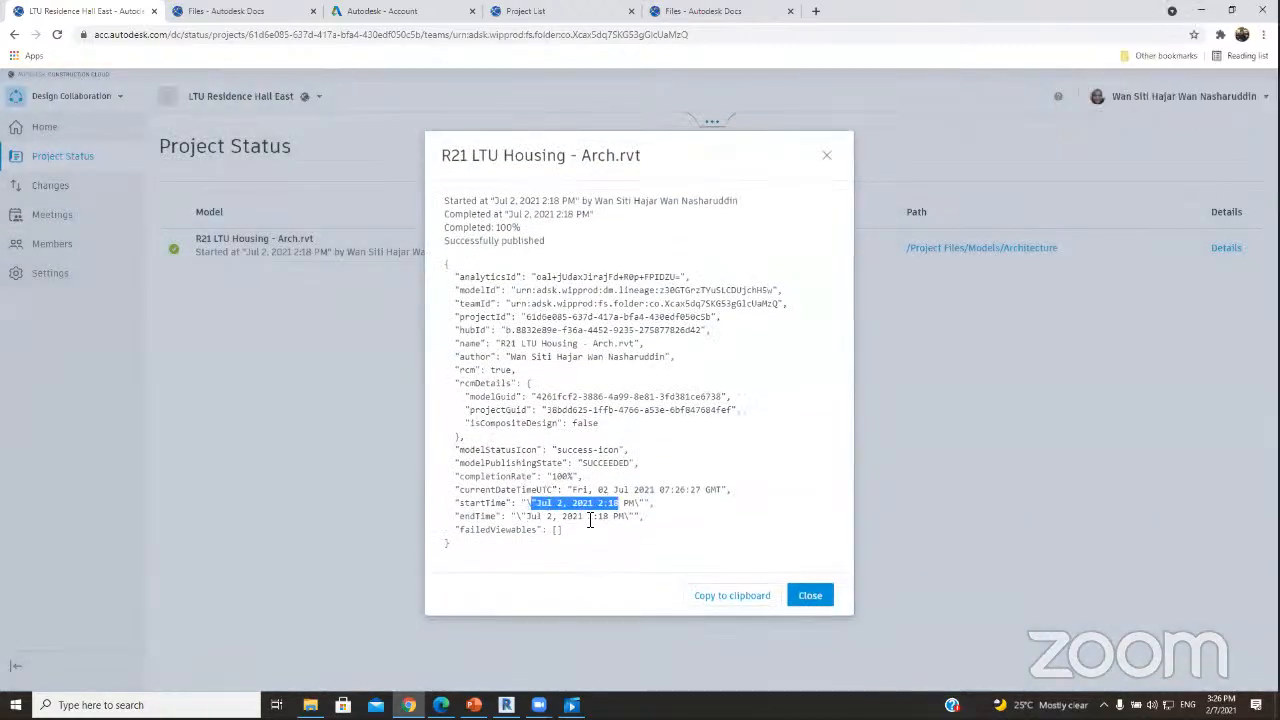
drag(526, 517, 615, 518)
click(634, 517)
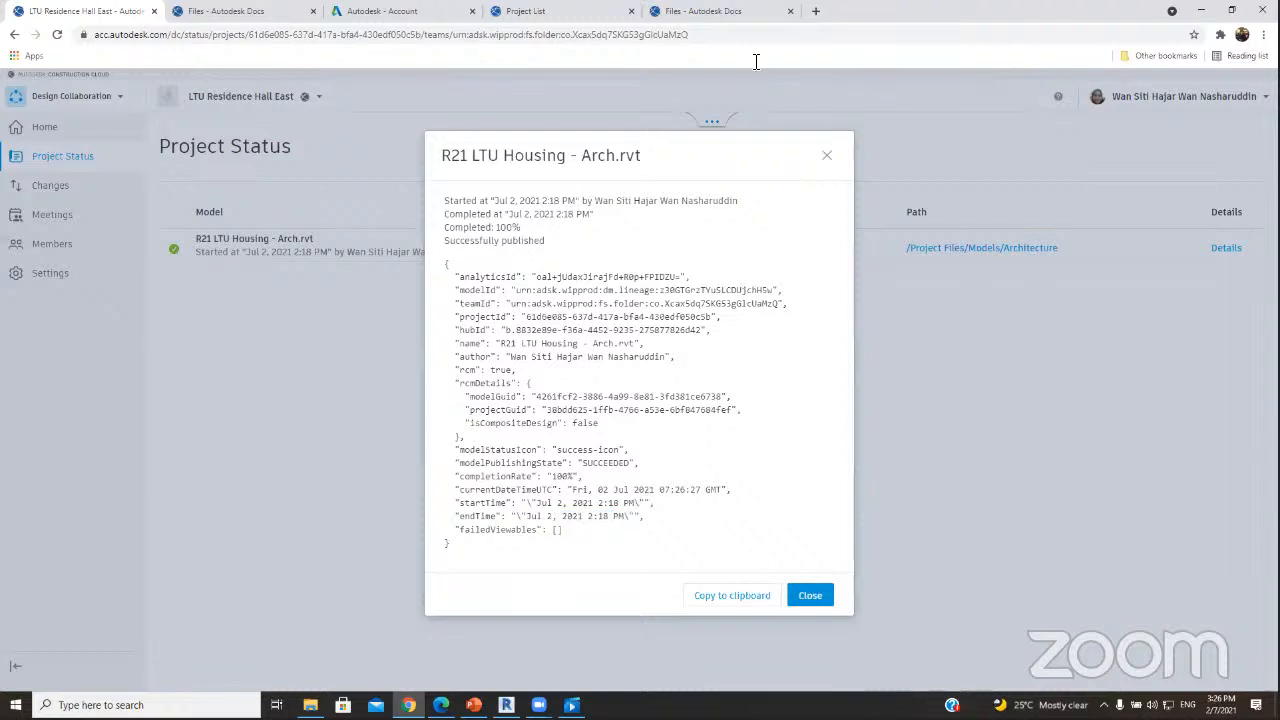
click(838, 157)
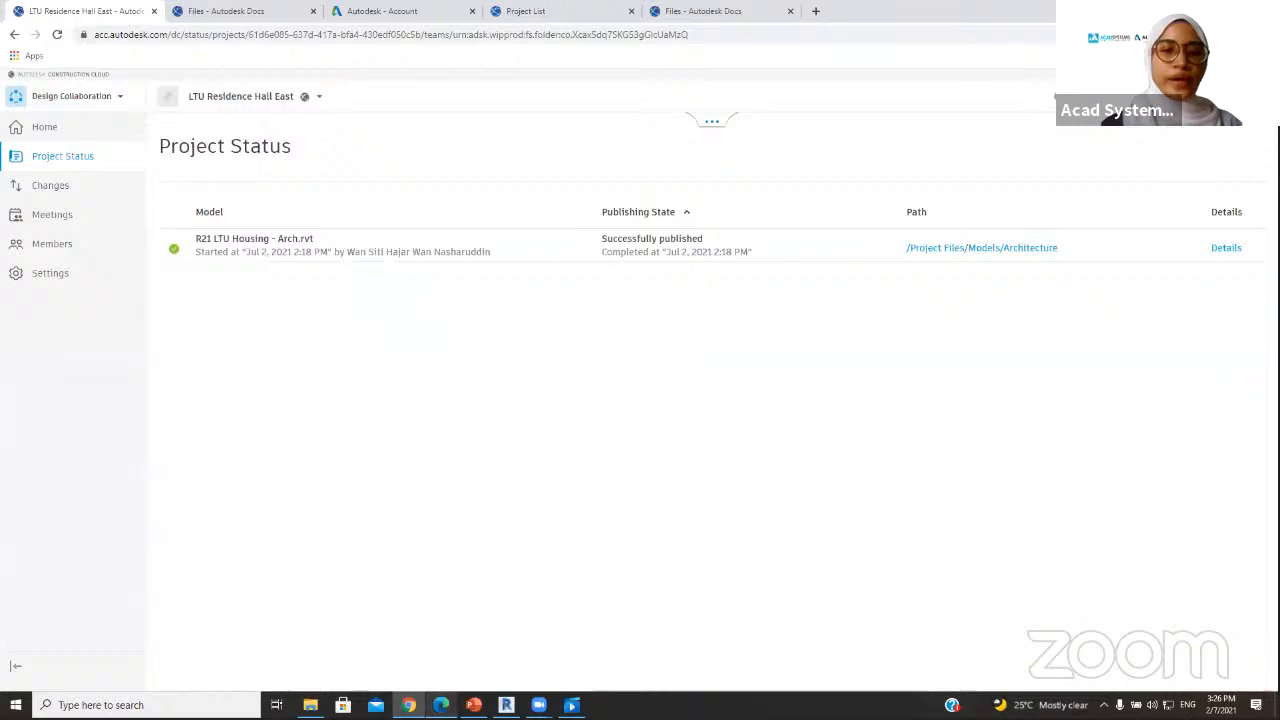
- Switch to the Edge browser, close the Cloud Collaboration video page and check which account is signed in to Docs
mouse_move(441, 703)
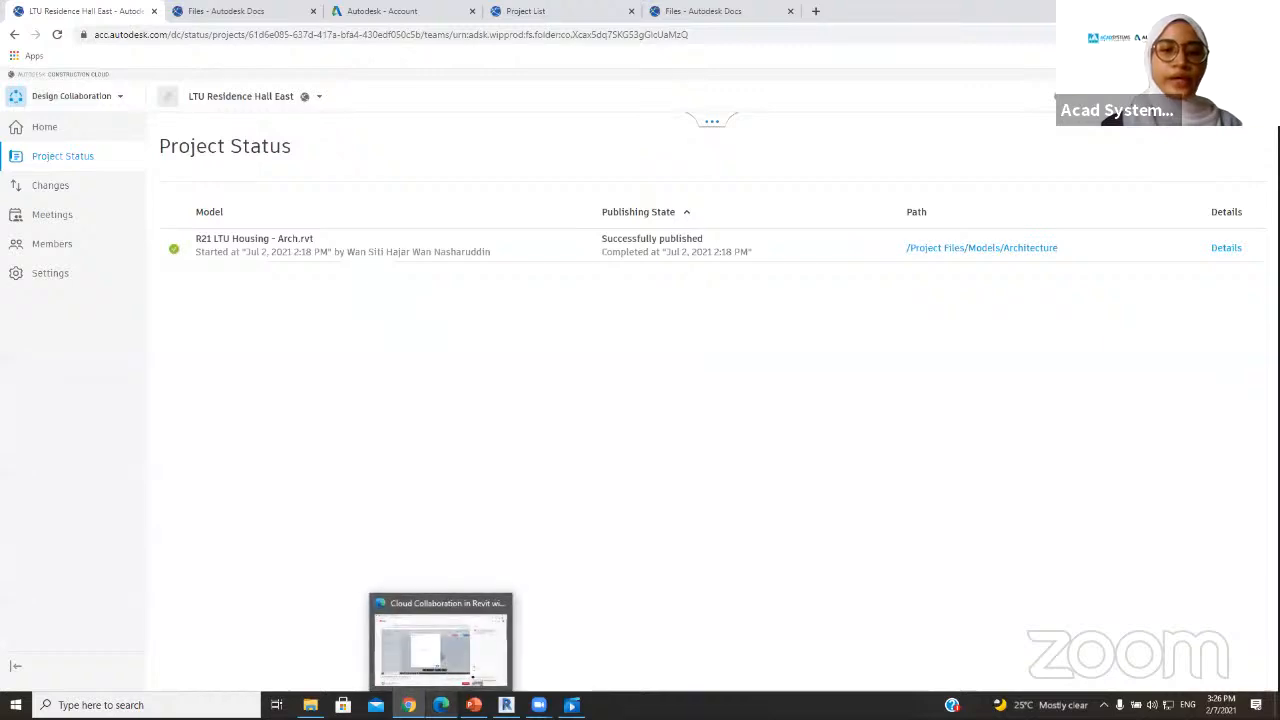
click(435, 680)
click(109, 10)
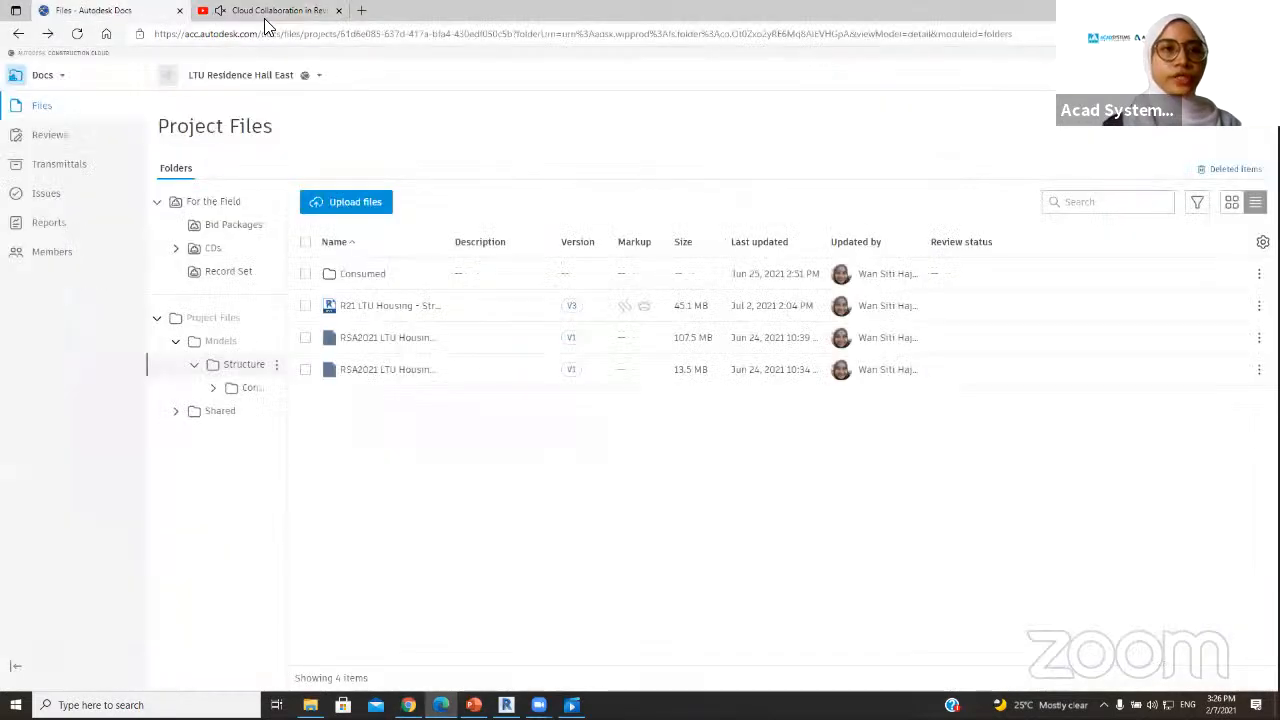
click(338, 10)
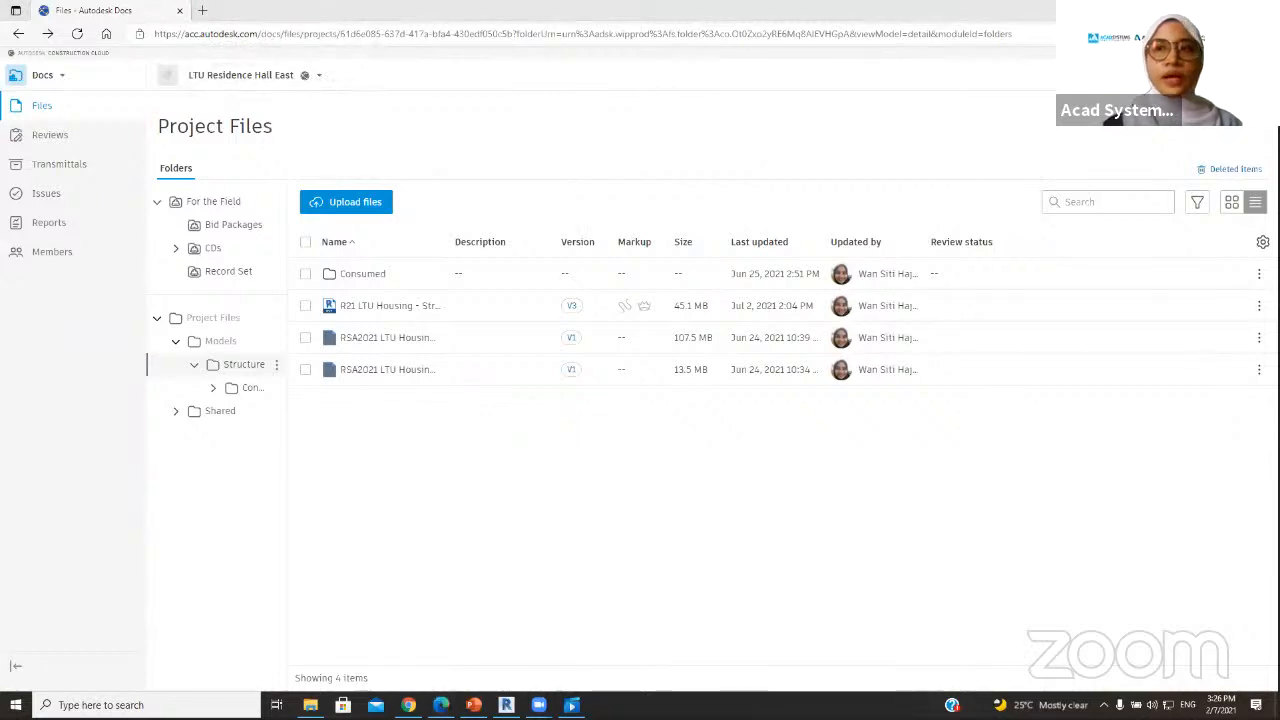
click(1234, 75)
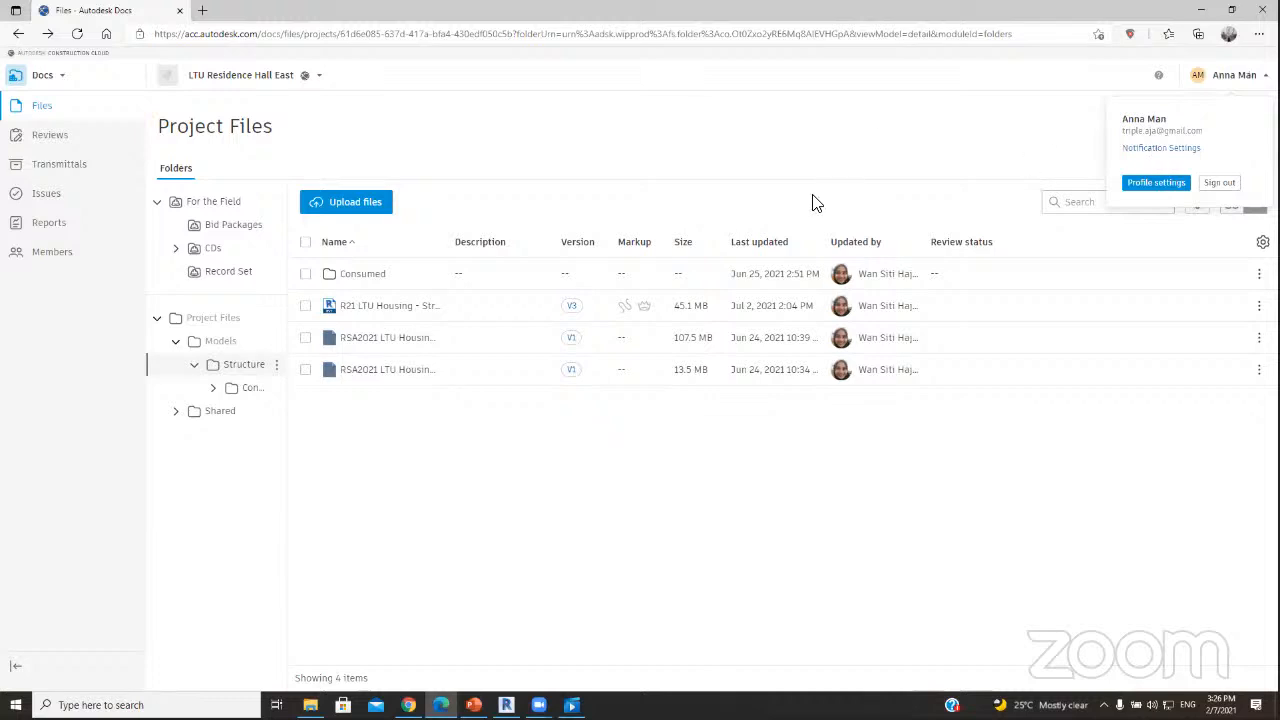
click(792, 162)
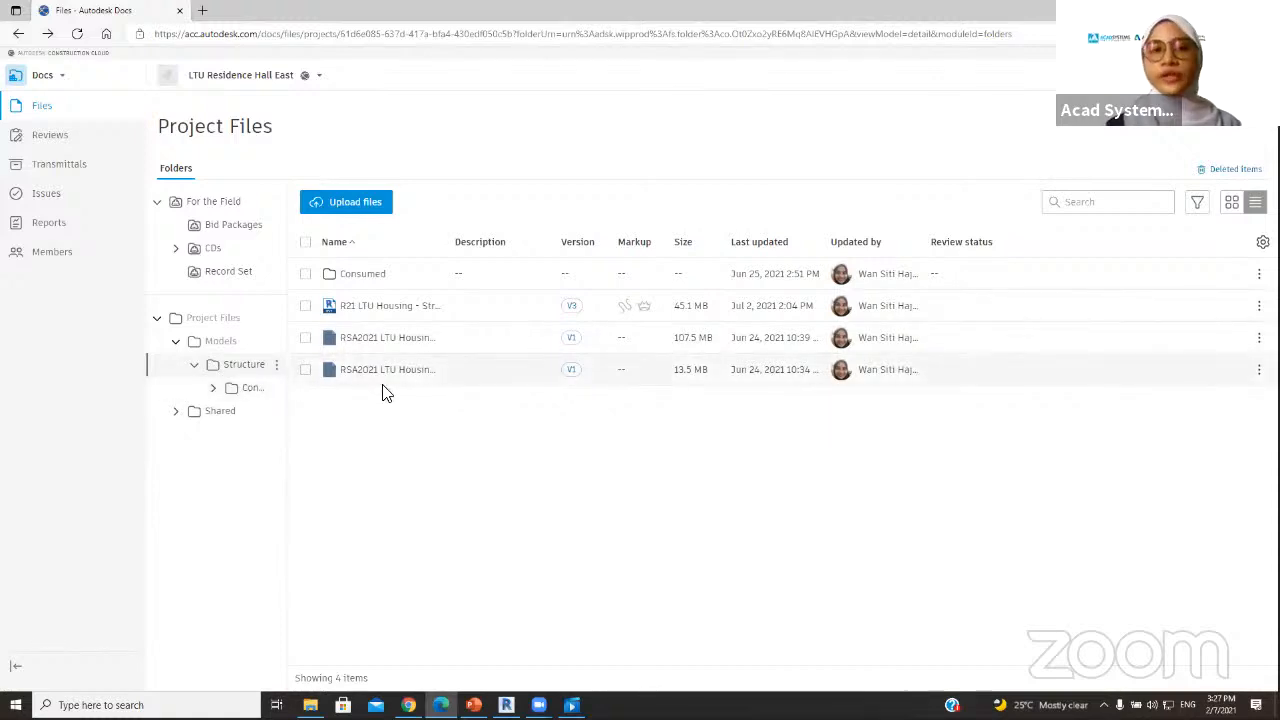
- Expand the Shared folder in Docs and examine the contents of its Architecture, MEP and Structure folders
click(178, 413)
click(211, 414)
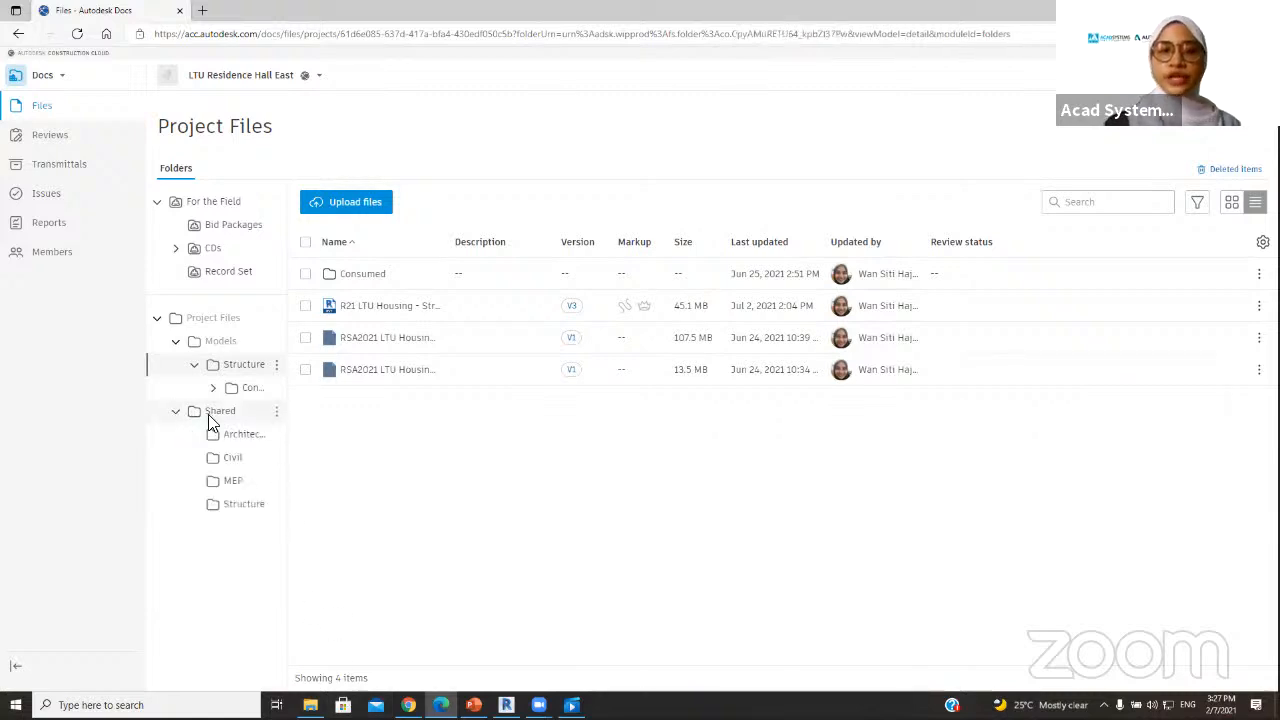
click(58, 78)
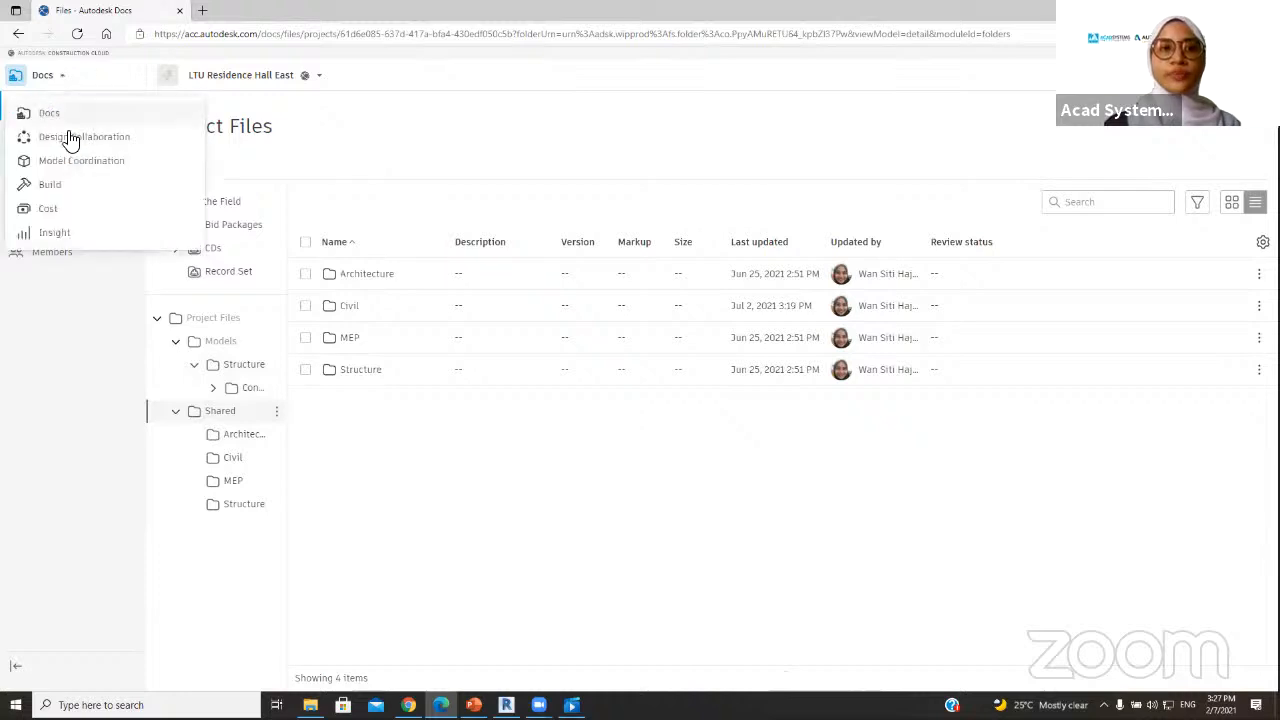
click(250, 440)
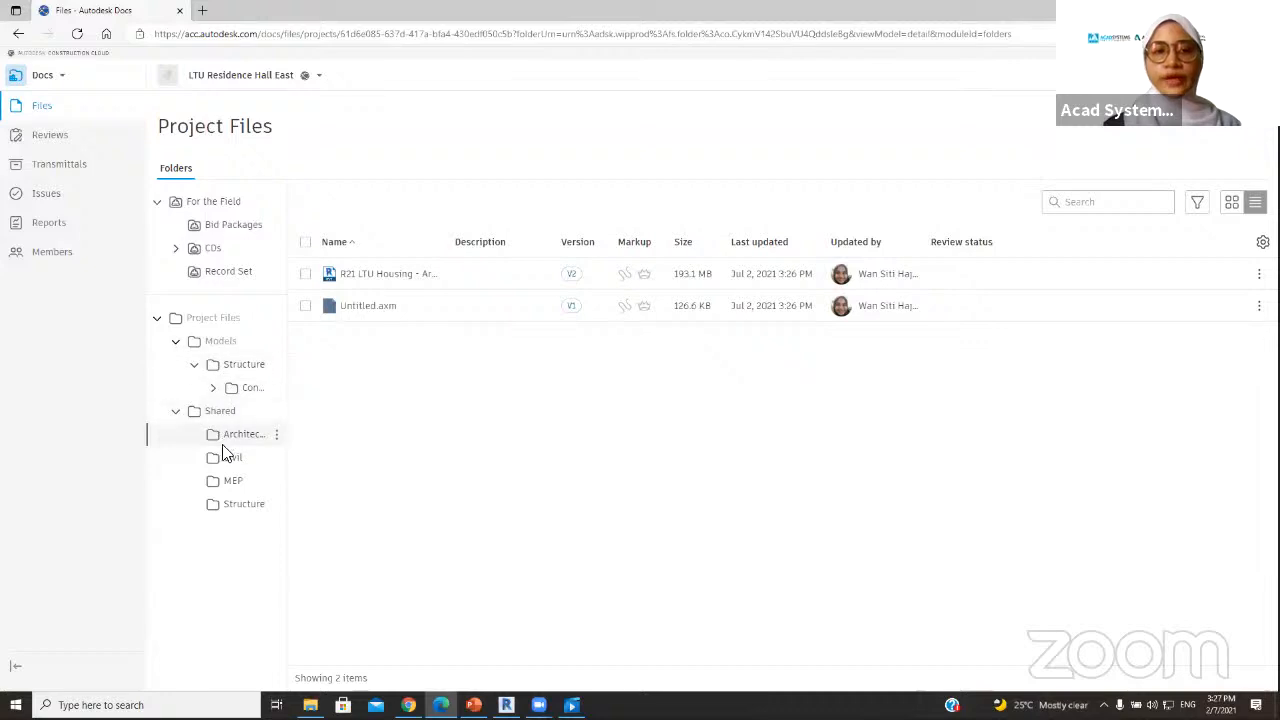
click(240, 482)
click(251, 505)
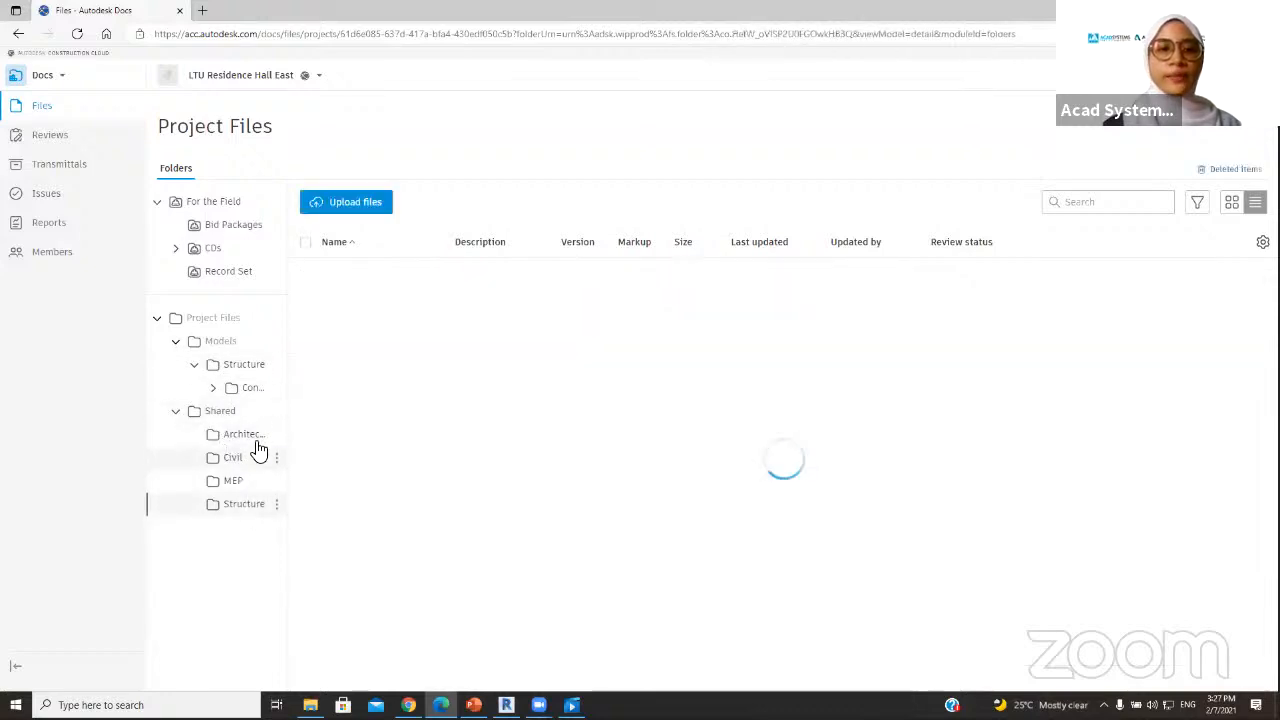
click(255, 437)
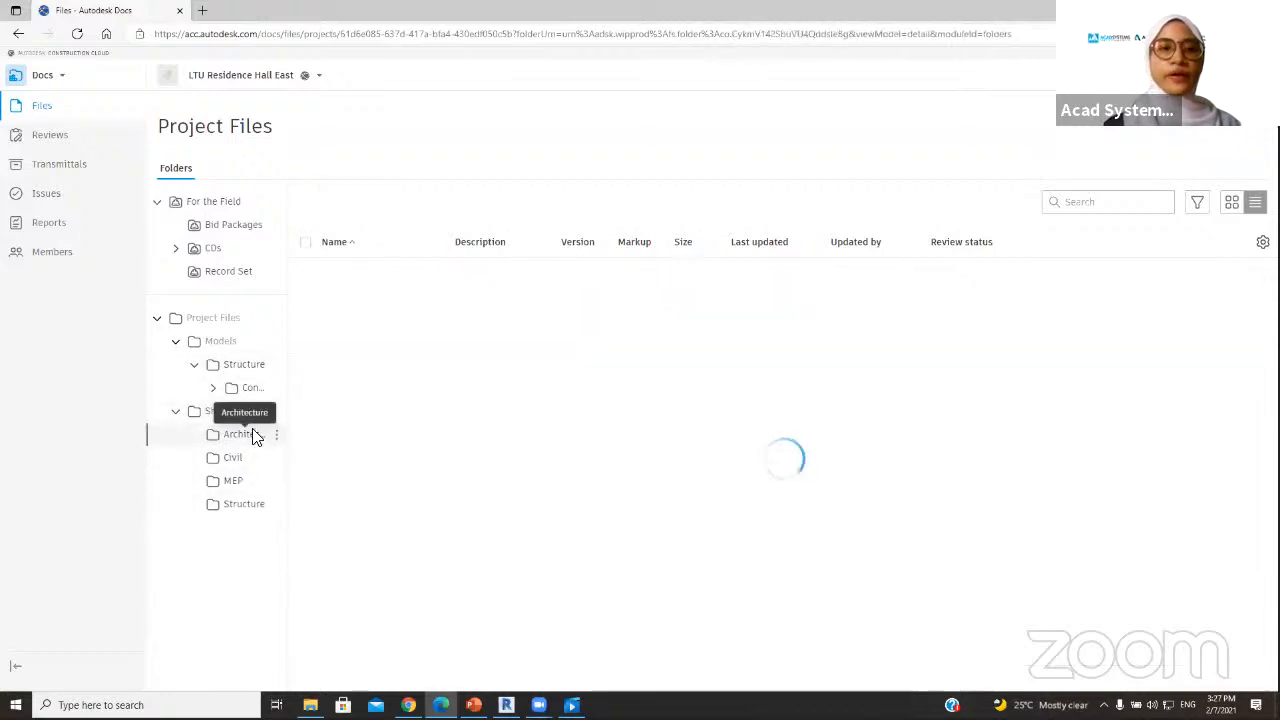
- Open the project in Design Collaboration and briefly review the Design Collaboration workflow slide in PowerPoint
click(36, 76)
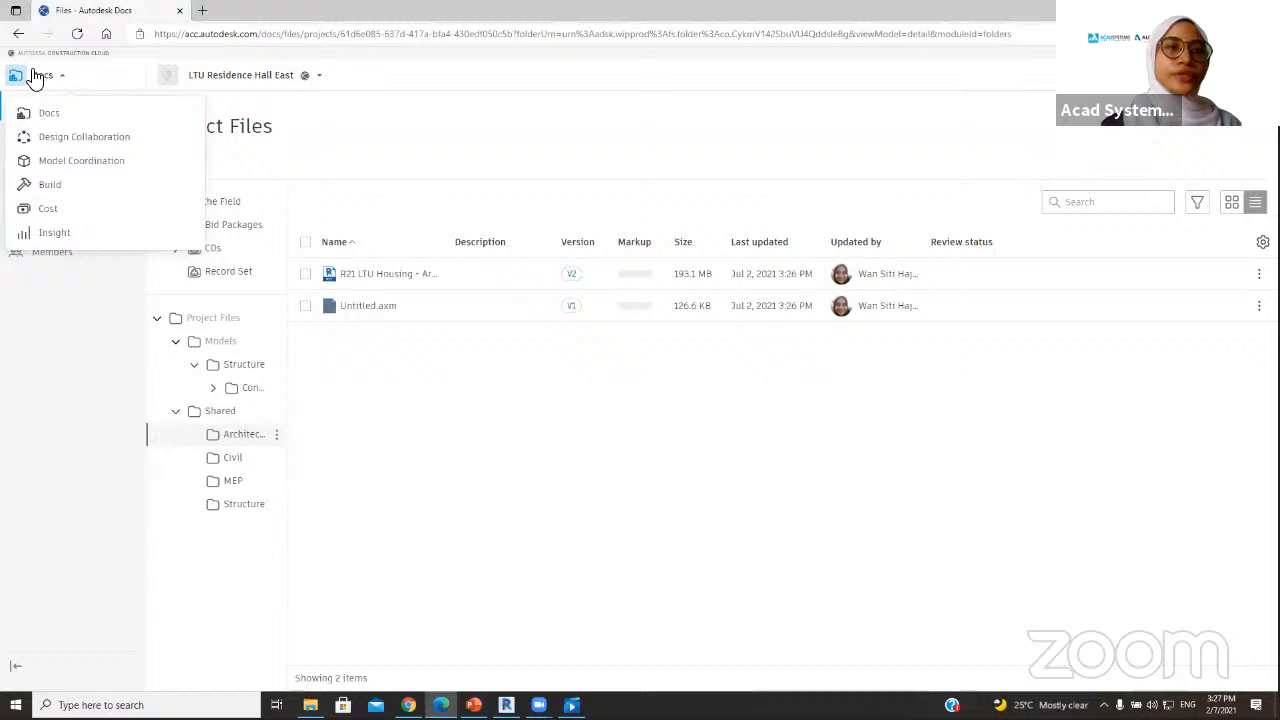
click(86, 140)
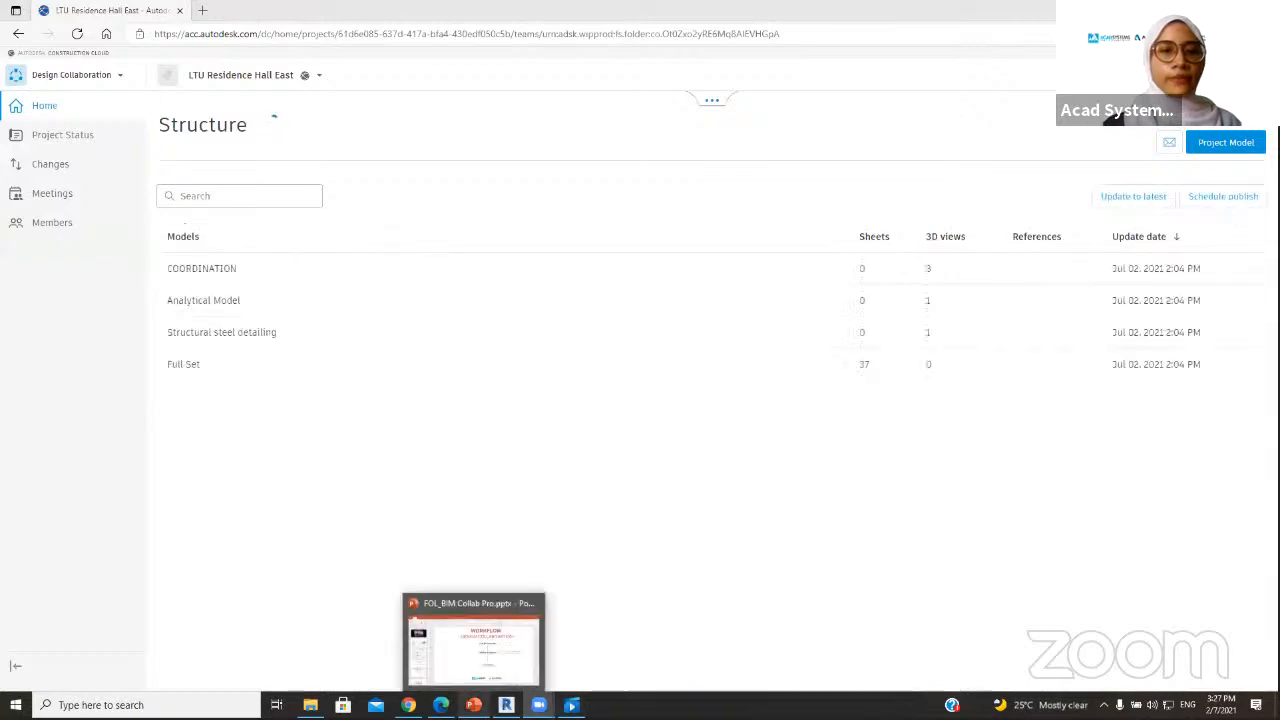
click(474, 705)
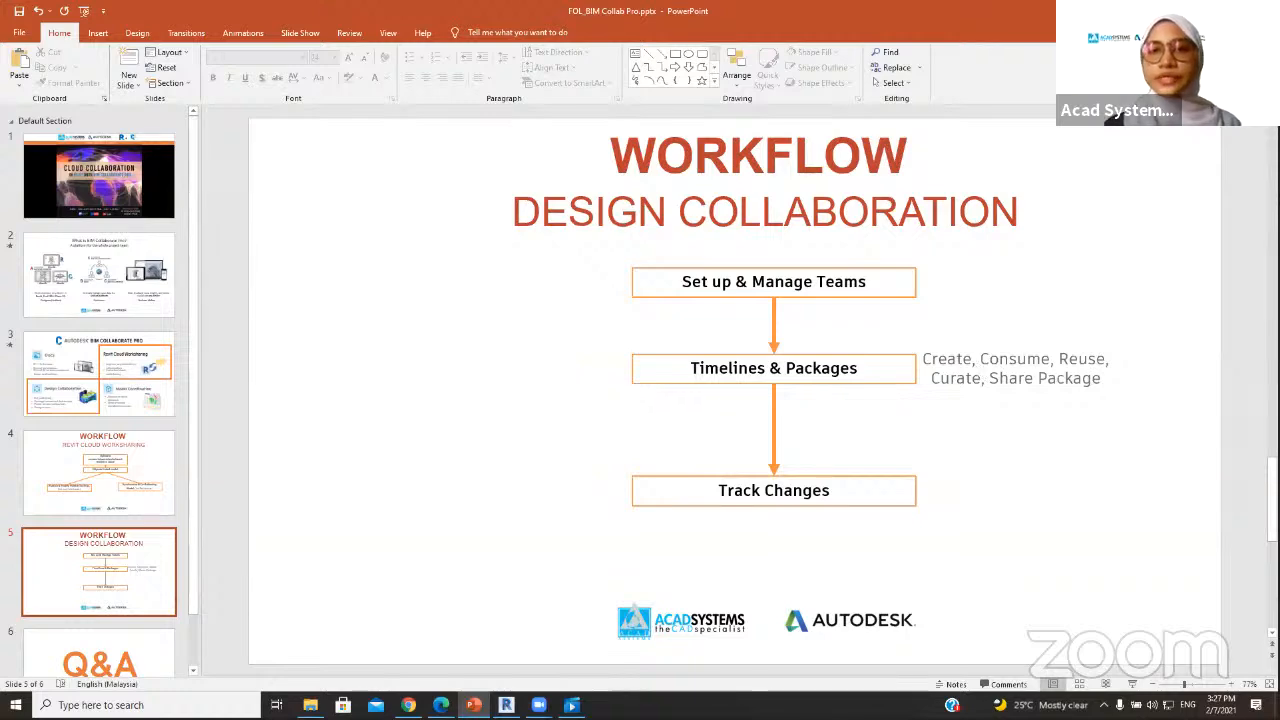
key(alt+Tab)
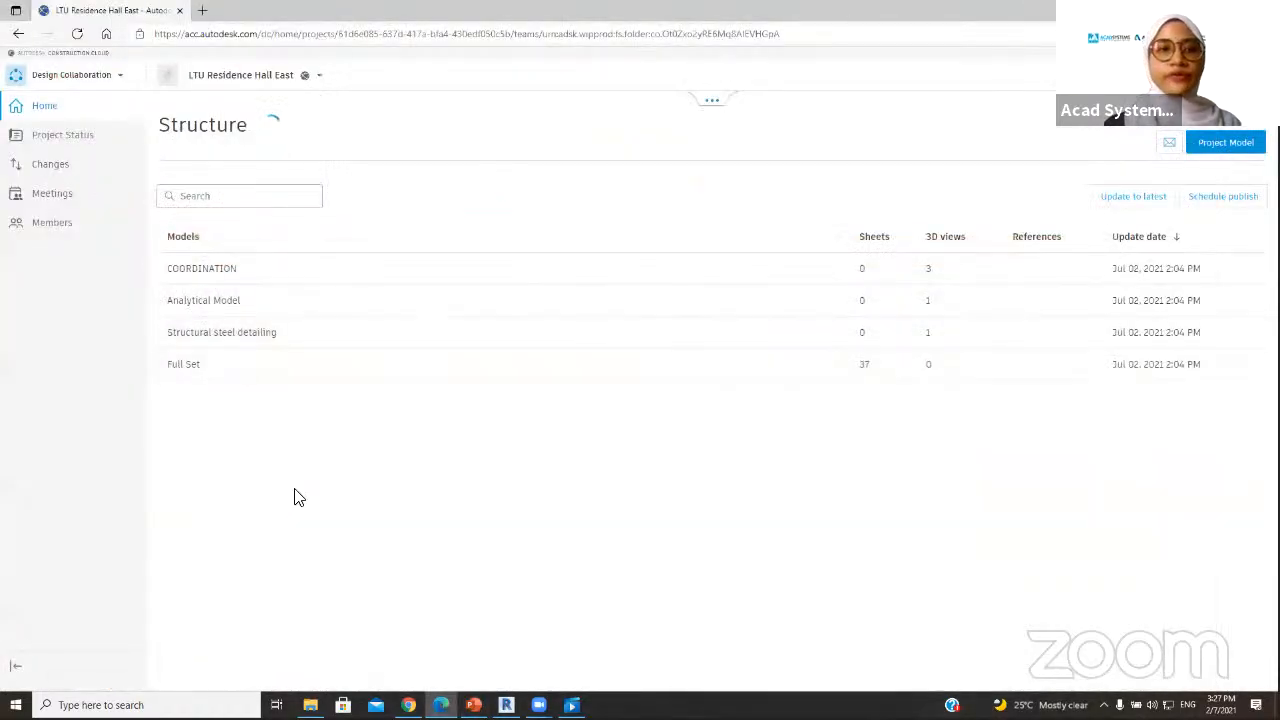
- Show the Structure team's timeline and expand the shared Architecture timeline to its individual models
click(711, 102)
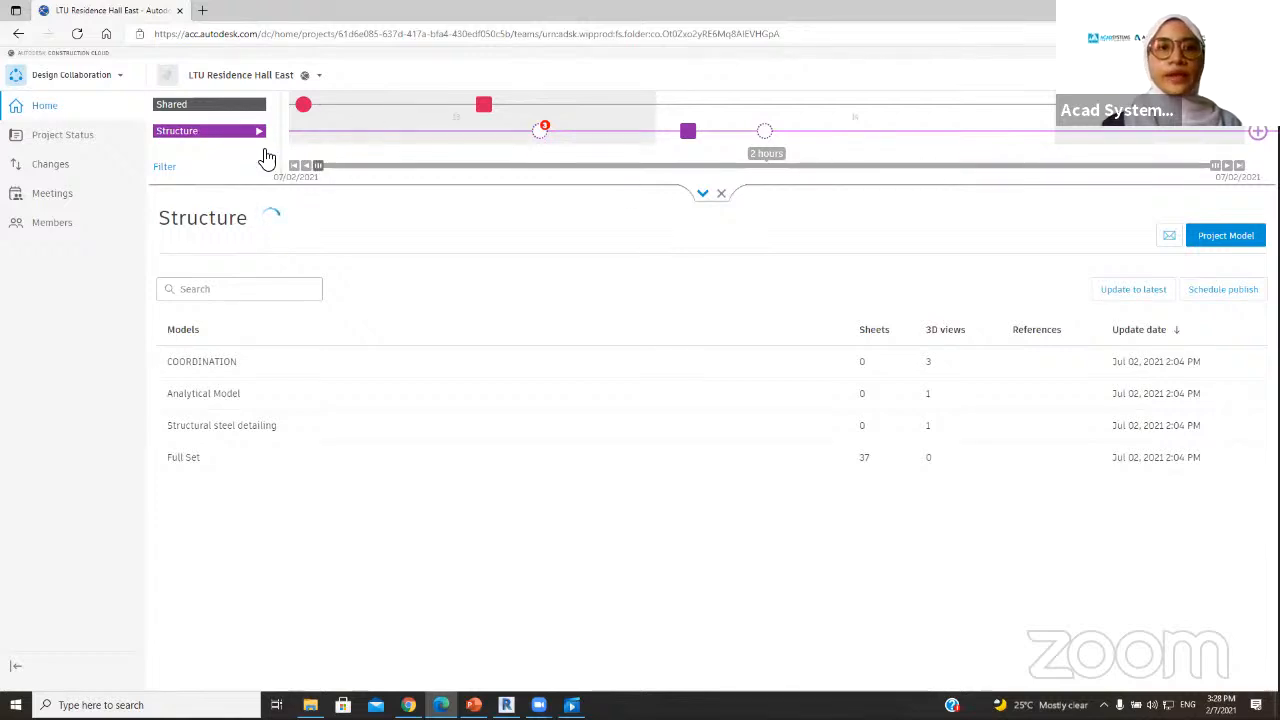
click(196, 104)
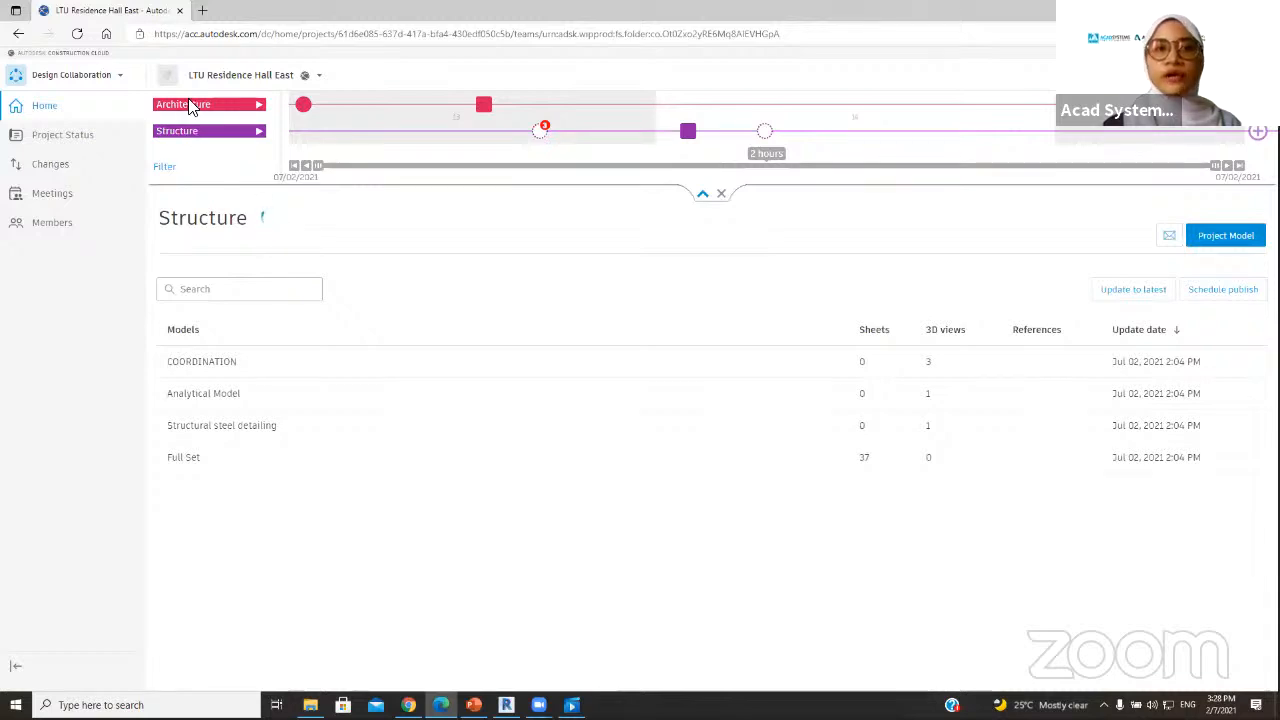
click(258, 106)
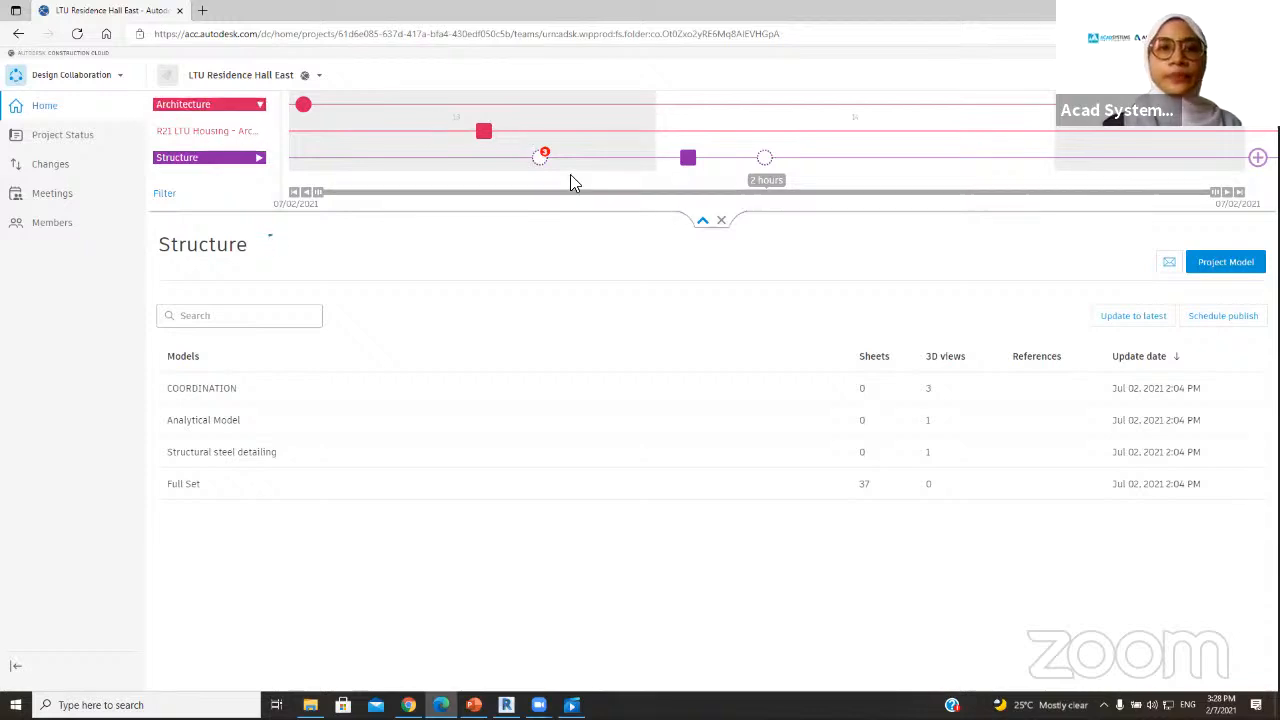
- View the current version of R21 LTU Housing - Arch.rvt from the timeline and examine its phases and levels
click(483, 133)
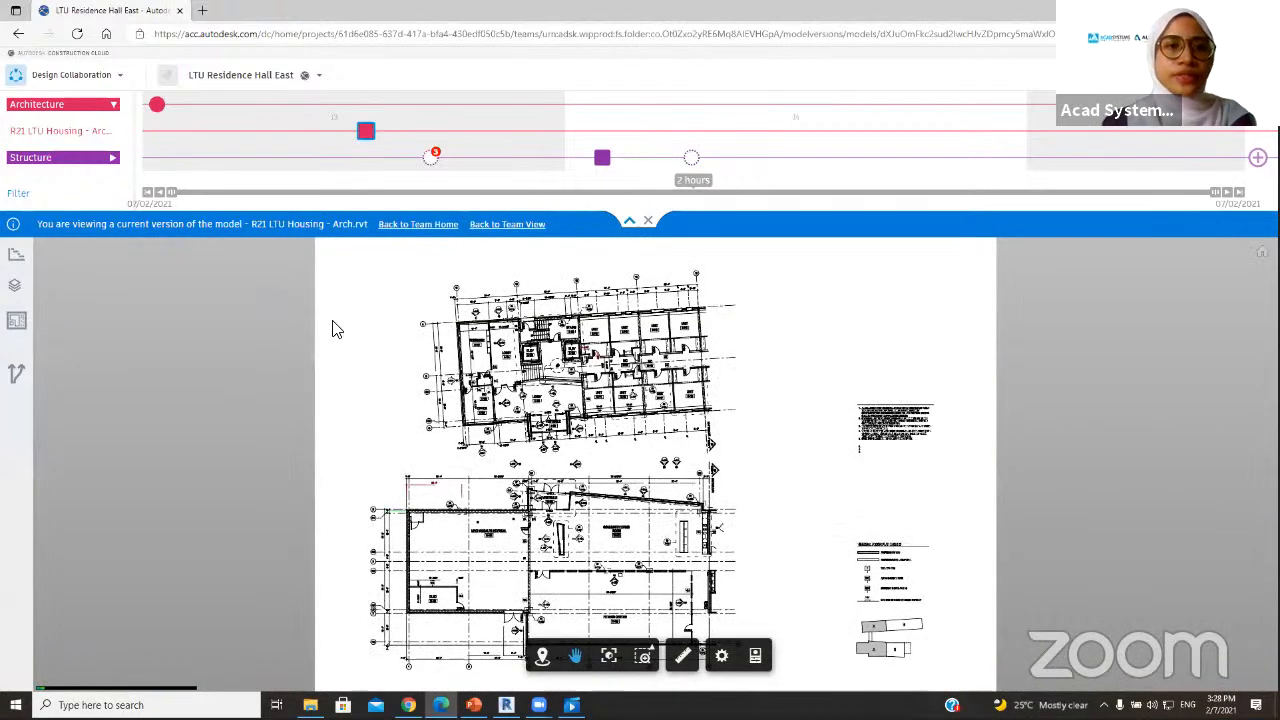
click(14, 290)
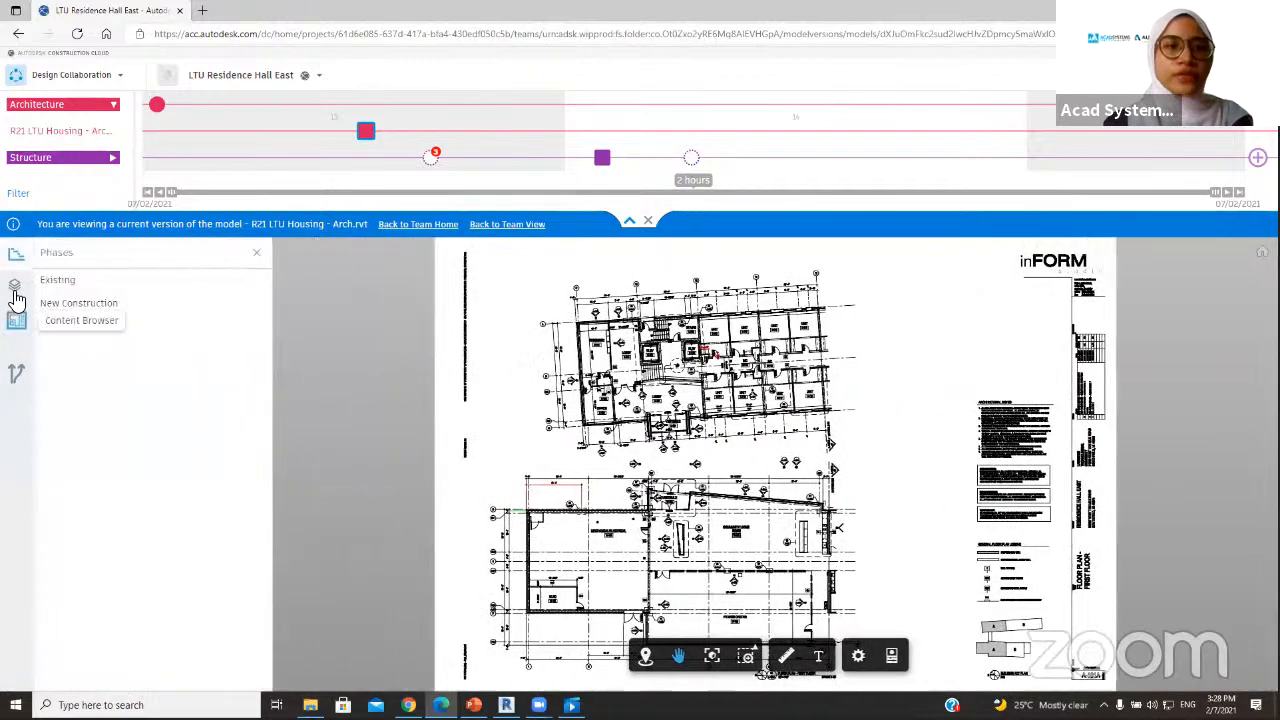
click(16, 318)
click(14, 286)
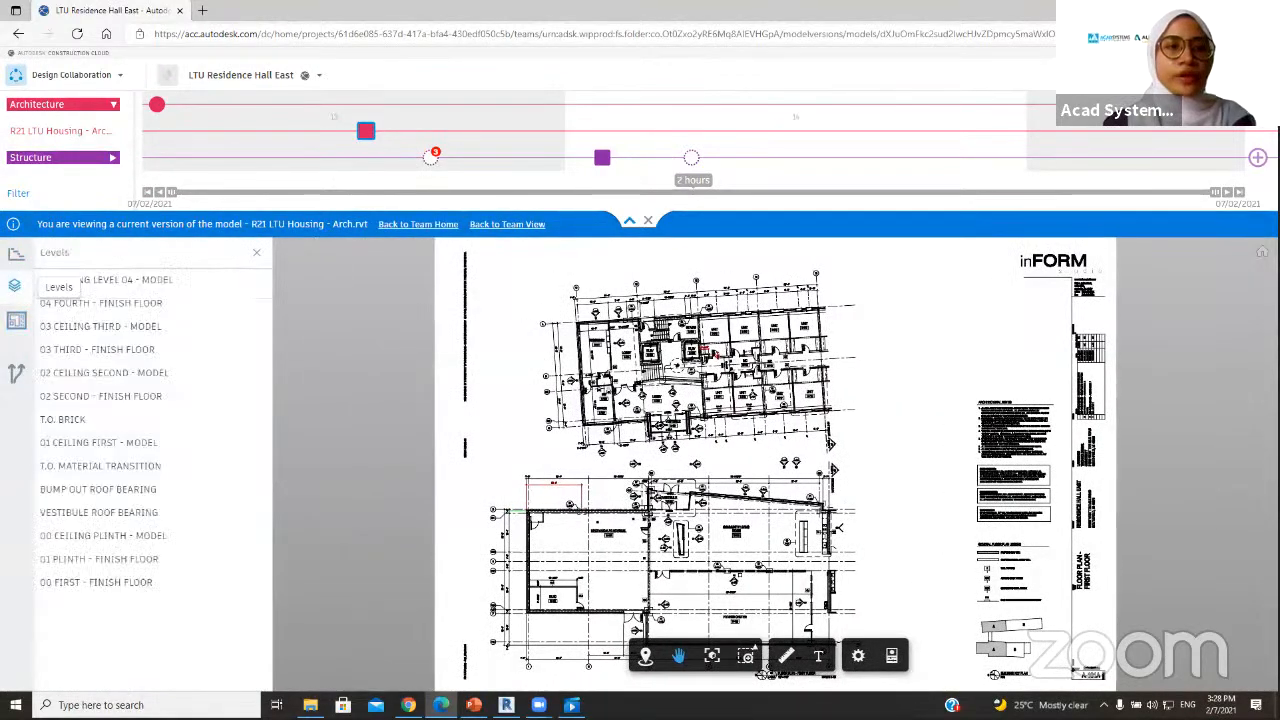
click(42, 372)
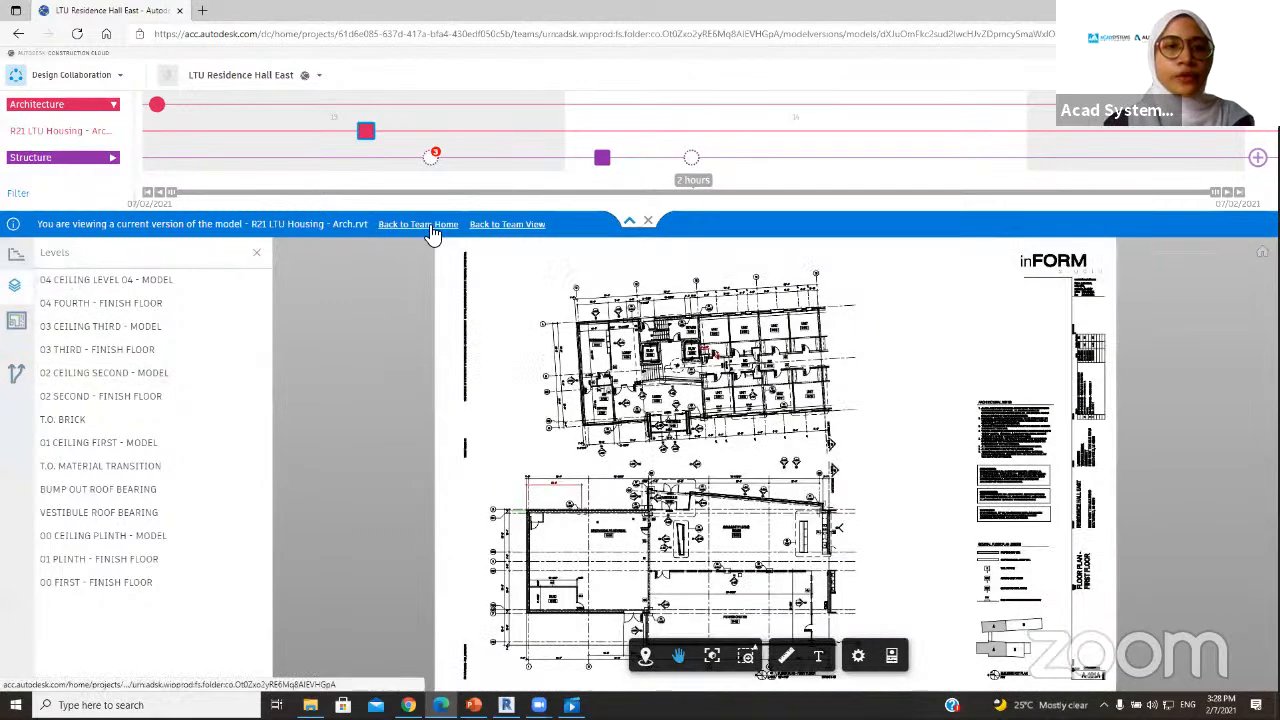
- Return to the Structure team home and reopen the consumed R21 LTU Housing - Arch.rvt version from the timeline
click(432, 224)
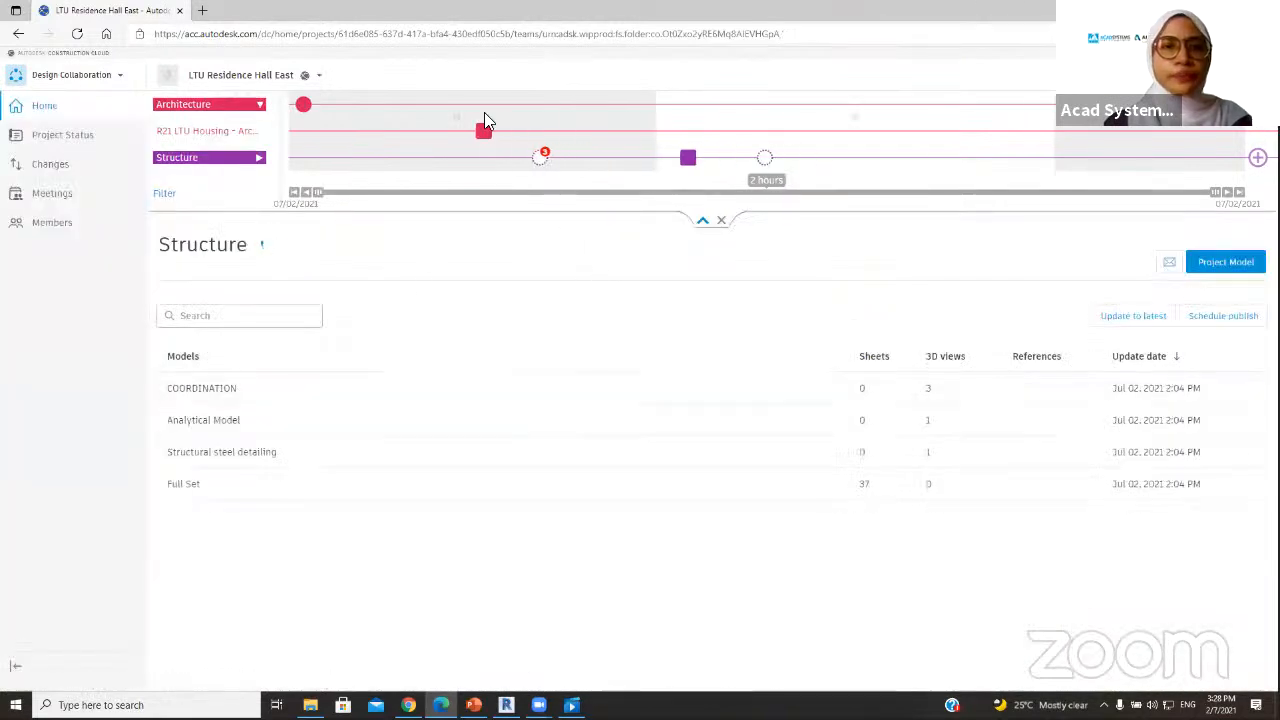
mouse_move(487, 133)
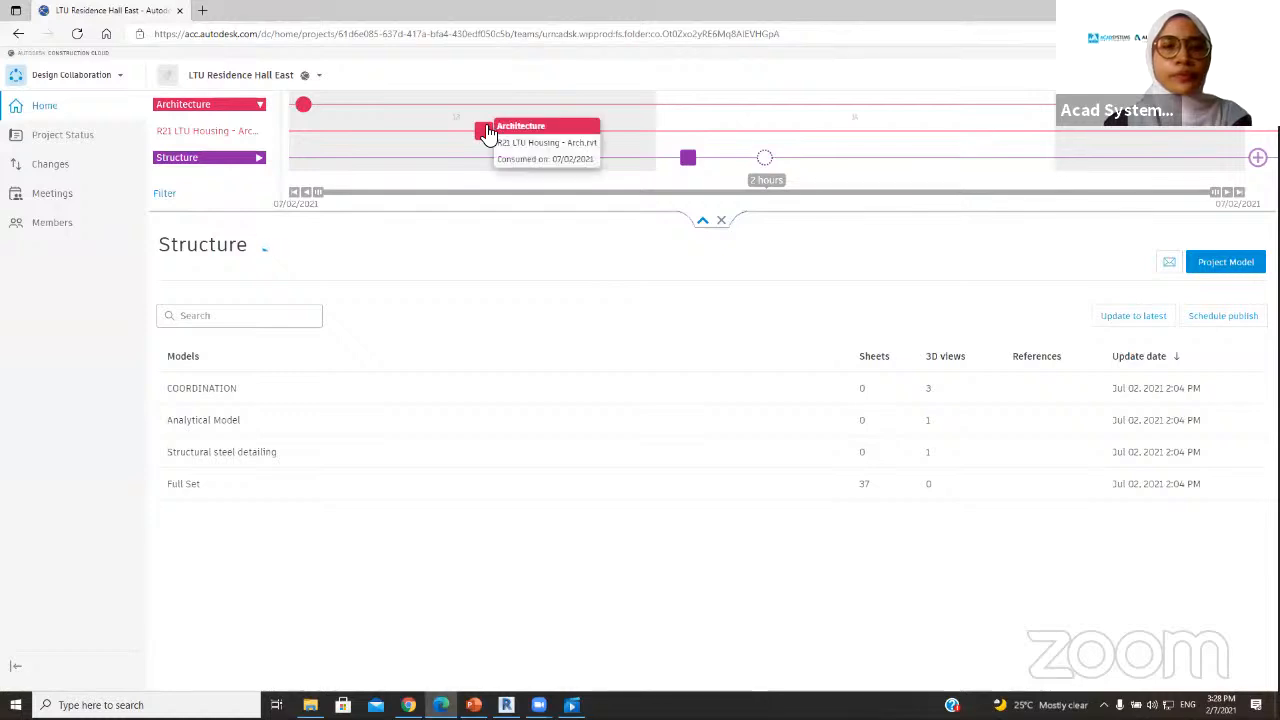
click(486, 131)
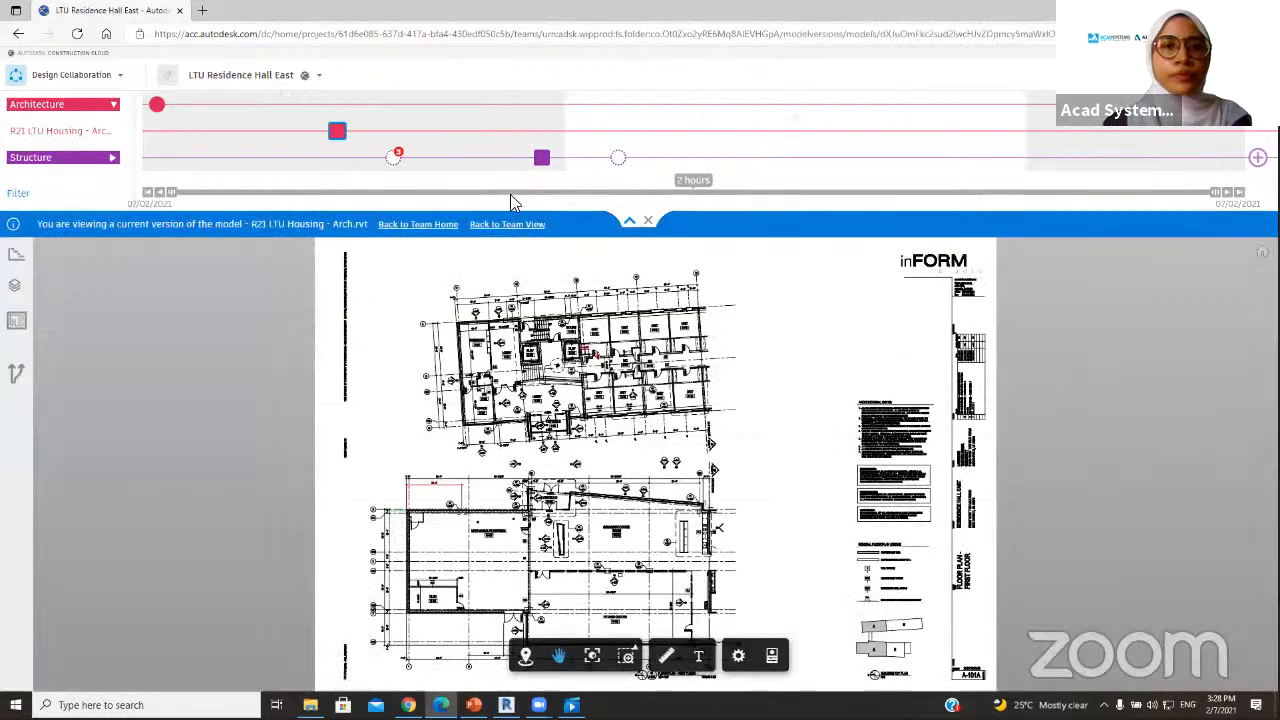
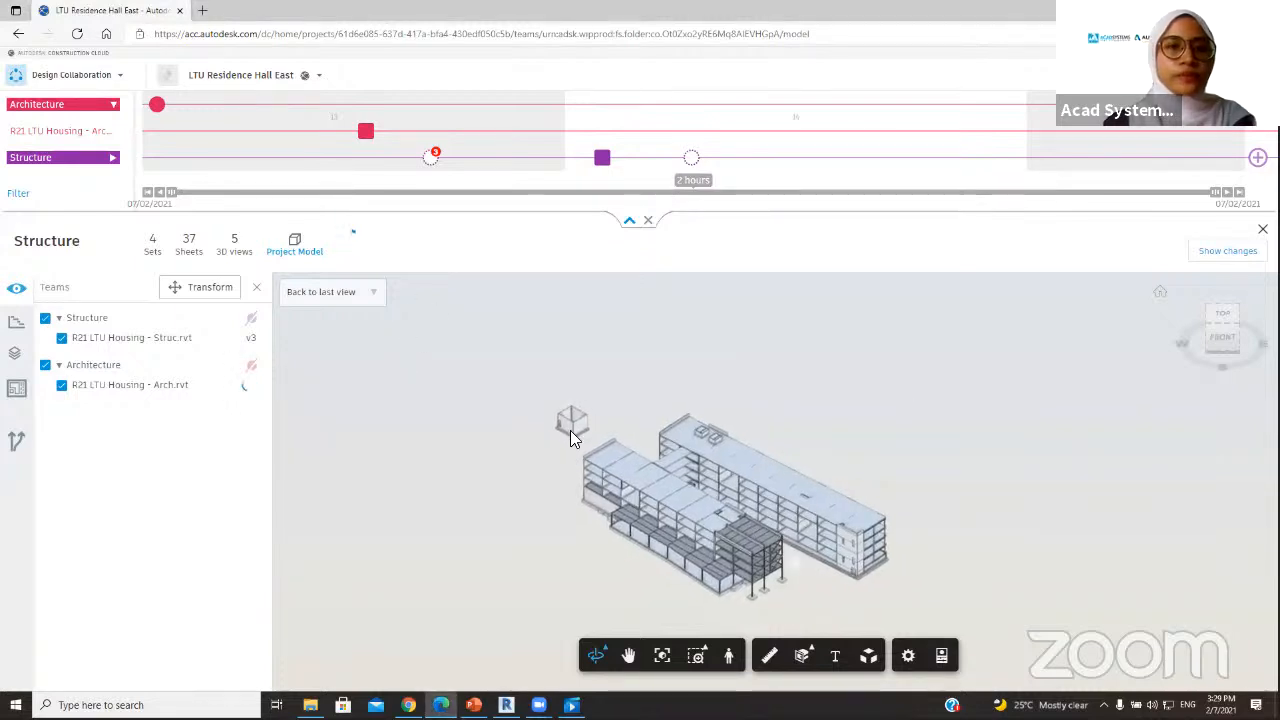
- Examine the Structure team's project model with team colouring switched on and off, and return to the team home
click(251, 320)
scroll(672, 486, up, 3)
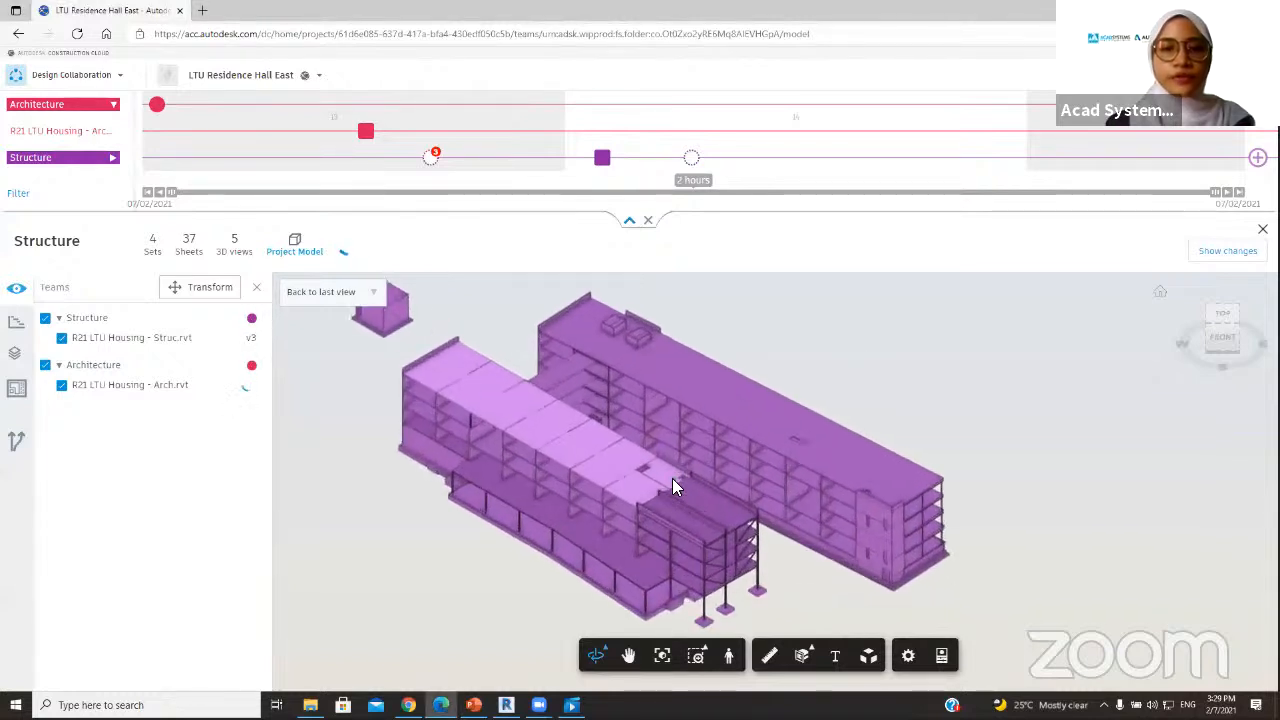
drag(672, 479, 650, 461)
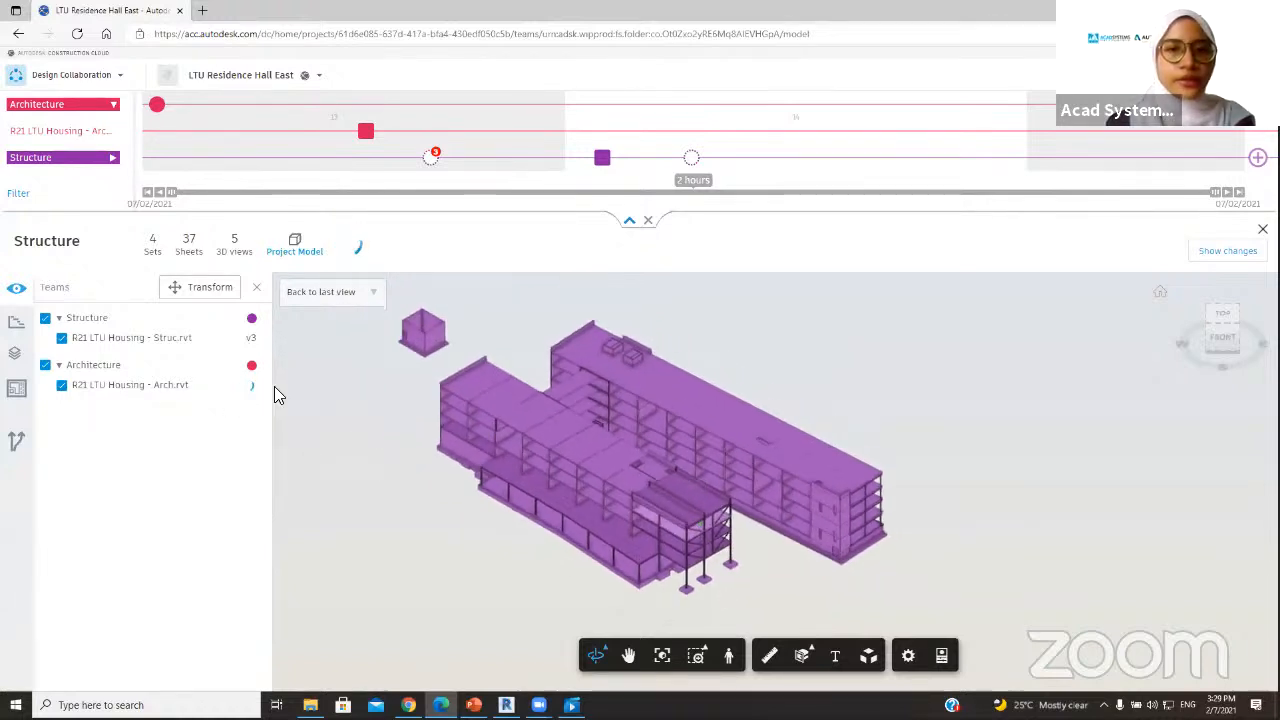
click(252, 320)
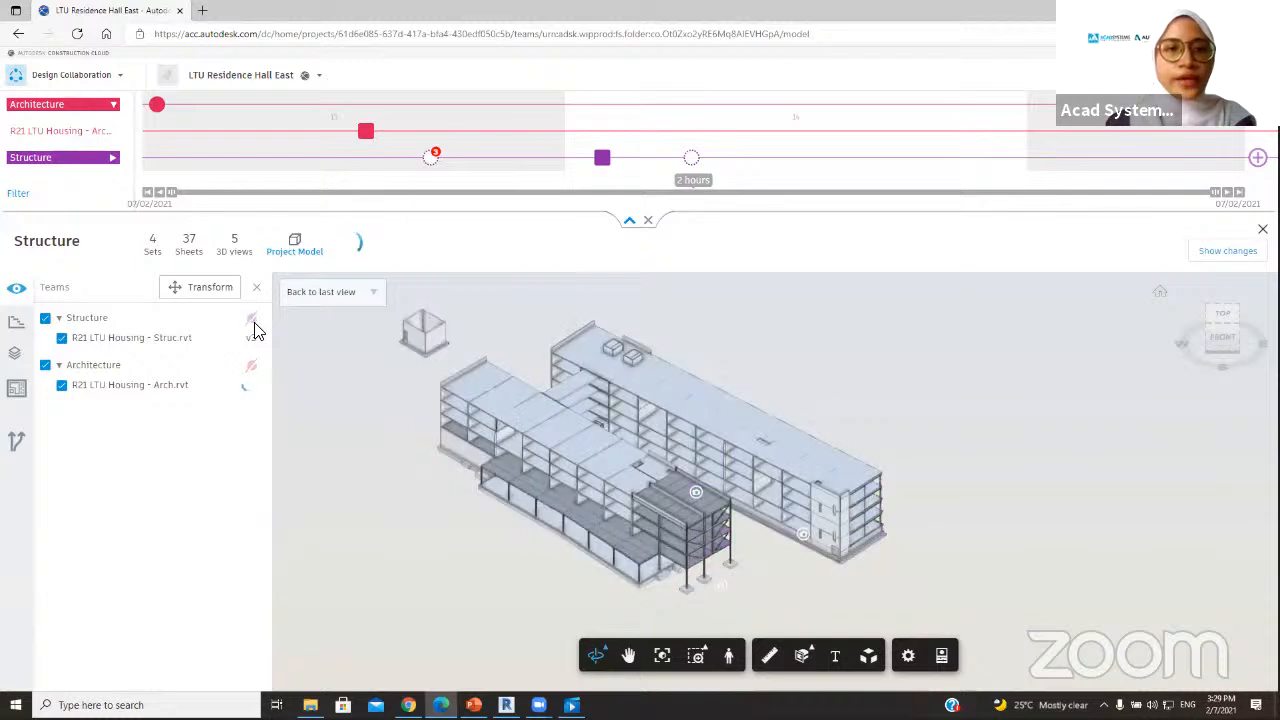
click(252, 320)
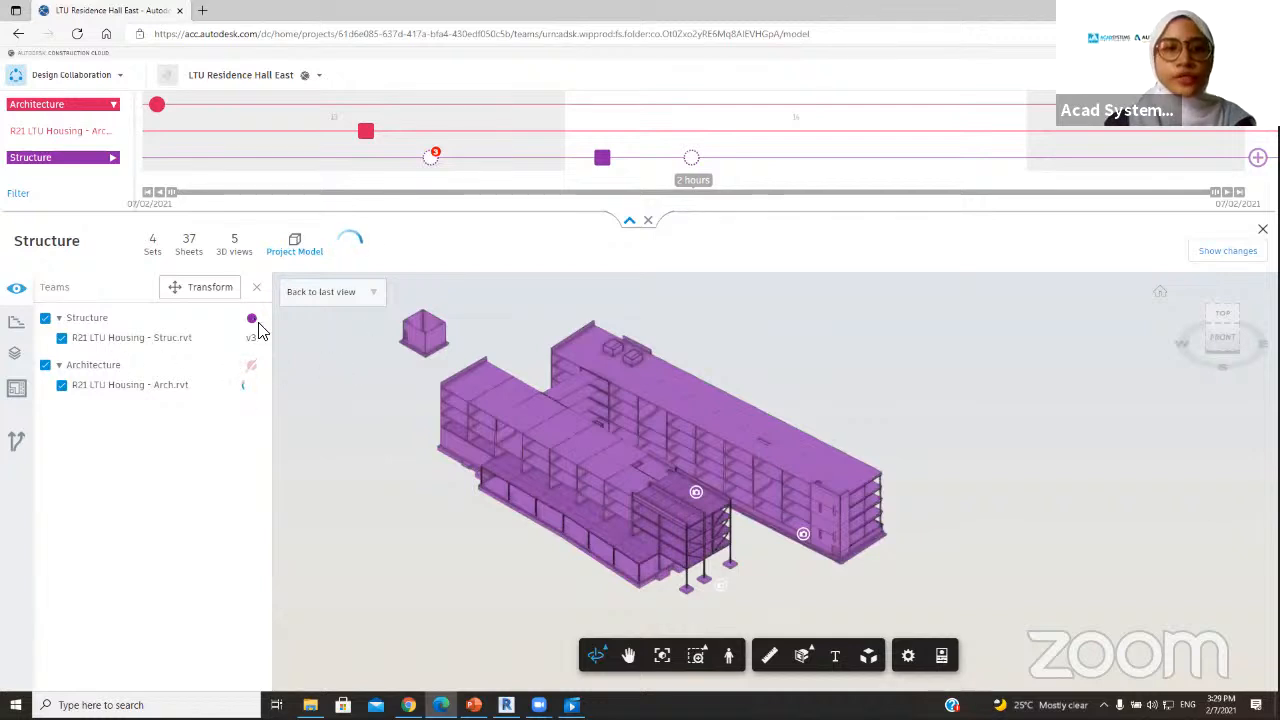
scroll(522, 410, up, 5)
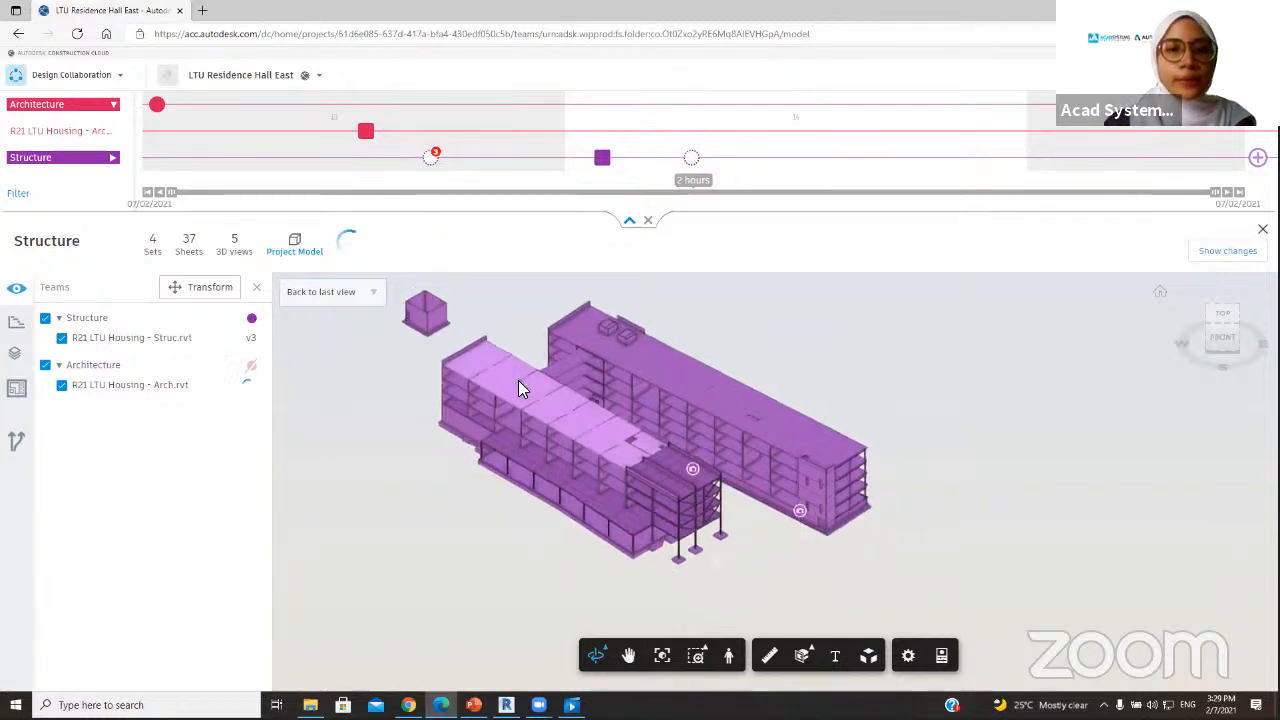
scroll(558, 442, up, 2)
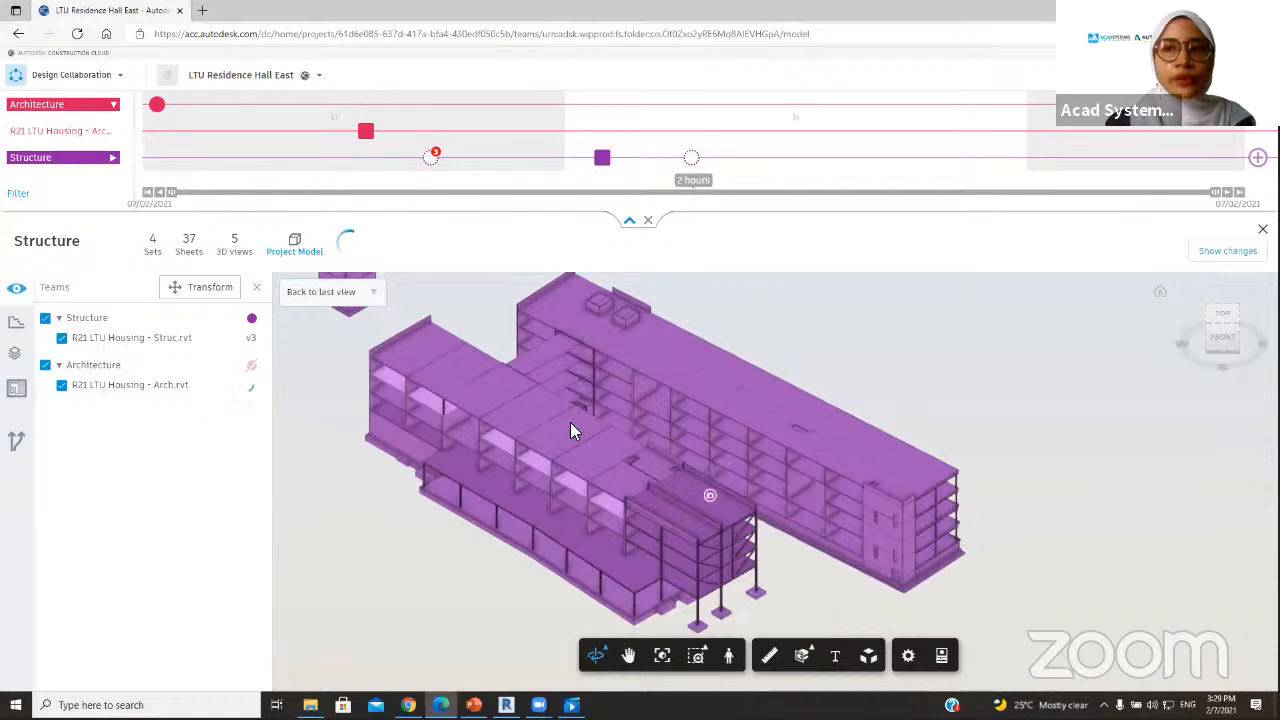
click(1232, 252)
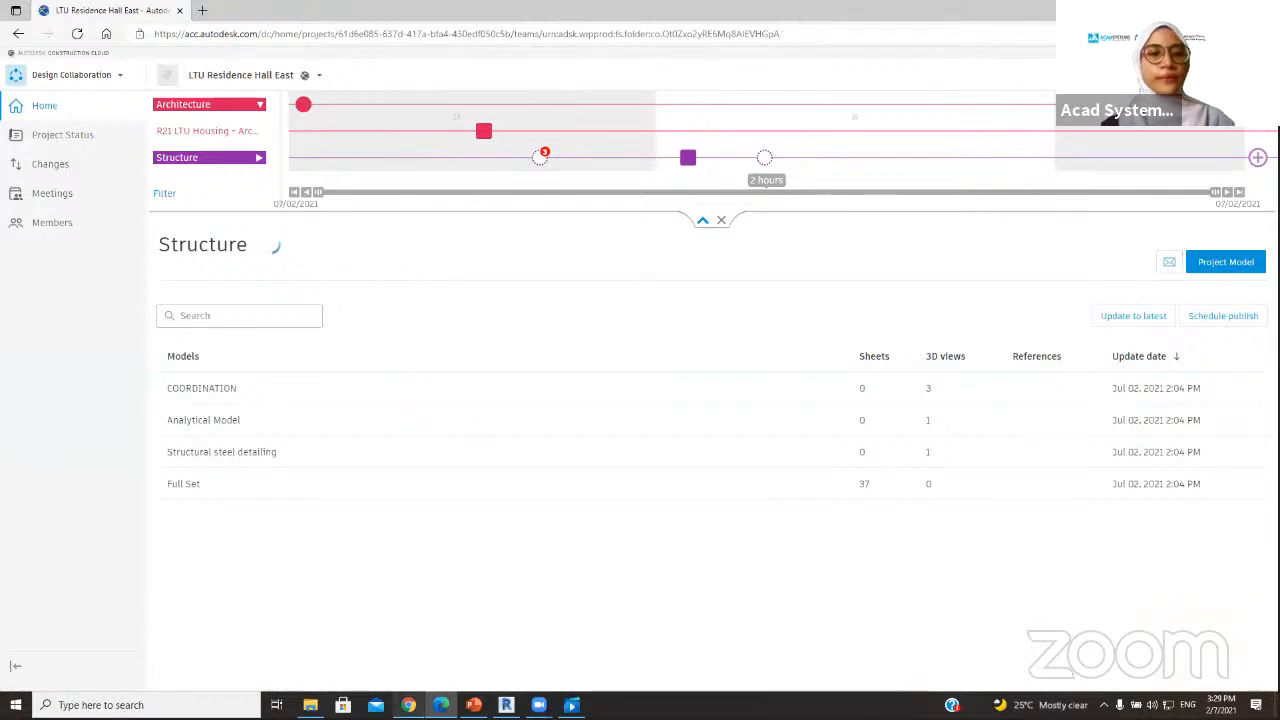
- Review the Design Collaboration workflow slide in PowerPoint, and open the Architecture team's Changes page in Chrome
mouse_move(408, 705)
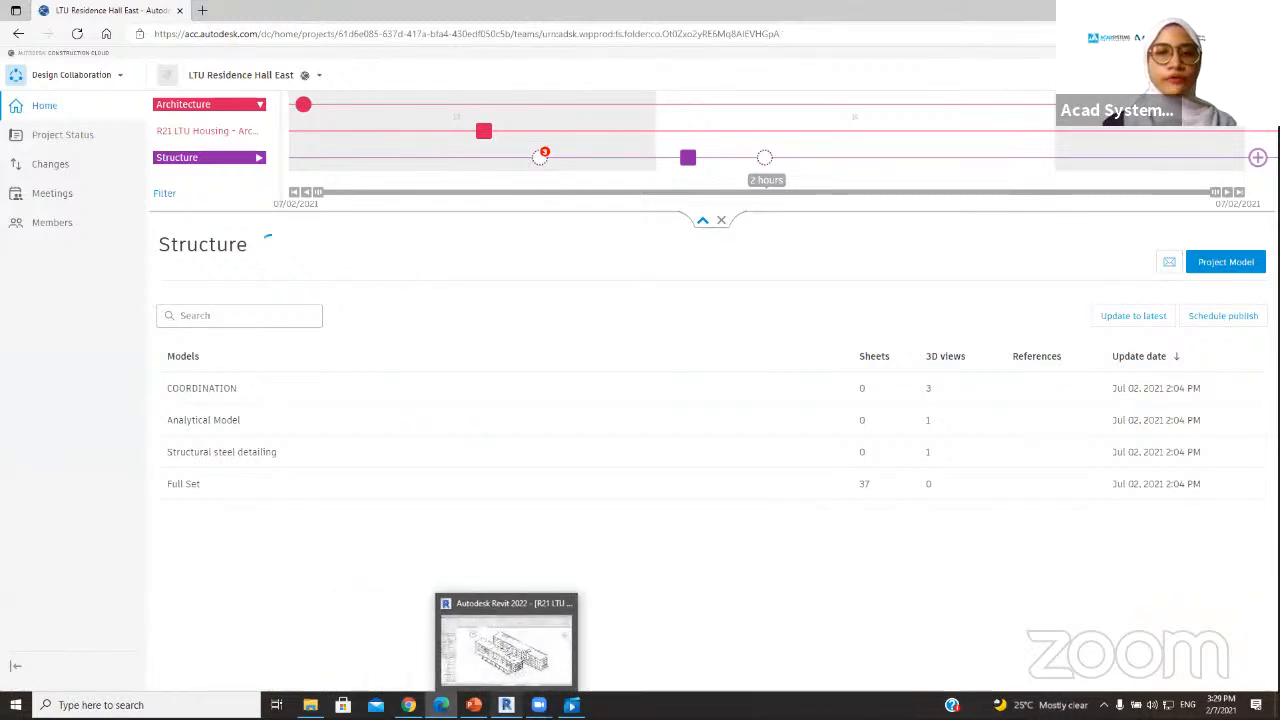
click(506, 705)
click(474, 705)
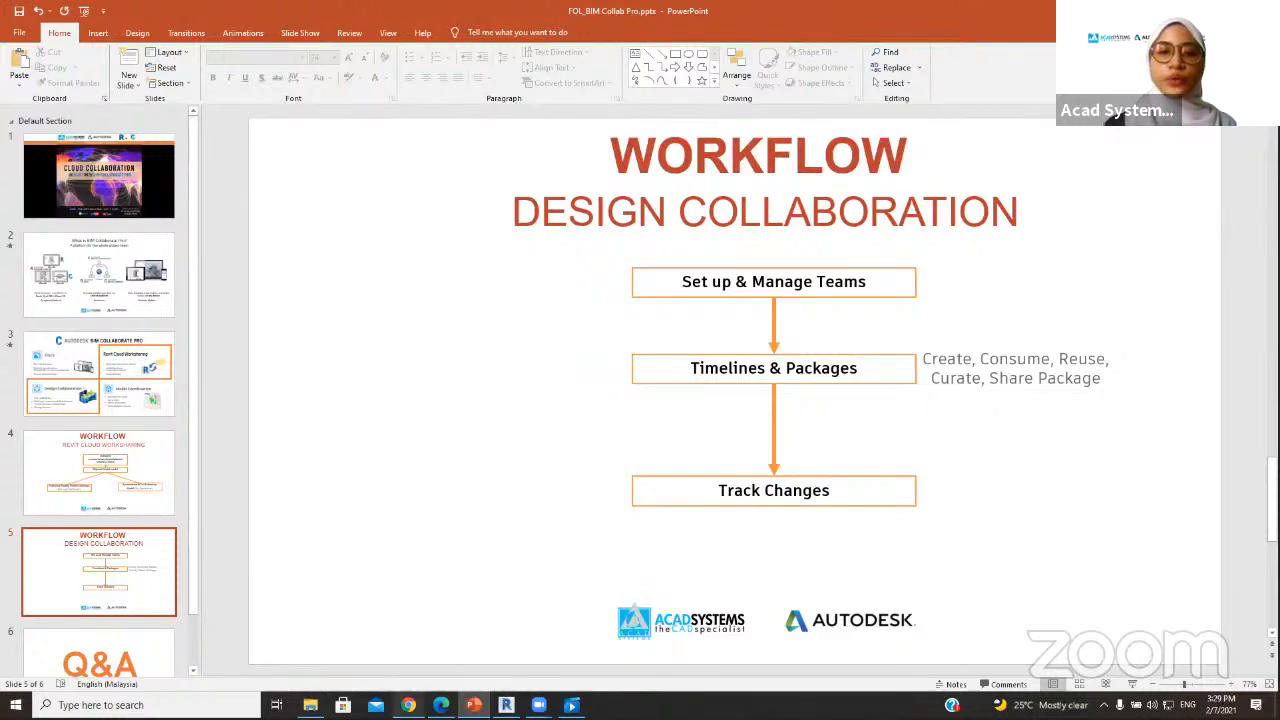
mouse_move(408, 705)
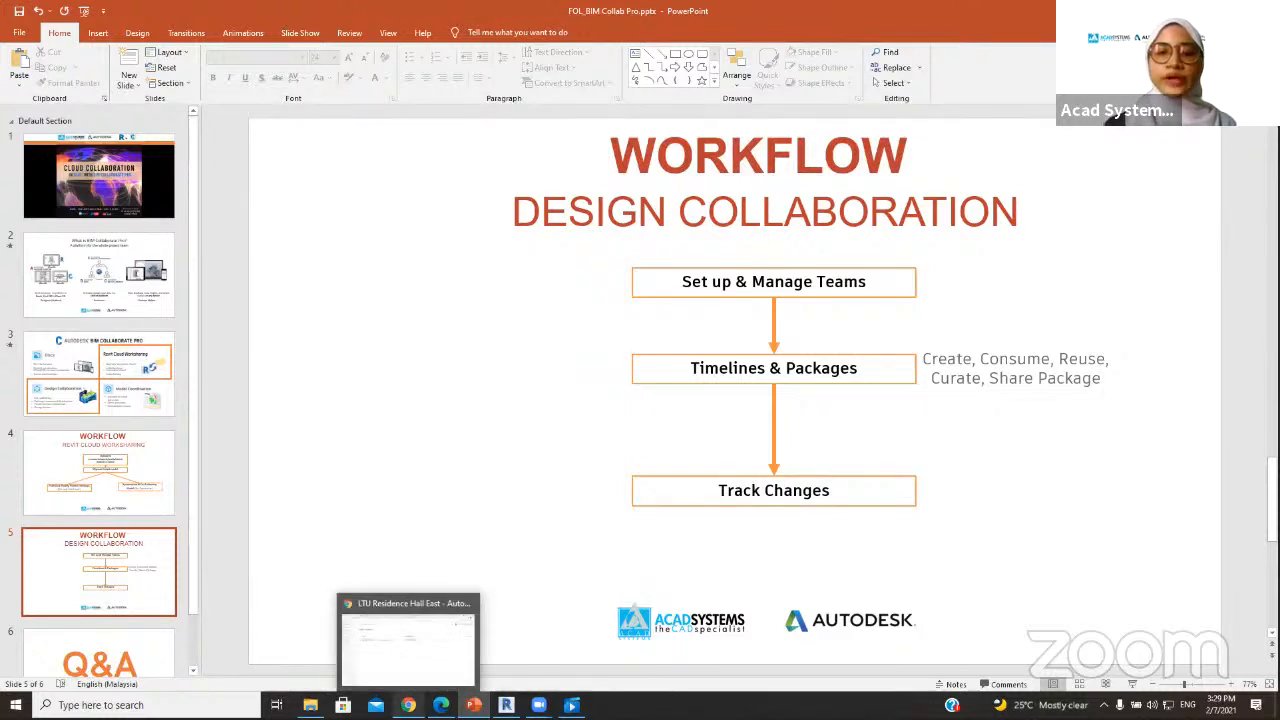
click(405, 665)
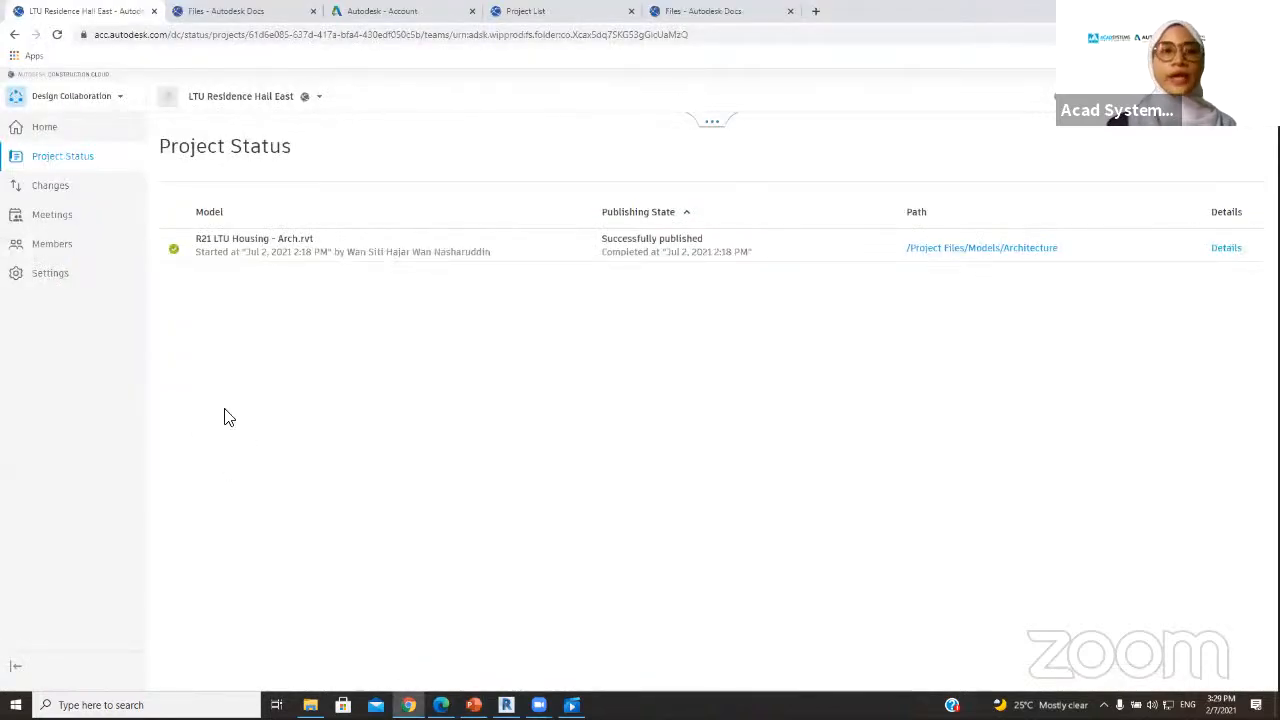
click(82, 192)
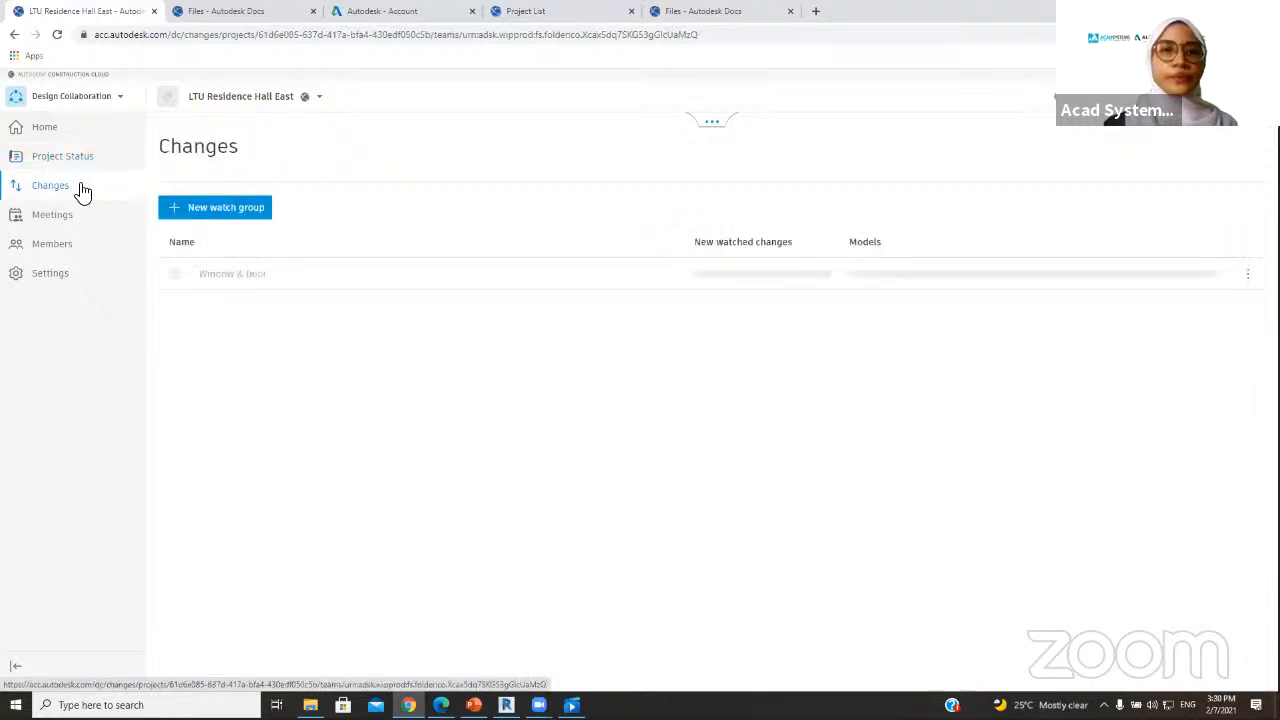
click(209, 212)
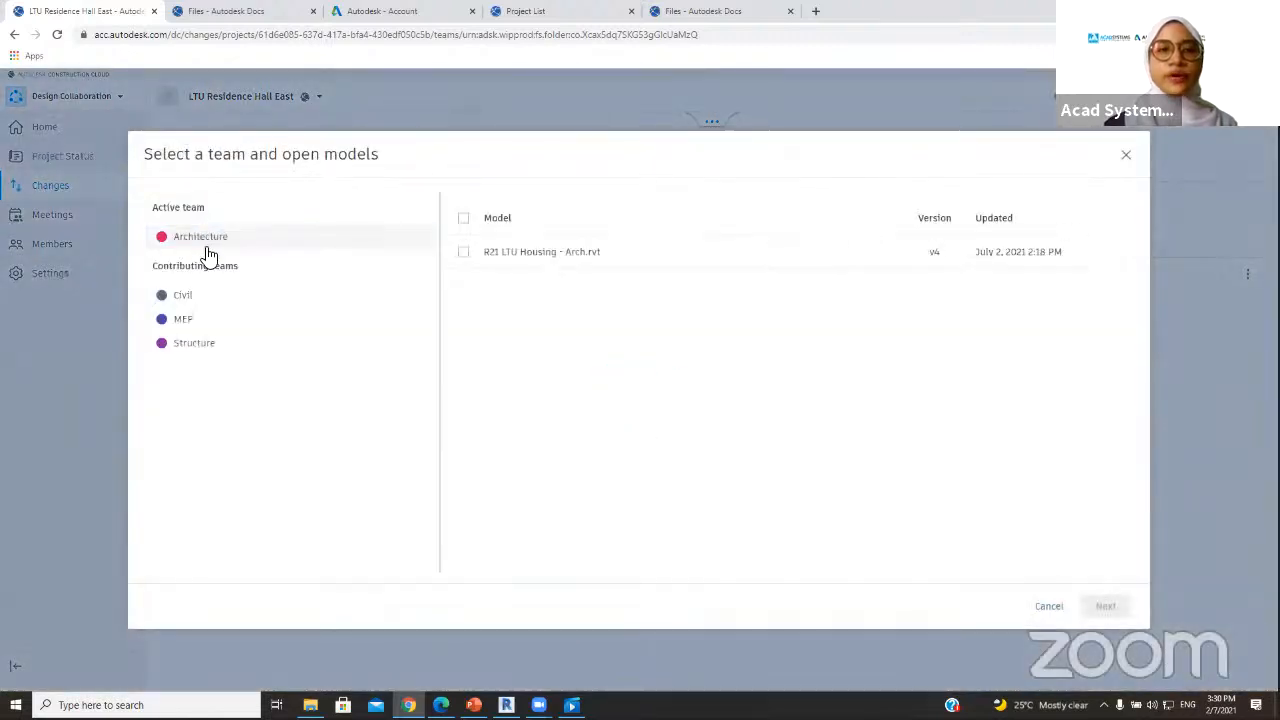
click(208, 246)
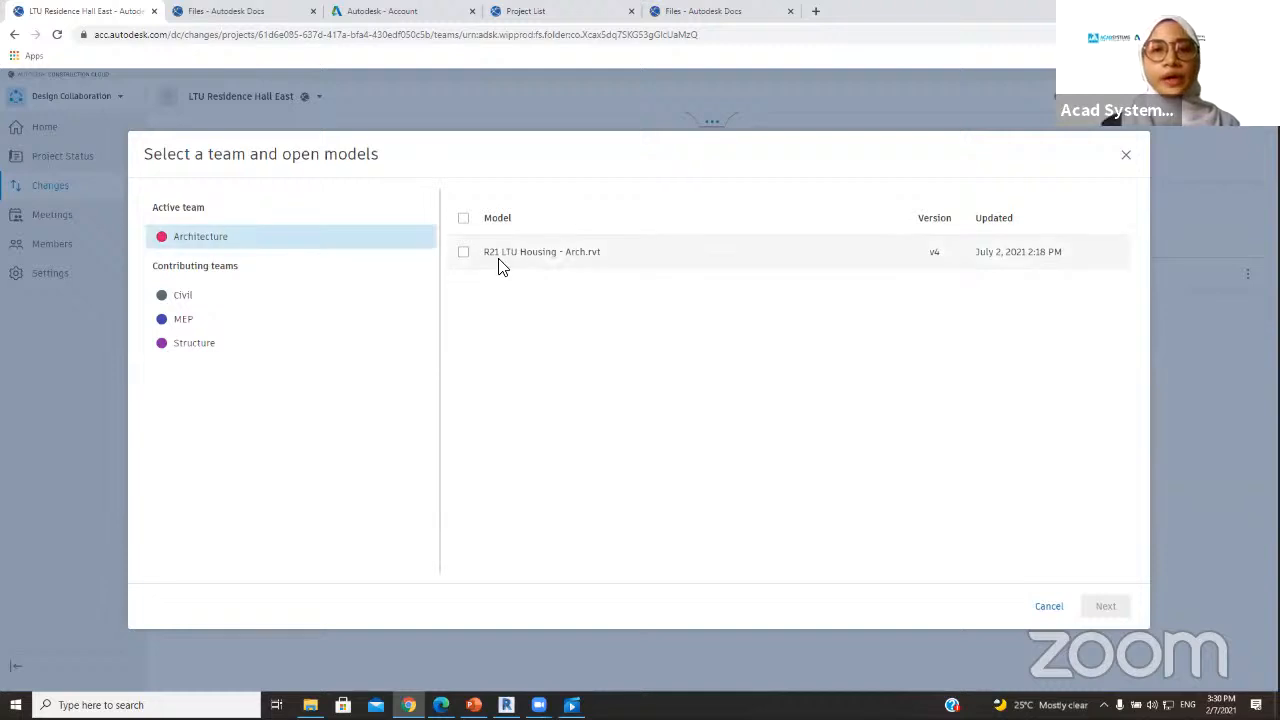
click(472, 254)
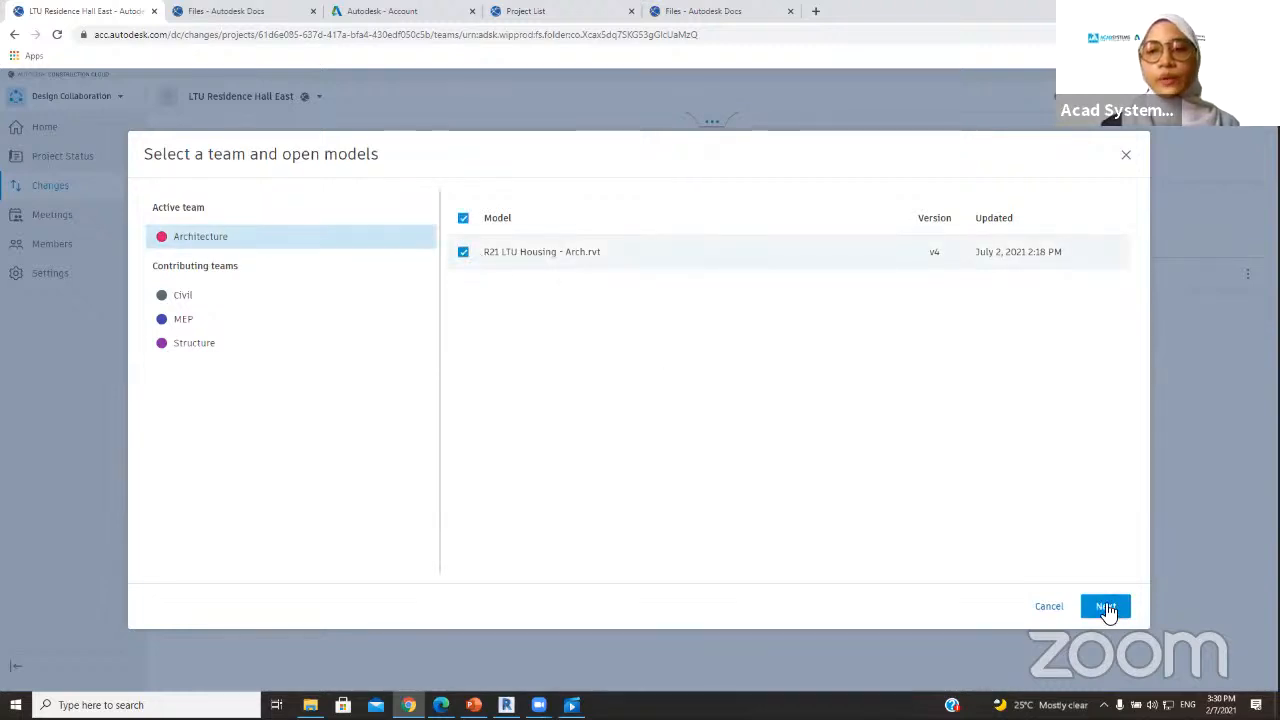
click(1105, 606)
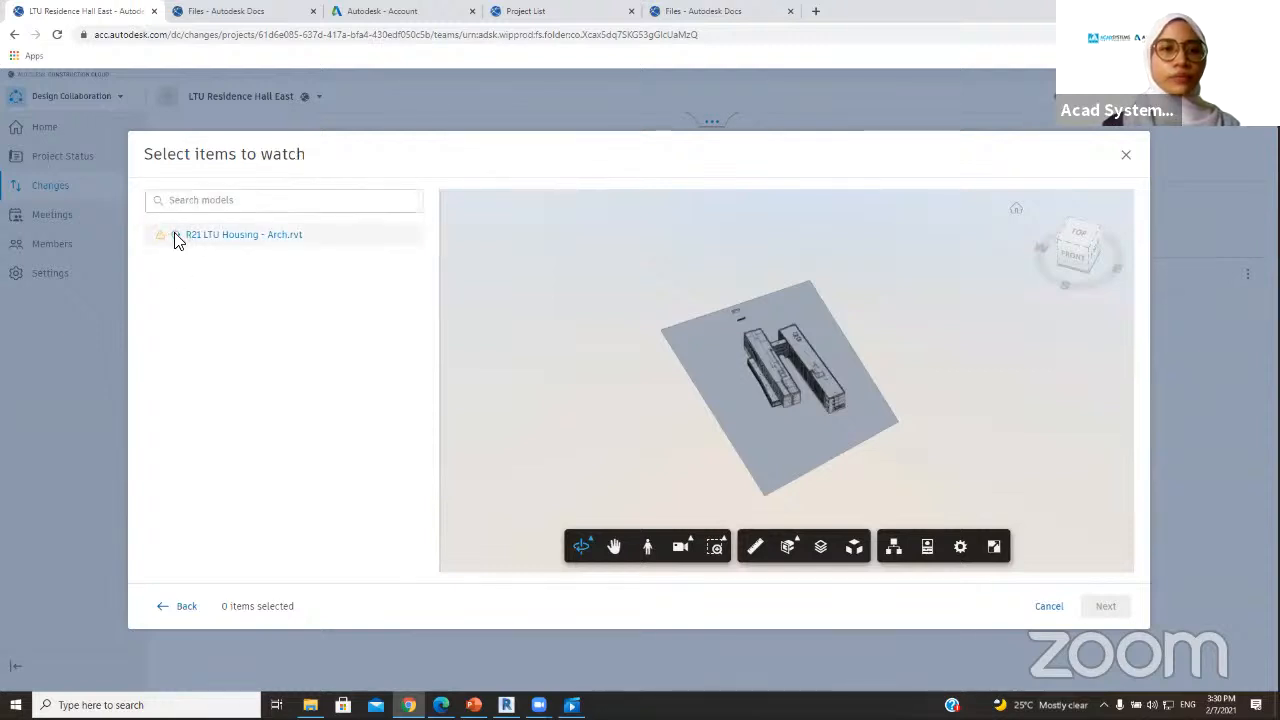
click(174, 608)
click(199, 343)
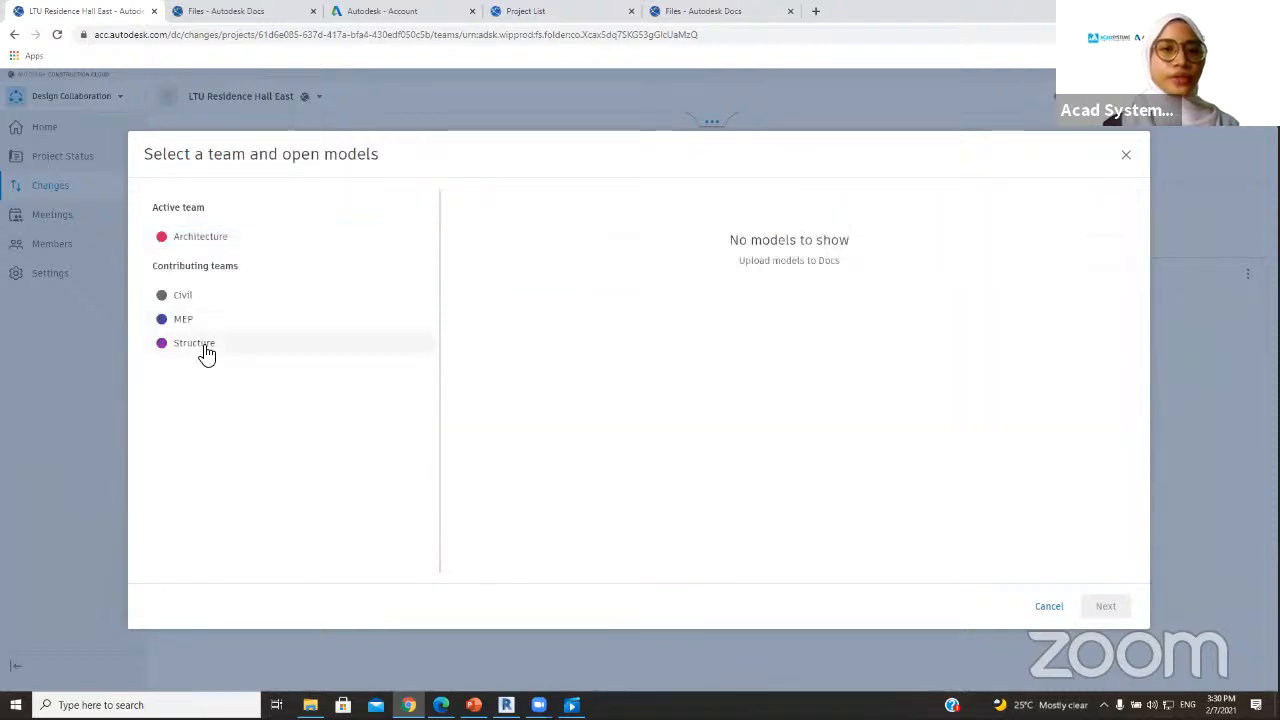
click(211, 336)
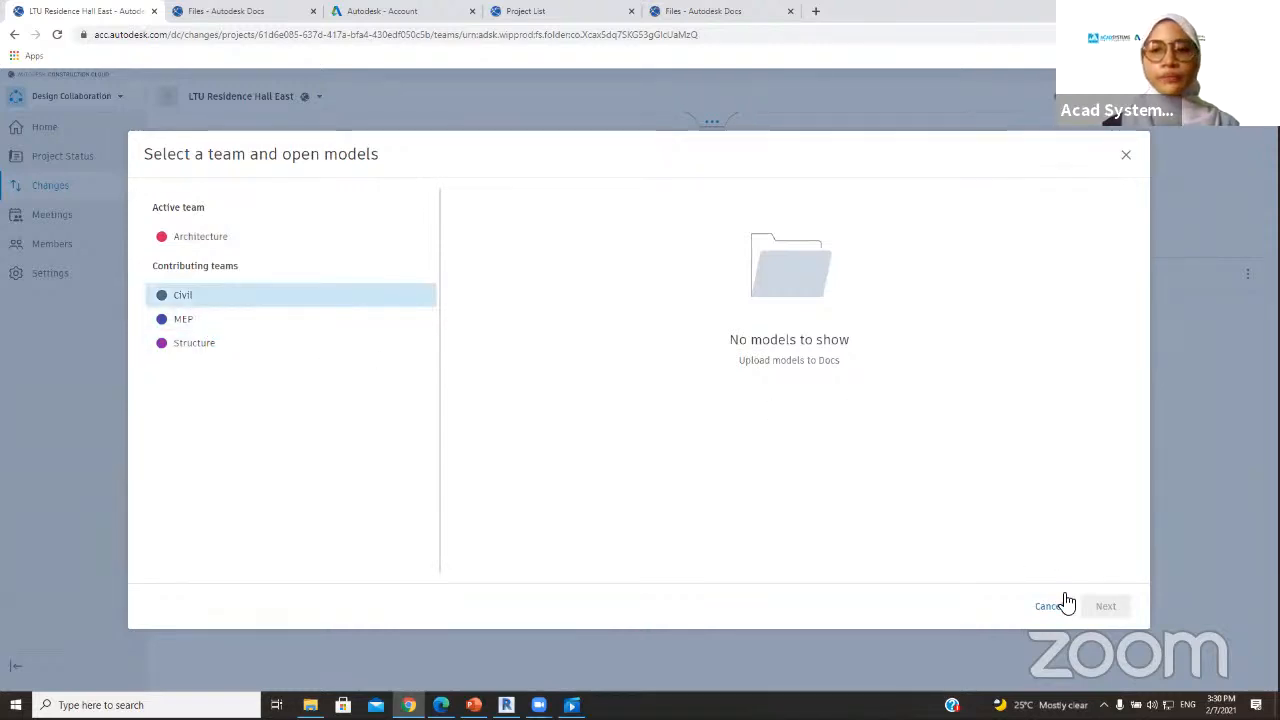
click(1063, 607)
- Expand the Window & Door watch group to show the model it tracks
click(175, 274)
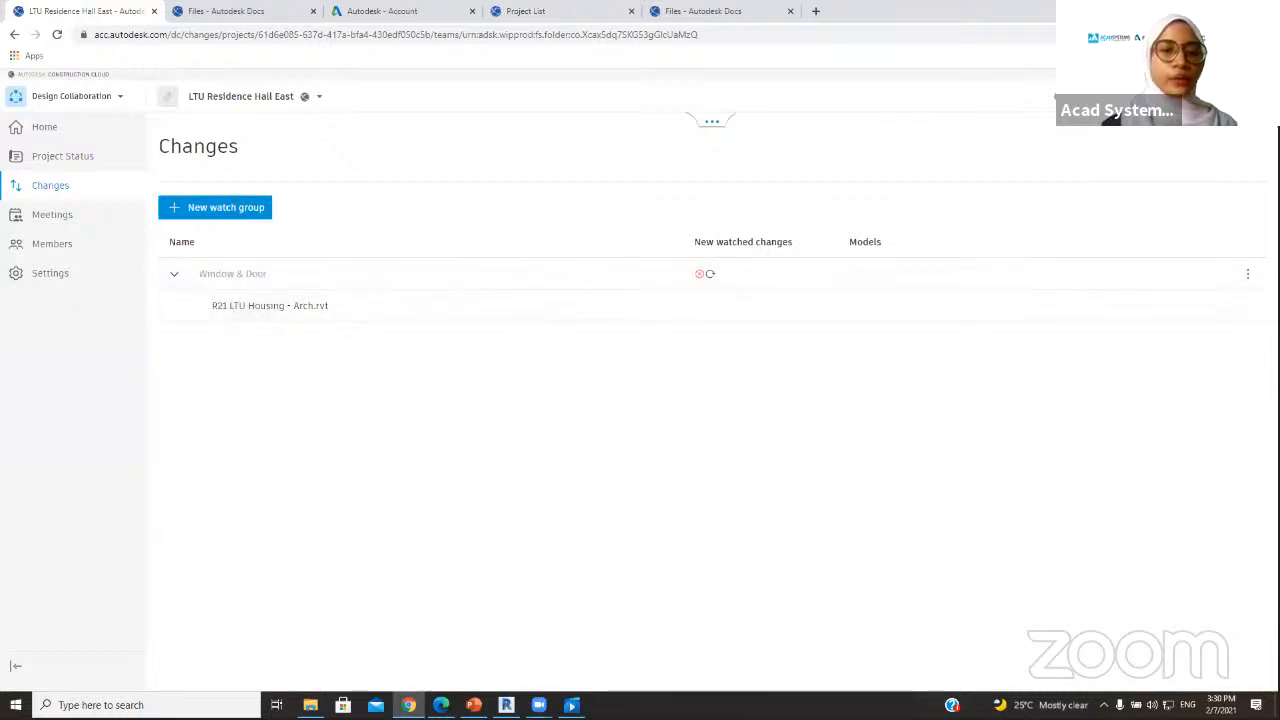
- Switch to the Structure account in Edge and start a new watch group for R21 LTU Housing - Struc.rvt
click(441, 705)
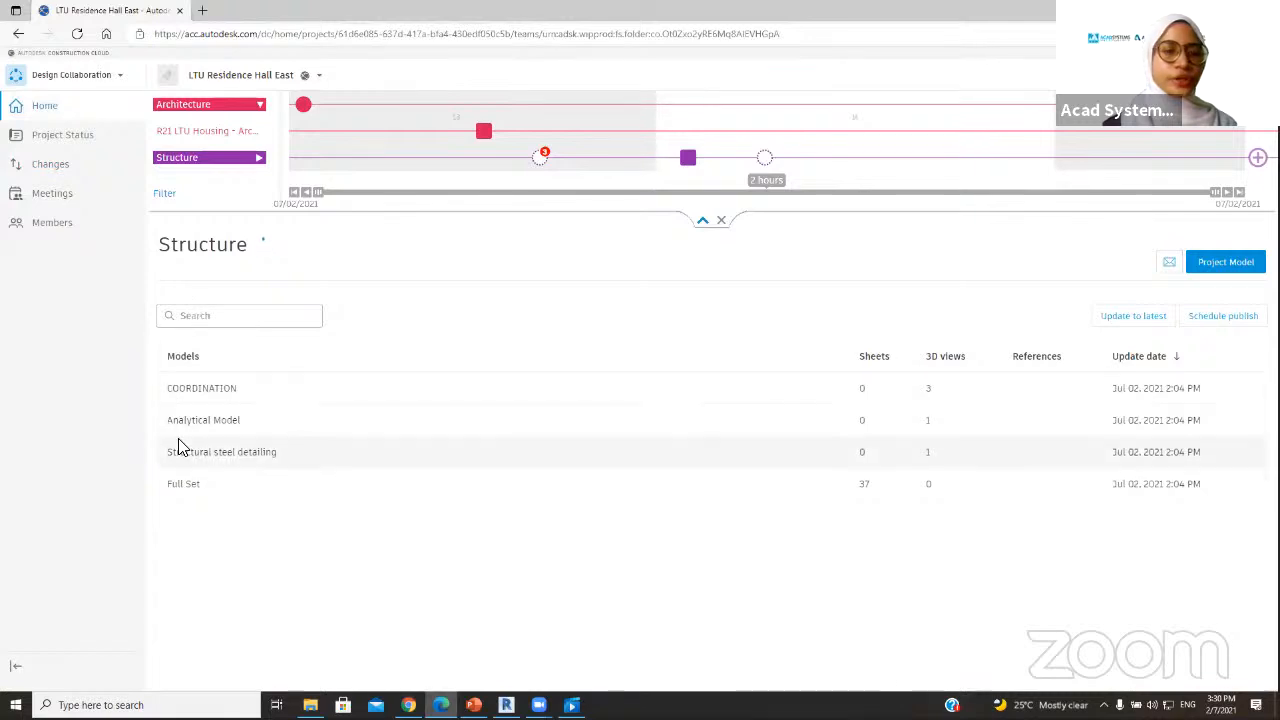
click(93, 161)
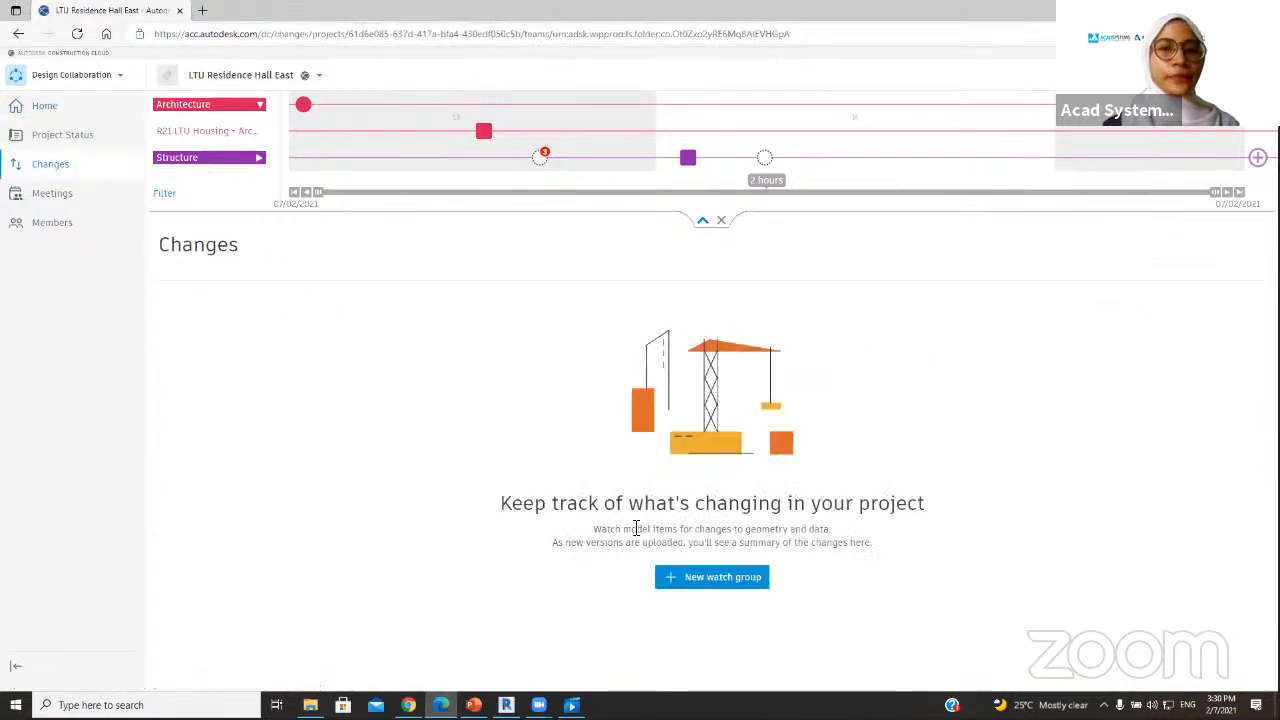
click(740, 577)
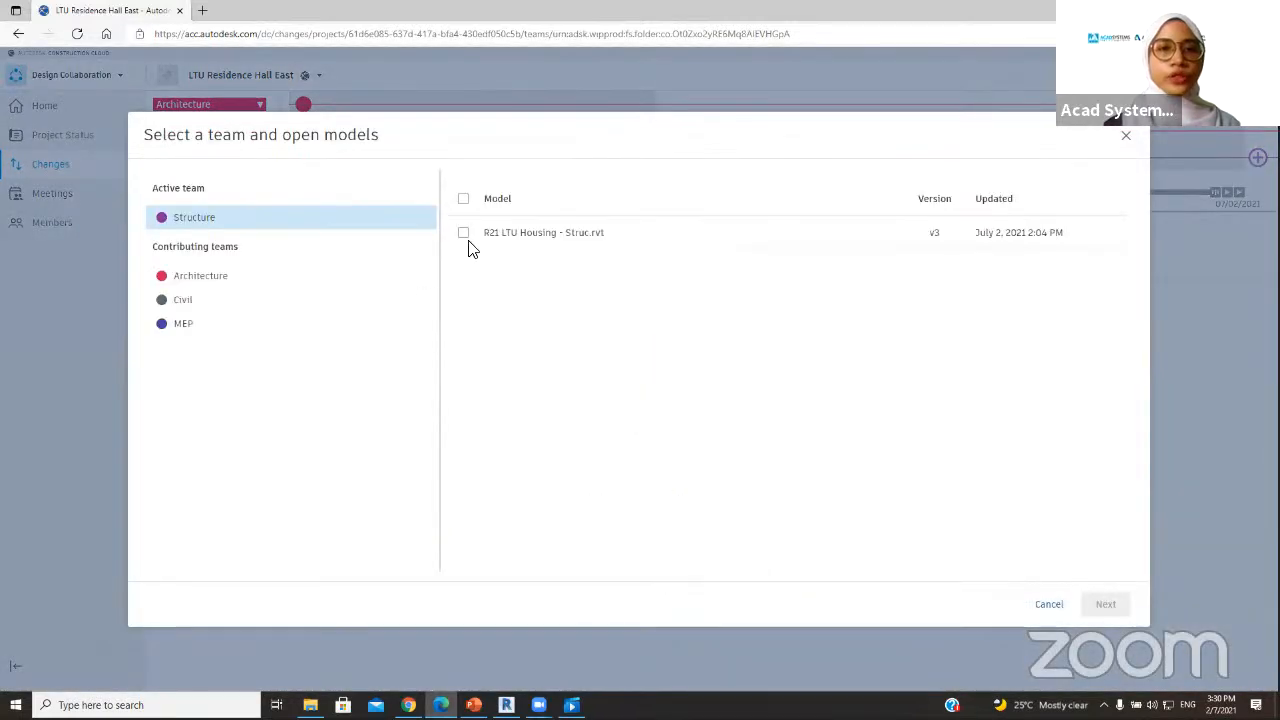
click(465, 235)
click(1105, 604)
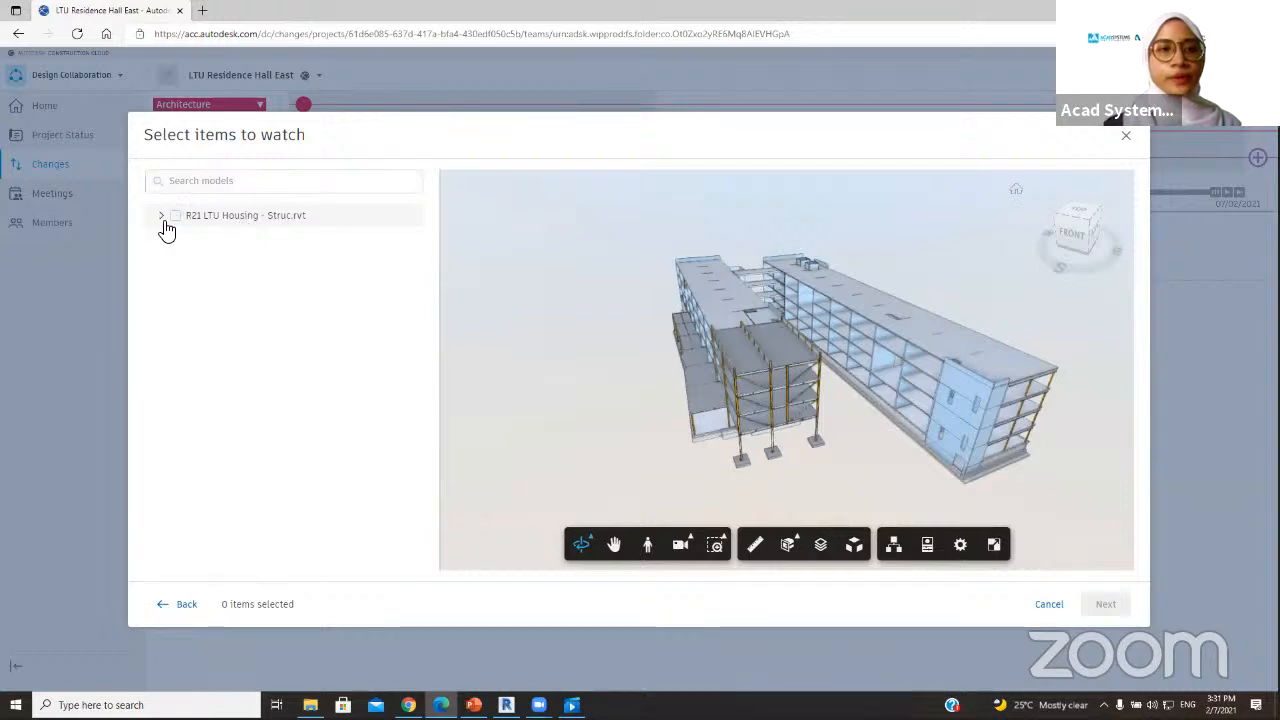
- Select the Structural Columns category as the items to watch and save the watch group as Structural Column
click(160, 216)
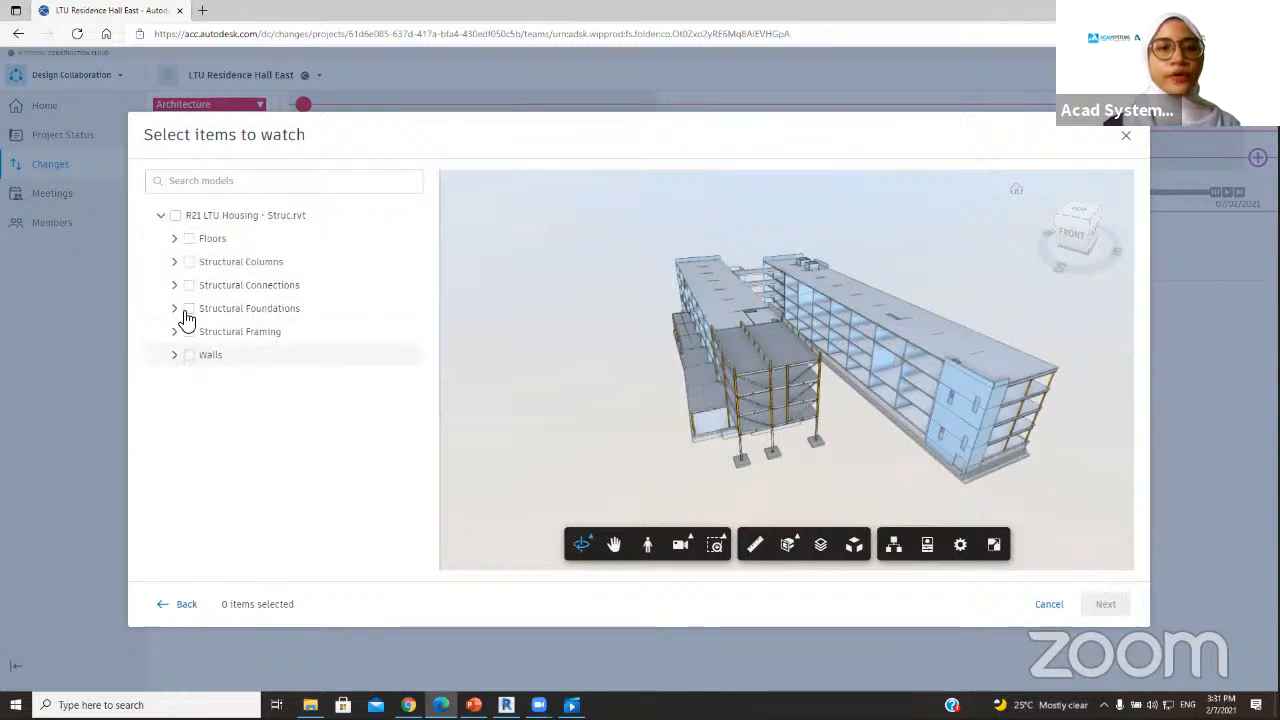
click(188, 263)
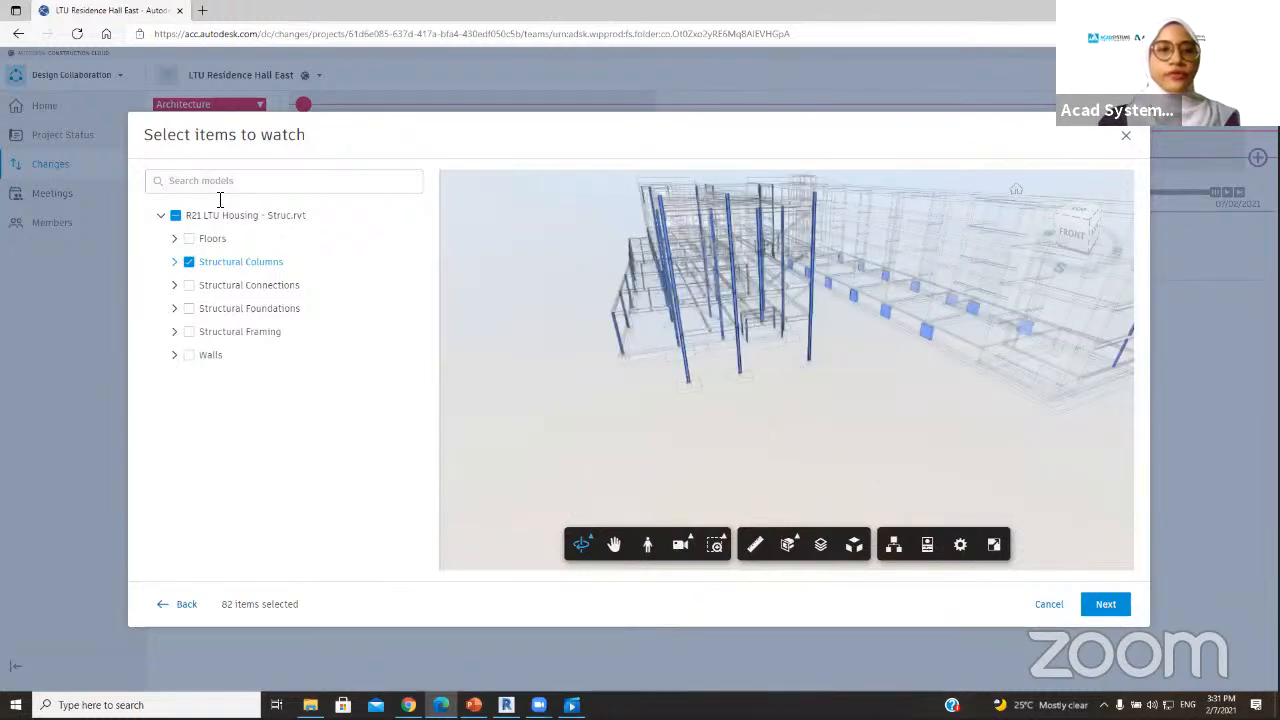
text(Structural)
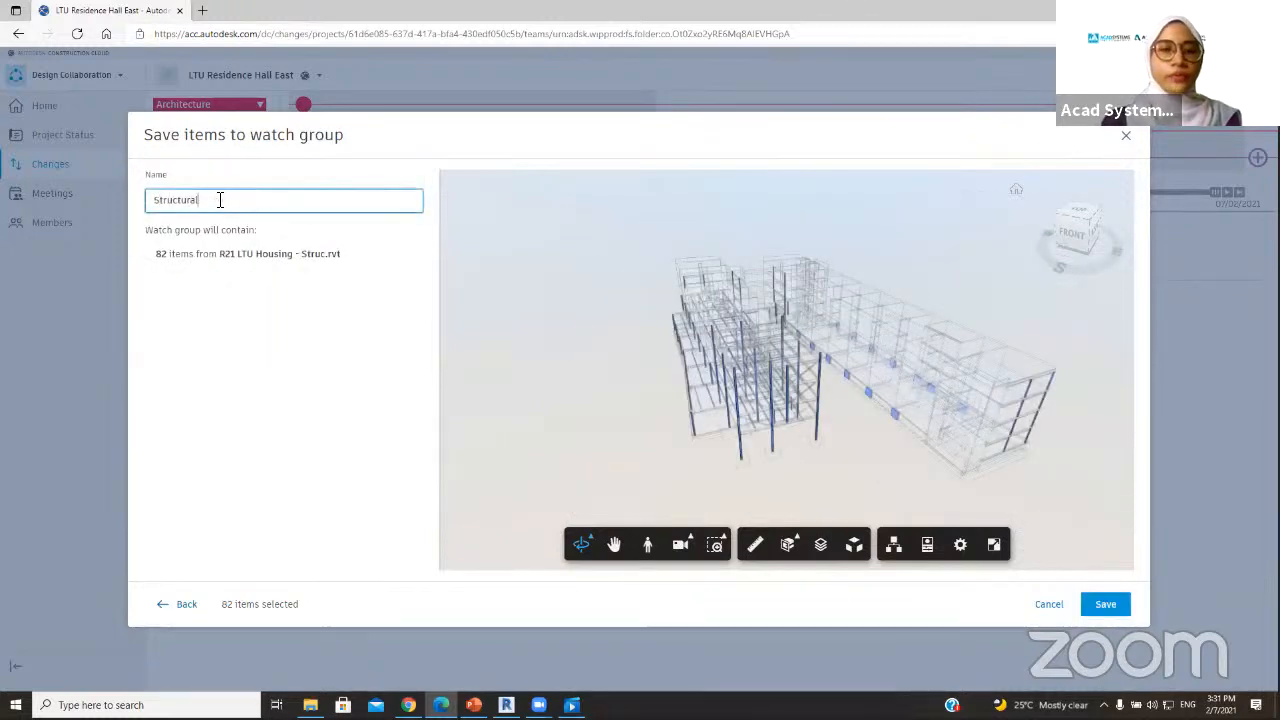
text( Col)
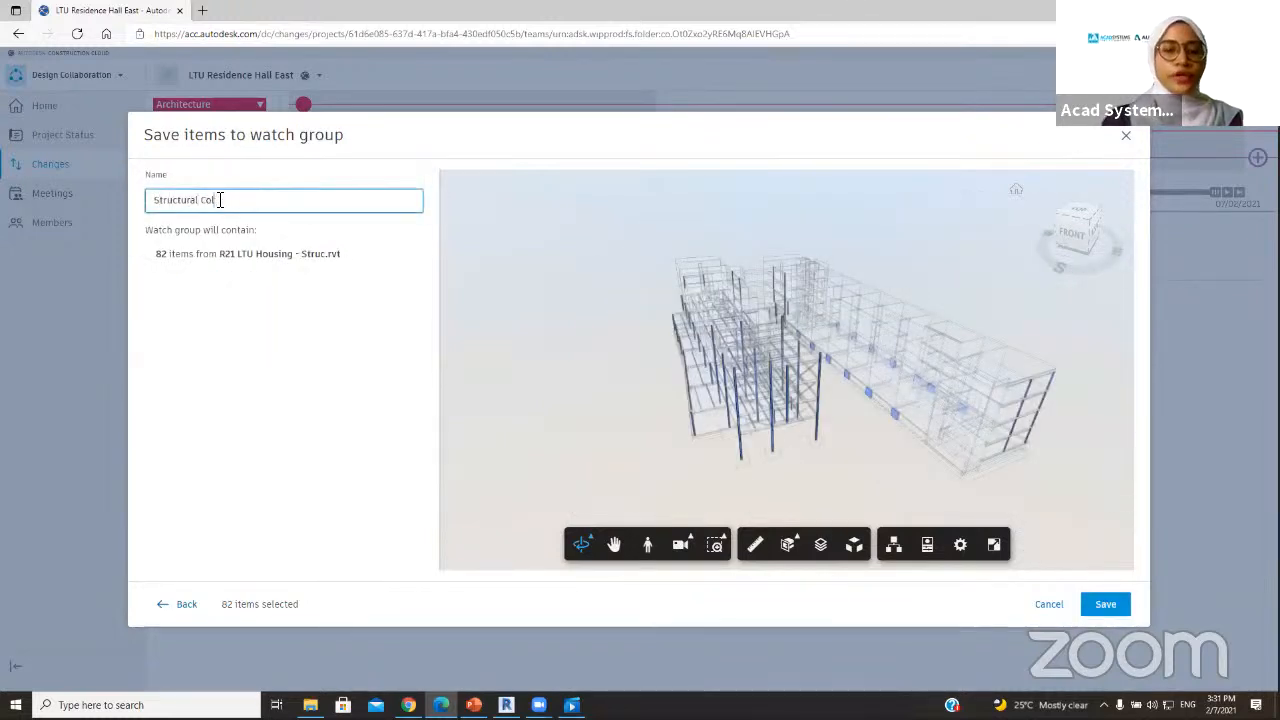
text(umn)
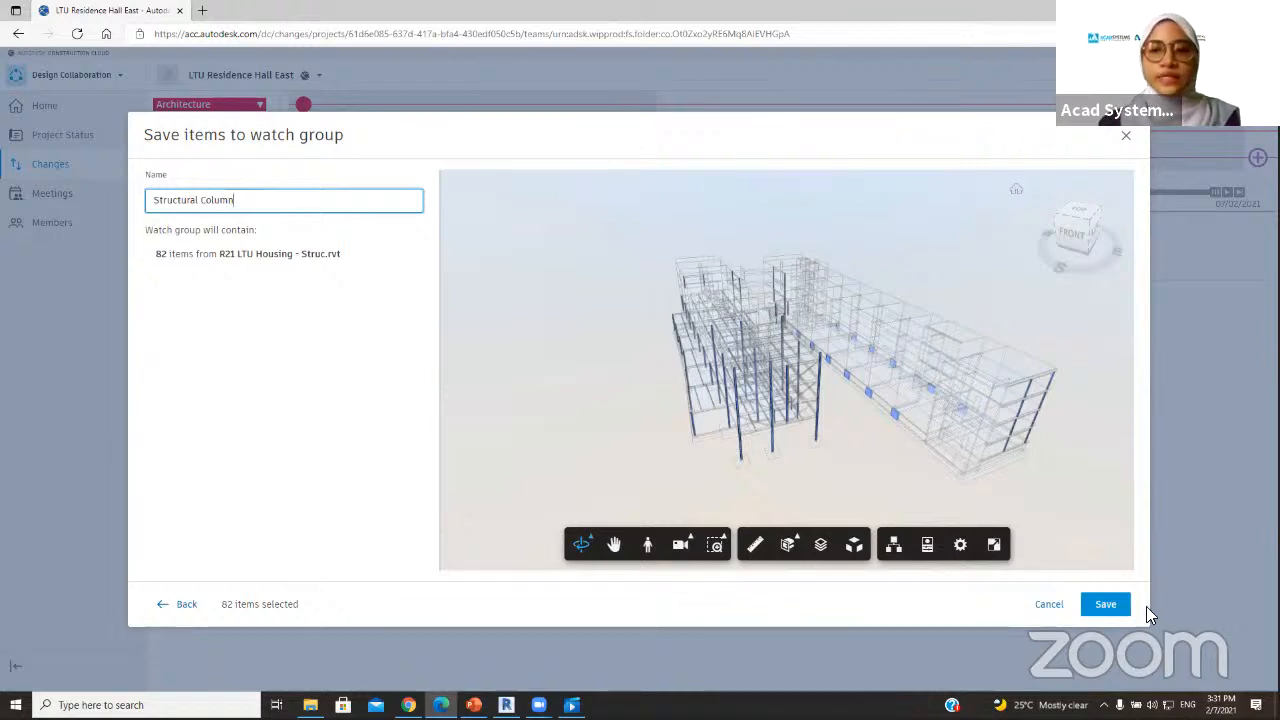
click(1106, 604)
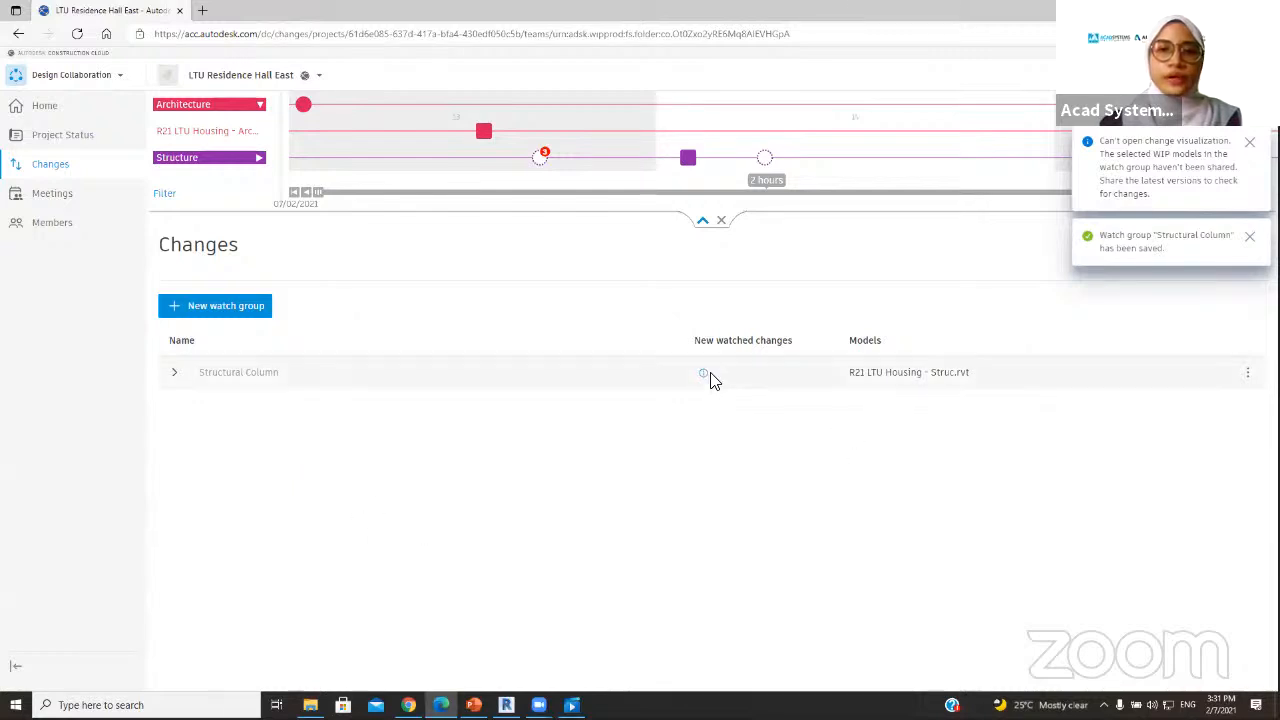
mouse_move(706, 378)
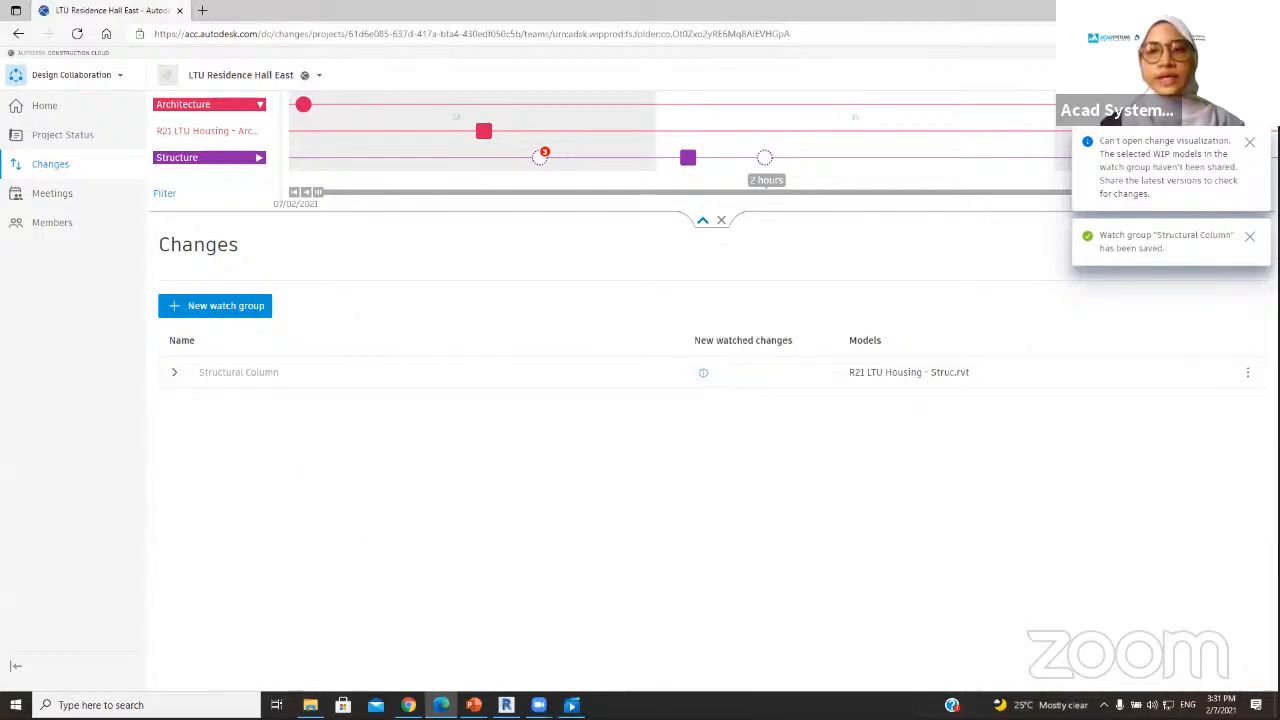
click(1247, 372)
click(1100, 316)
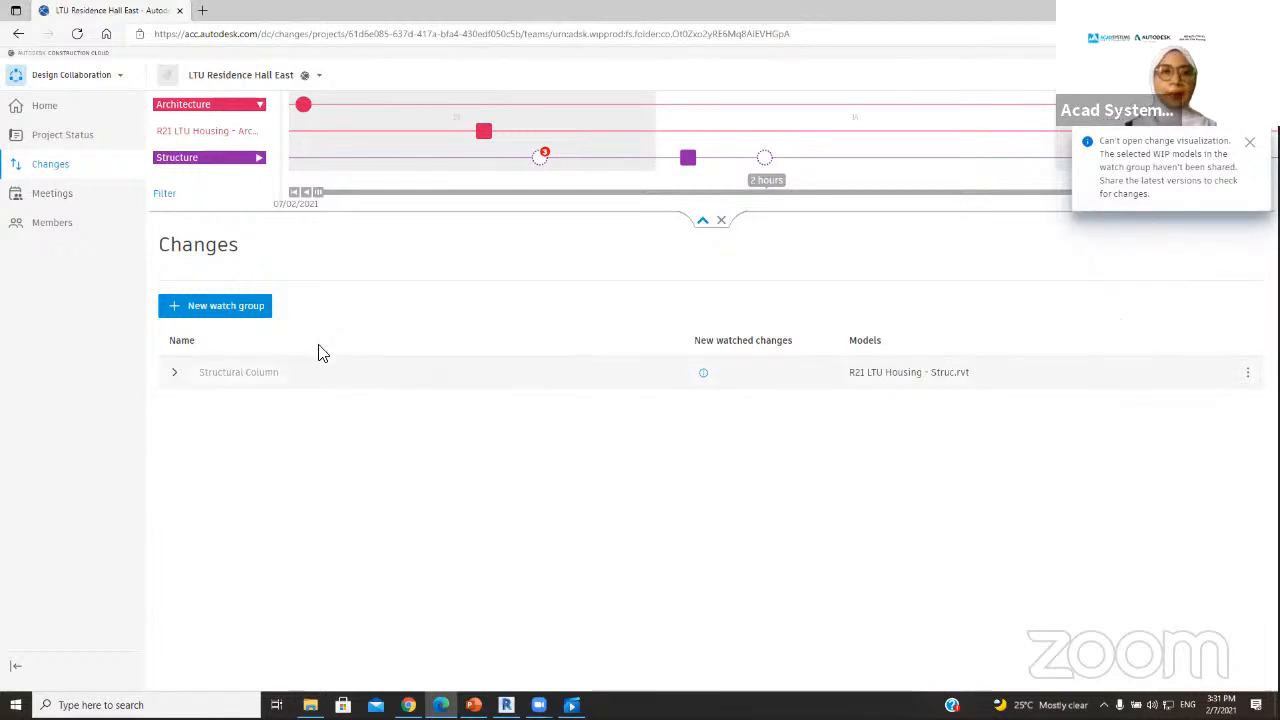
- Check the project's publishing status and view the Structure team's current published model with its levels and sets
click(105, 144)
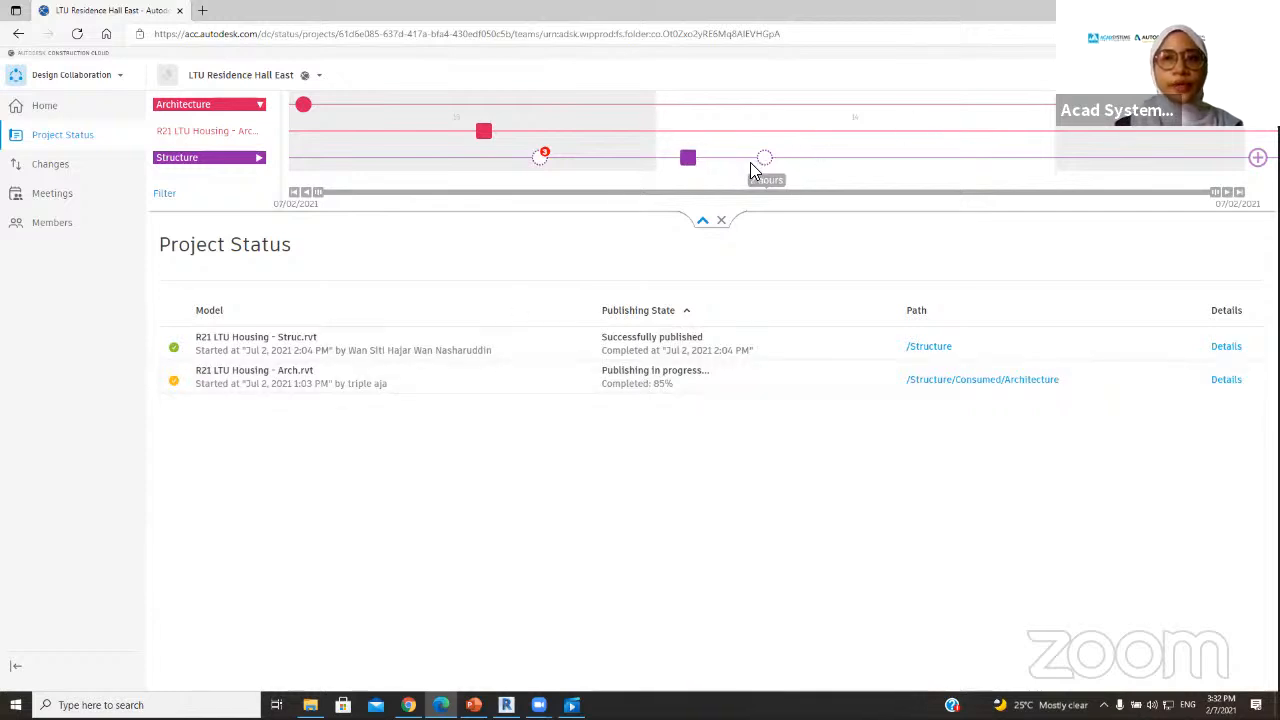
click(761, 167)
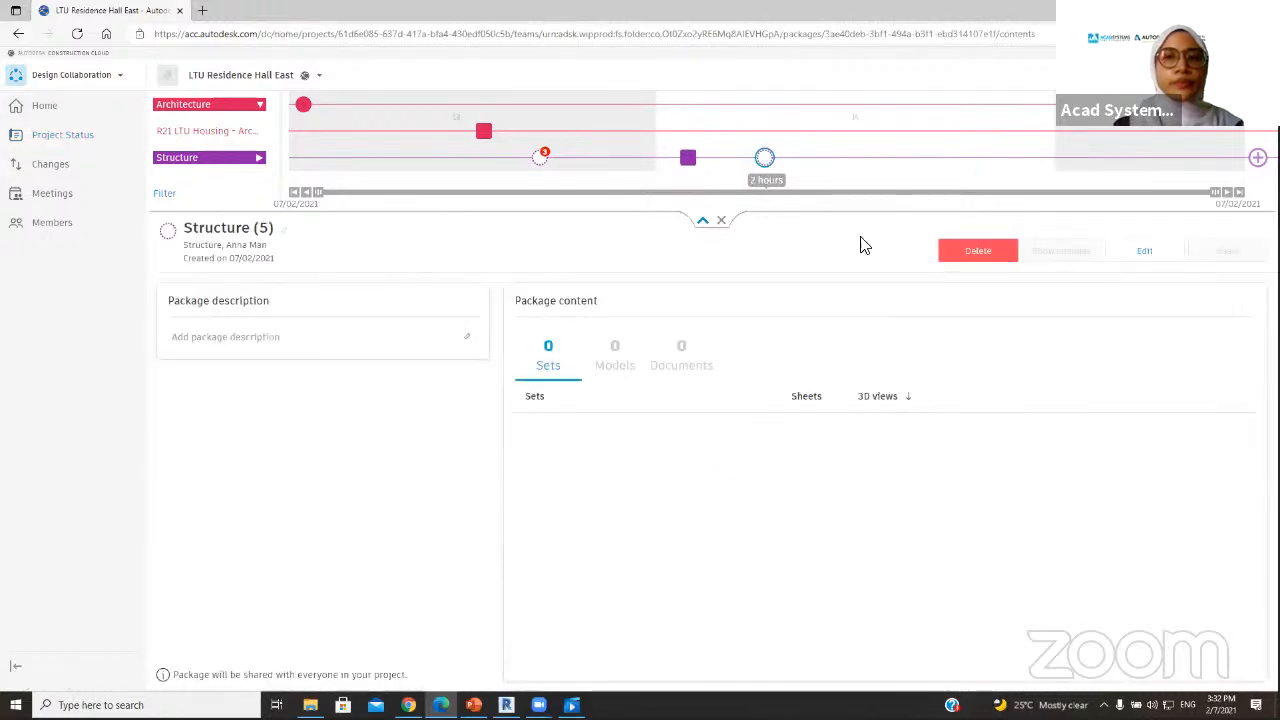
click(688, 160)
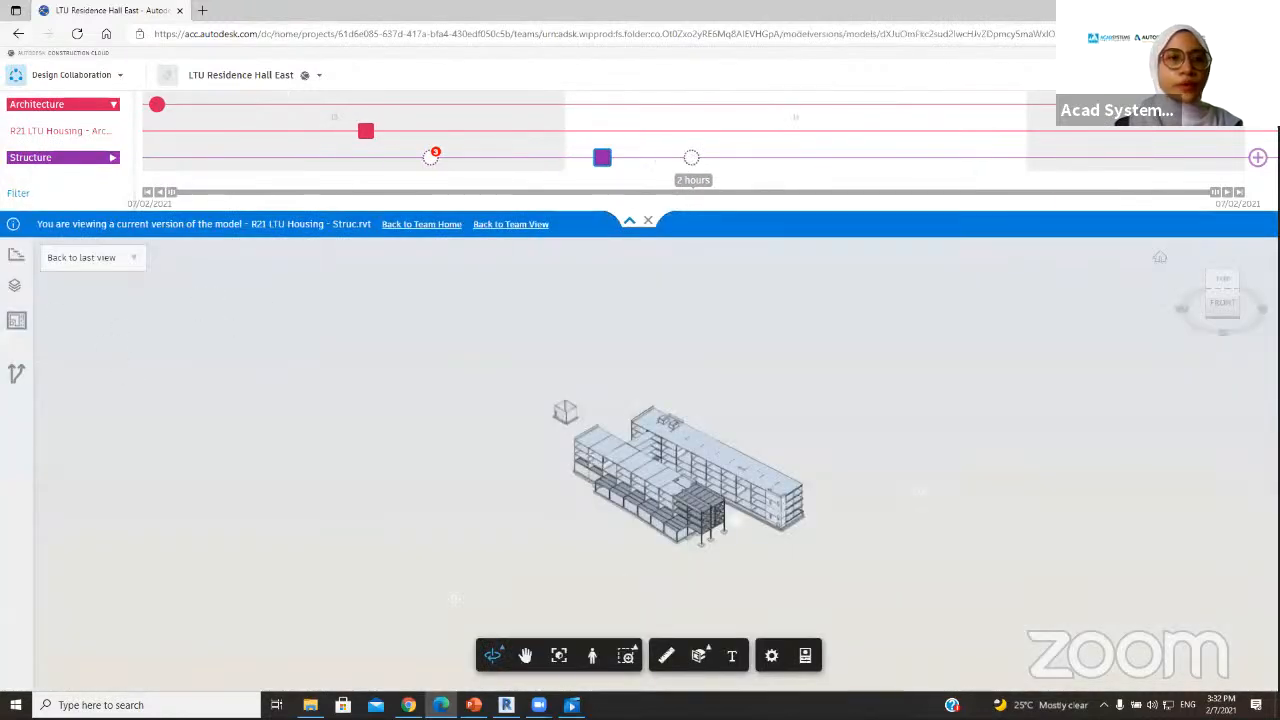
click(30, 281)
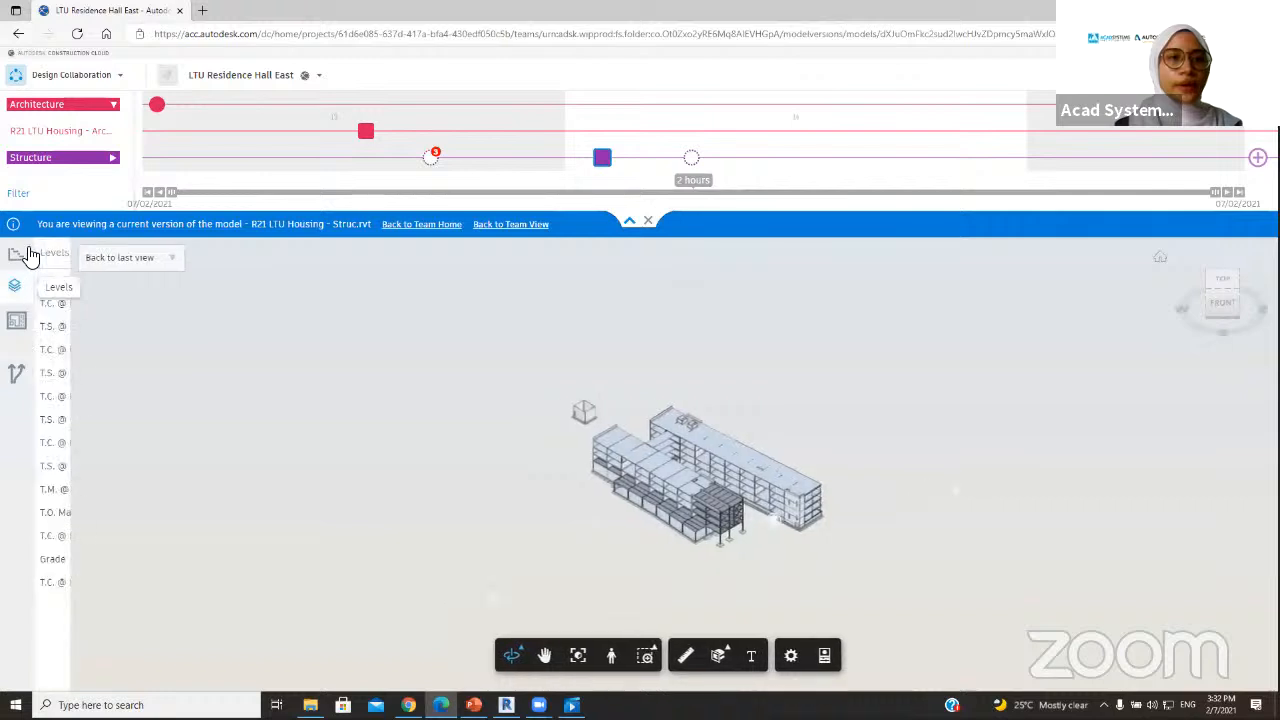
click(28, 252)
click(16, 322)
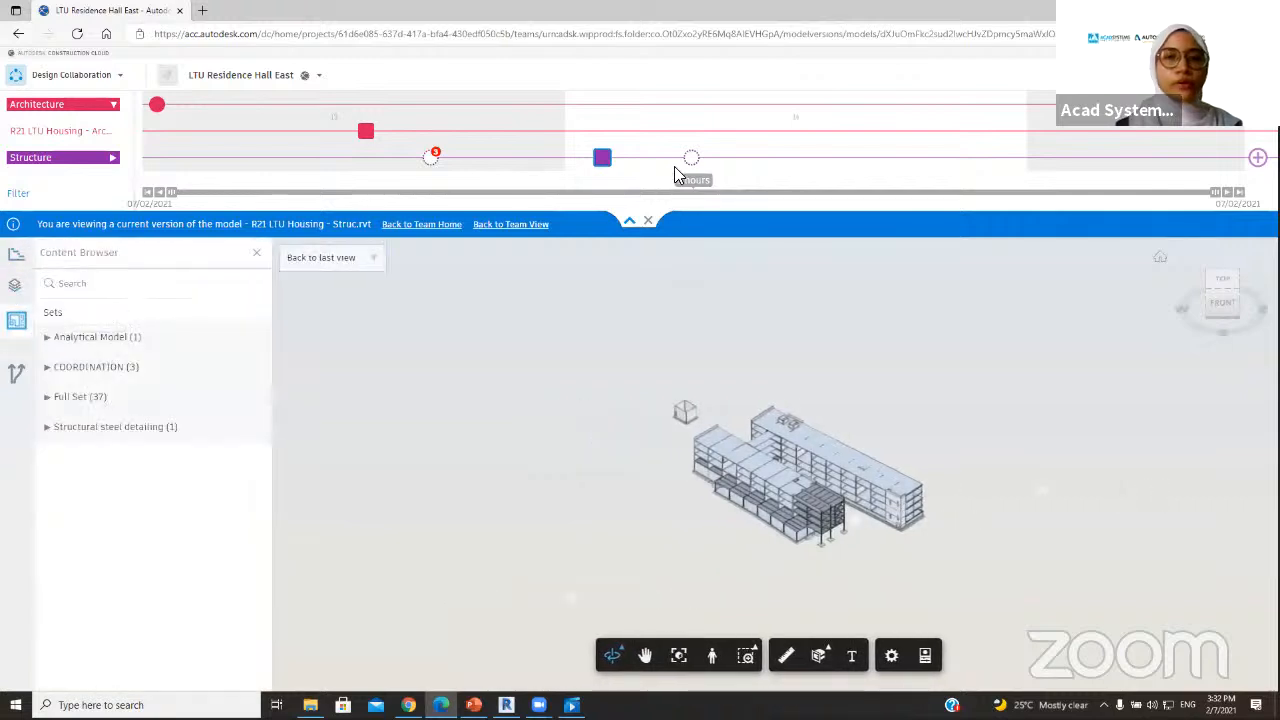
- Start a new Structure team package, look through its available sets and models, and exit without adding content
click(690, 160)
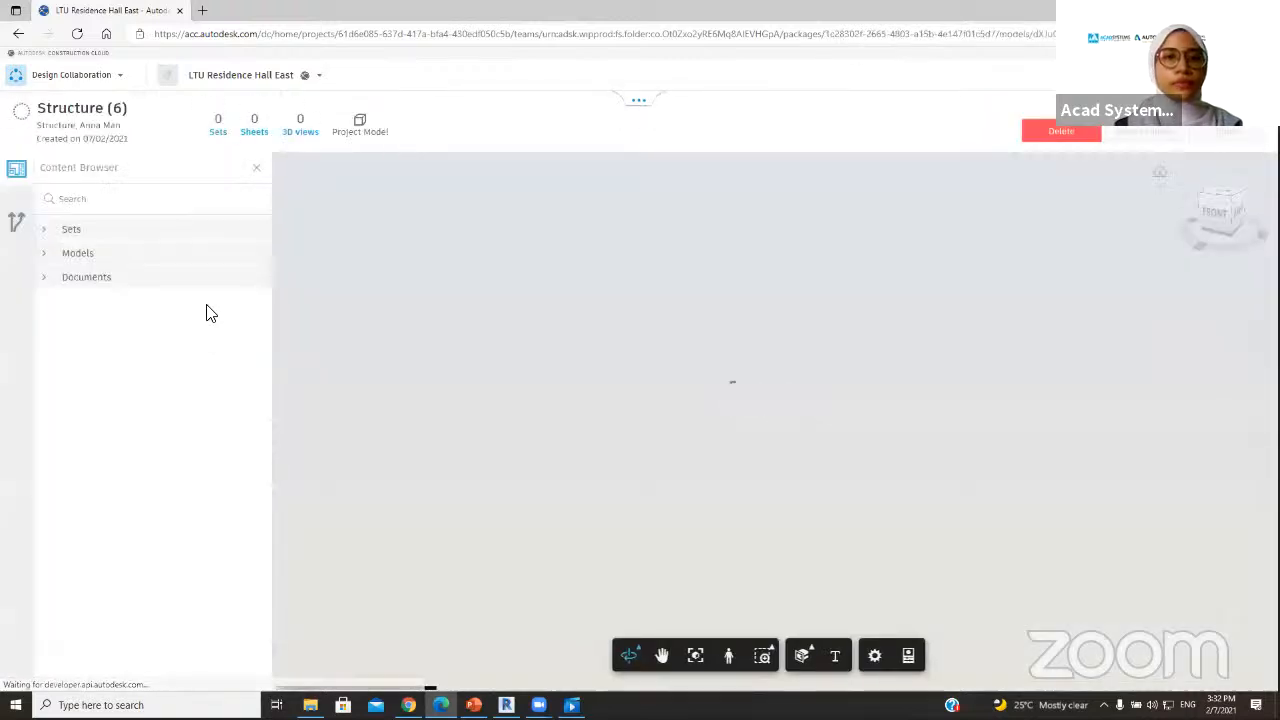
click(50, 257)
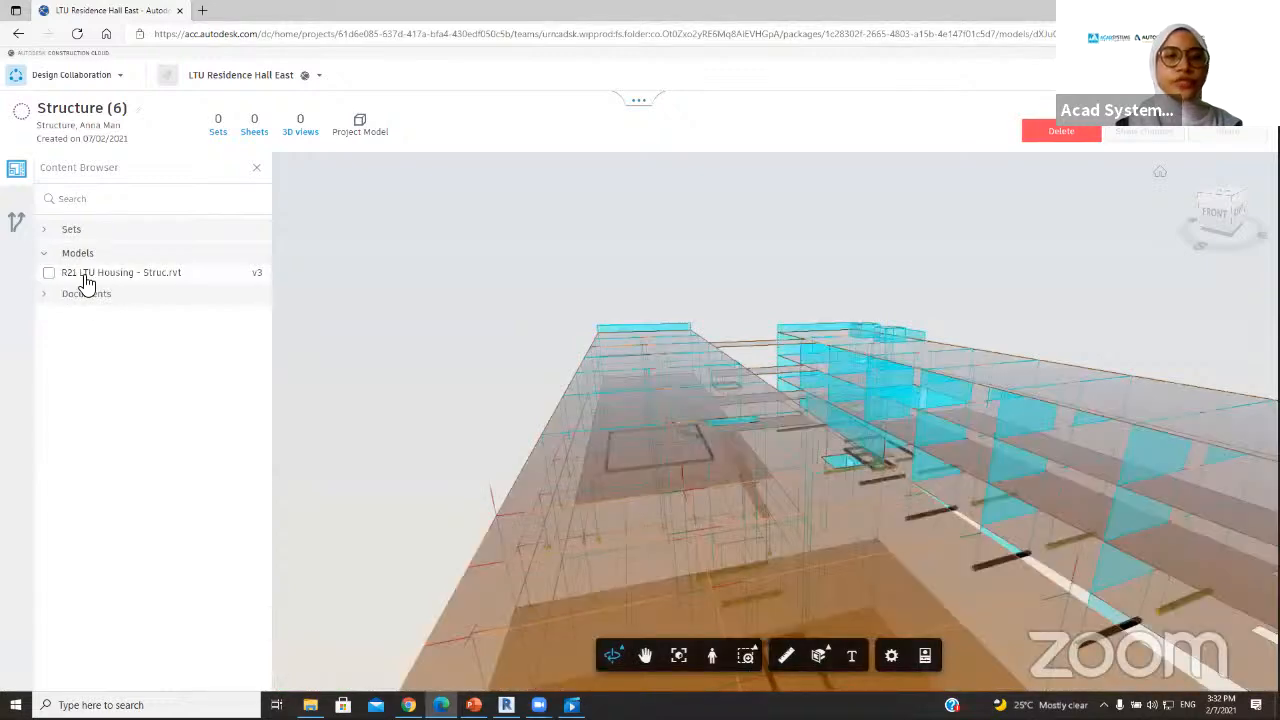
click(45, 231)
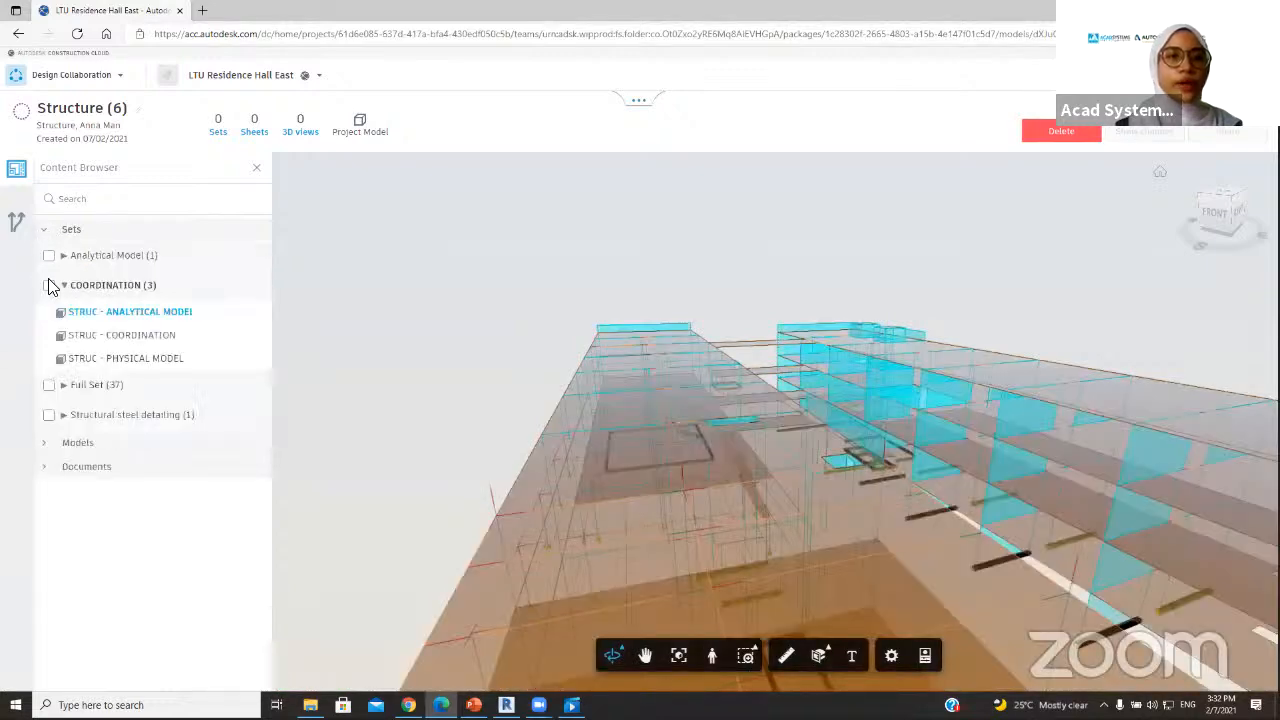
click(52, 443)
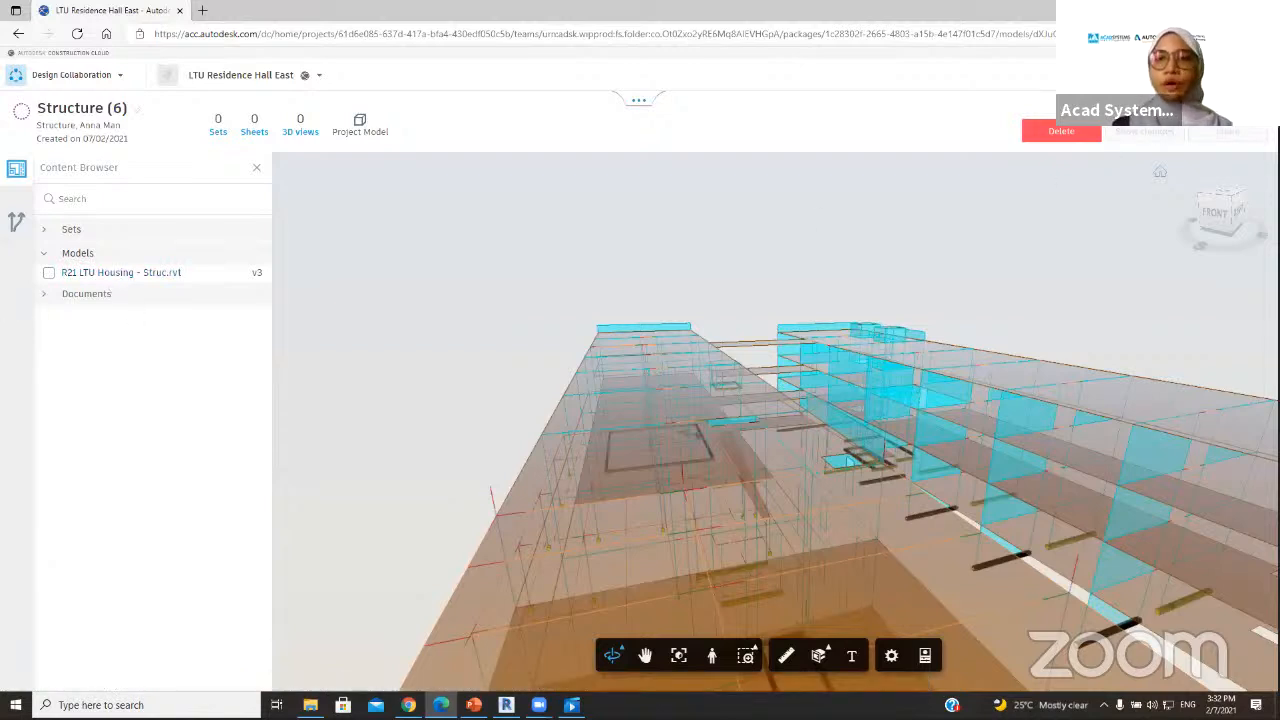
click(1257, 107)
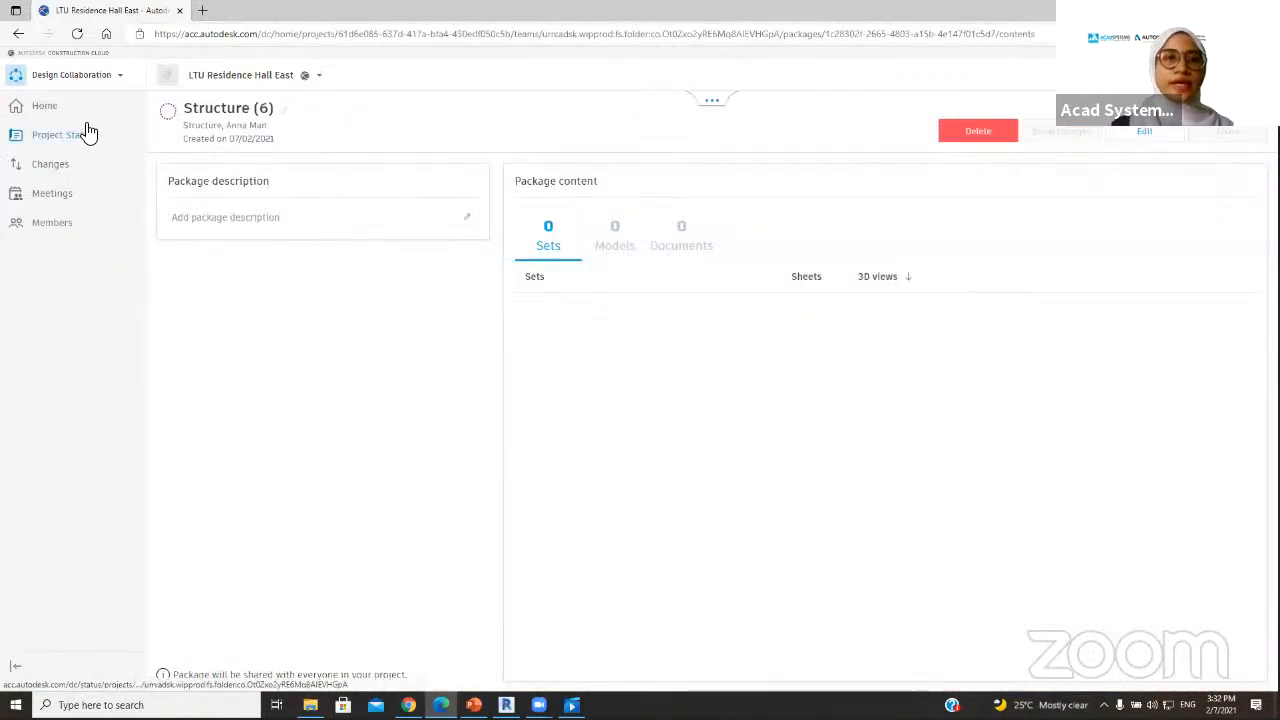
- Switch to Revit, cancel the link management, and synchronize the structural model with central using Synchronize Now
click(473, 705)
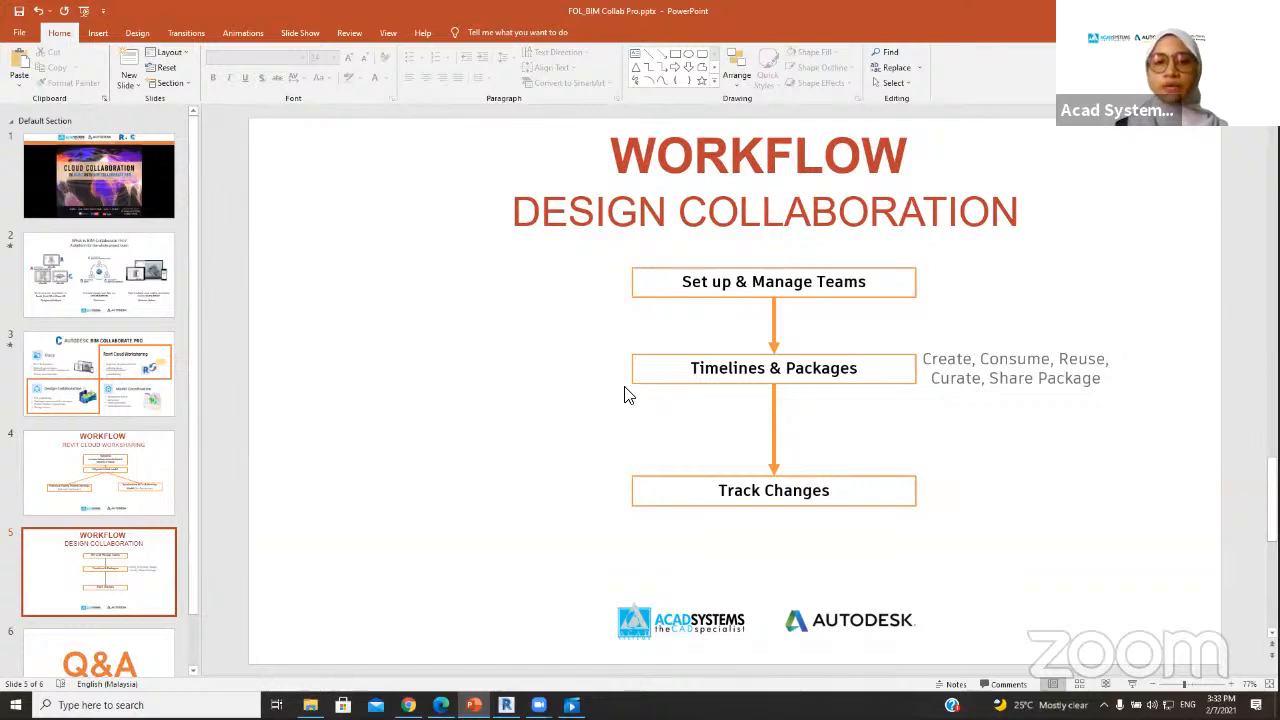
click(506, 705)
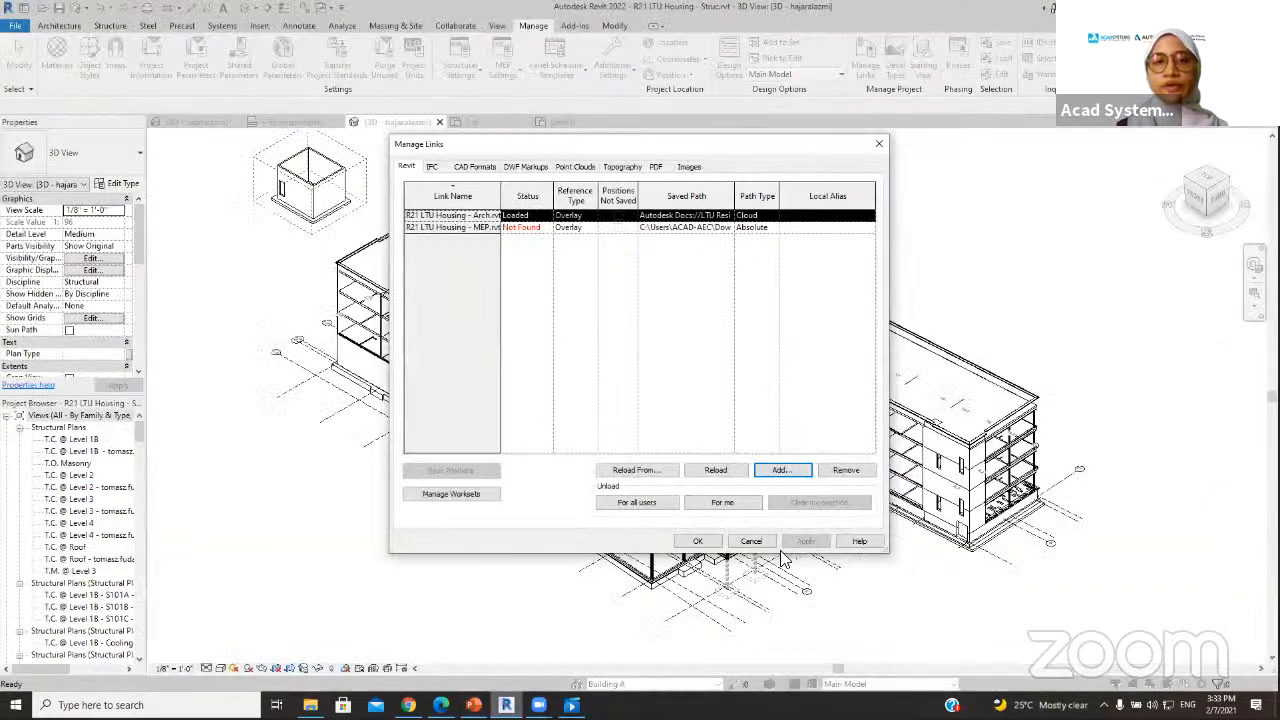
click(751, 541)
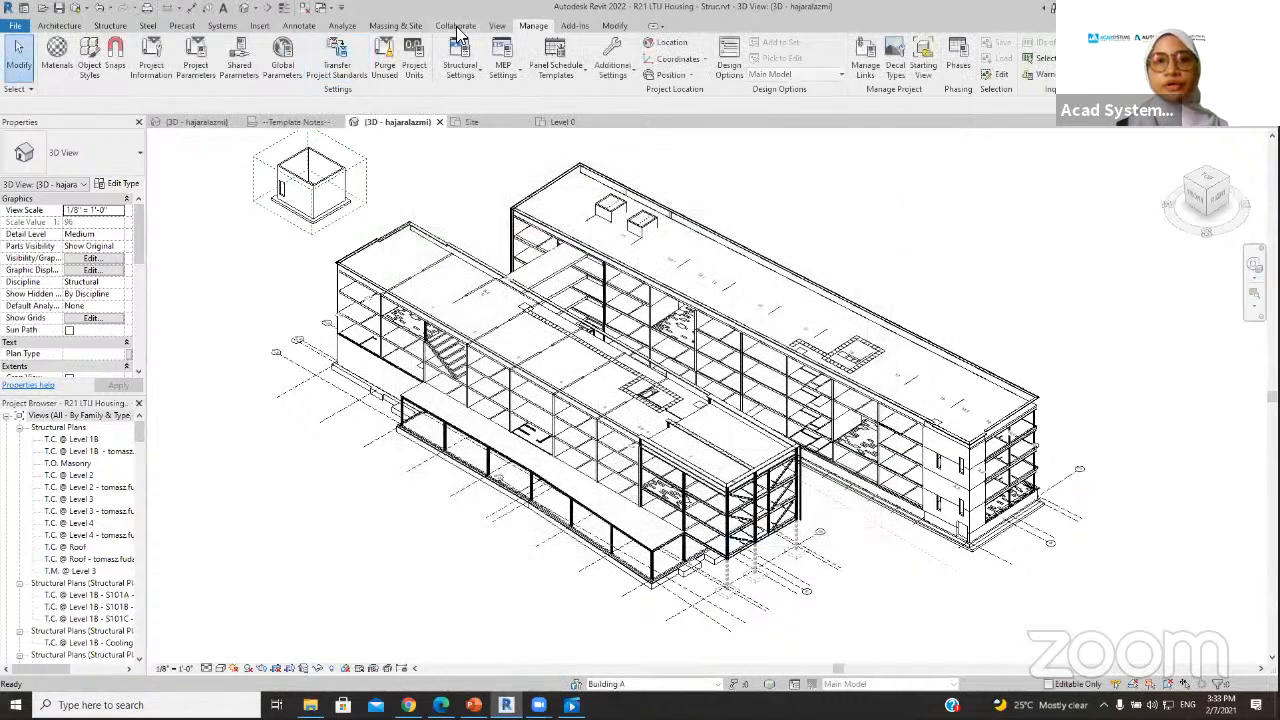
click(455, 25)
click(296, 74)
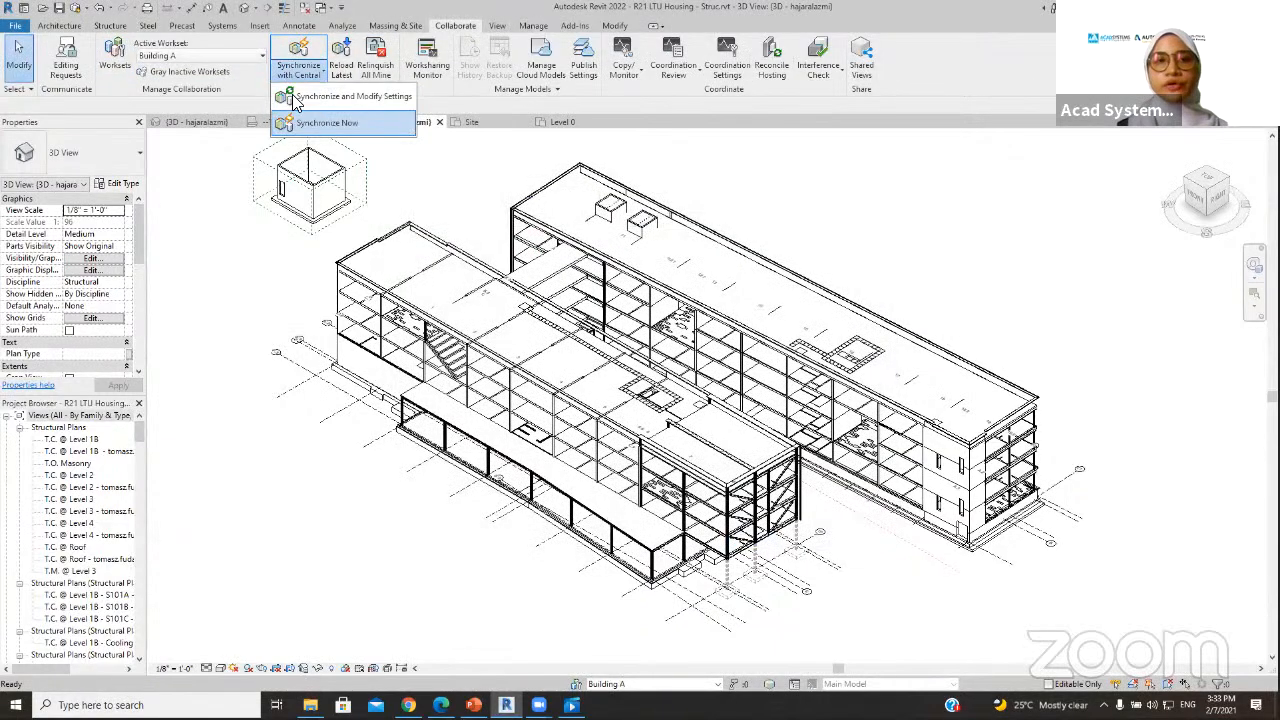
click(287, 128)
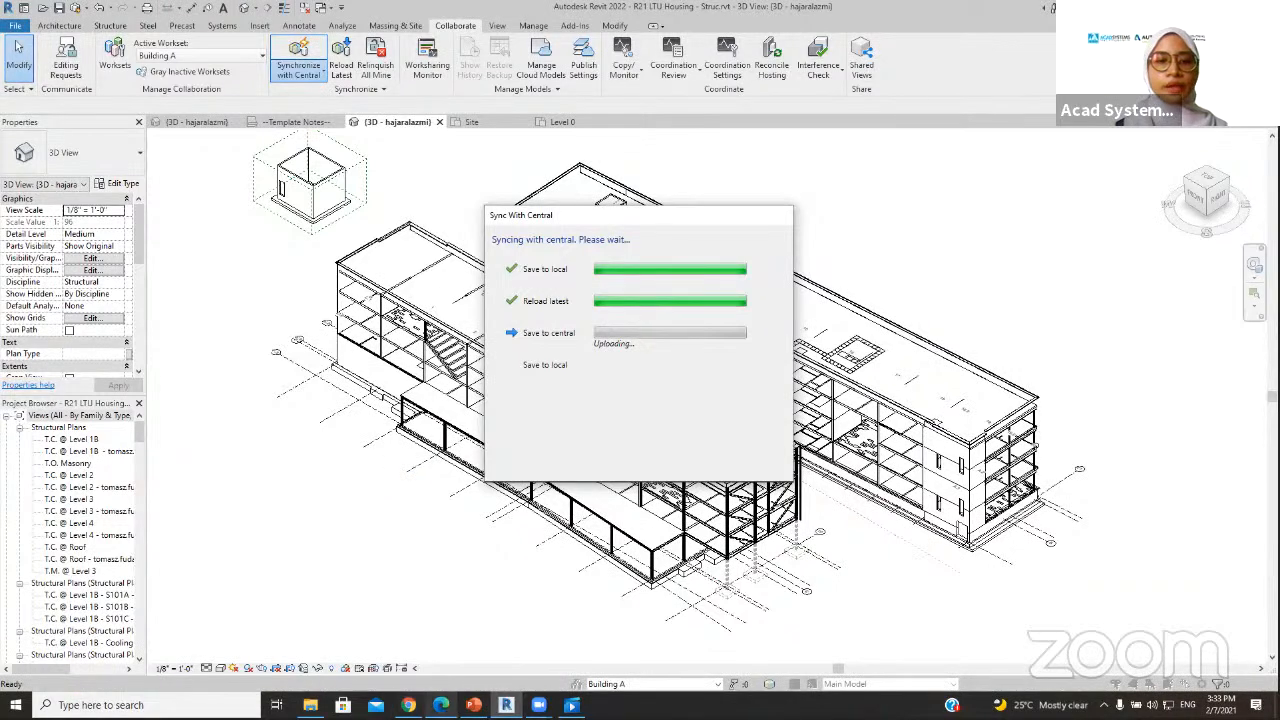
- Return to Edge, reveal the project timeline above the Structure package, and slightly adjust its displayed time span
click(441, 705)
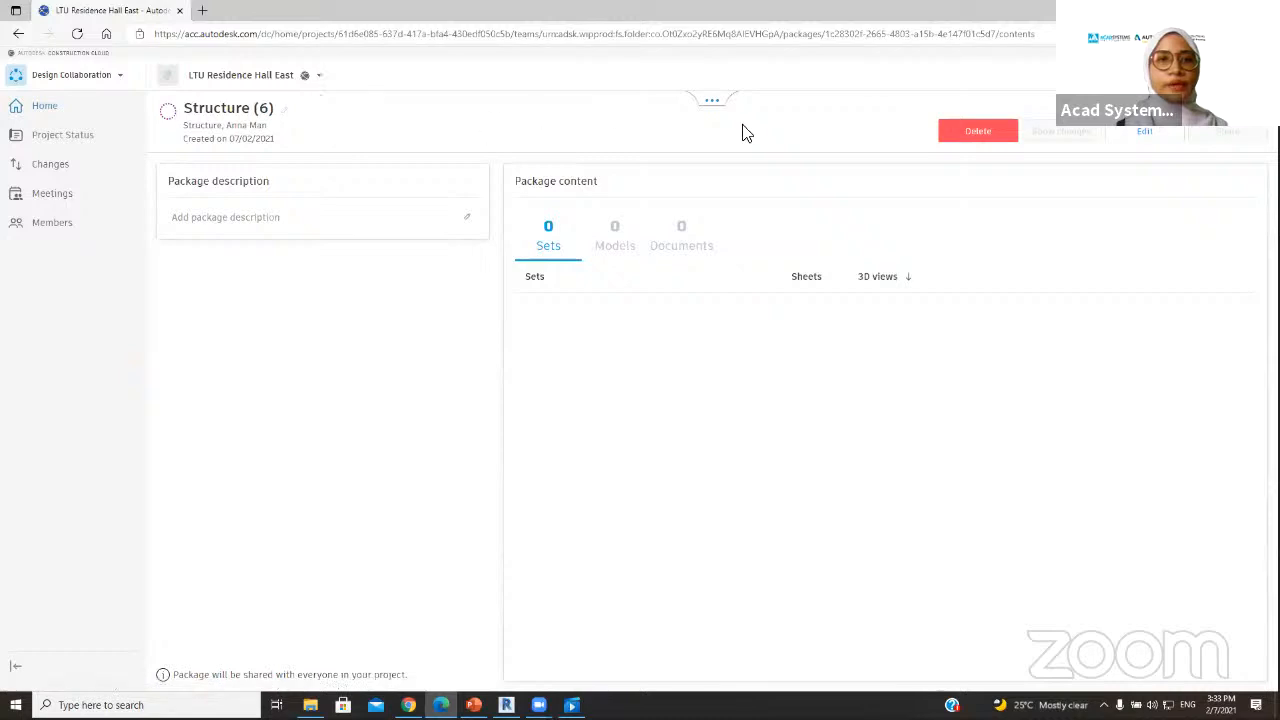
click(707, 102)
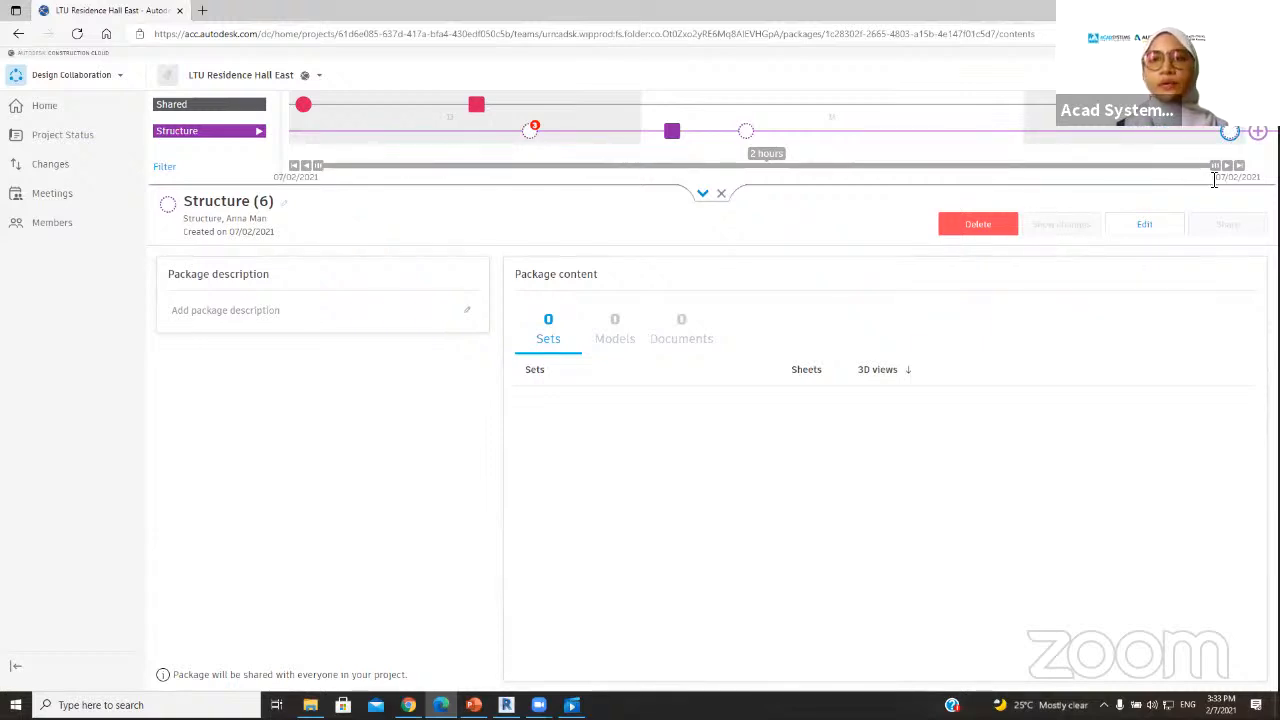
mouse_move(1215, 170)
mouse_down()
mouse_move(1086, 189)
mouse_move(929, 183)
mouse_move(440, 218)
mouse_move(1229, 178)
mouse_move(1160, 200)
mouse_move(1094, 200)
mouse_move(1230, 135)
mouse_move(366, 205)
mouse_move(351, 194)
mouse_move(1211, 165)
mouse_up()
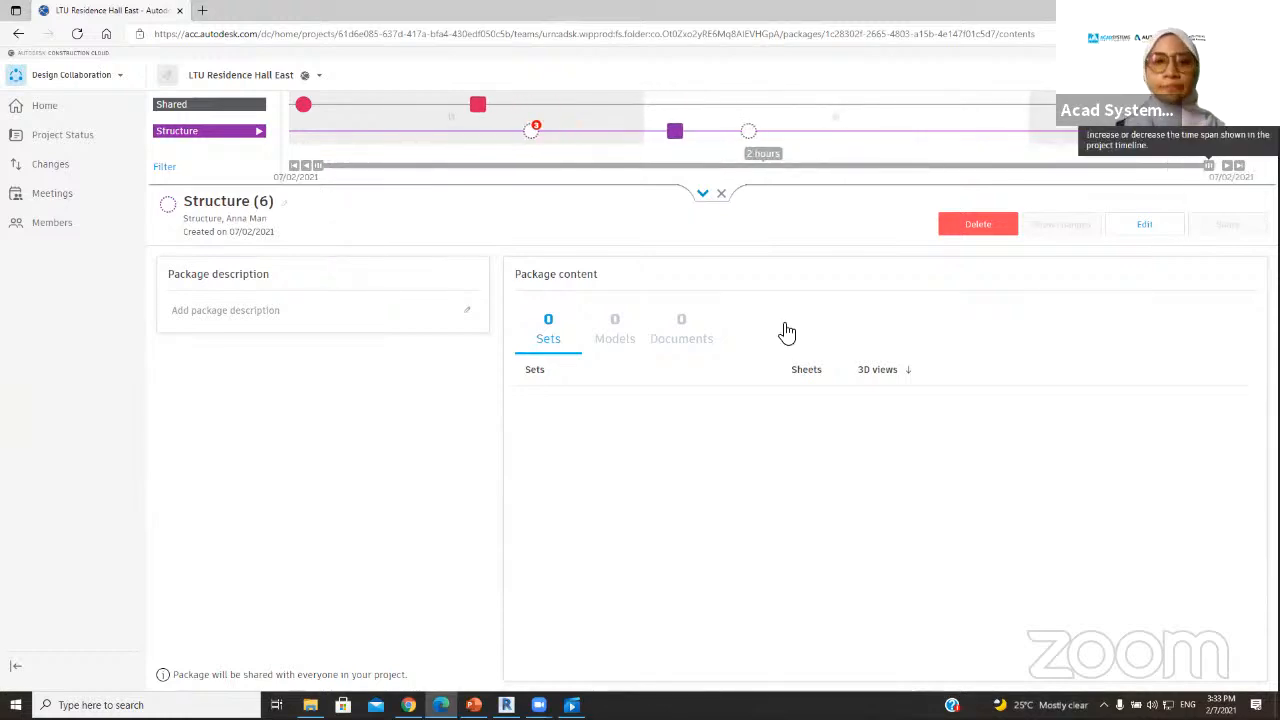
- Switch to Revit and check the publish status and options of R21 LTU Housing - Struc in the Autodesk Docs Structure folder
click(506, 705)
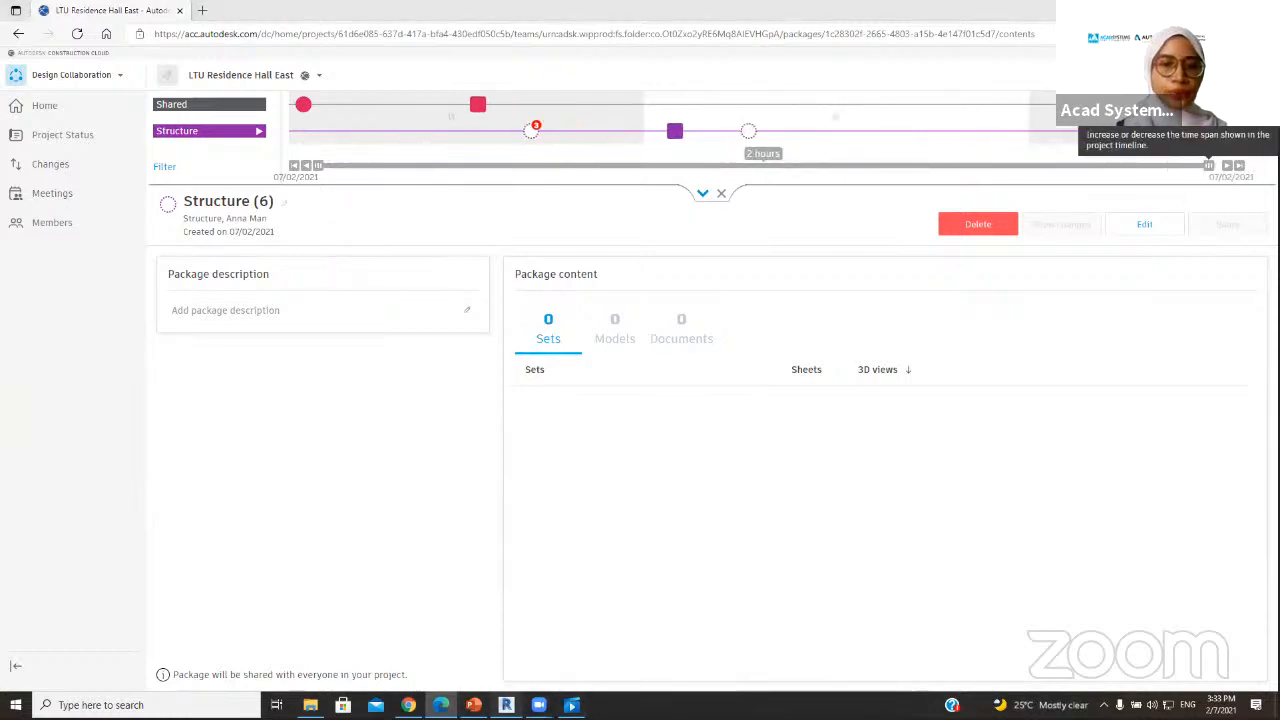
click(15, 25)
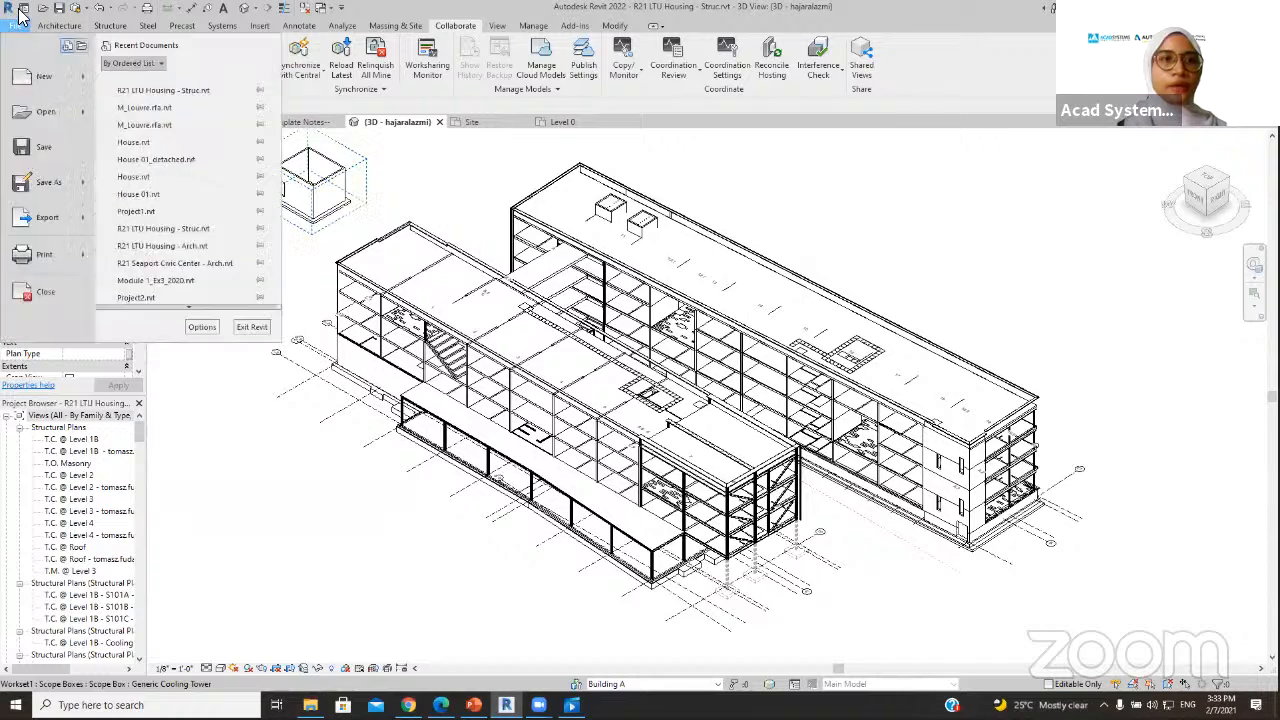
click(18, 10)
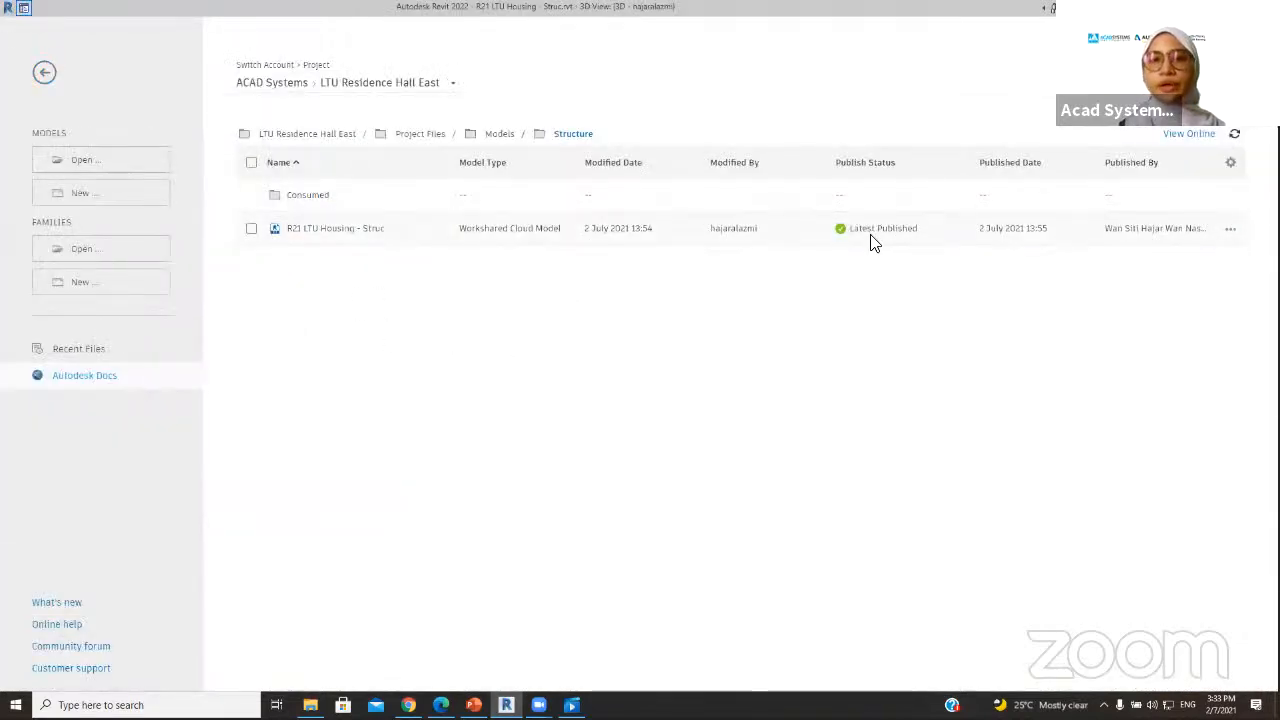
click(1229, 230)
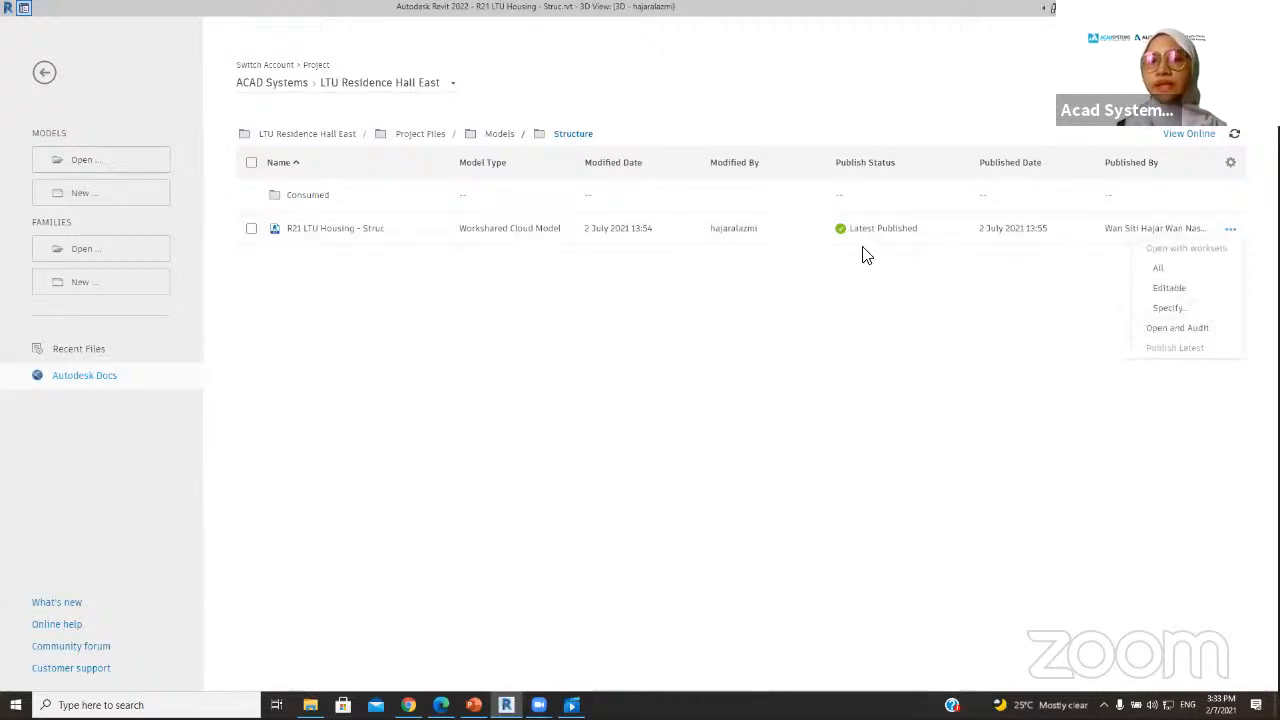
click(862, 301)
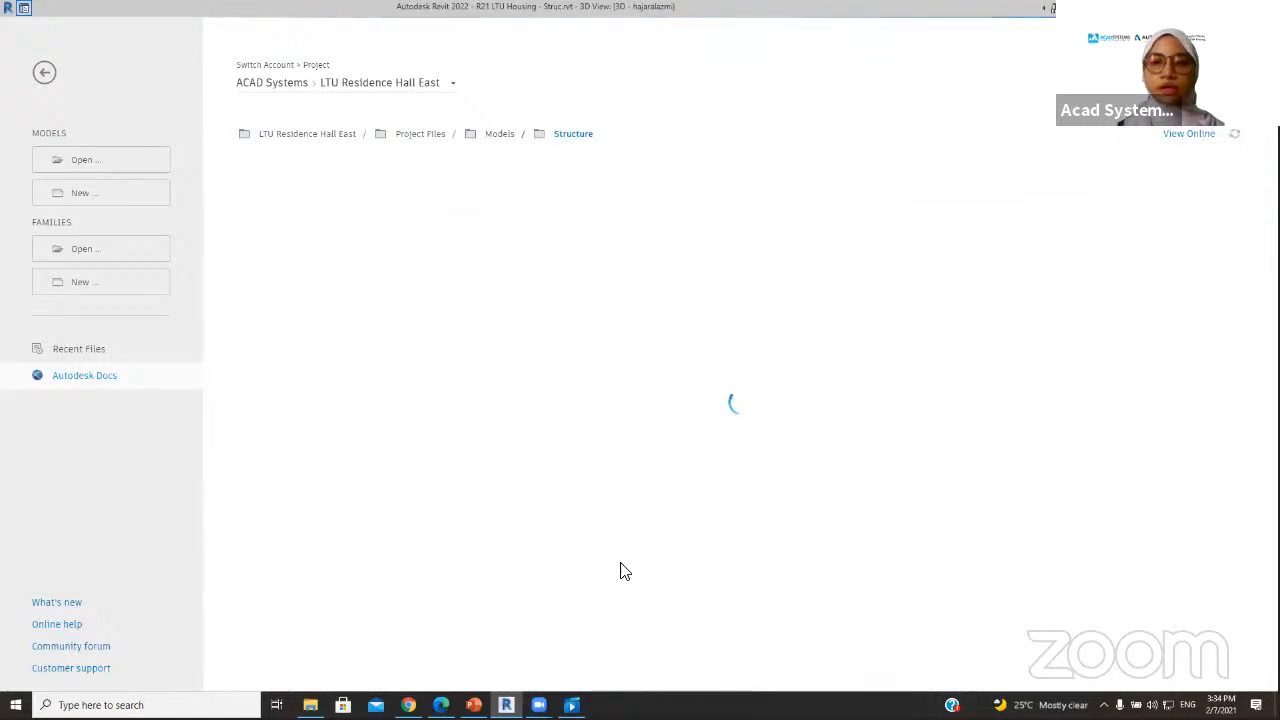
- Switch to Chrome, close the Project List page, and look through the industry collection's product list in Autodesk Account
mouse_move(474, 705)
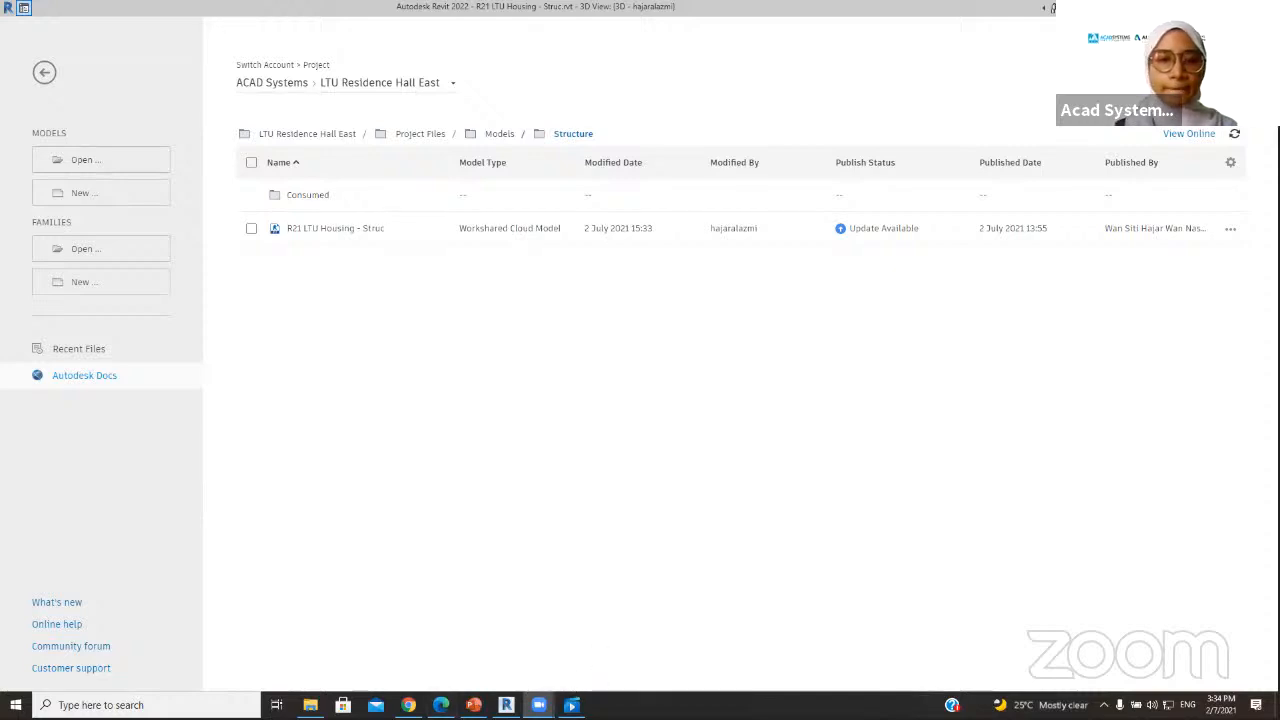
mouse_move(408, 705)
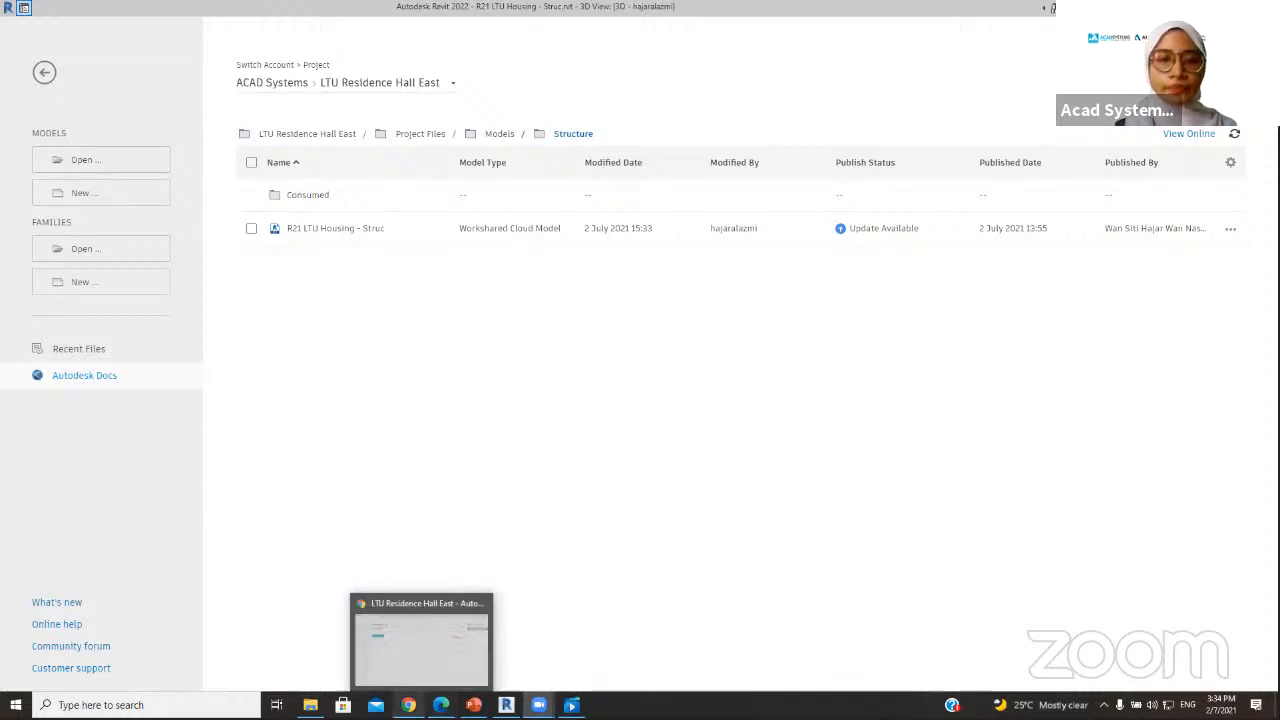
click(408, 655)
click(545, 11)
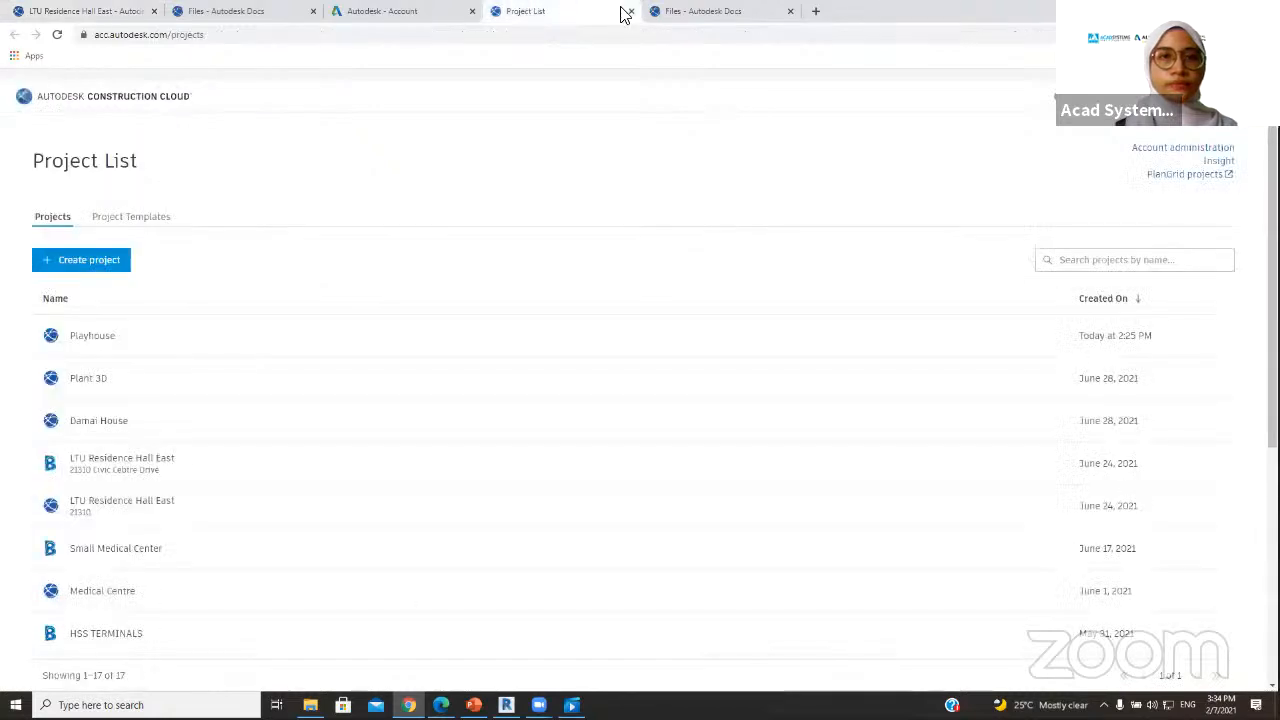
click(629, 12)
click(406, 11)
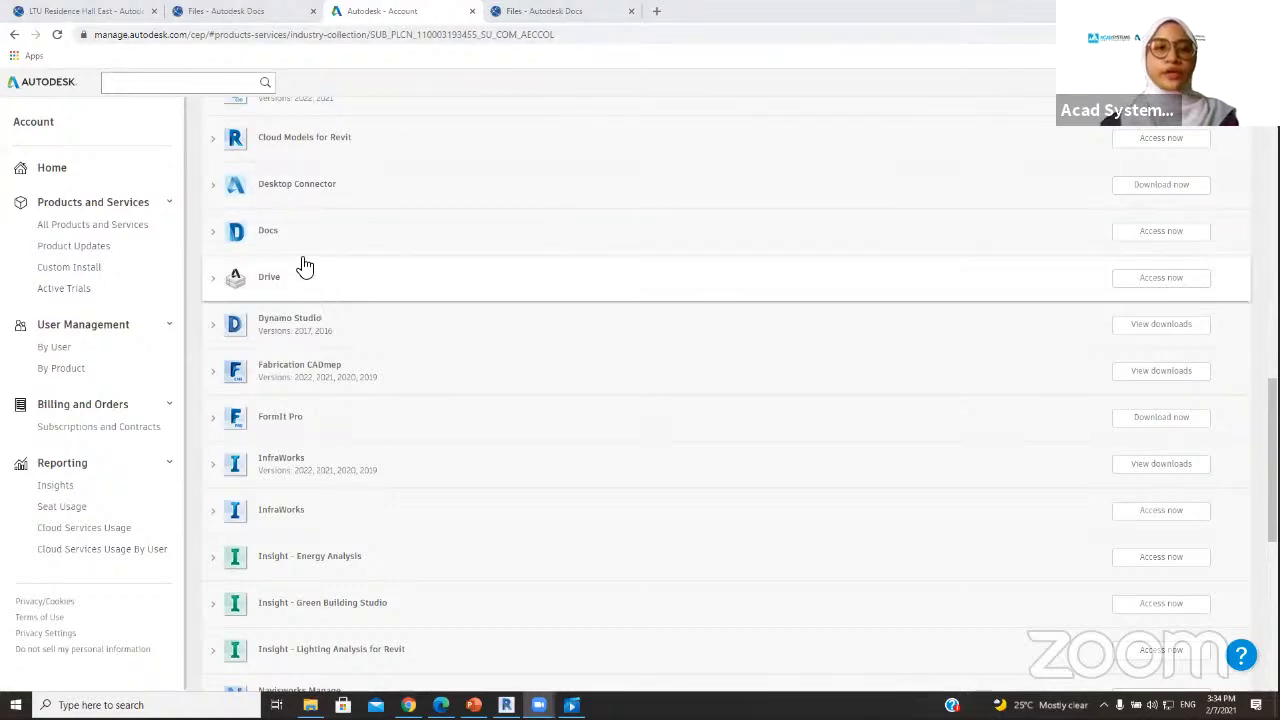
scroll(1100, 458, up, 2)
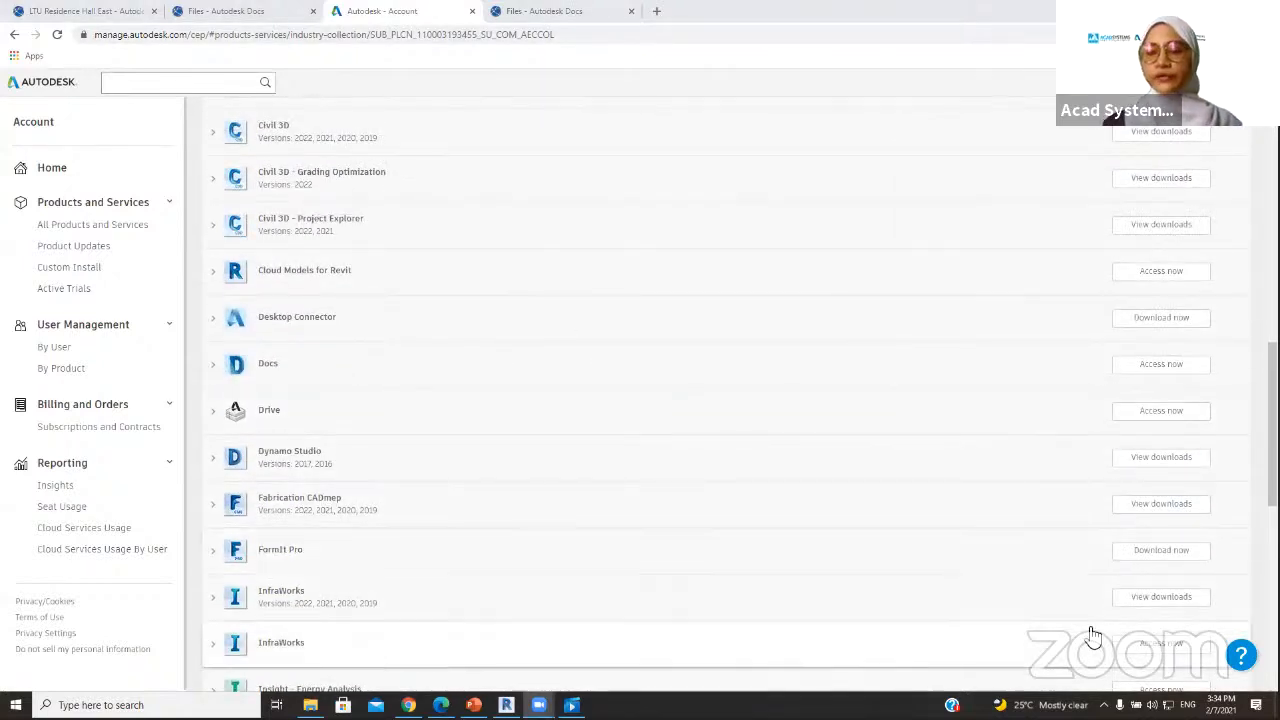